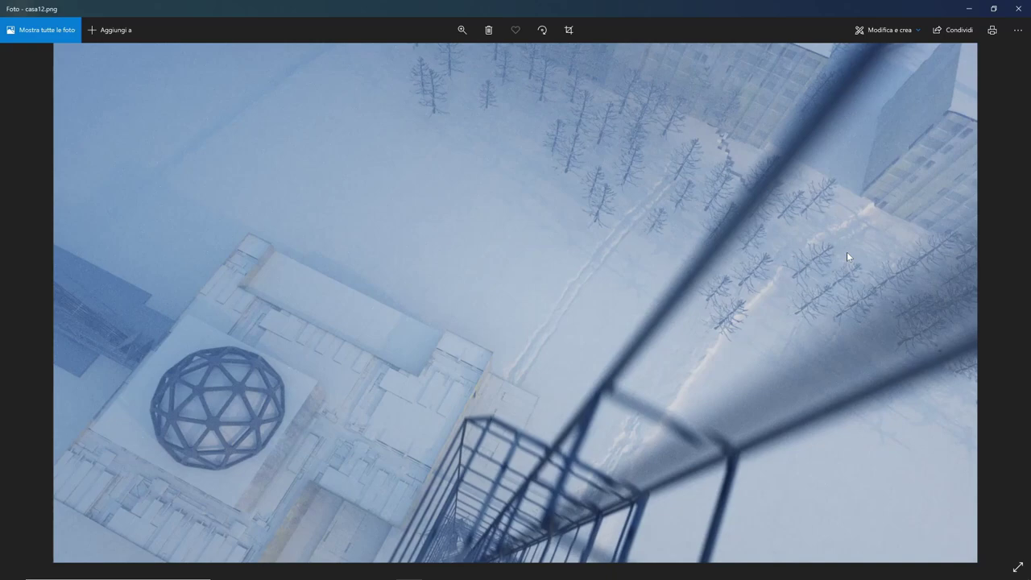
Step back through the snowy-base renders in Photos from casa11.png to casa4.png
key(Left)
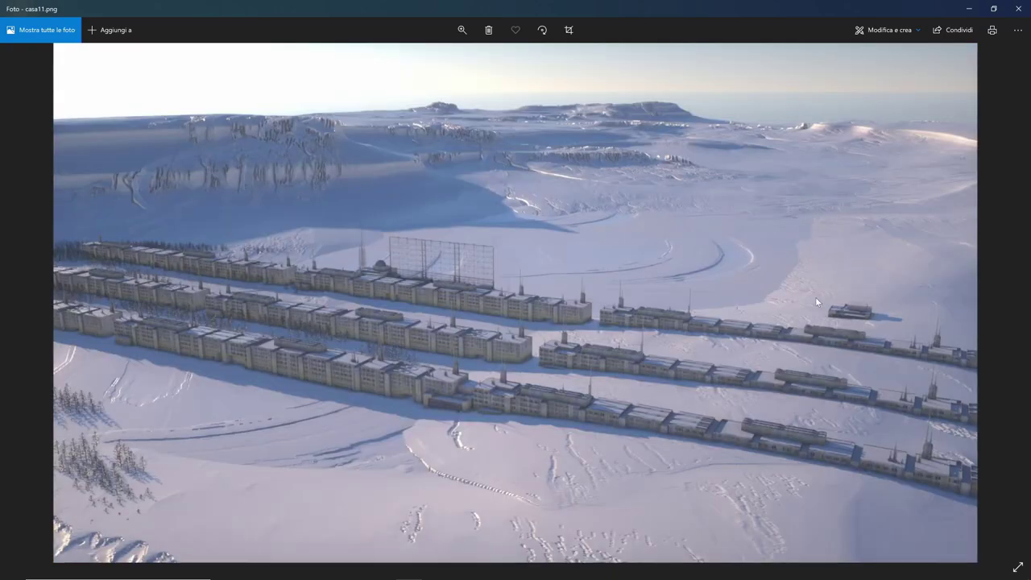
key(Left)
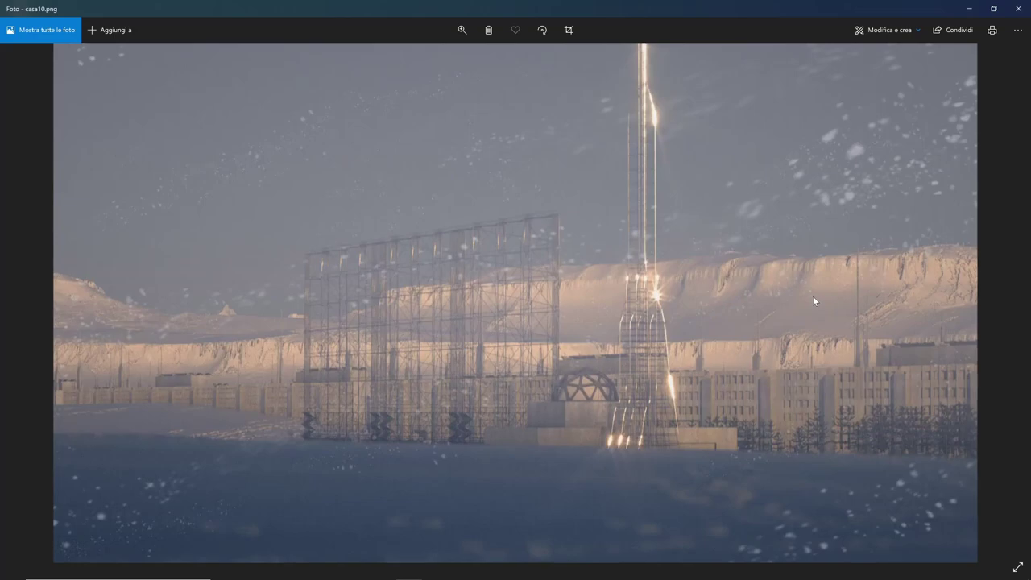
key(Left)
key(Left)
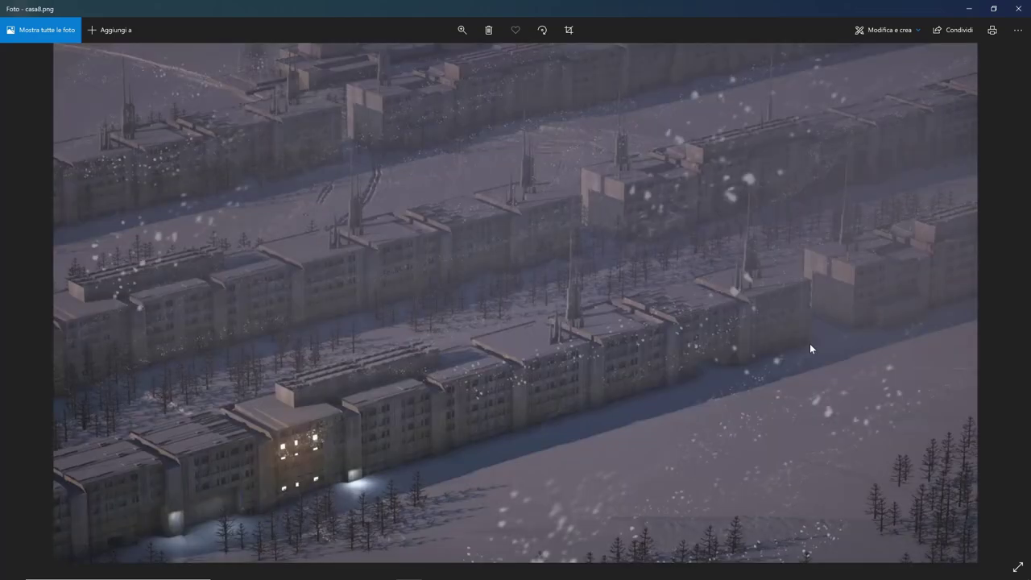
key(Left)
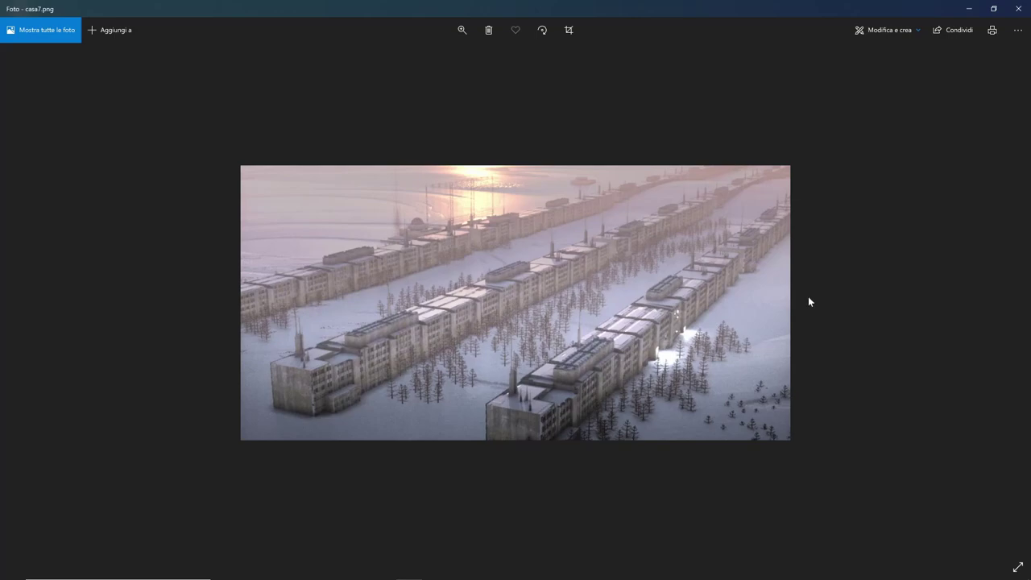
key(Left)
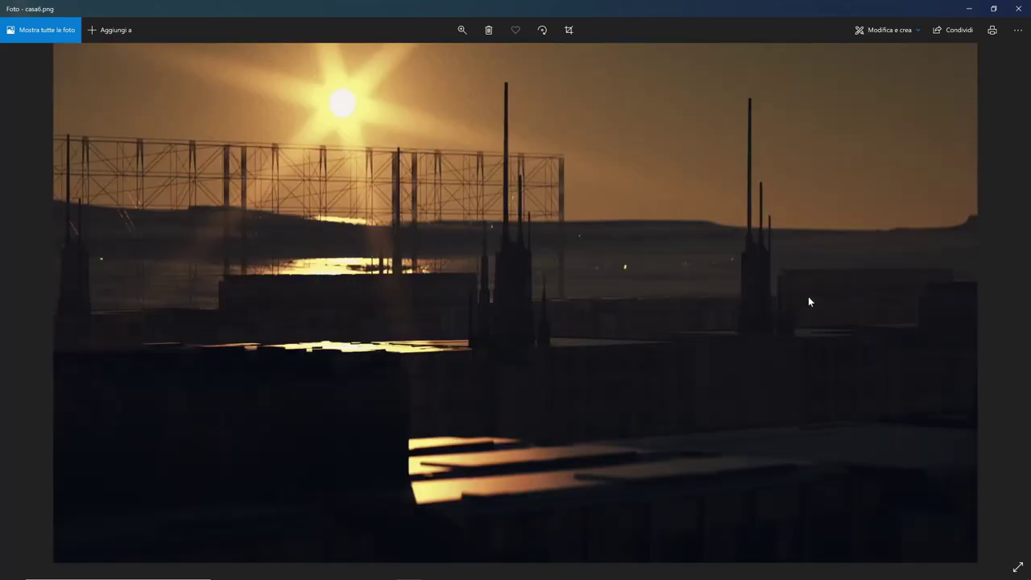
key(Left)
key(Left)
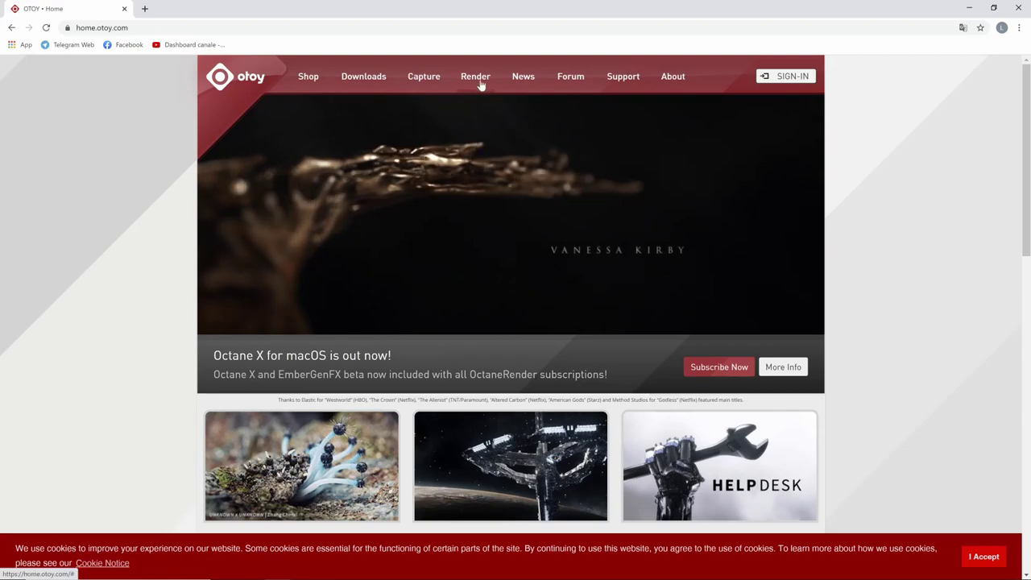
mouse_move(476, 76)
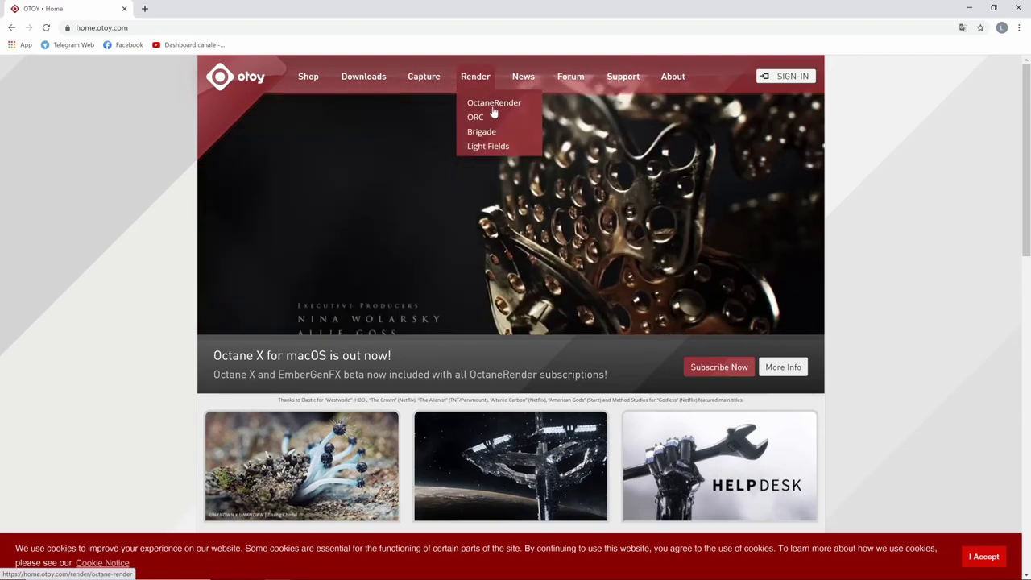
Go to the OctaneRender product page and its free trial offers
click(494, 105)
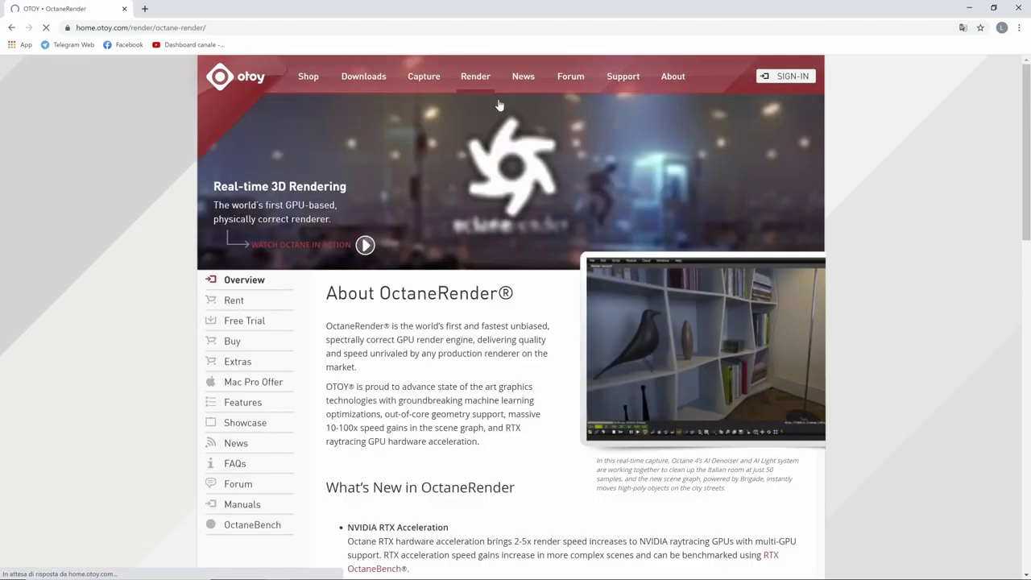
scroll(491, 358, down, 2)
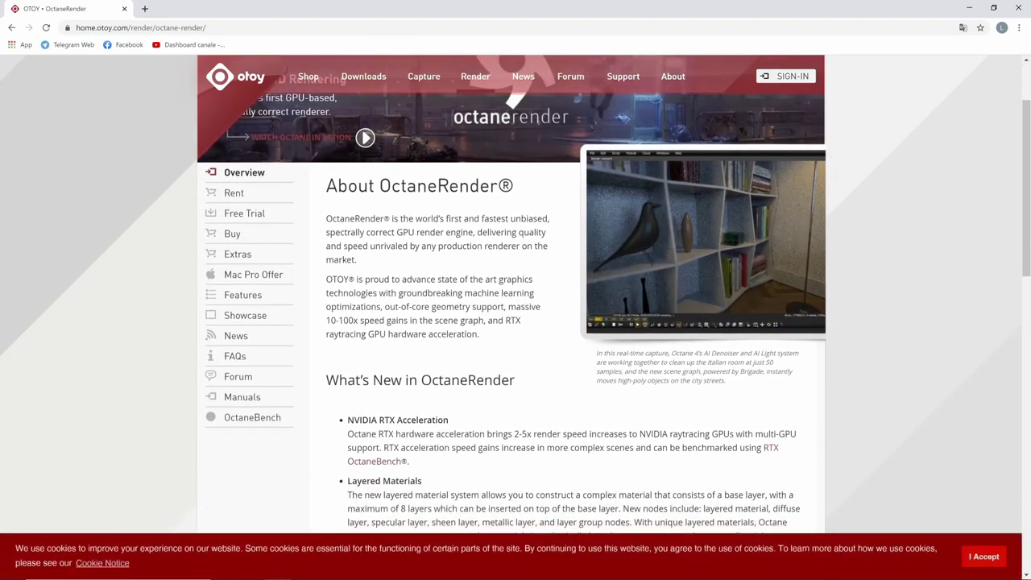
click(246, 215)
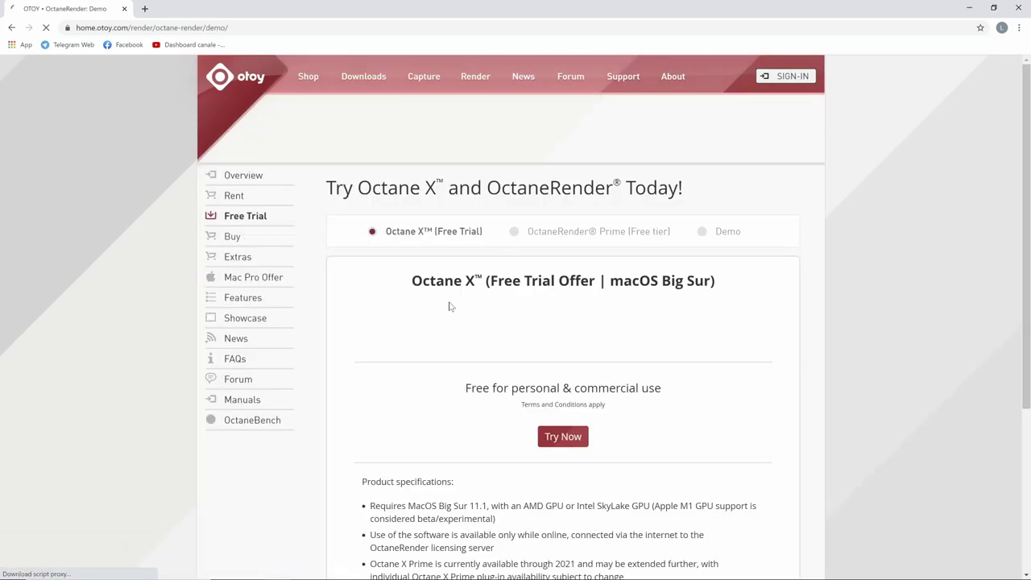
Choose the OctaneRender Prime free tier offer and start signing up with Try Now
click(544, 237)
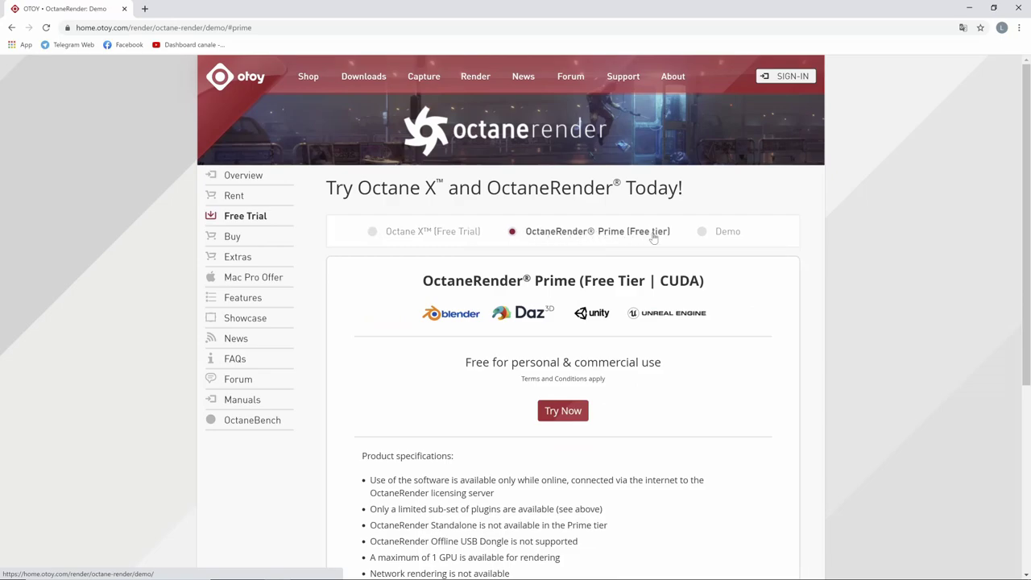
scroll(654, 238, down, 1)
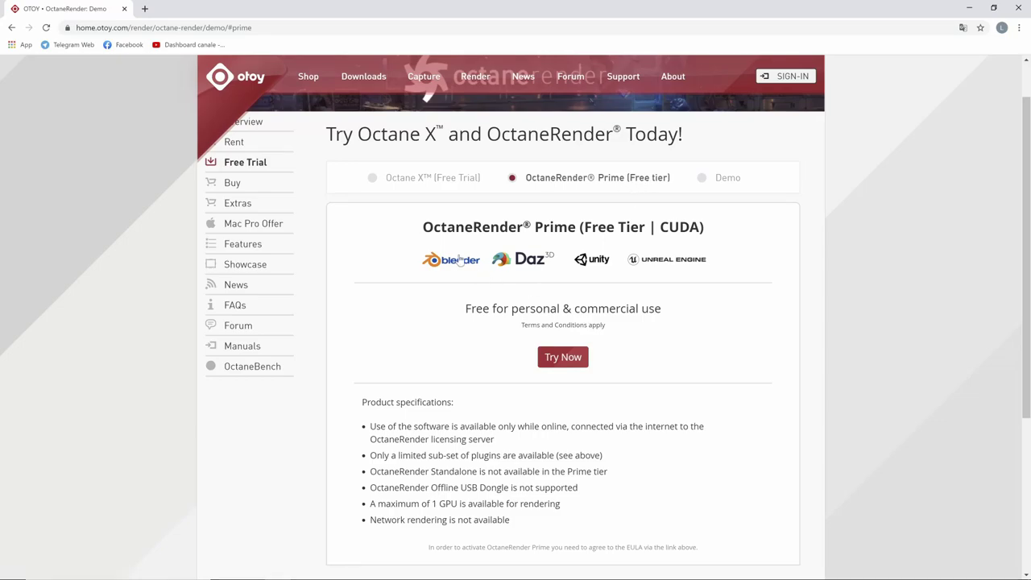
scroll(456, 259, down, 1)
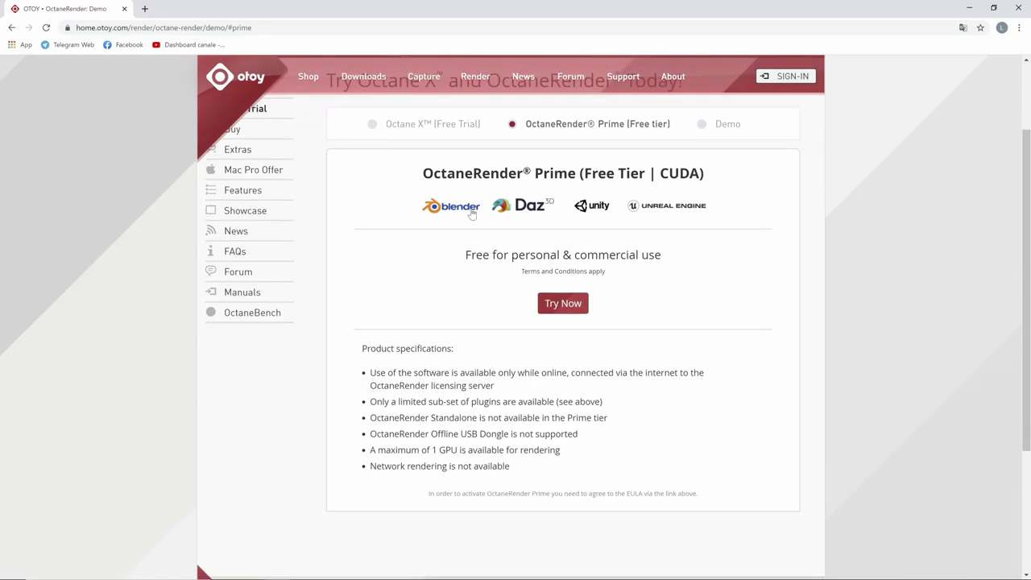
click(562, 303)
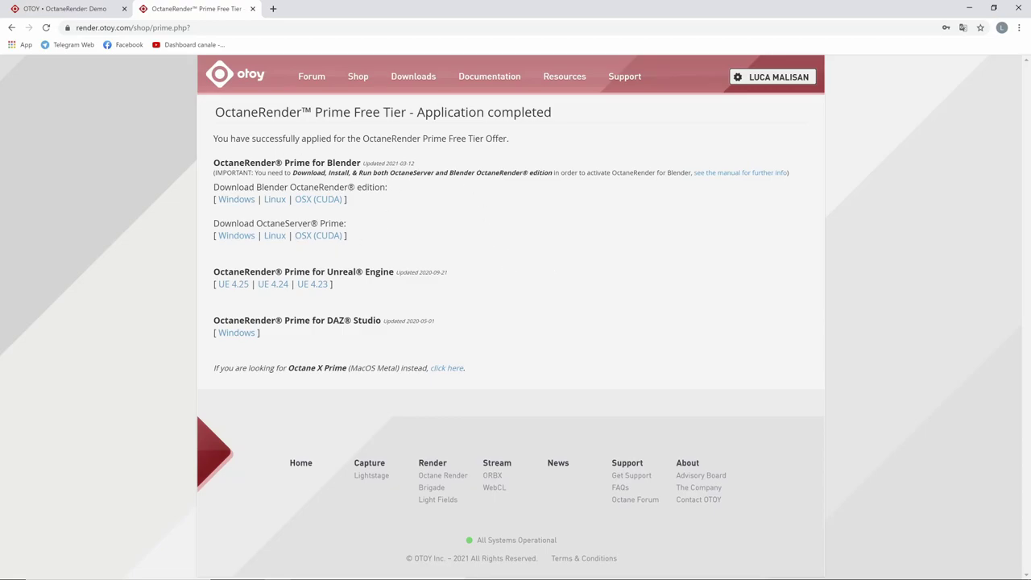
Highlight the Blender Octane Edition and OctaneServer Prime download headings, then select the Blender installer
drag(213, 187, 387, 188)
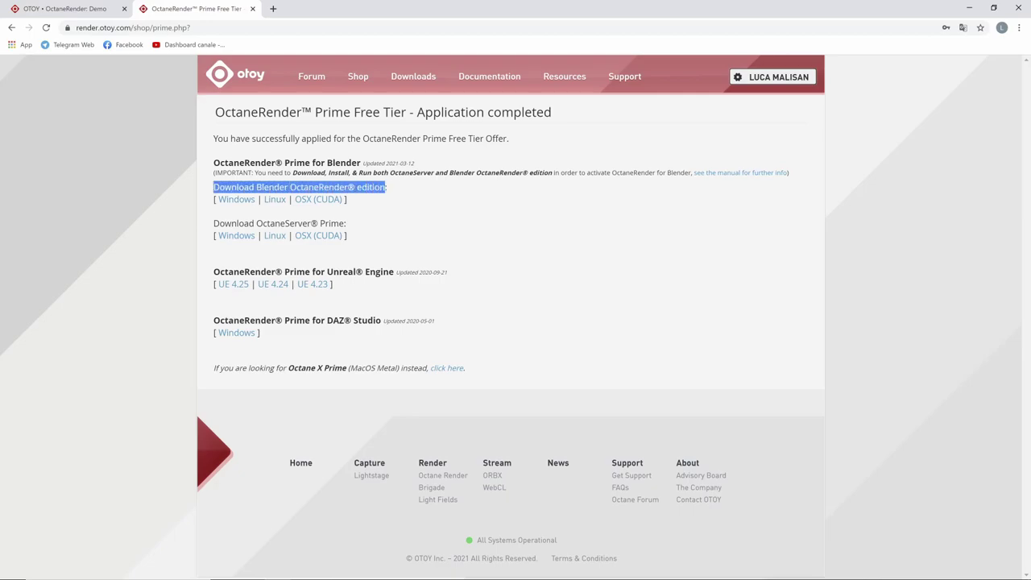
drag(214, 223, 349, 221)
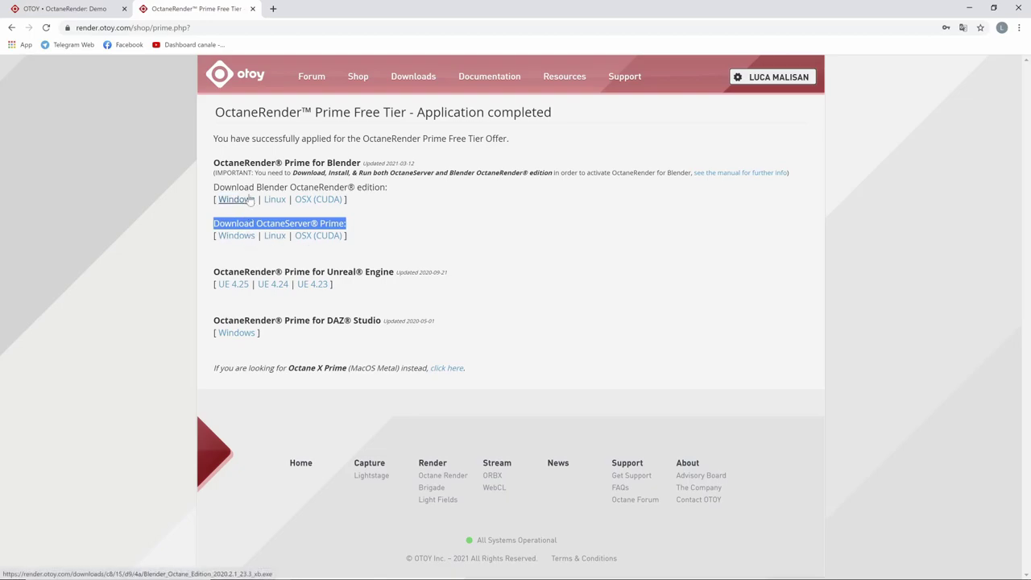
click(354, 226)
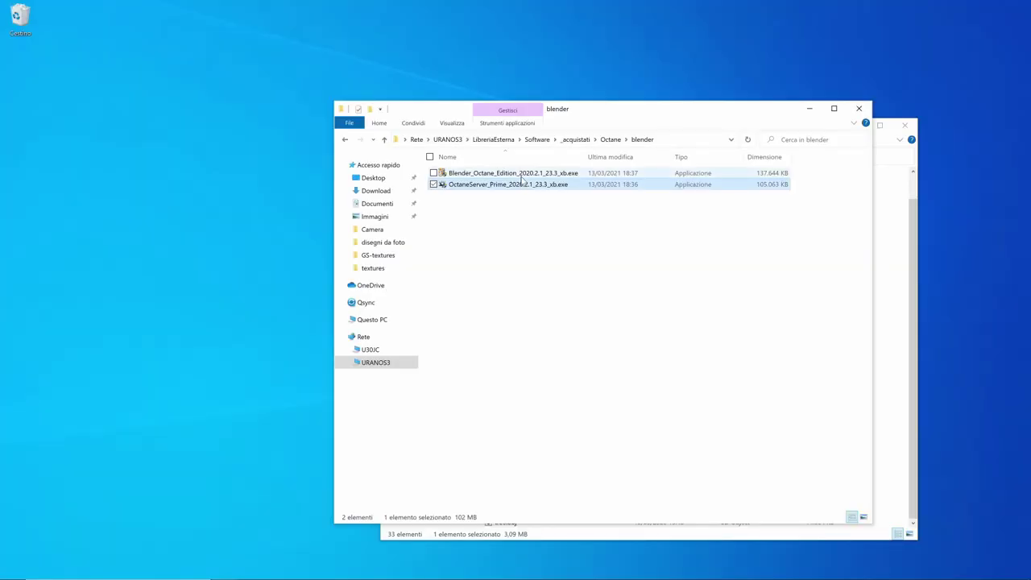
key(Up)
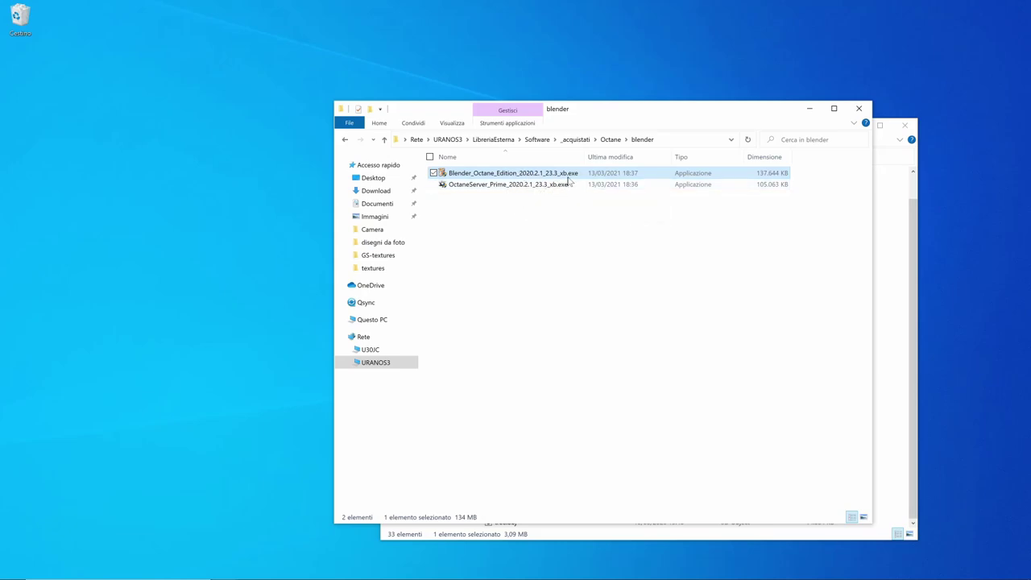
Select each Octane installer in turn, then search Windows for 'octan'
click(564, 216)
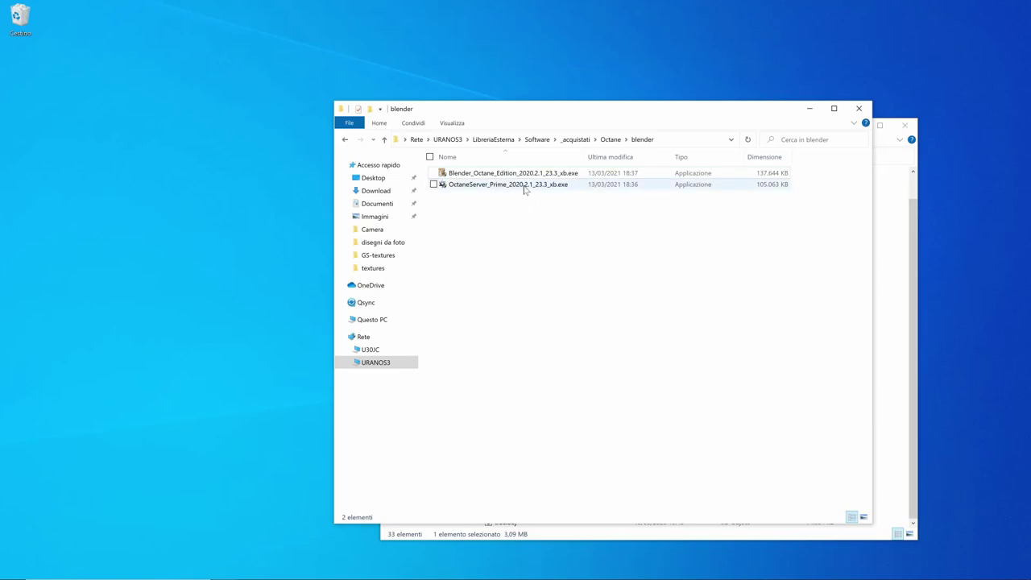
mouse_move(507, 184)
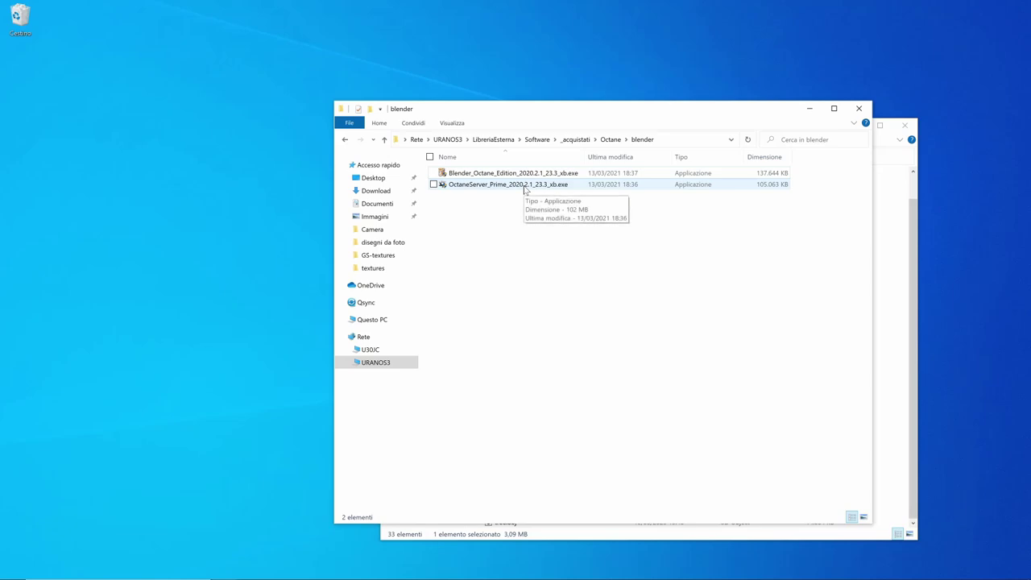
click(525, 188)
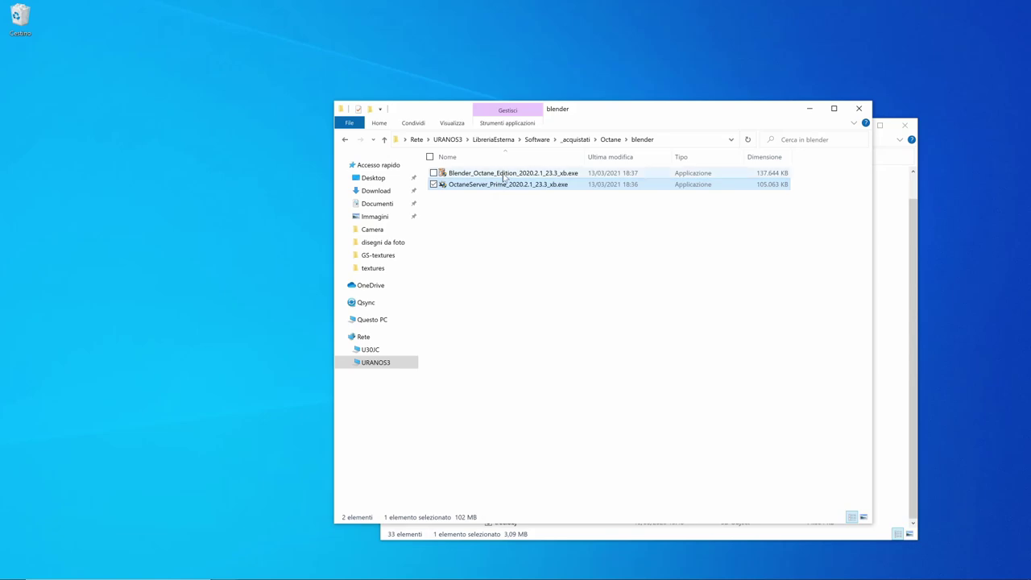
click(505, 176)
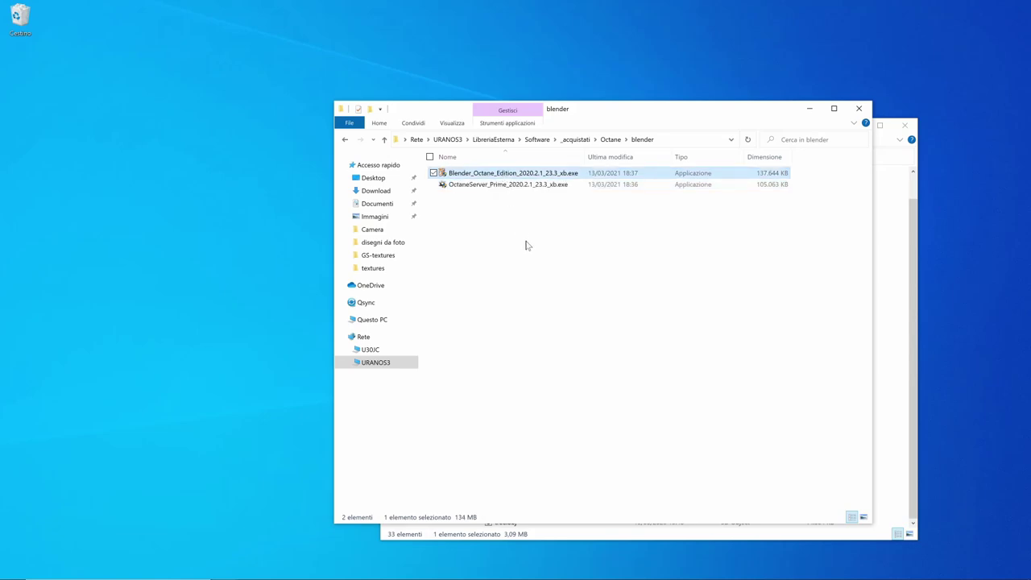
key(super)
text(octan)
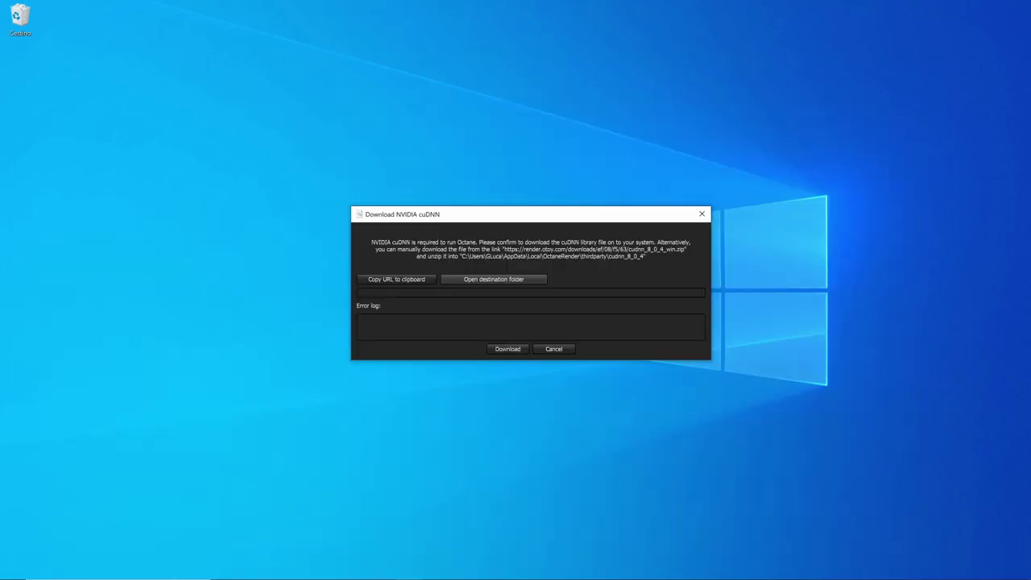
Open the copied NVIDIA cuDNN download link in a new Chrome tab
click(886, 569)
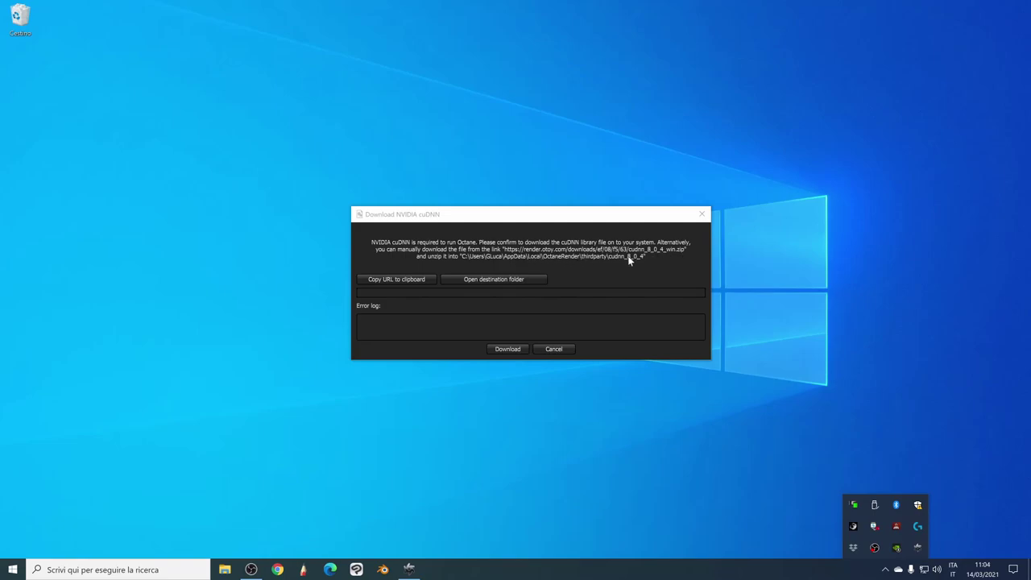
click(411, 280)
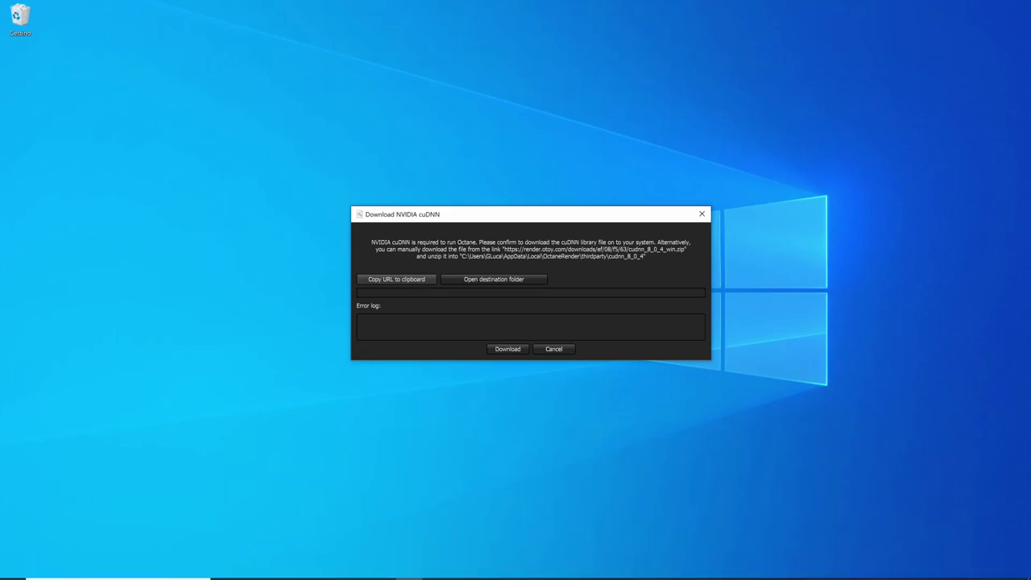
click(357, 569)
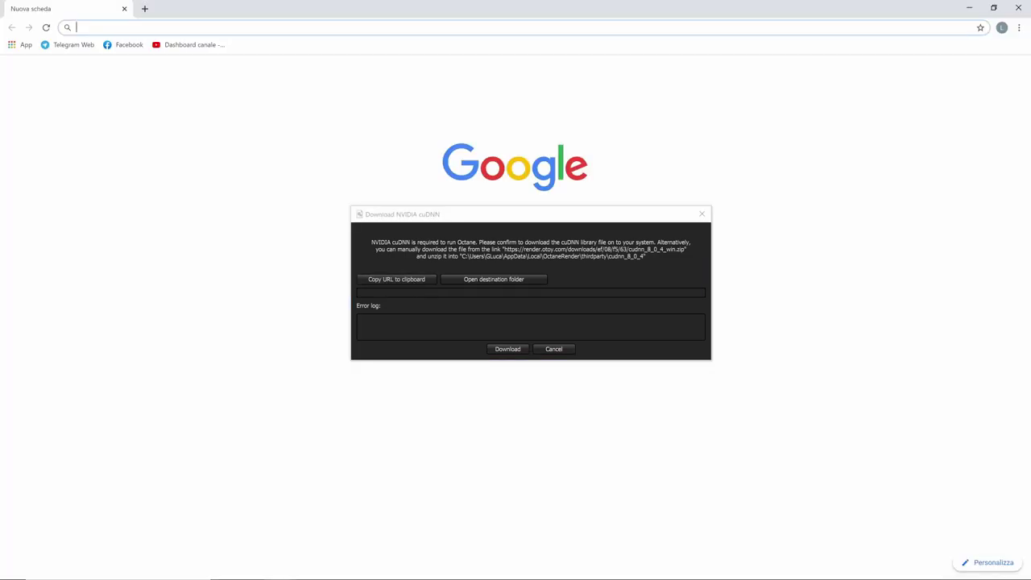
text(https://render.otoy.com/downloads/ef/08/f5/63/cudnn_8_0_4_win.zip)
key(Return)
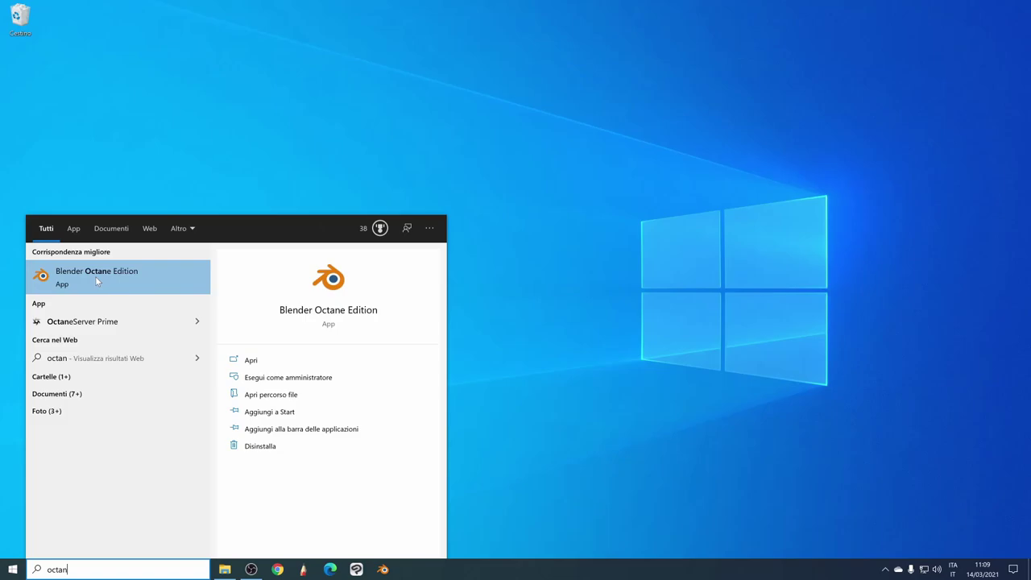
Launch Blender Octane Edition and open Preferences at the Add-ons section
click(96, 279)
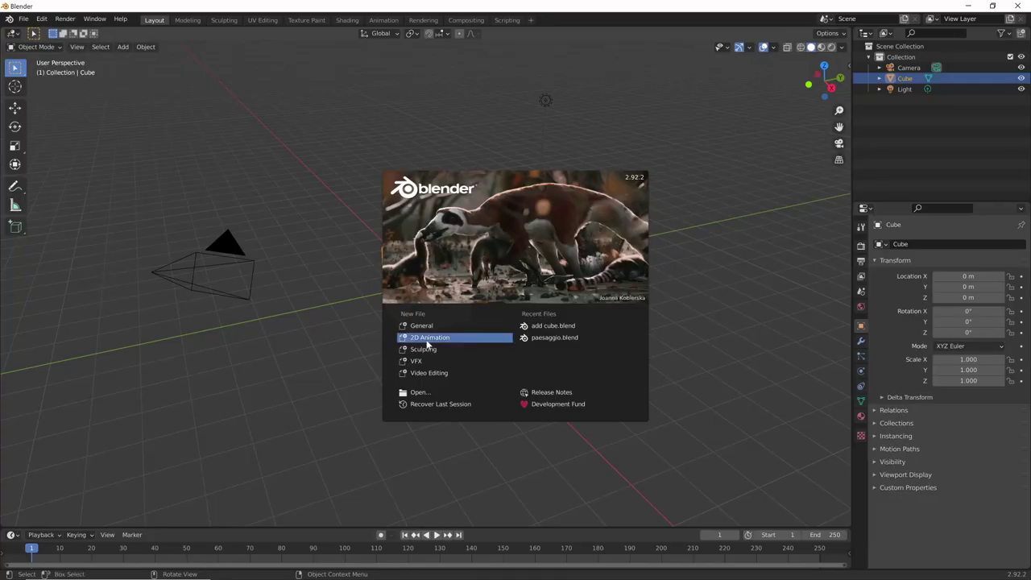
click(467, 326)
click(41, 18)
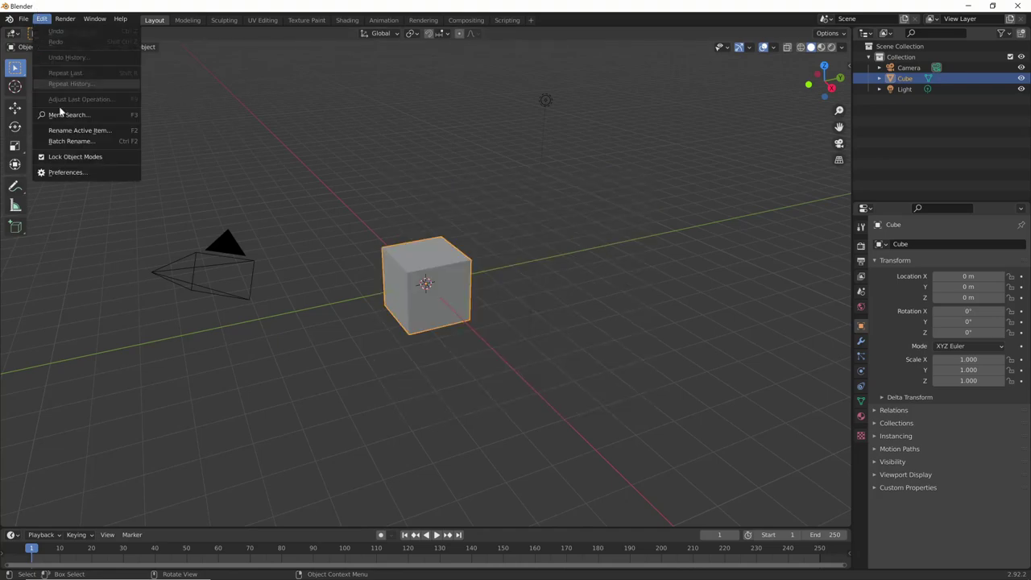
click(87, 175)
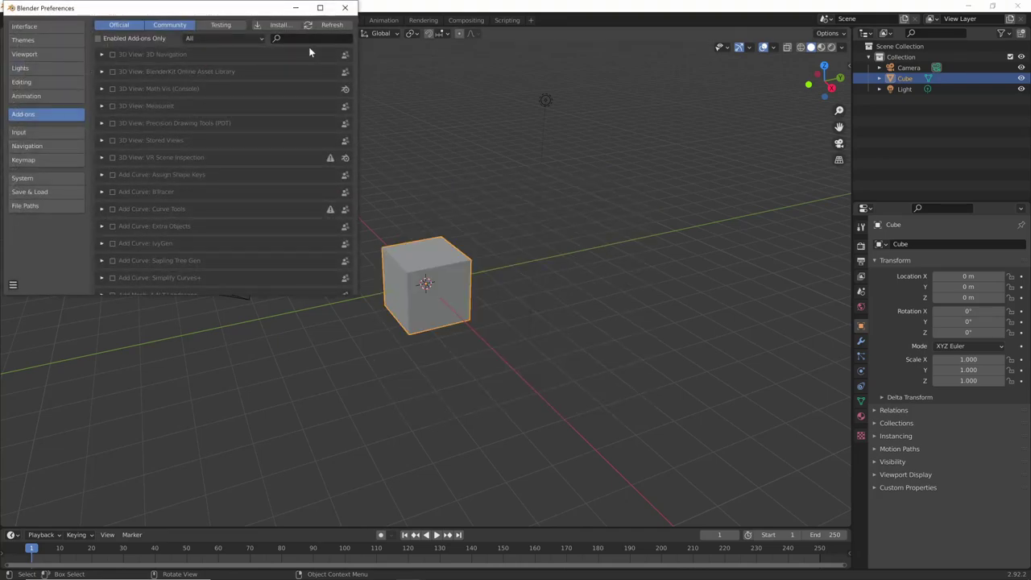
Filter add-ons by 'oct', enable Render: OctaneRender Engine, and collapse its entry
click(303, 38)
text(c)
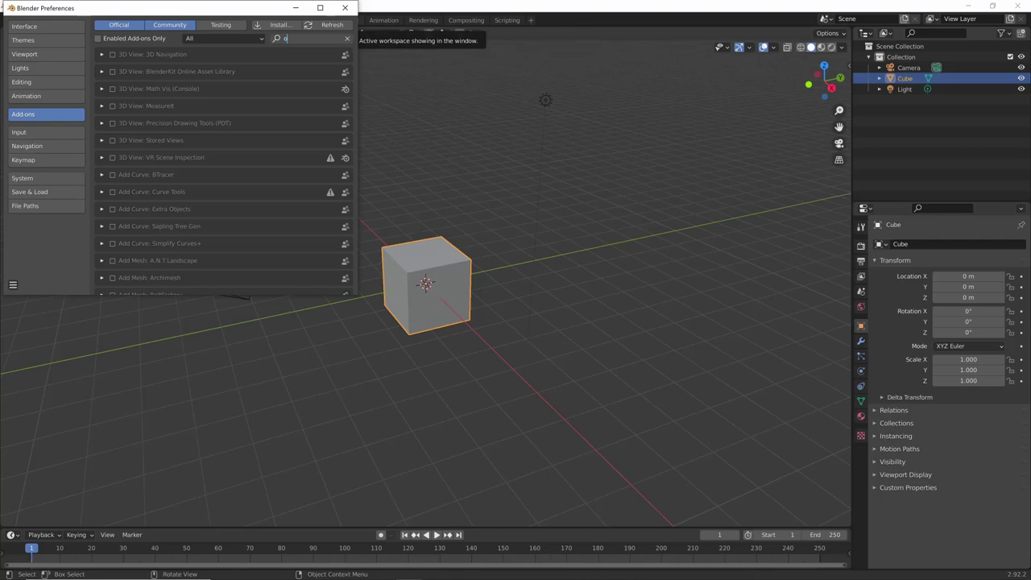
text(ct)
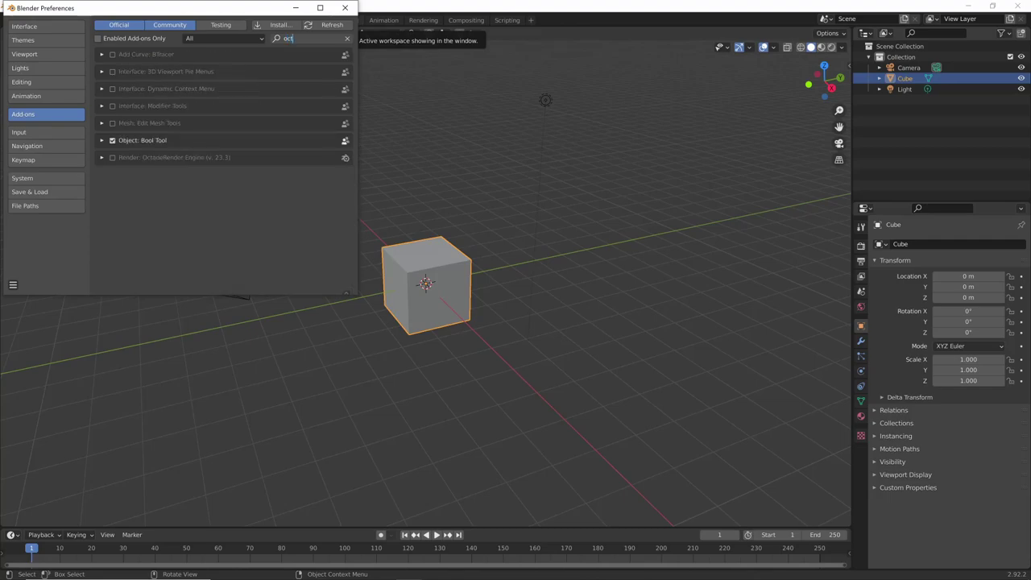
key(Return)
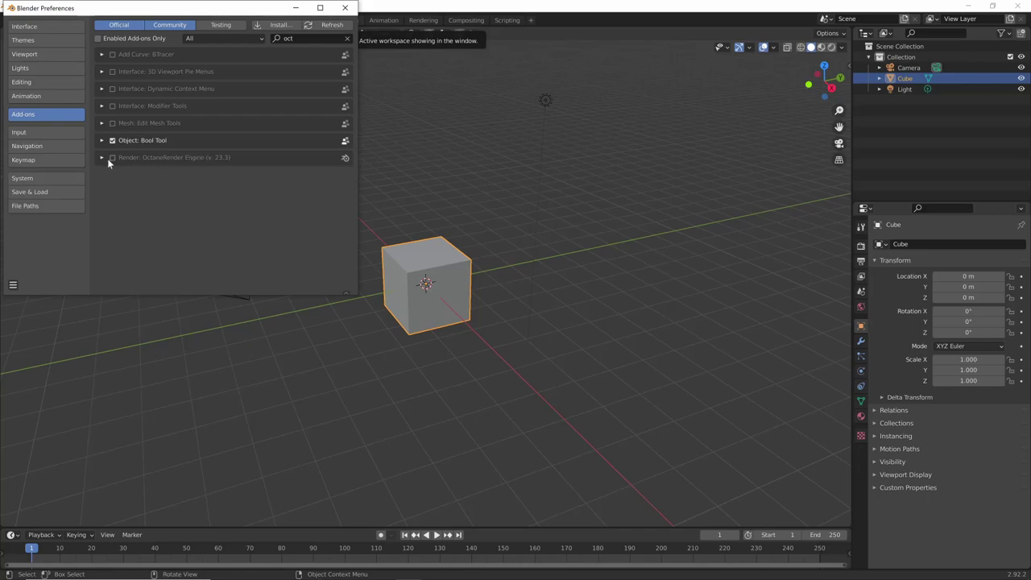
click(112, 158)
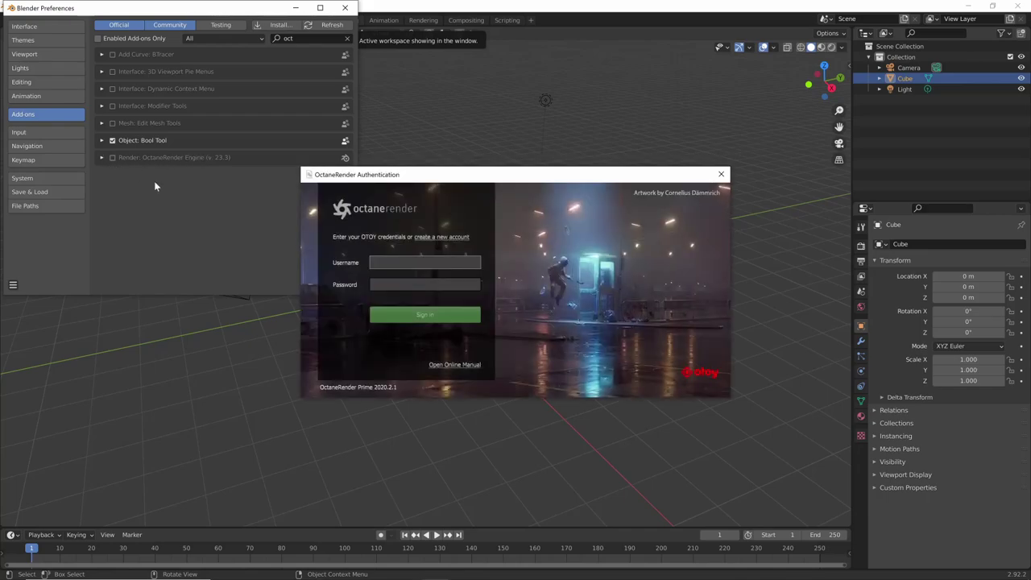
click(421, 262)
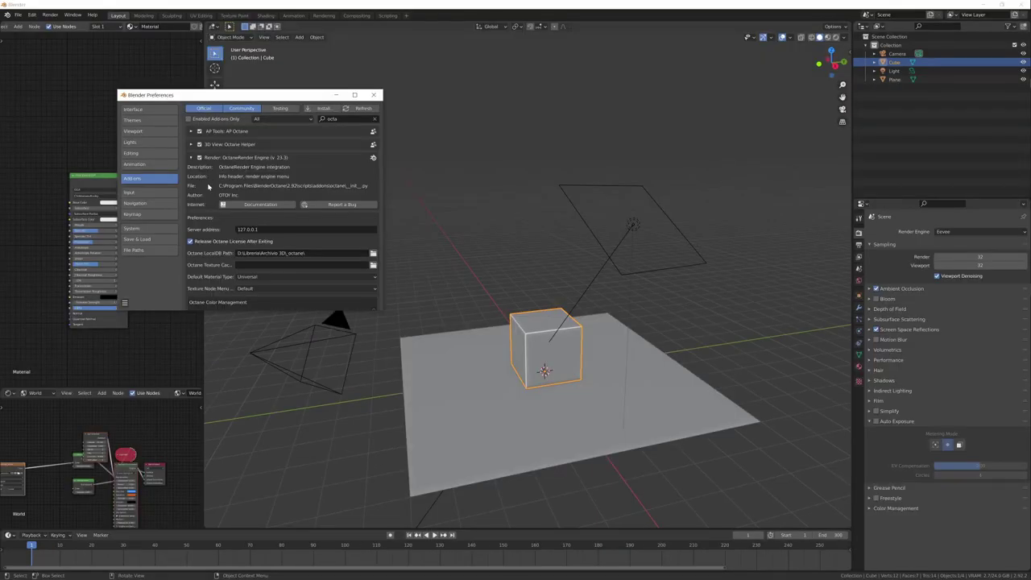
click(191, 158)
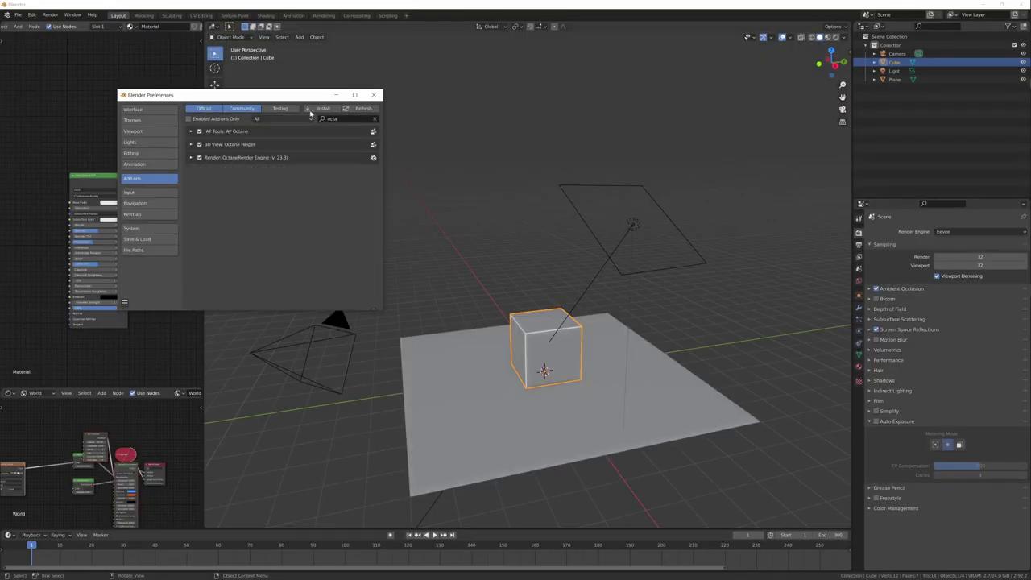
Close Preferences and set the scene's render engine to Octane
click(373, 95)
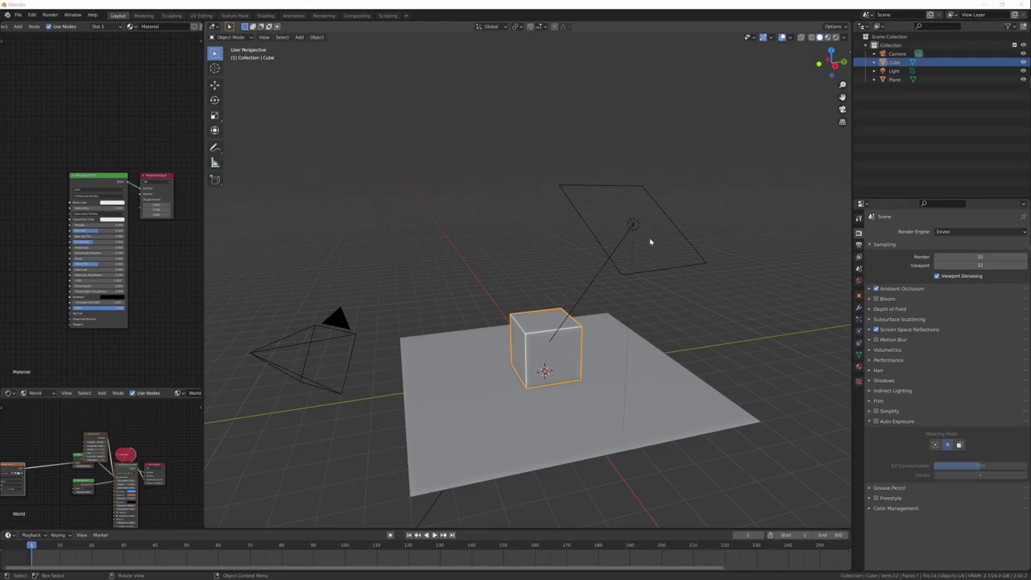
click(949, 233)
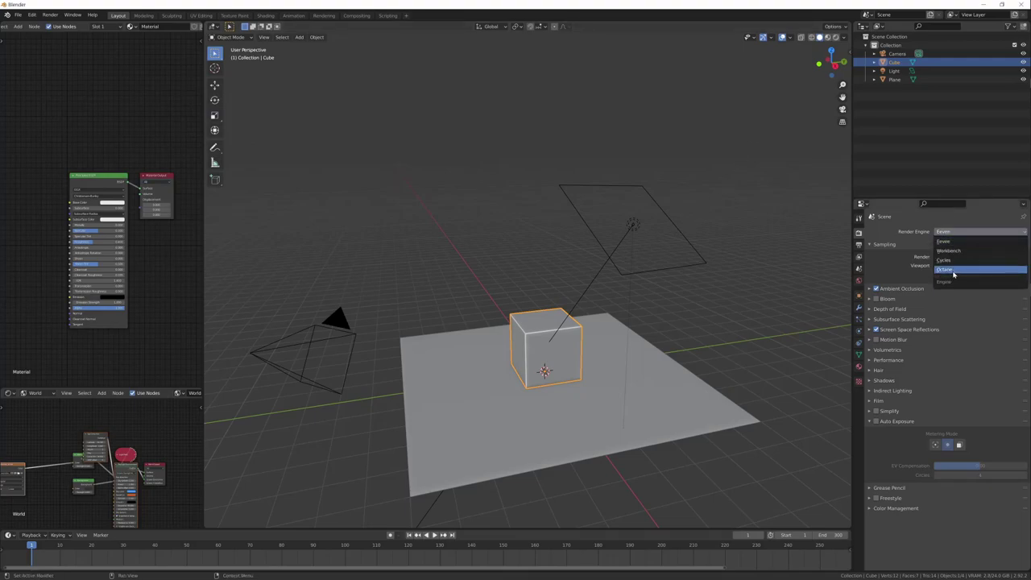
click(954, 271)
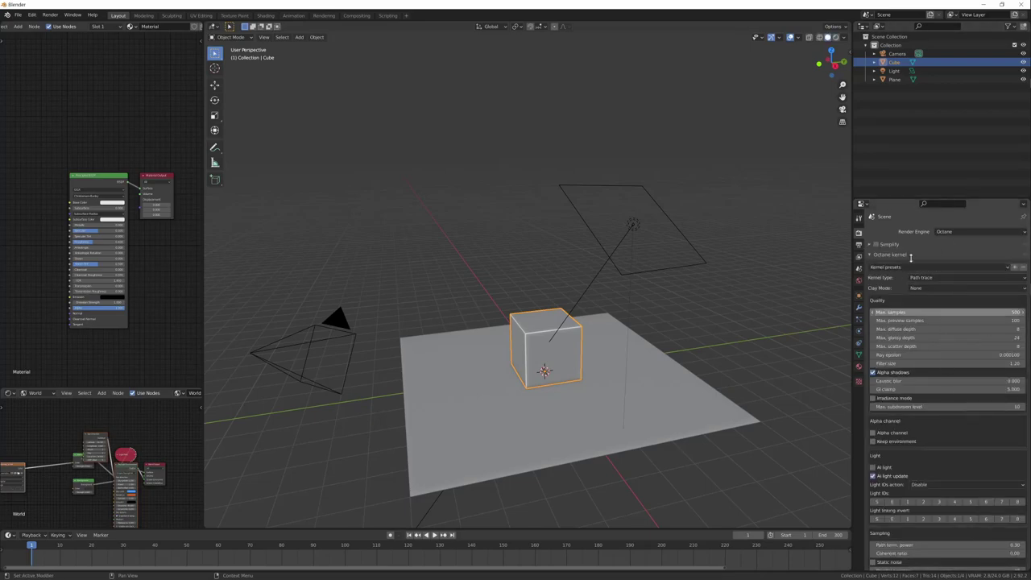
Preview the cube in Rendered shading with live Octane rendering while orbiting around it
click(836, 38)
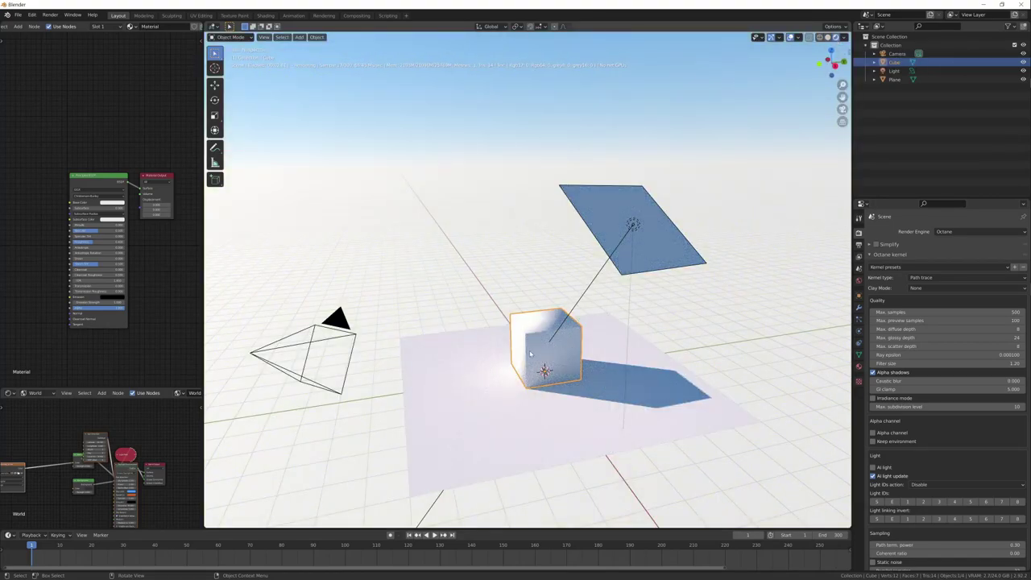
middle_drag(494, 341, 613, 346)
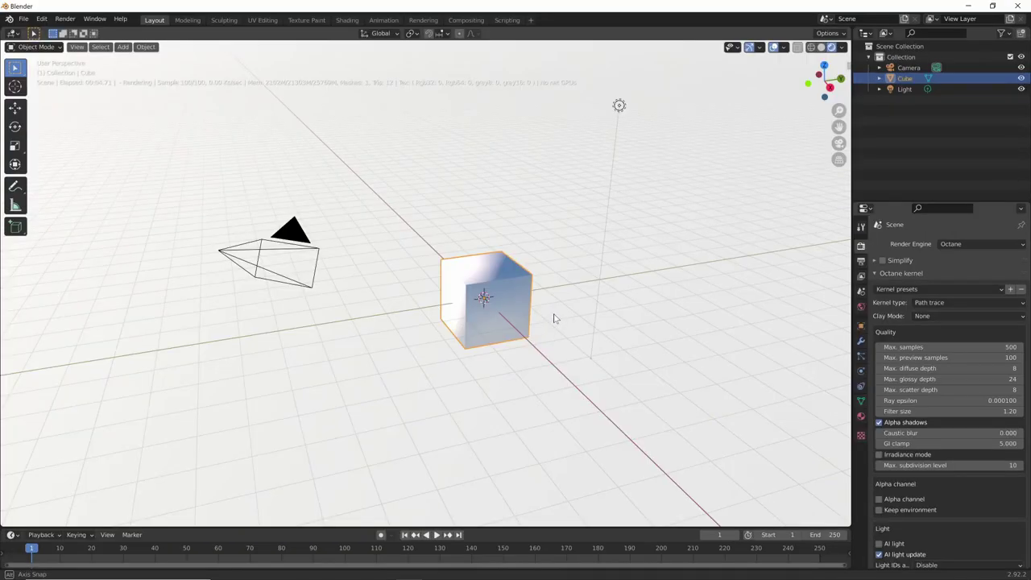
mouse_move(553, 318)
middle_down()
mouse_move(630, 285)
mouse_move(622, 290)
middle_up()
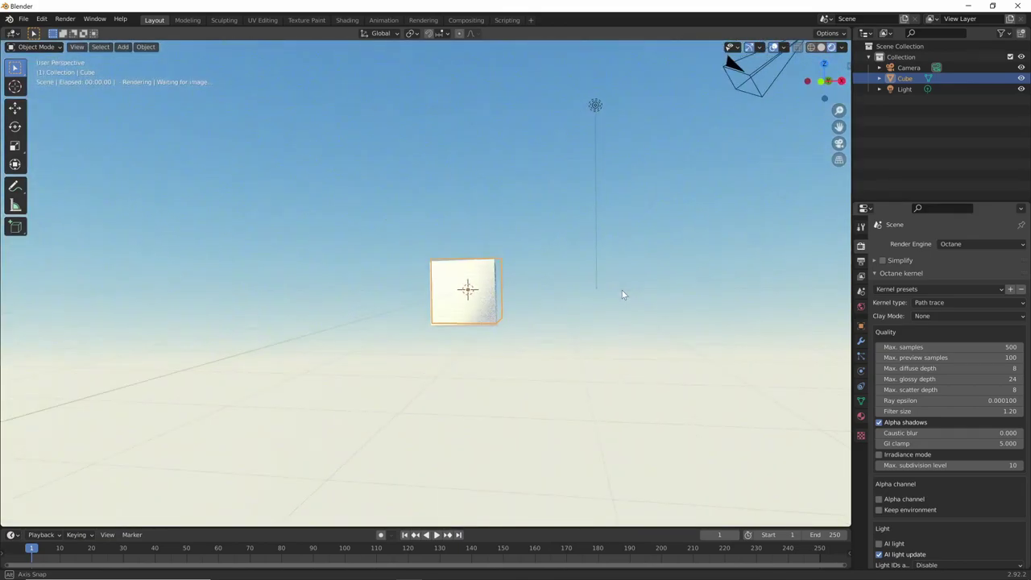
click(822, 48)
mouse_move(765, 129)
middle_down()
mouse_move(631, 184)
mouse_move(648, 179)
middle_up()
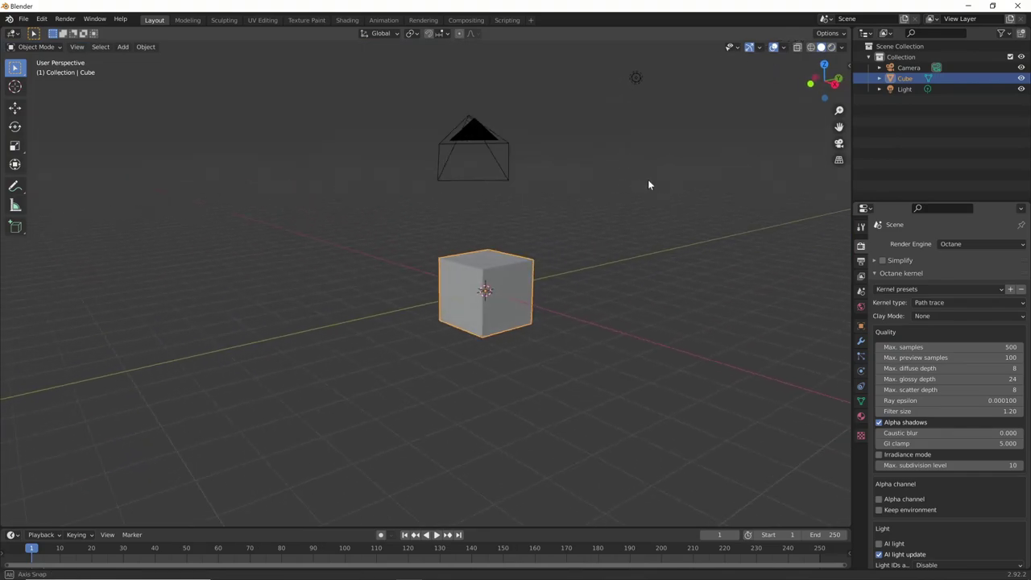
click(833, 48)
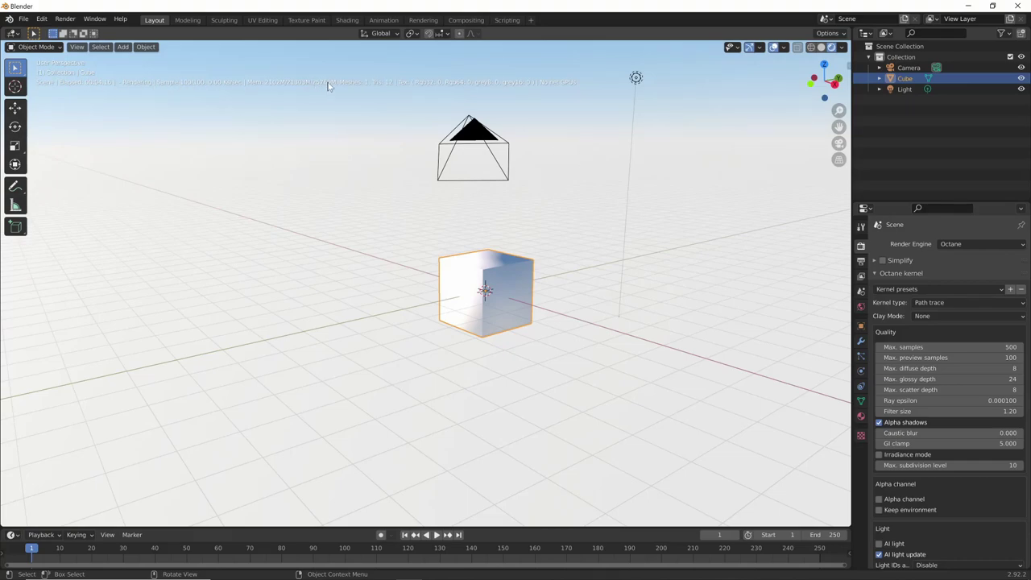
middle_drag(521, 186, 548, 177)
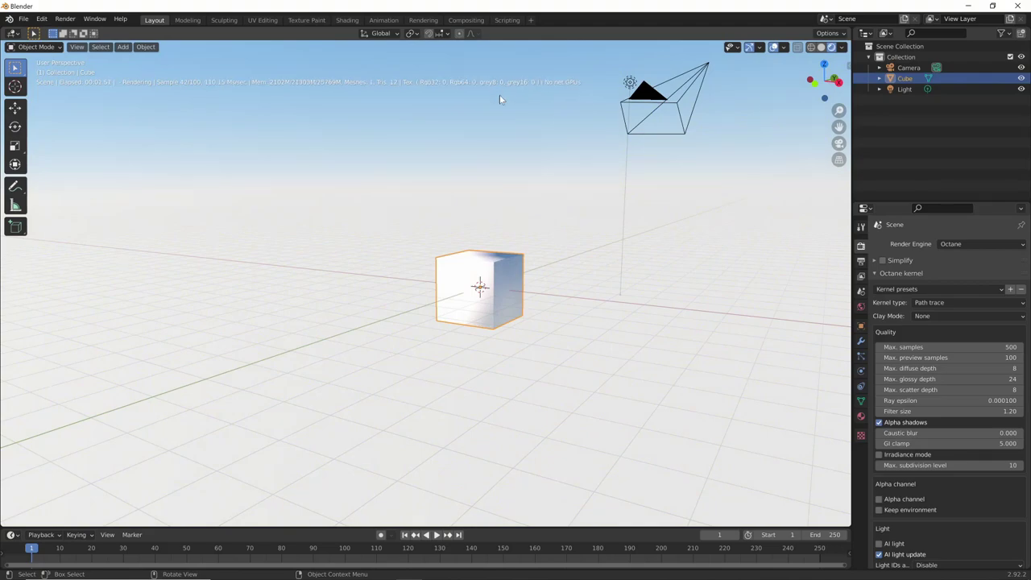
Keep Color Management at sRGB display device with the Raw view transform
mouse_move(499, 95)
middle_down()
mouse_move(704, 405)
mouse_move(649, 406)
mouse_move(653, 414)
middle_up()
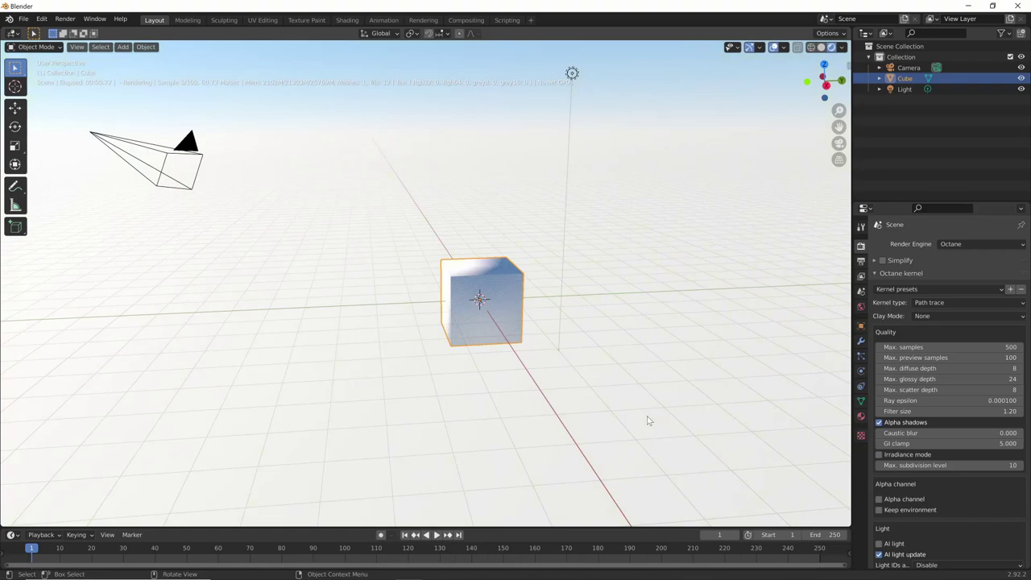
scroll(927, 402, down, 3)
scroll(886, 483, down, 5)
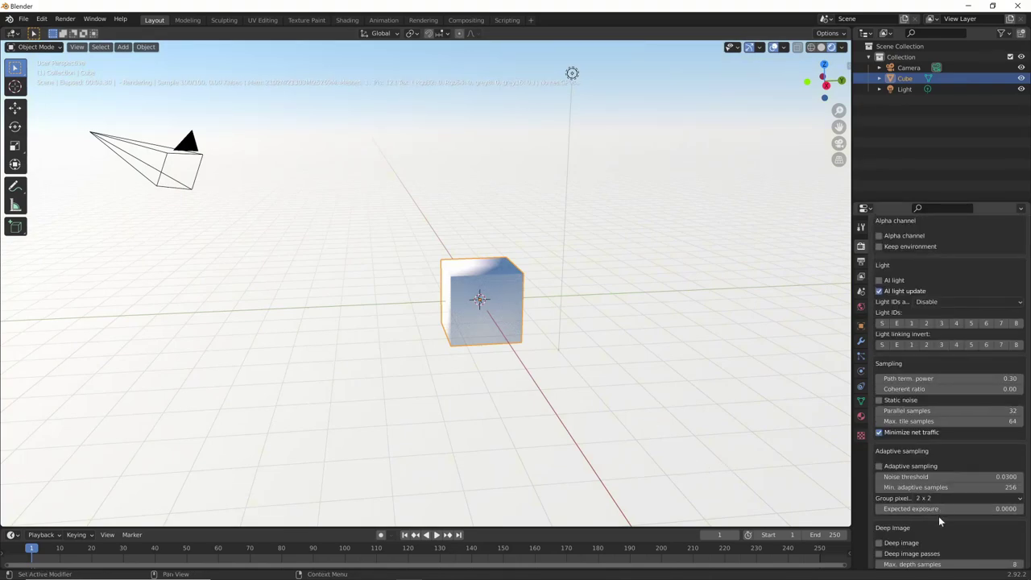
scroll(902, 387, down, 5)
scroll(939, 483, down, 2)
scroll(944, 509, down, 2)
scroll(944, 511, down, 1)
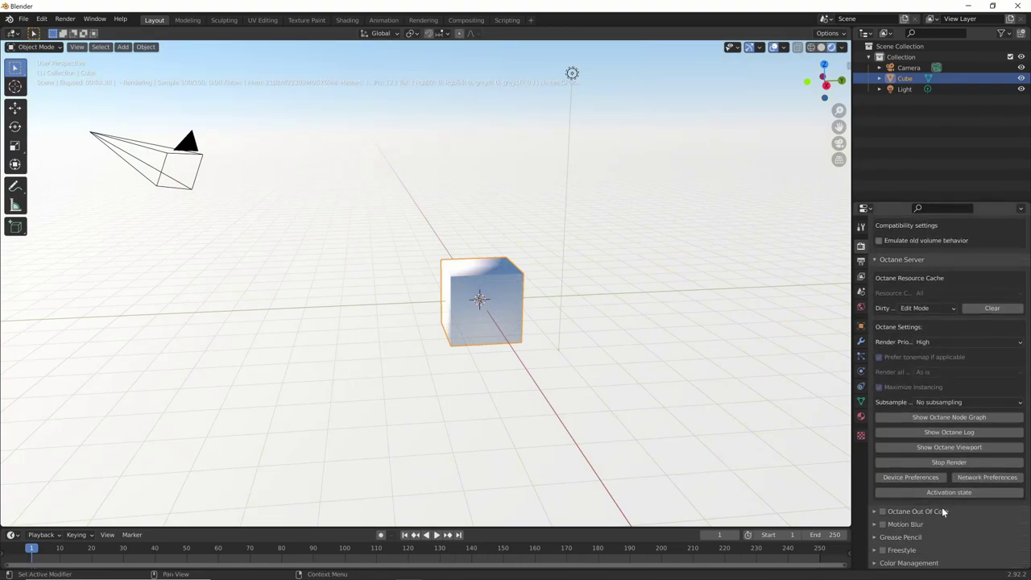
click(911, 562)
scroll(935, 452, down, 3)
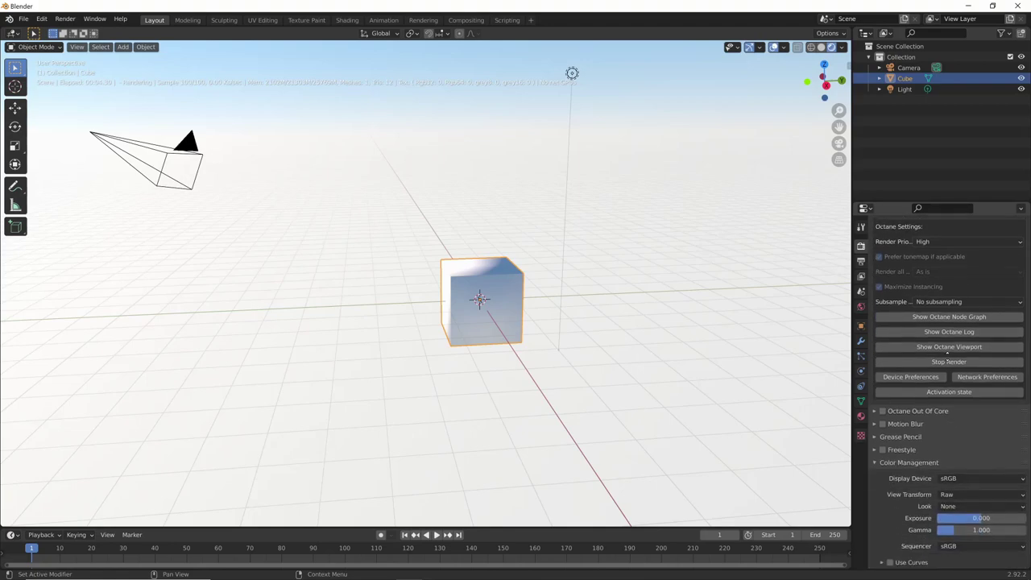
click(981, 480)
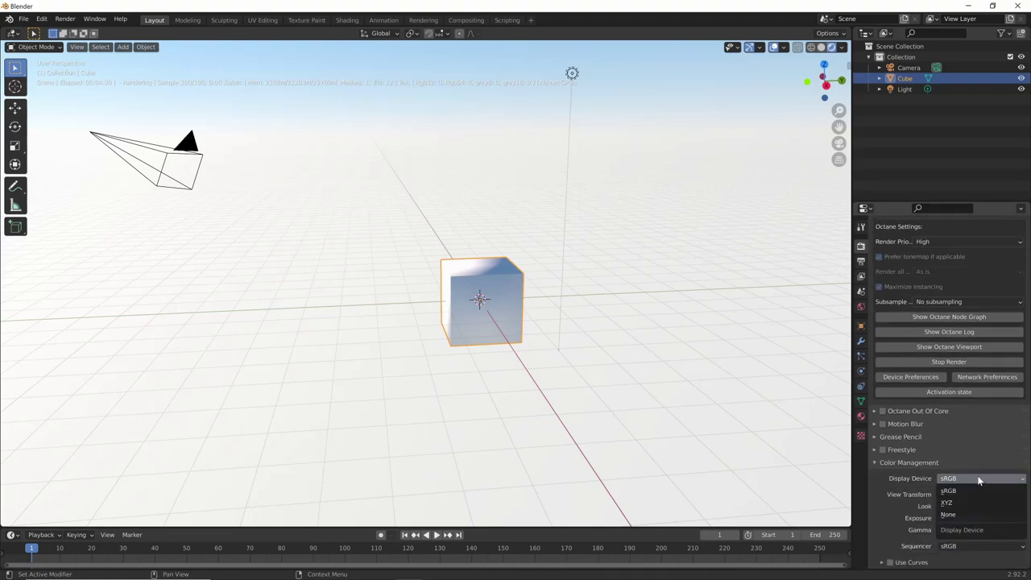
click(979, 478)
click(964, 494)
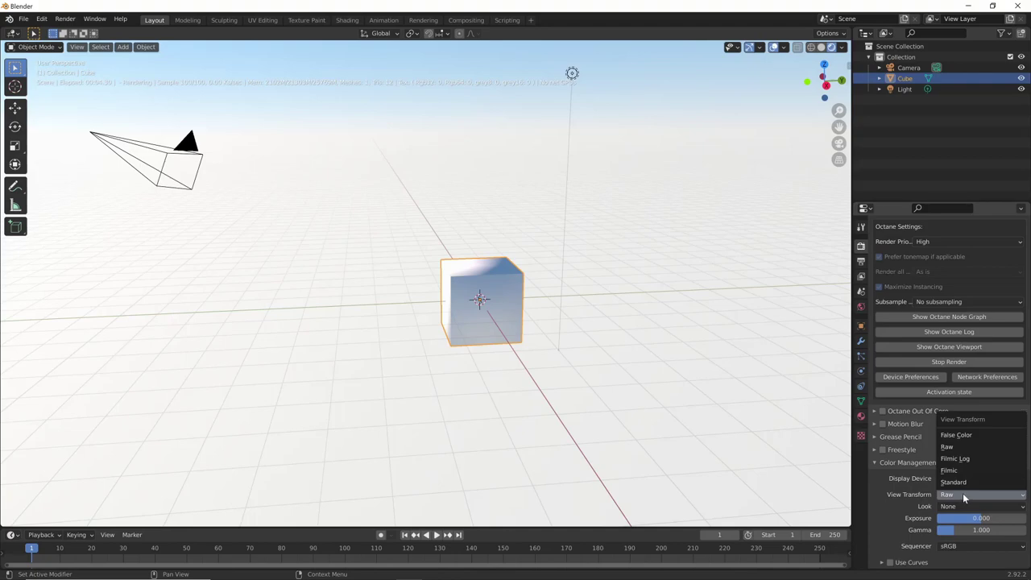
click(941, 493)
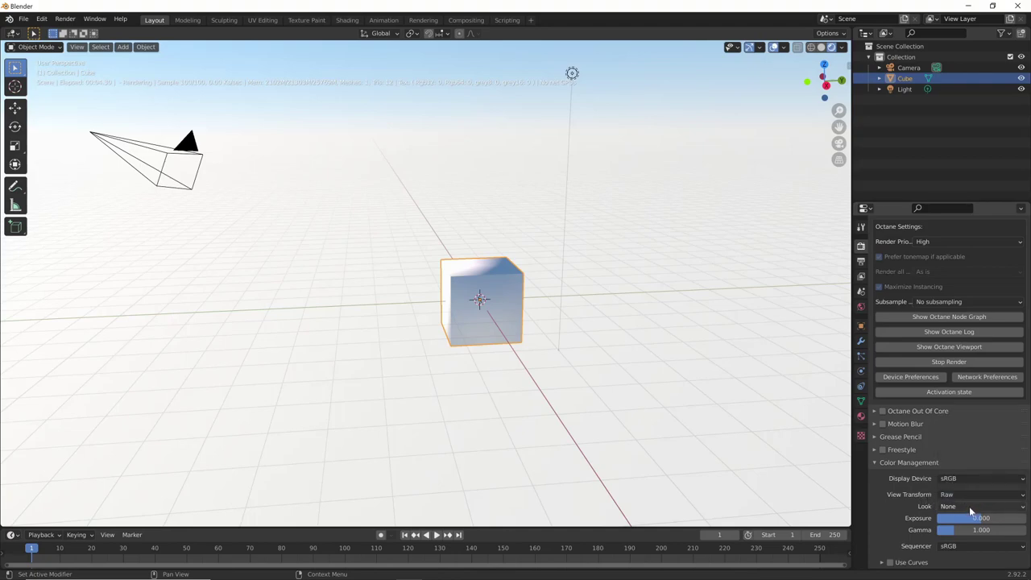
Look through the scene camera, deselect the cube, and switch the viewport to Solid shading
middle_drag(806, 483, 734, 468)
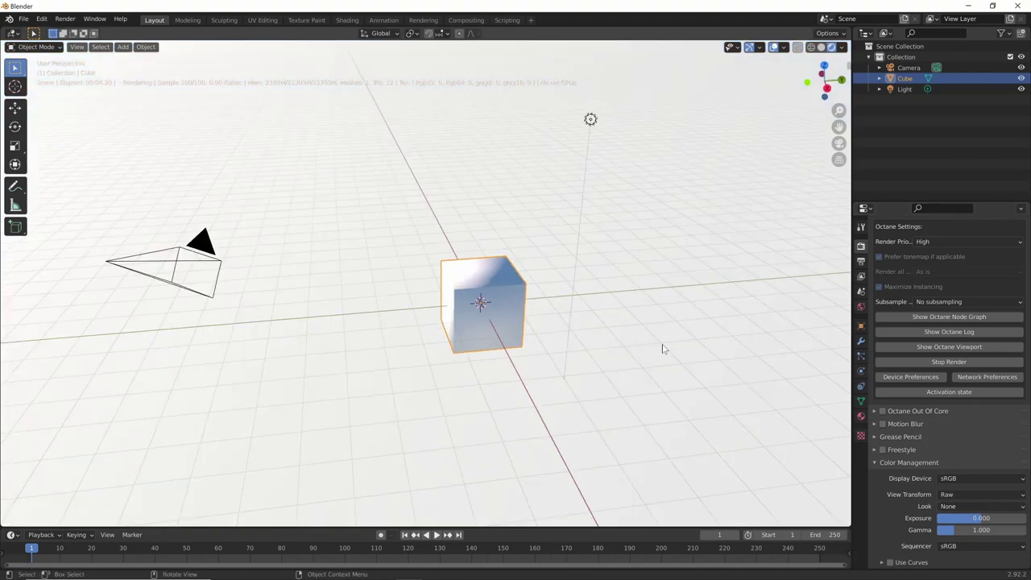
key(KP_0)
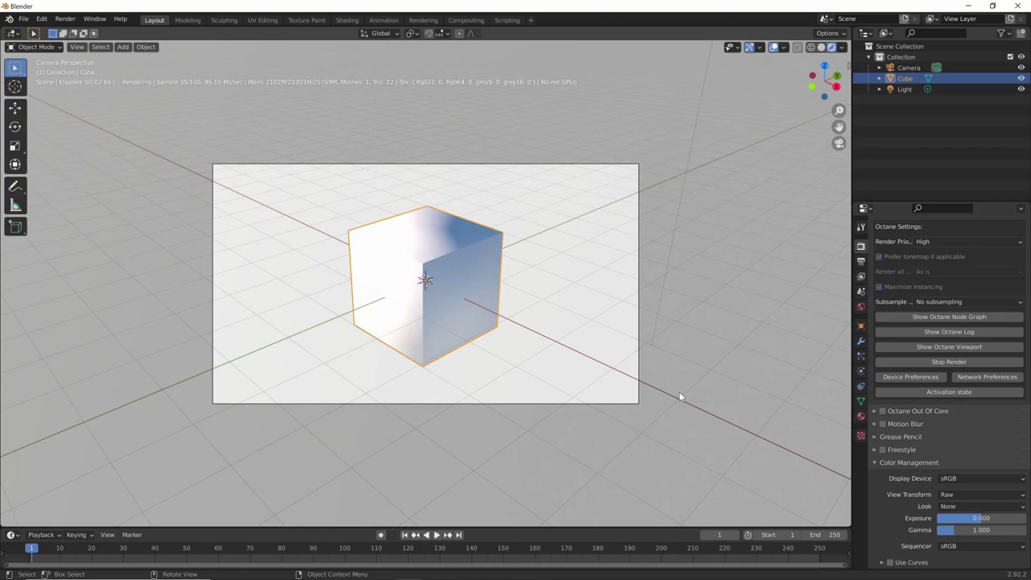
click(594, 452)
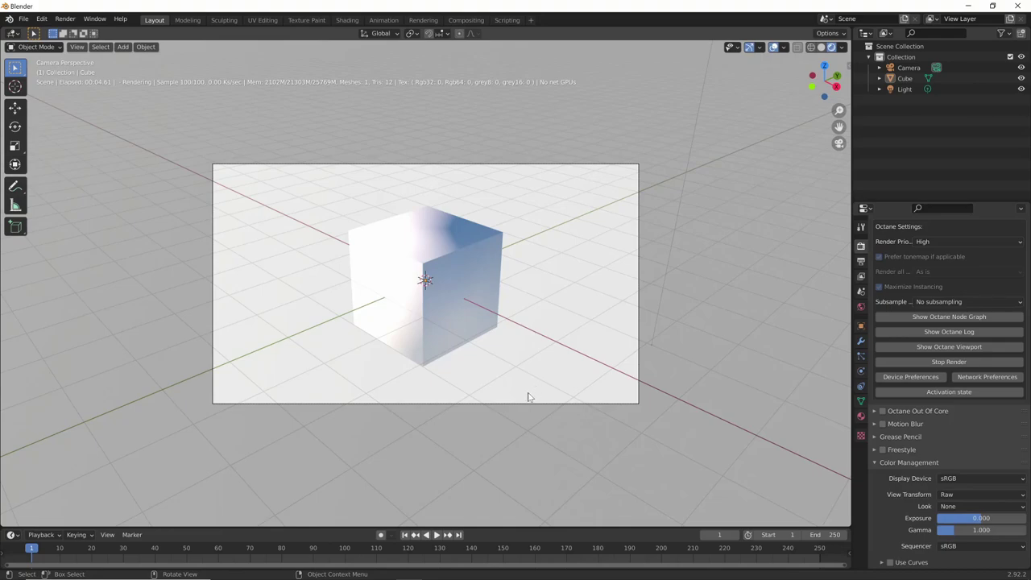
key(F12)
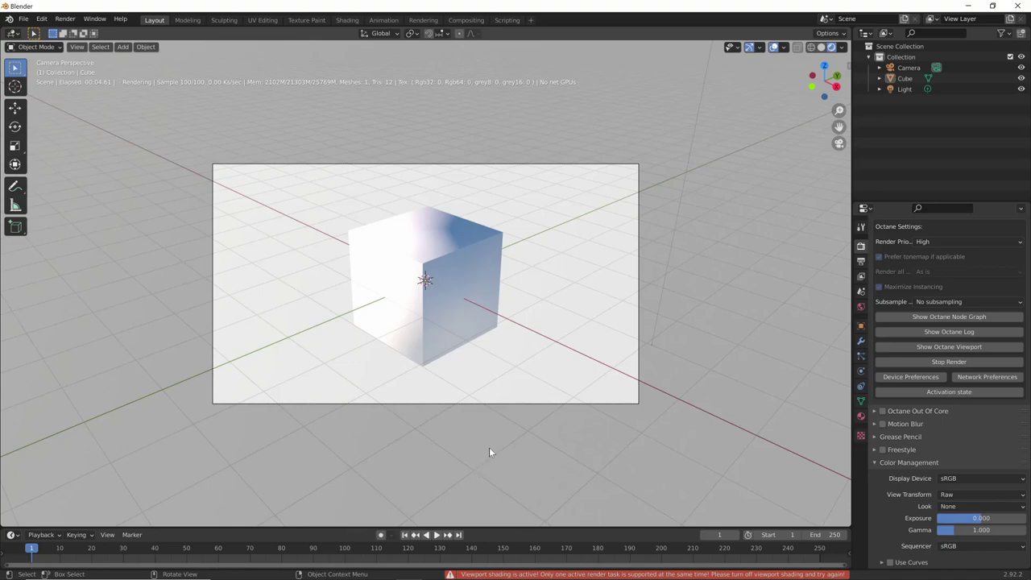
click(822, 48)
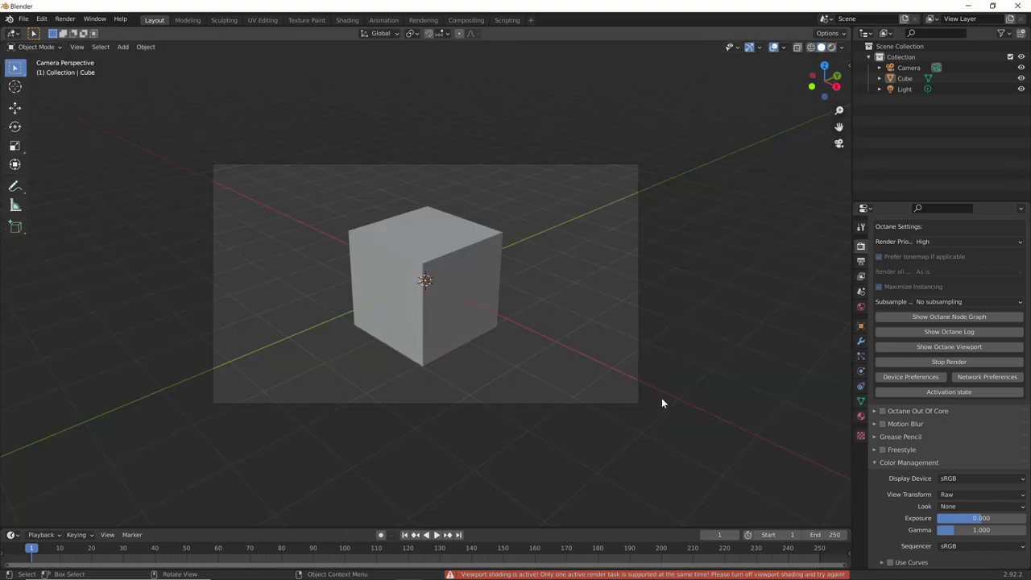
Render a final F12 image of the cube and close the render result
key(F12)
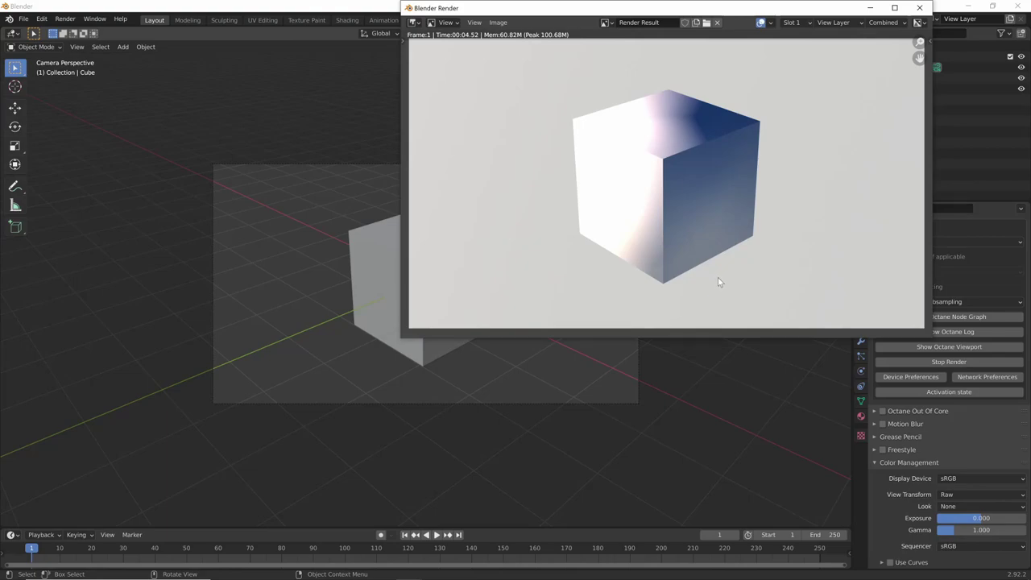
key(Escape)
click(832, 47)
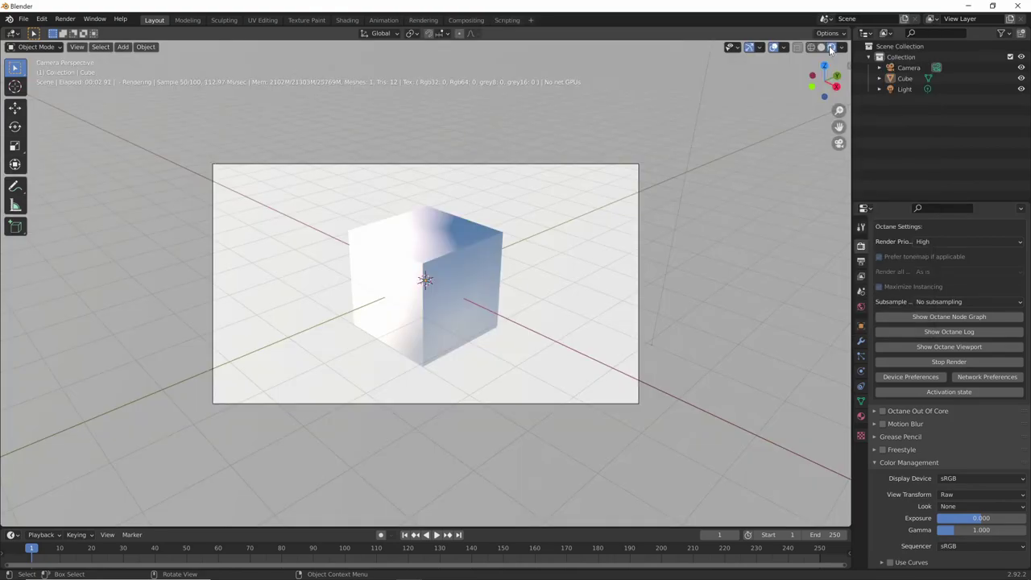
click(821, 47)
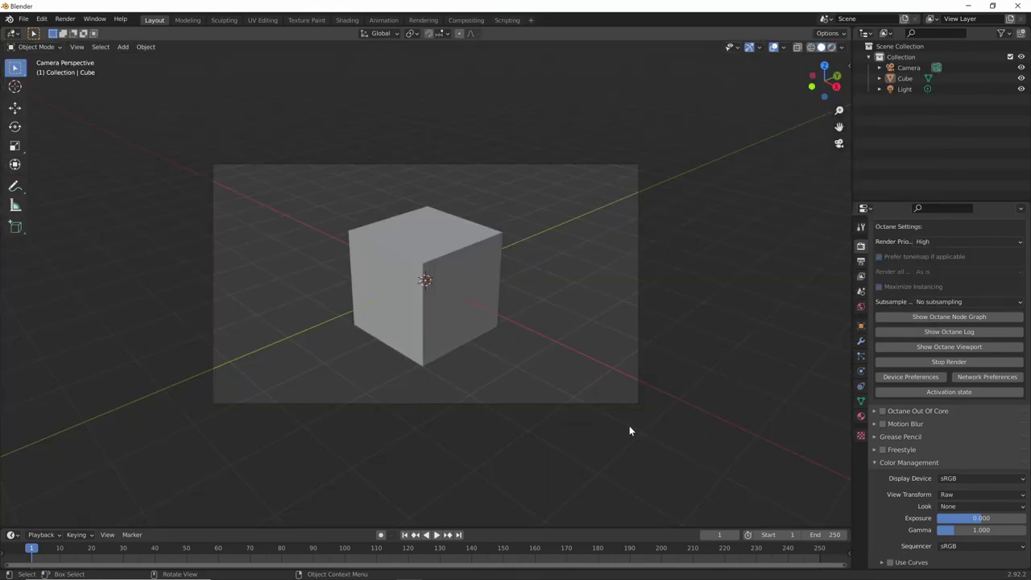
Render again, move the render window aside, and open the viewport sidebar's Octane panel
key(F12)
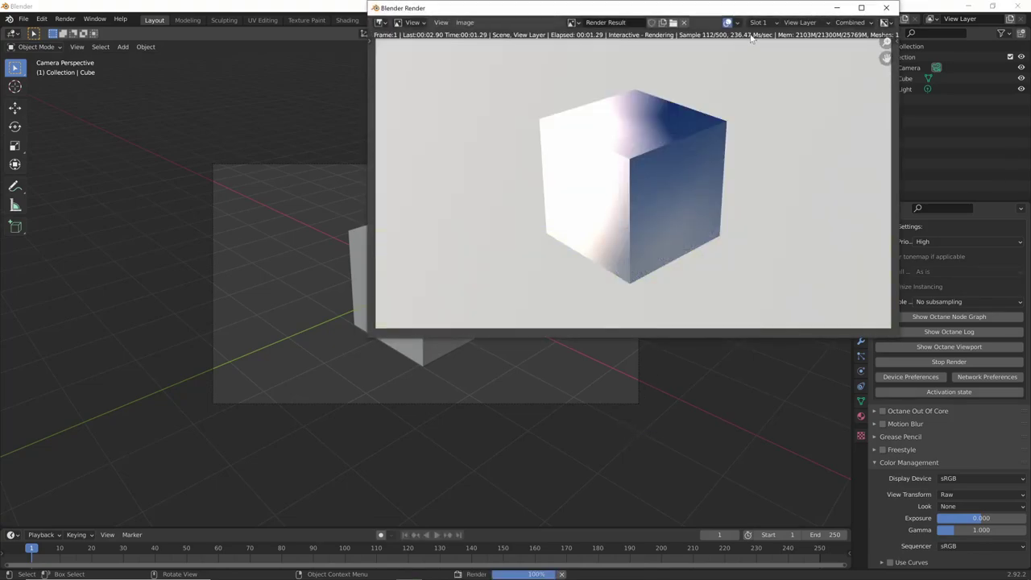
drag(698, 10, 712, 80)
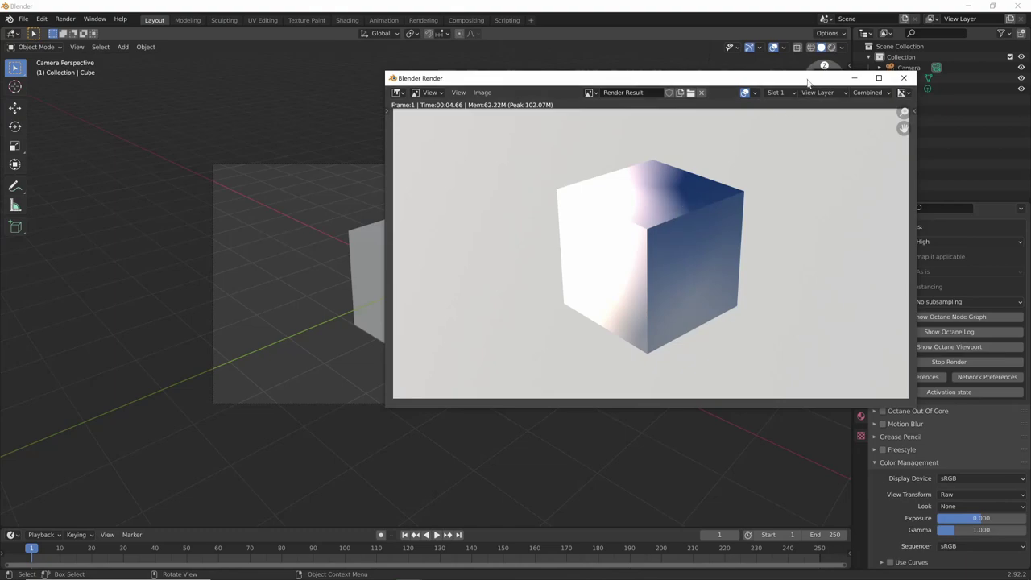
click(832, 47)
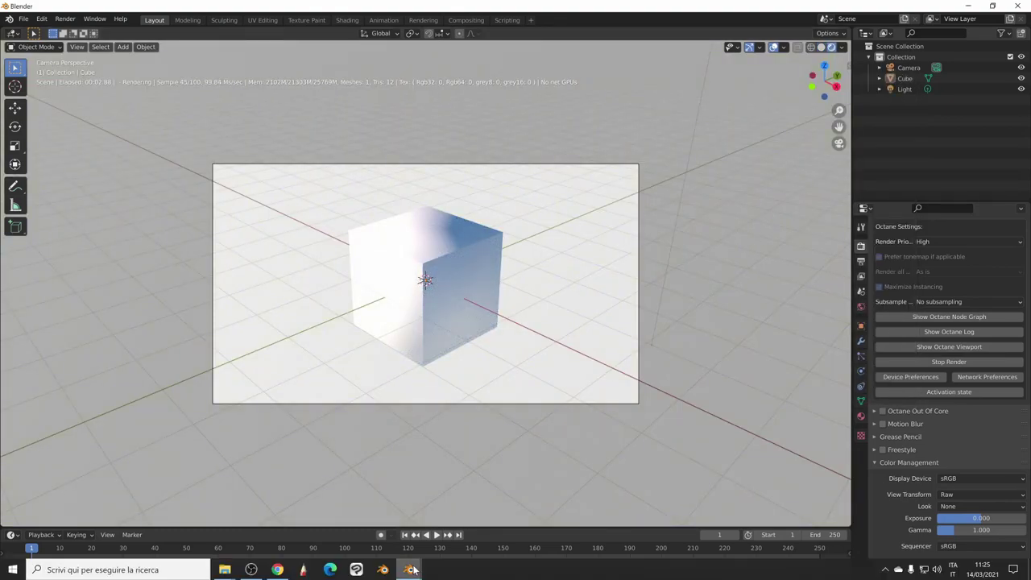
mouse_move(410, 569)
click(467, 534)
drag(692, 92, 453, 282)
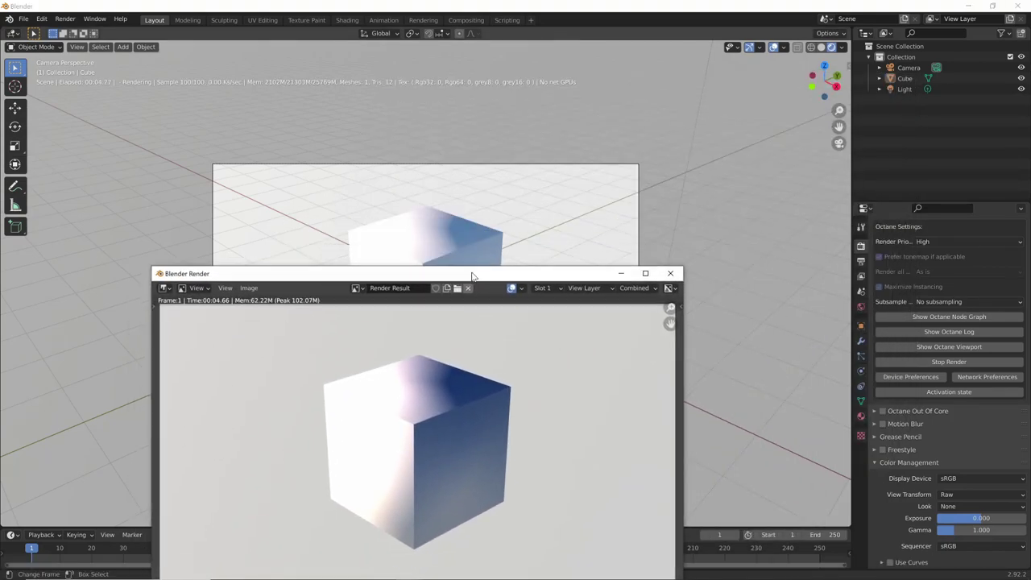
mouse_move(519, 284)
mouse_down()
mouse_move(524, 237)
mouse_move(422, 132)
mouse_up()
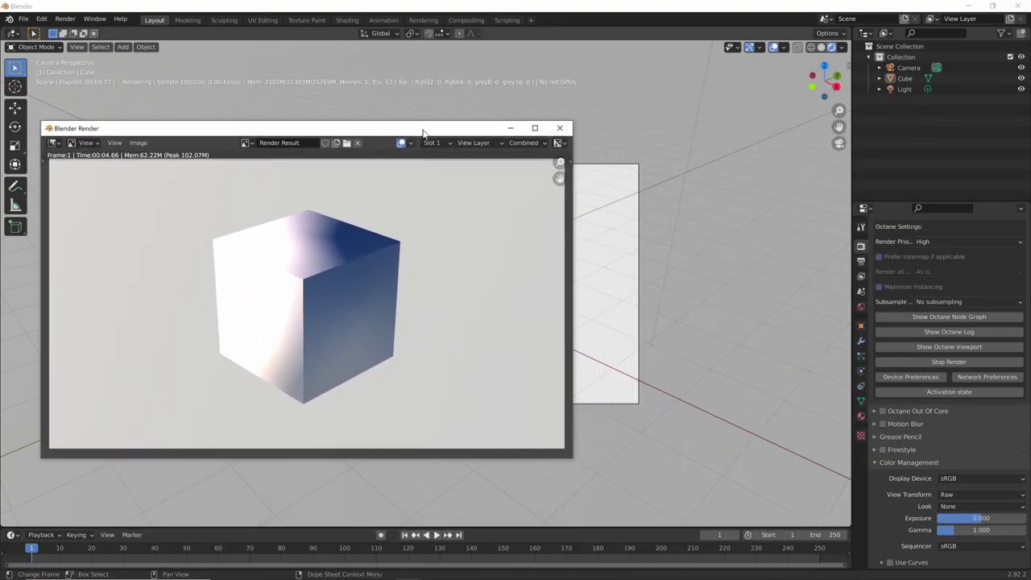
click(872, 480)
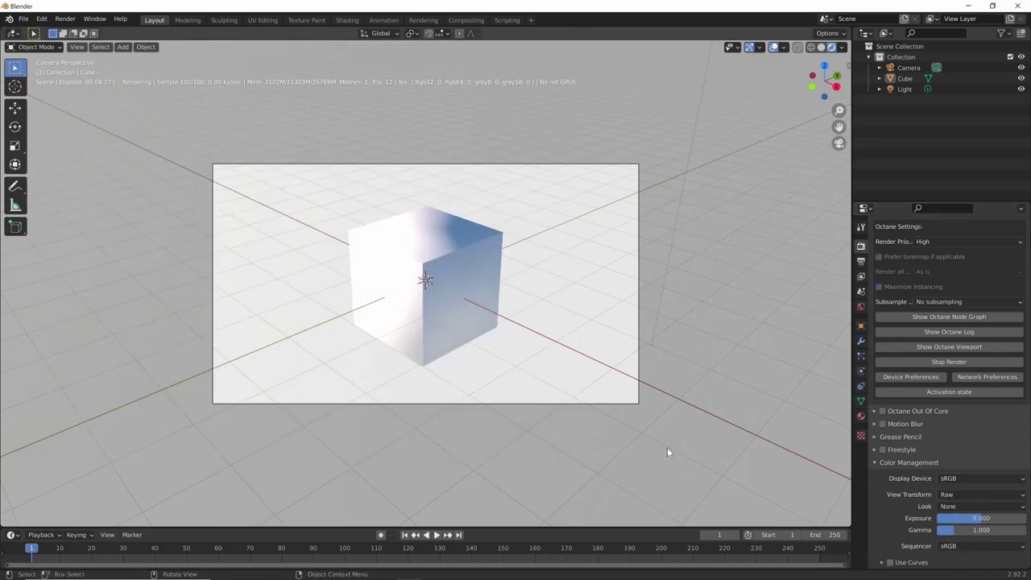
key(n)
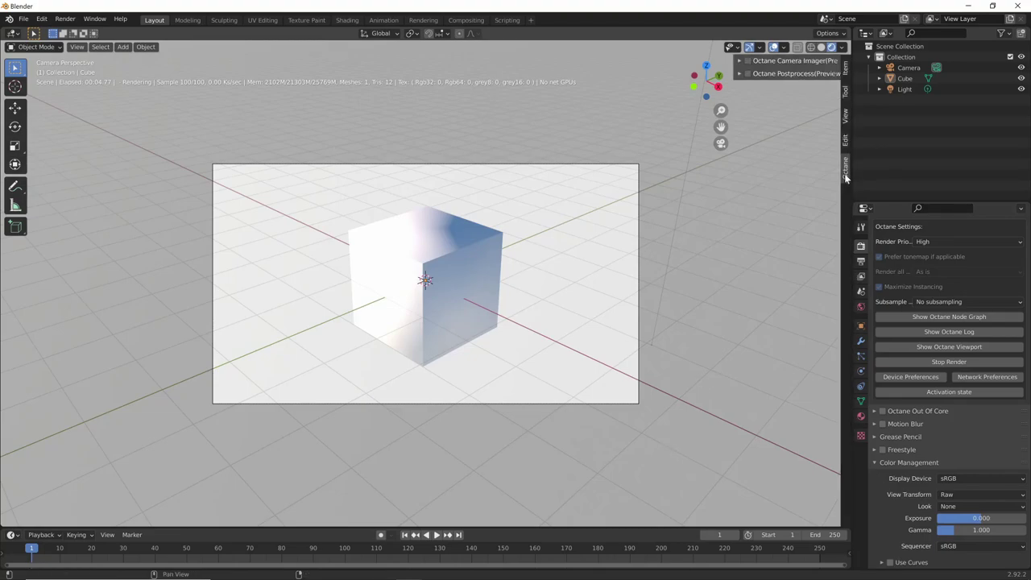
Enable the Octane Camera Imager with Override, run an F12 test render, then collapse it
click(743, 63)
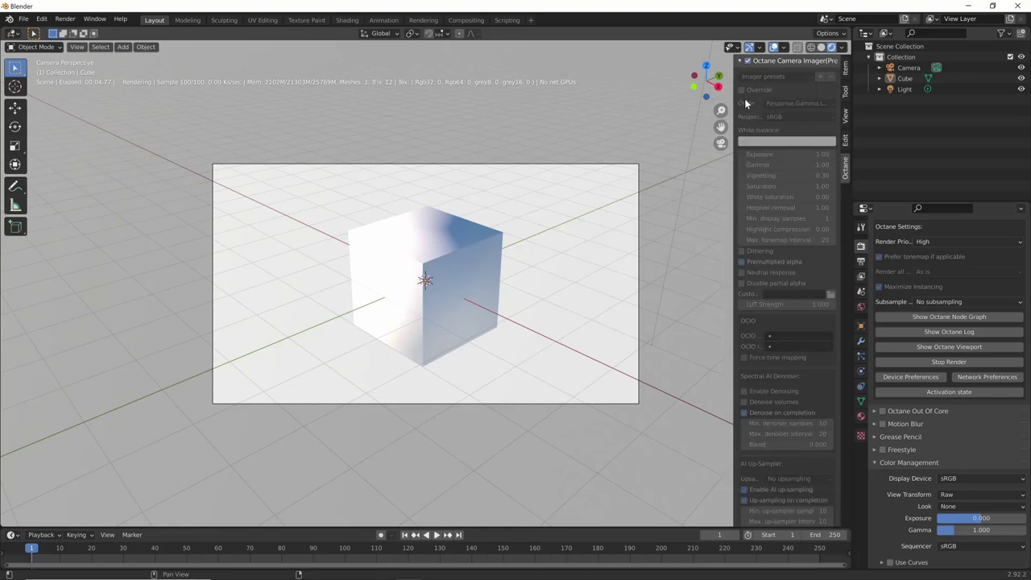
click(743, 90)
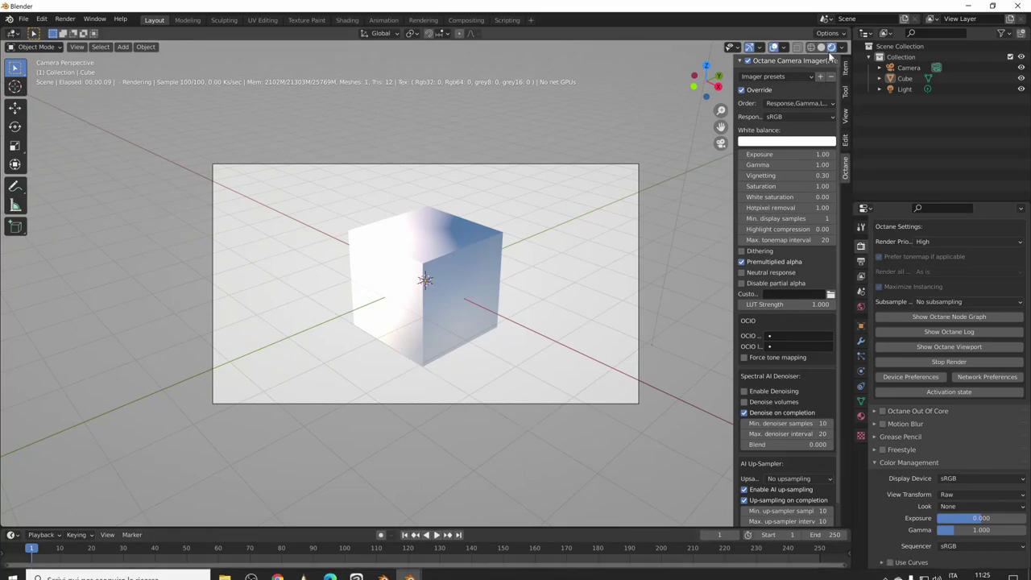
key(F12)
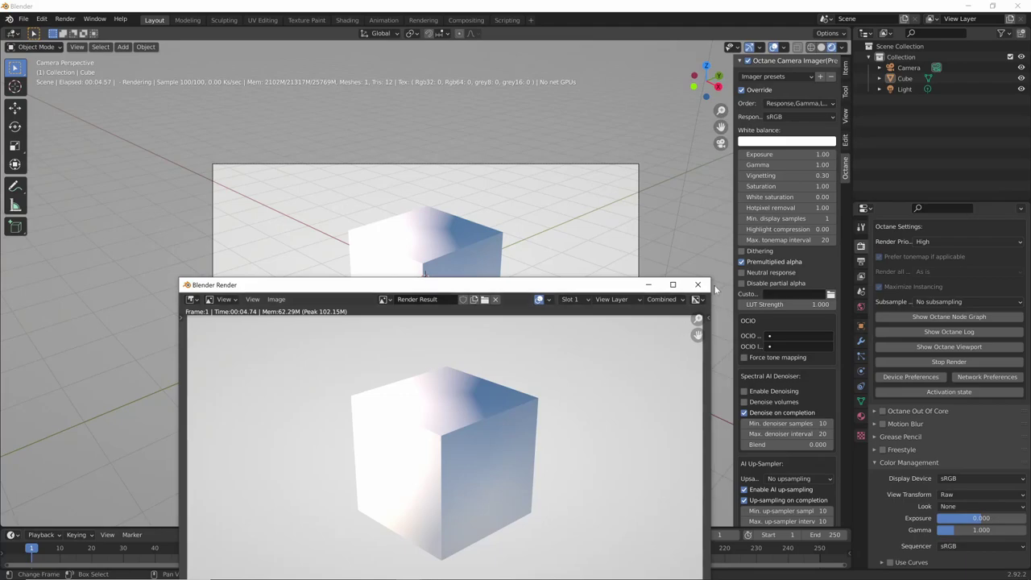
click(698, 285)
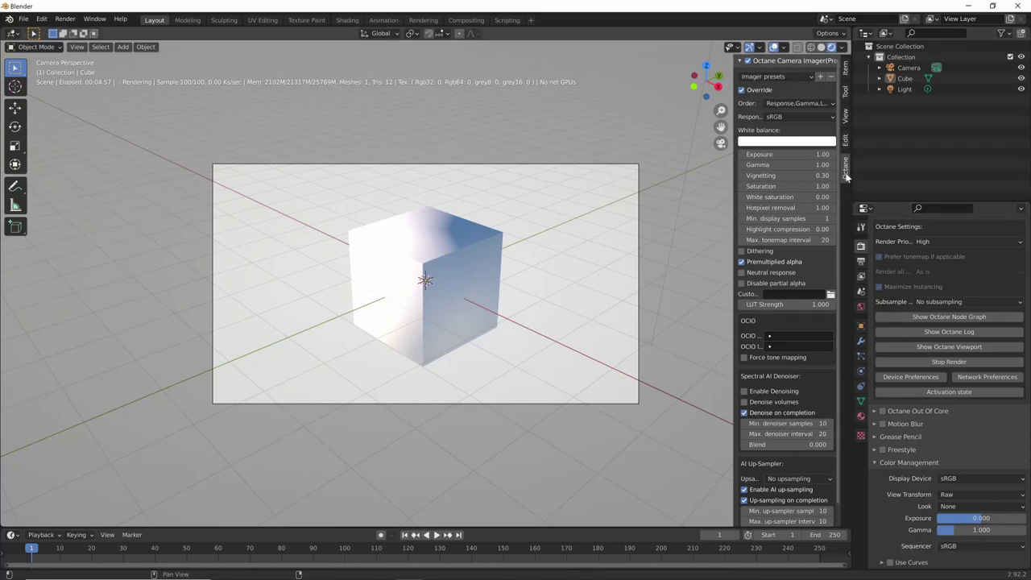
click(845, 68)
click(845, 166)
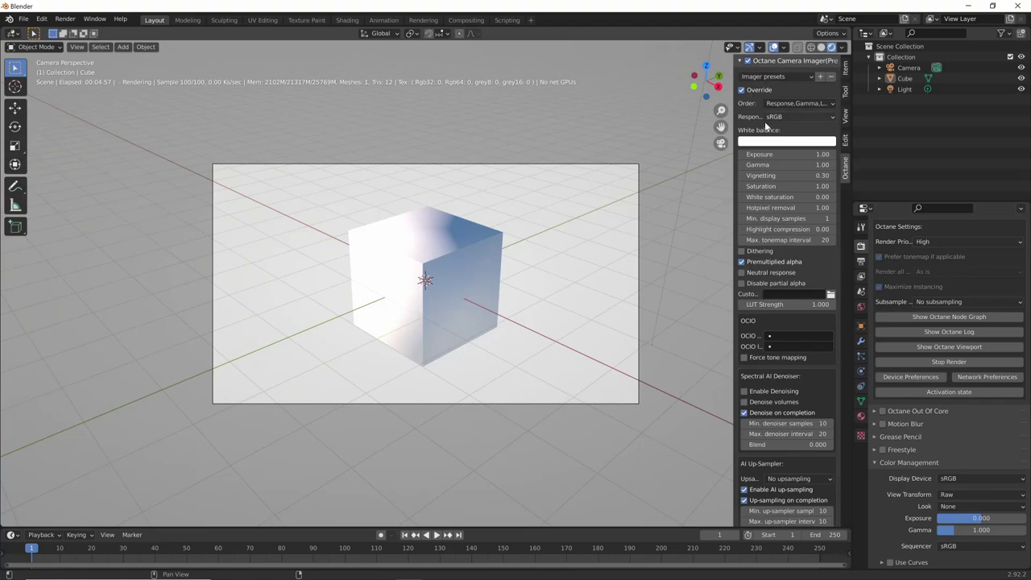
click(742, 62)
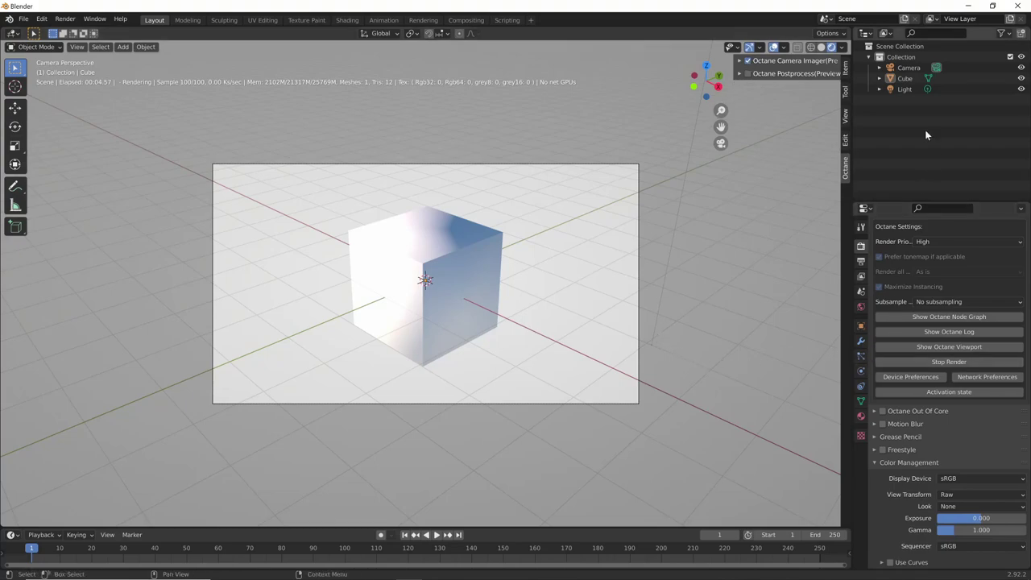
Select the camera and review its camera and imager settings
click(908, 68)
click(861, 371)
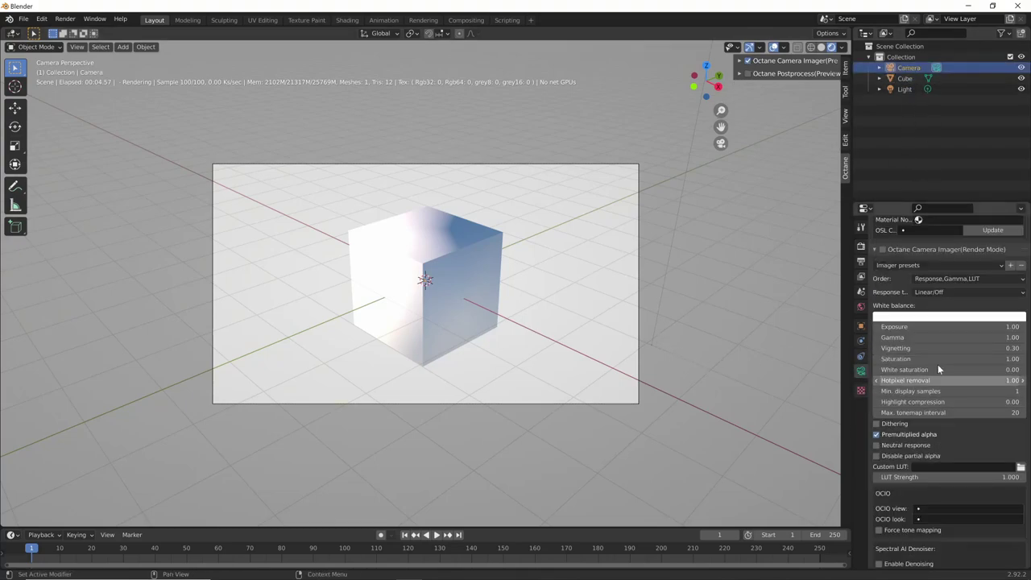
scroll(914, 308, up, 5)
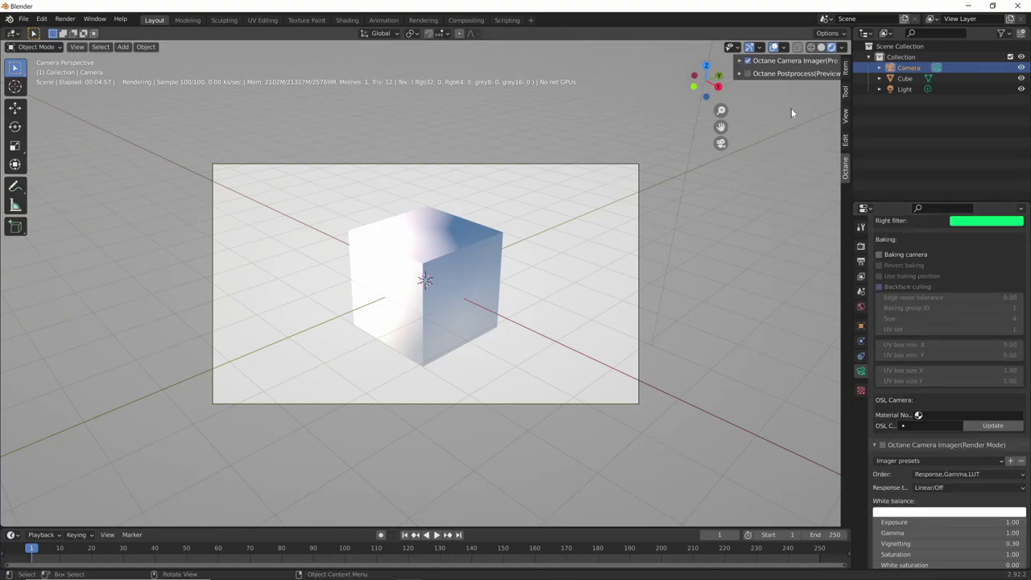
click(908, 71)
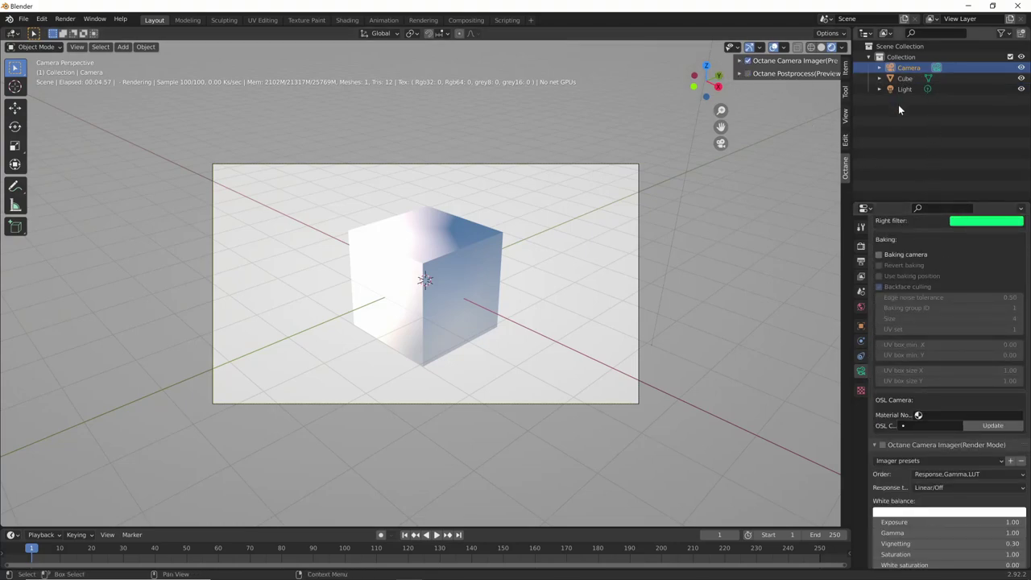
Leave camera view, delete the default light, and select the cube
middle_drag(553, 426, 612, 319)
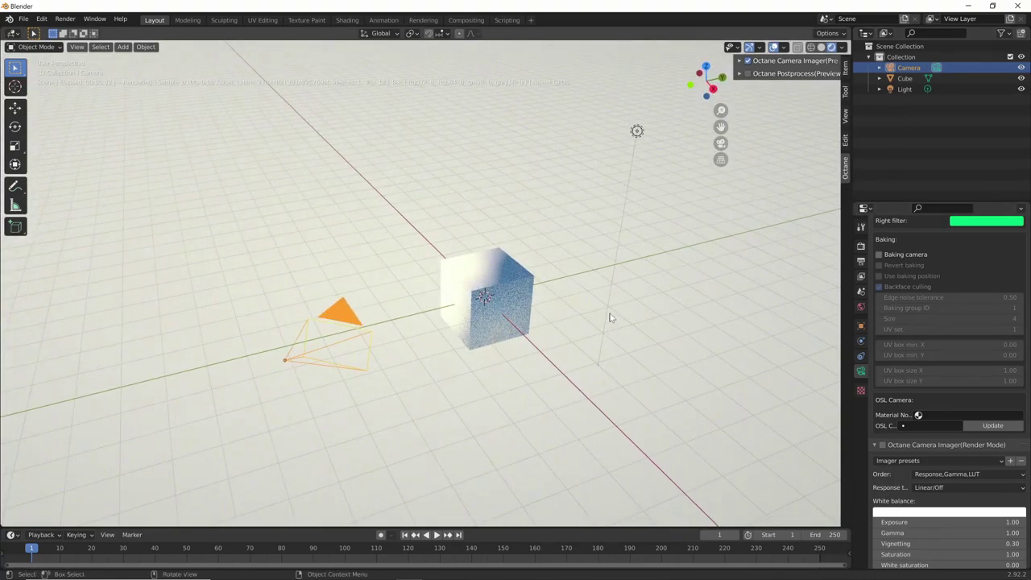
click(636, 131)
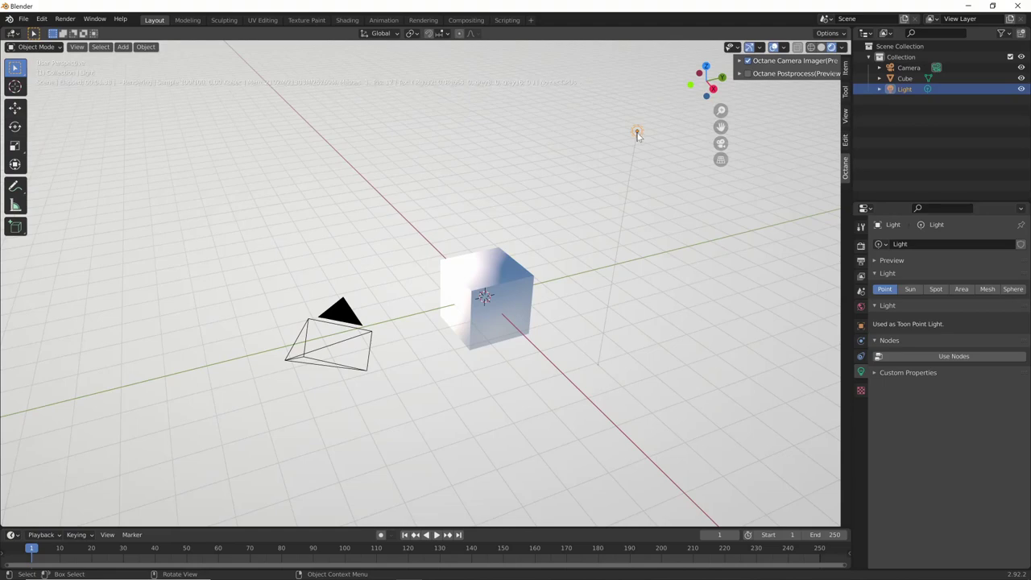
key(x)
click(638, 134)
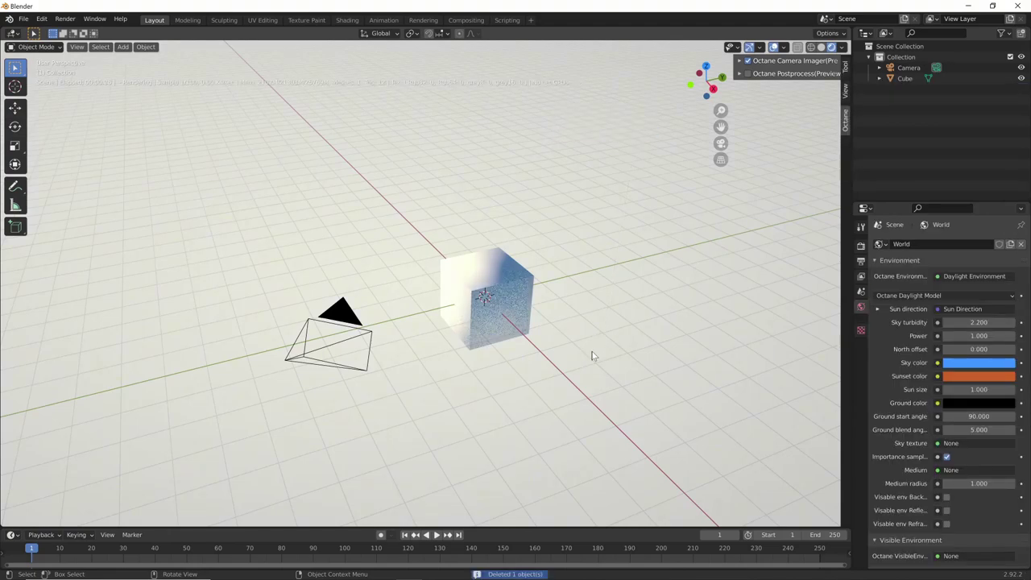
mouse_move(553, 337)
middle_down()
mouse_move(518, 312)
mouse_move(551, 310)
mouse_move(564, 323)
middle_up()
click(531, 328)
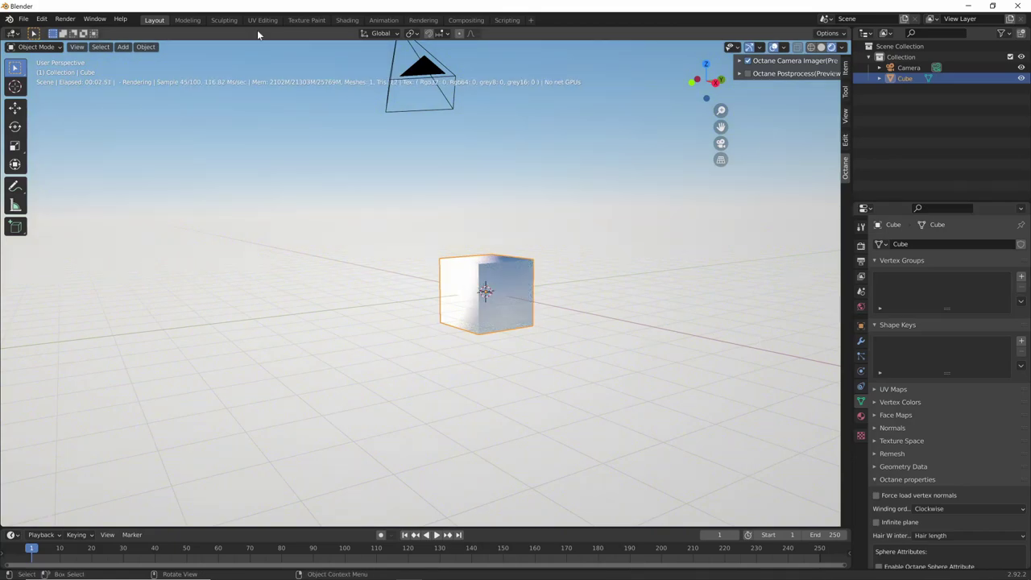
Switch to the Shading workspace and set the node editor to show the World nodes
click(347, 19)
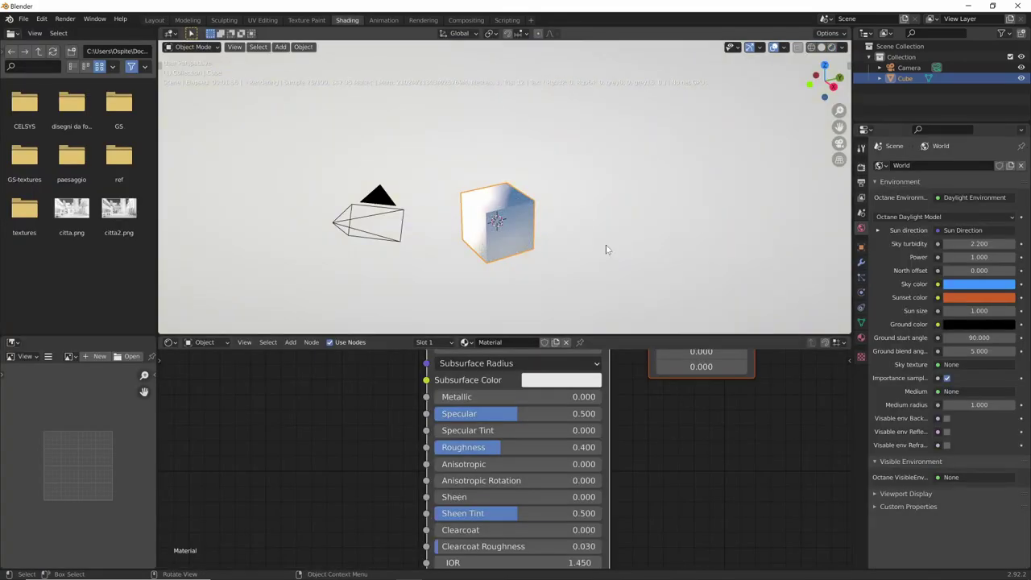
mouse_move(608, 249)
middle_down()
mouse_move(610, 226)
mouse_move(734, 193)
middle_up()
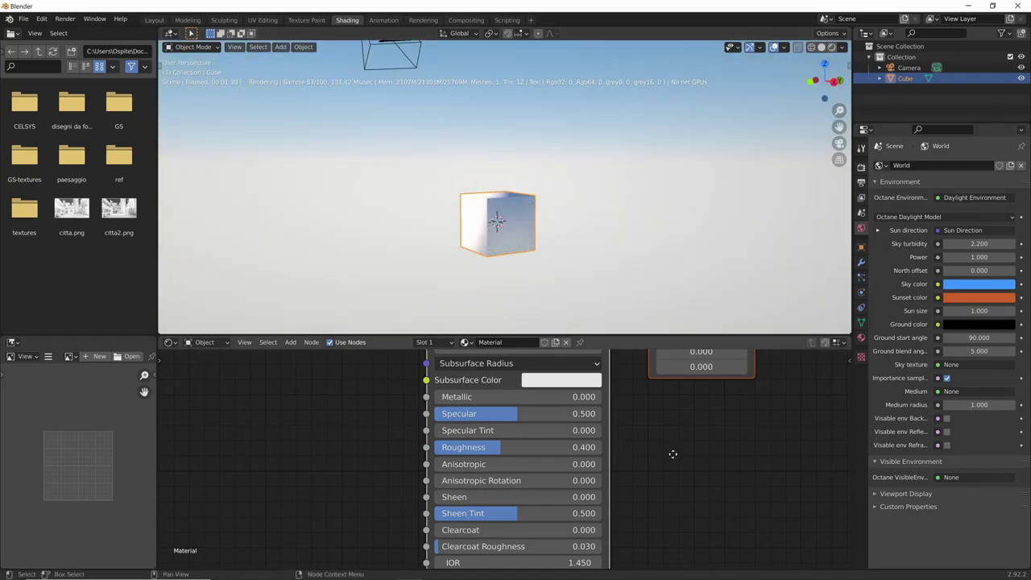
key(Home)
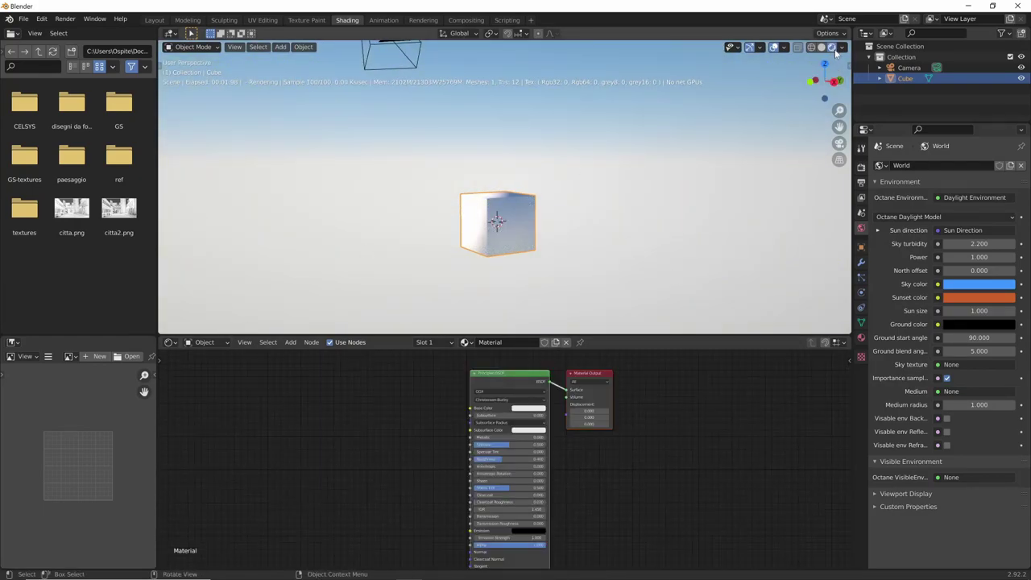
click(204, 341)
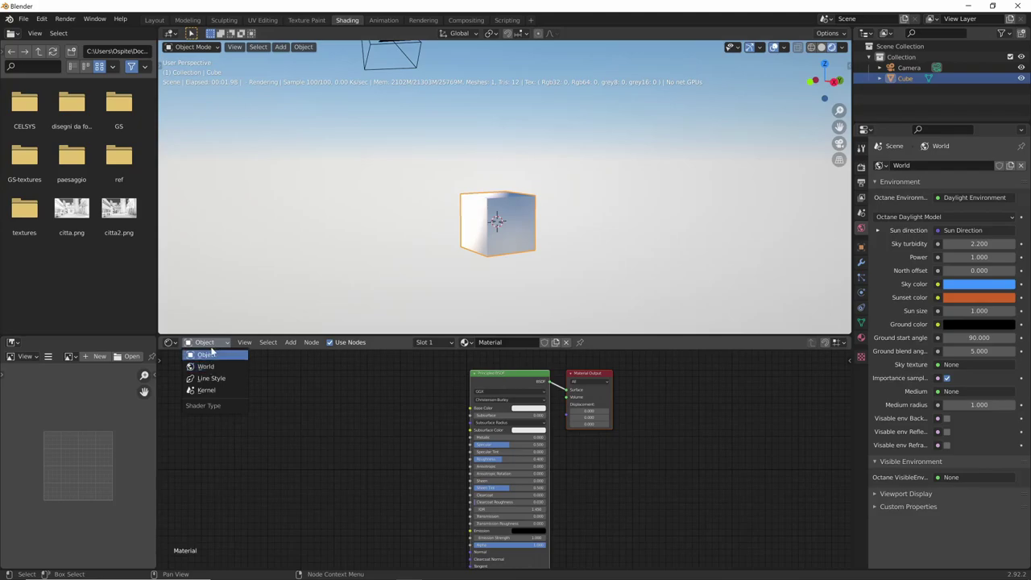
click(206, 368)
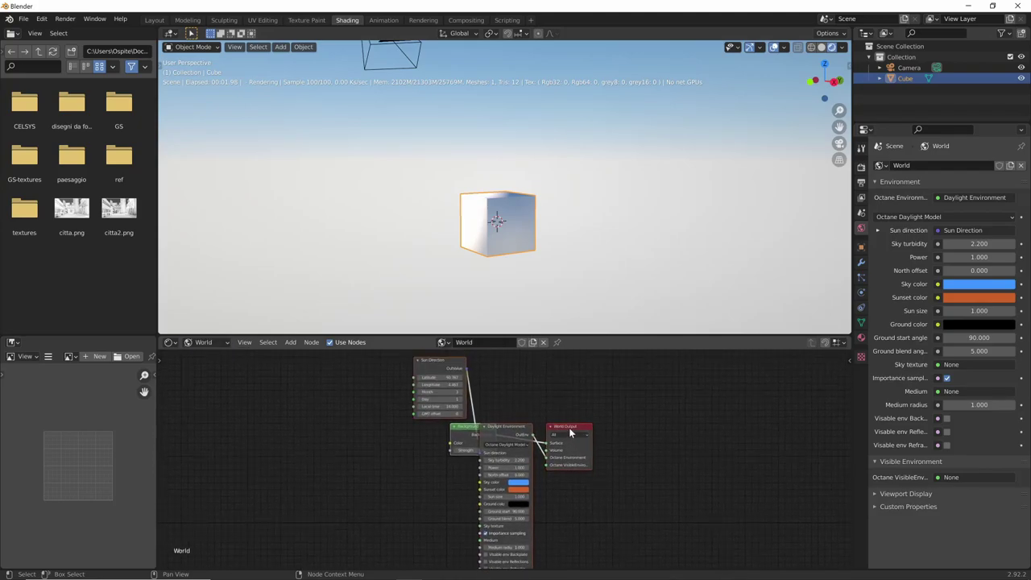
Spread out the Background, Daylight Environment and Sun Direction nodes in the node view
middle_drag(584, 439, 619, 400)
mouse_move(619, 401)
mouse_down()
mouse_move(794, 402)
mouse_move(756, 375)
mouse_up()
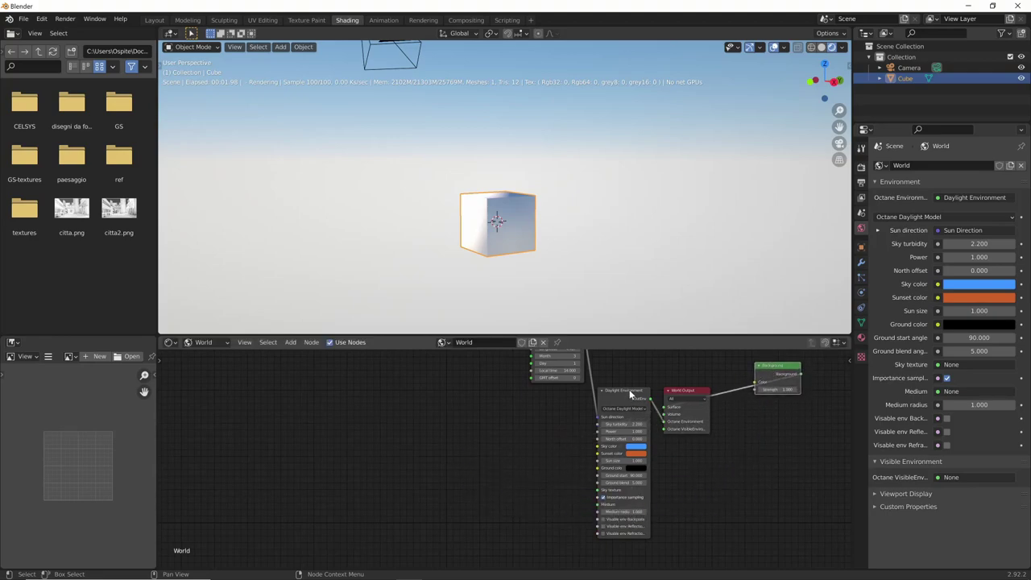
drag(631, 394, 626, 408)
middle_drag(626, 408, 650, 449)
drag(564, 387, 481, 491)
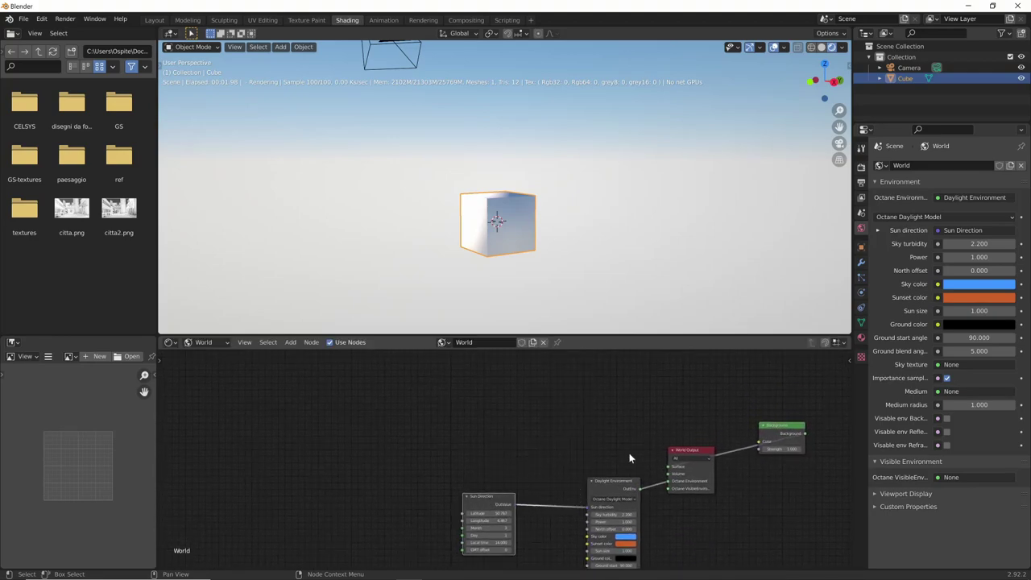
drag(796, 427, 547, 396)
mouse_move(744, 461)
middle_down()
mouse_move(693, 407)
mouse_move(620, 414)
mouse_move(636, 445)
middle_up()
Line up the Daylight and Sun Direction nodes, then unlink Daylight from the World Output
drag(594, 427, 606, 419)
drag(508, 463, 487, 458)
mouse_move(529, 502)
middle_down()
mouse_move(524, 444)
mouse_move(516, 448)
middle_up()
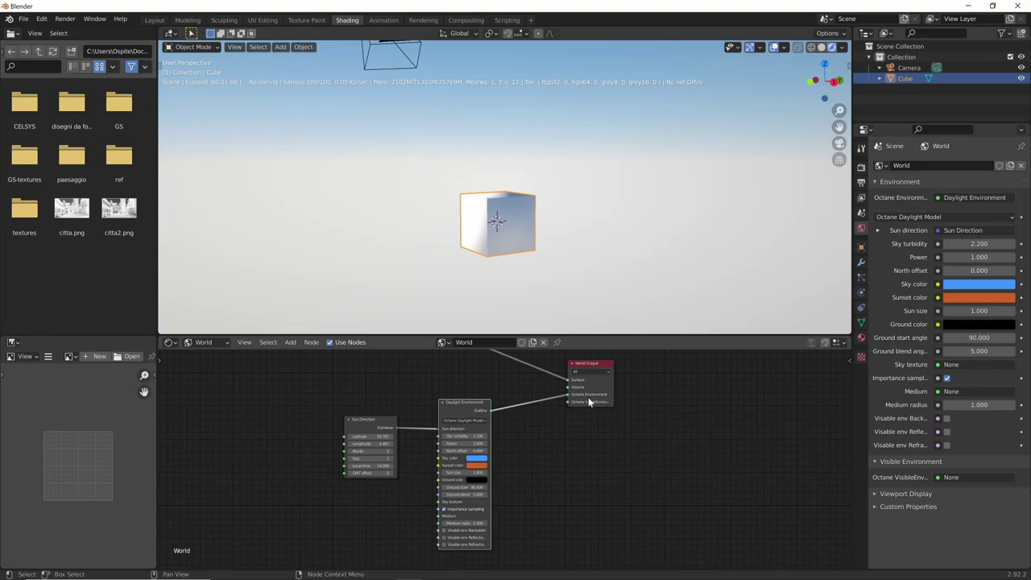
drag(462, 411, 481, 411)
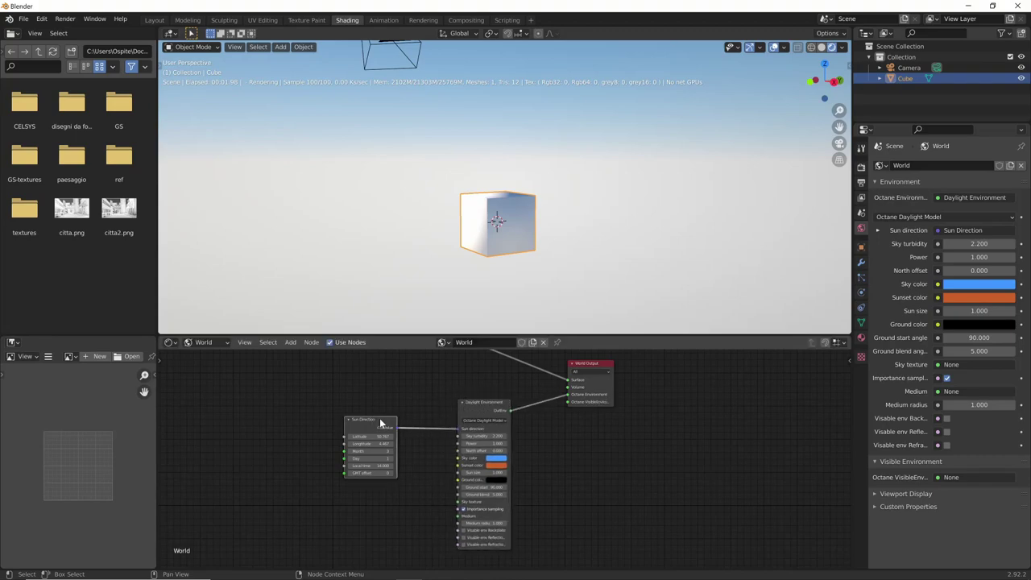
drag(376, 421, 410, 422)
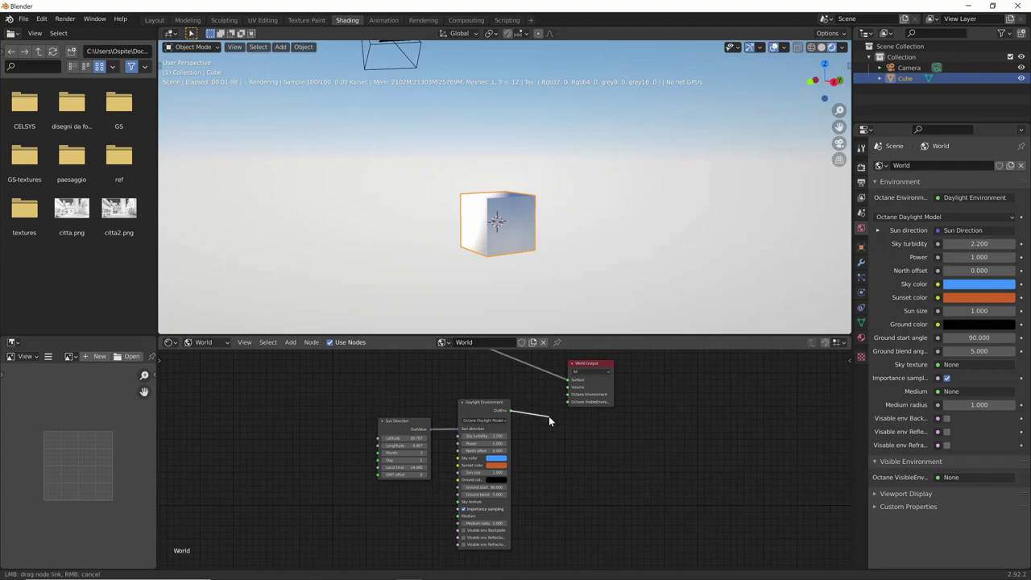
drag(549, 419, 410, 496)
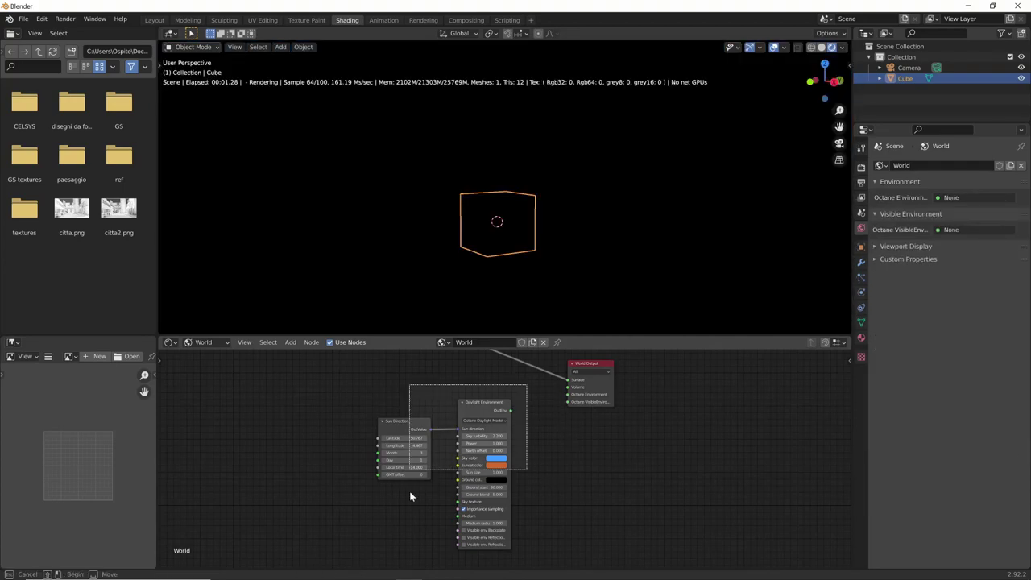
Delete the Sun Direction and Daylight Environment nodes, undo once, and recentre the node view
key(Delete)
key(ctrl+z)
key(ctrl+z)
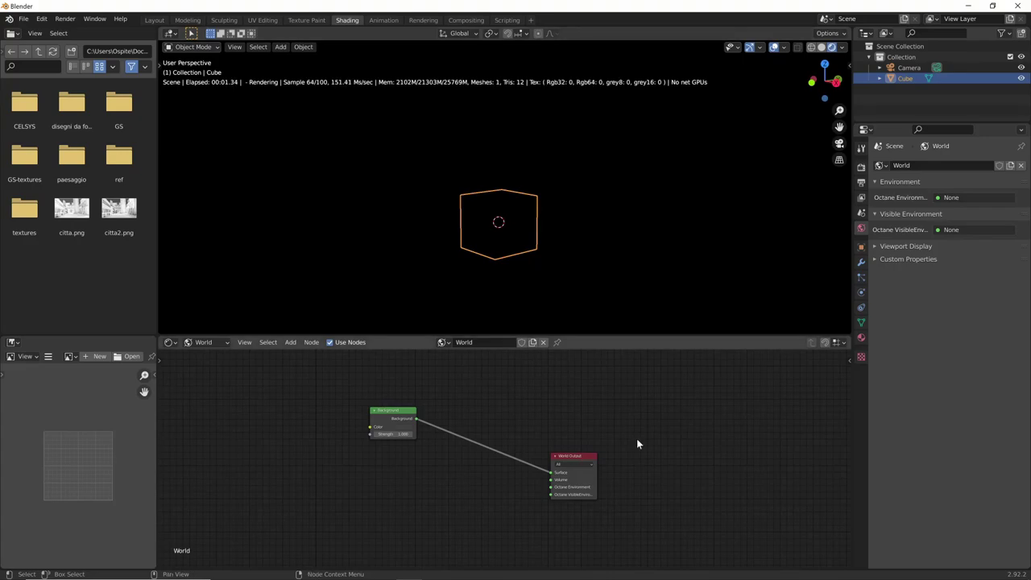
middle_drag(638, 444, 668, 392)
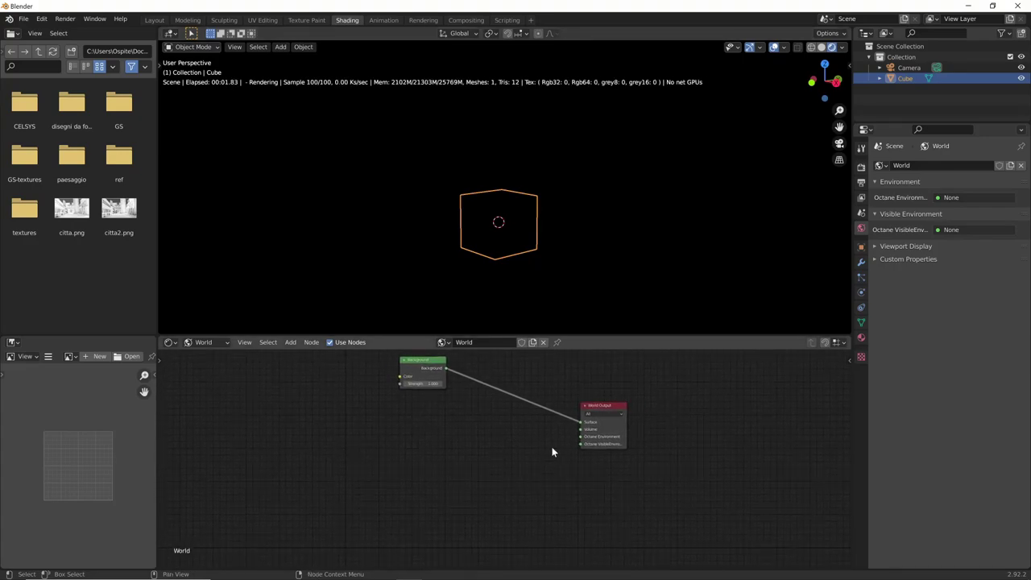
Add a Daylight Environment node below the Background node using the 'env' search
key(shift+a)
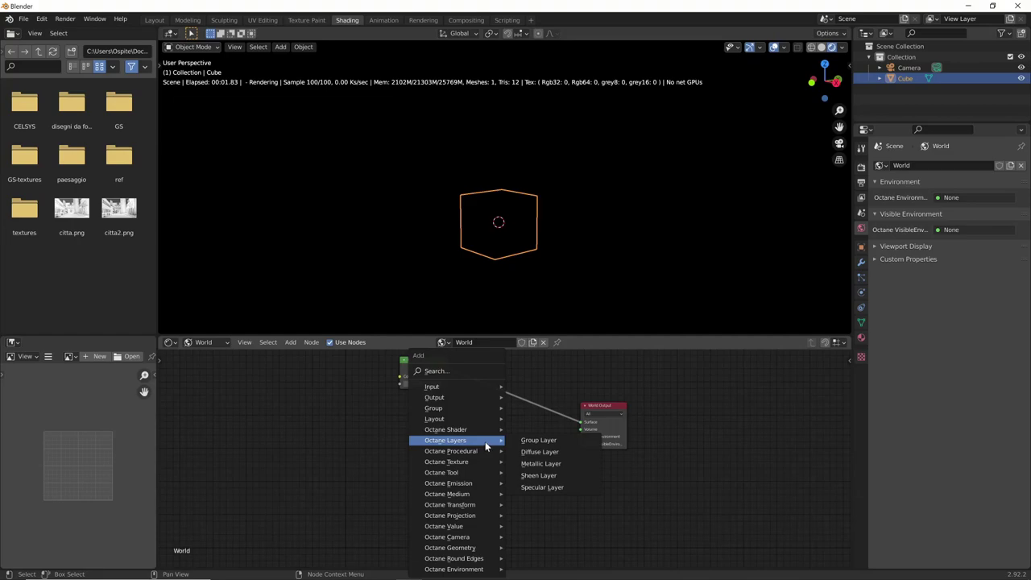
click(447, 371)
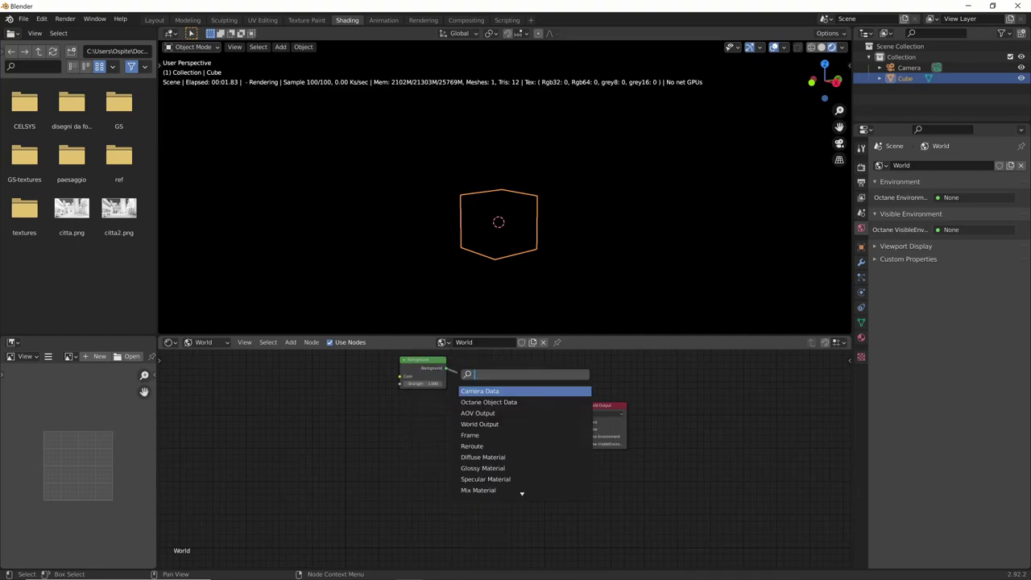
text(env)
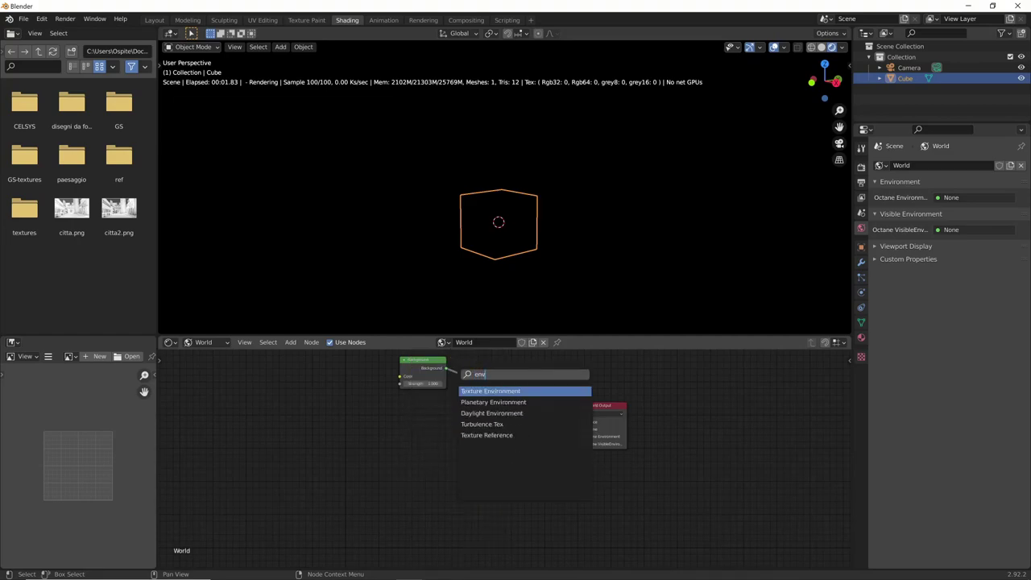
key(Down)
key(Down)
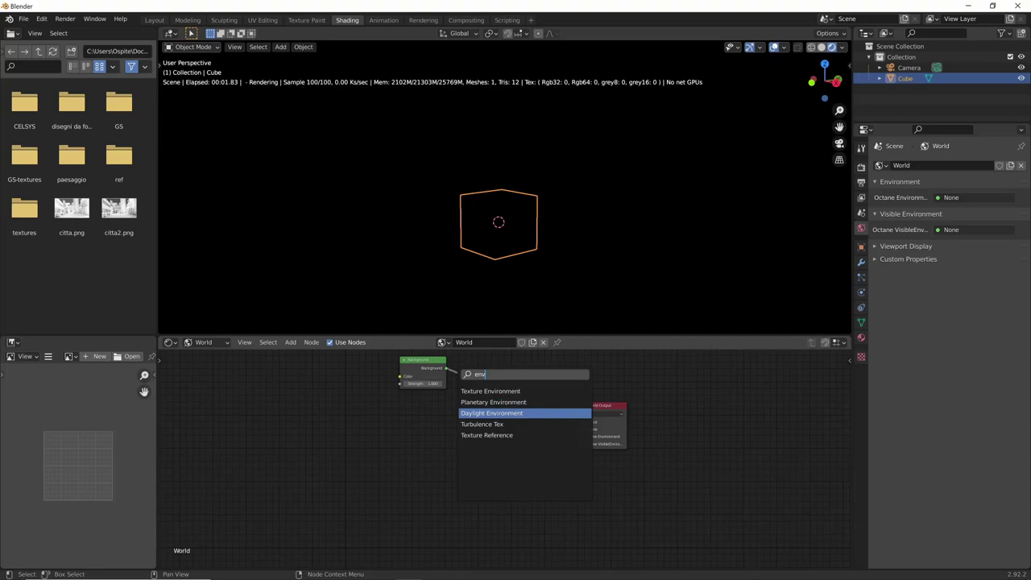
click(496, 414)
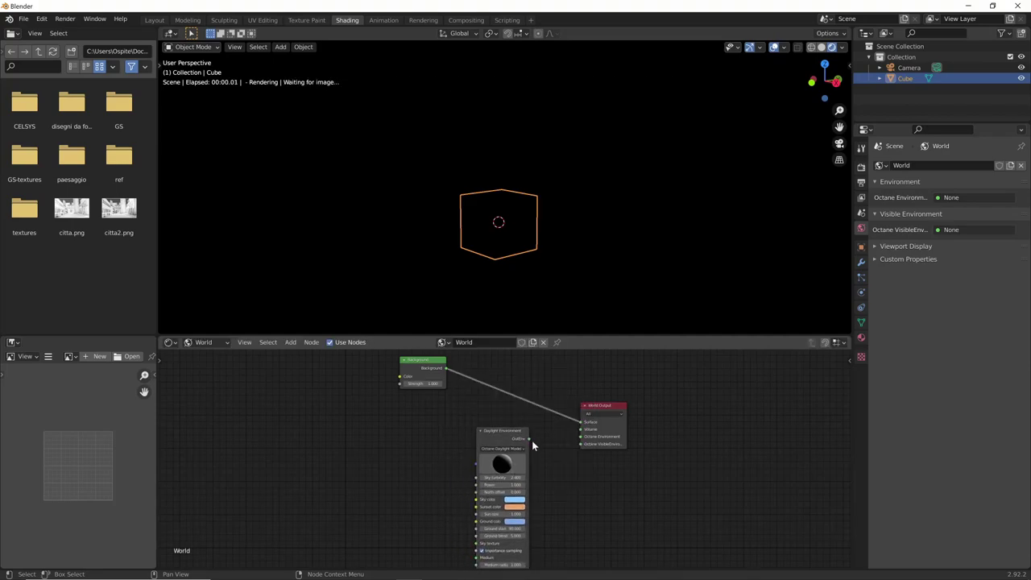
Link the Daylight Environment into the World Output and start rotating its sun direction
drag(580, 442, 581, 439)
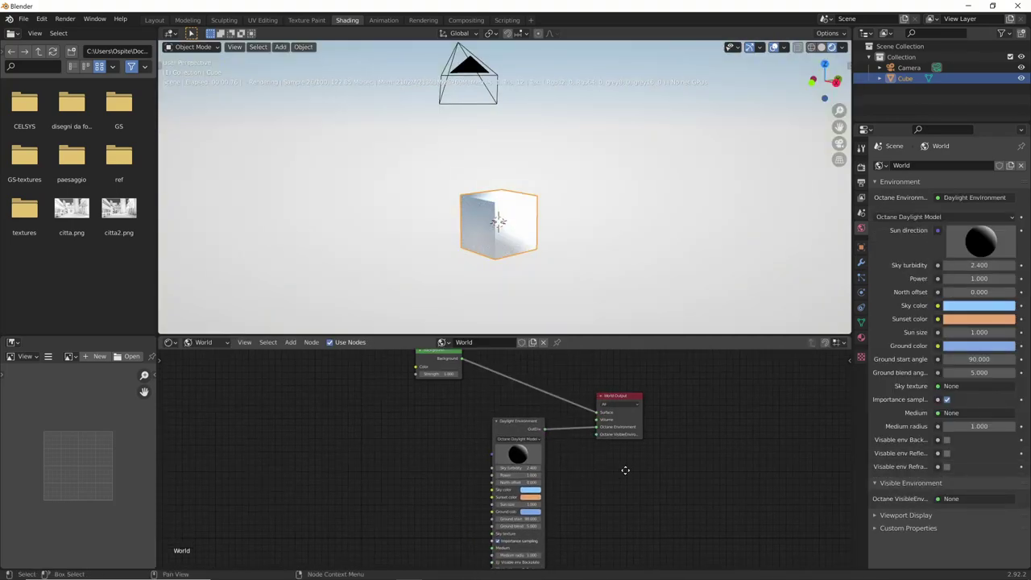
middle_drag(528, 445, 548, 433)
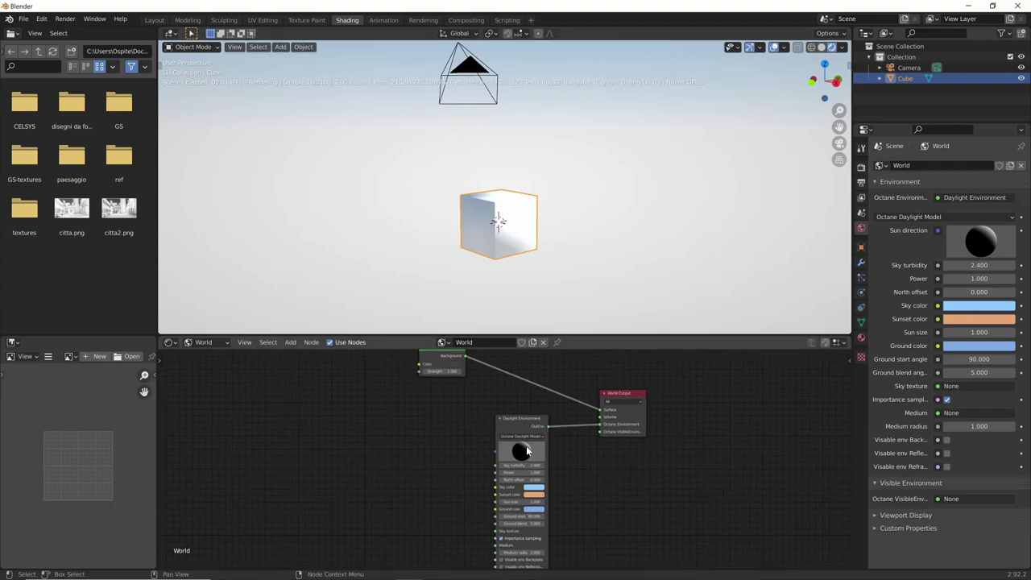
mouse_move(524, 448)
mouse_down()
mouse_move(502, 451)
mouse_move(528, 489)
mouse_up()
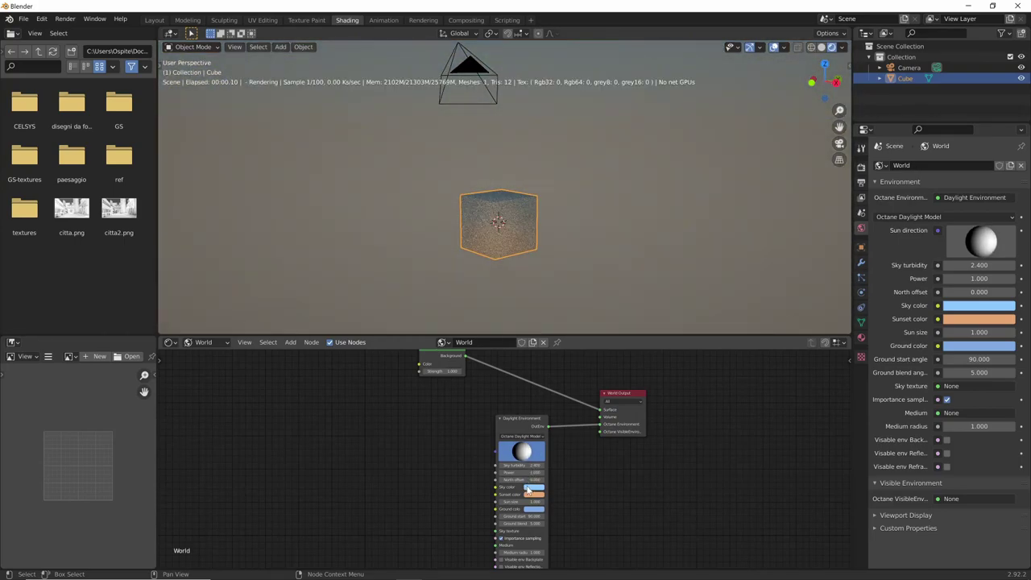
Drag the sun direction low toward the horizon for a warm sunset sky
mouse_move(636, 298)
middle_down()
mouse_move(788, 254)
mouse_move(578, 421)
middle_up()
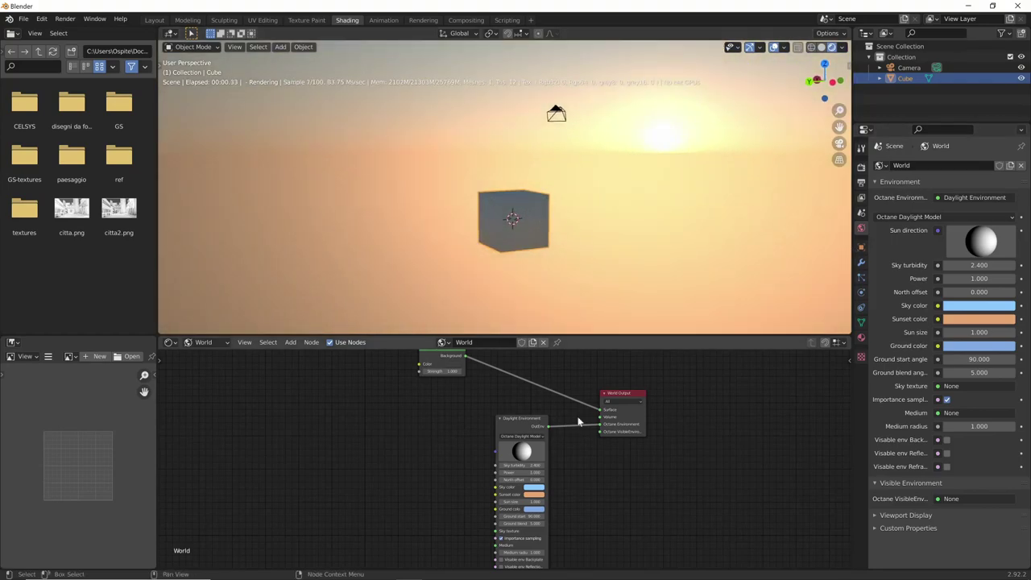
drag(528, 455, 528, 457)
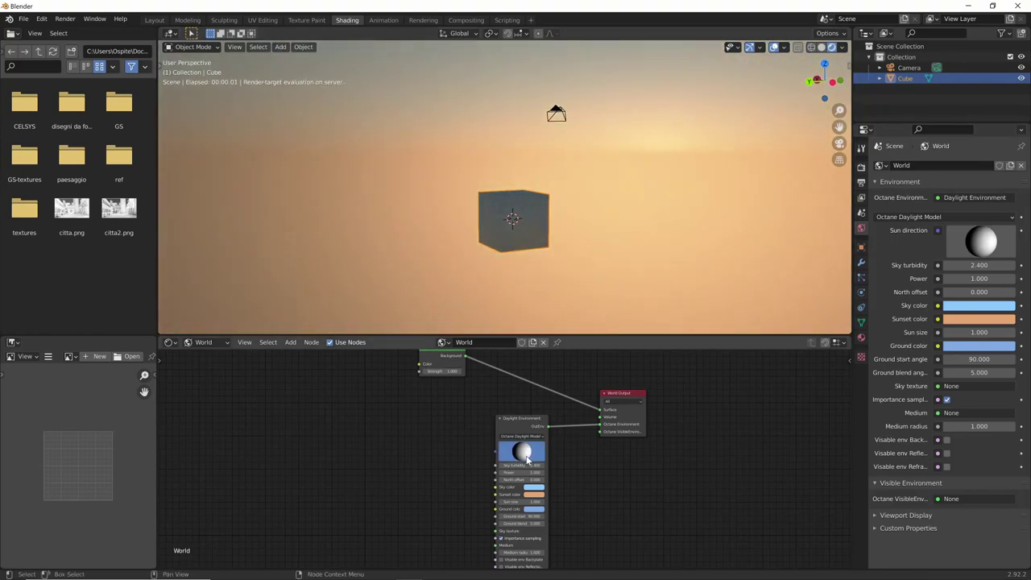
drag(528, 457, 540, 456)
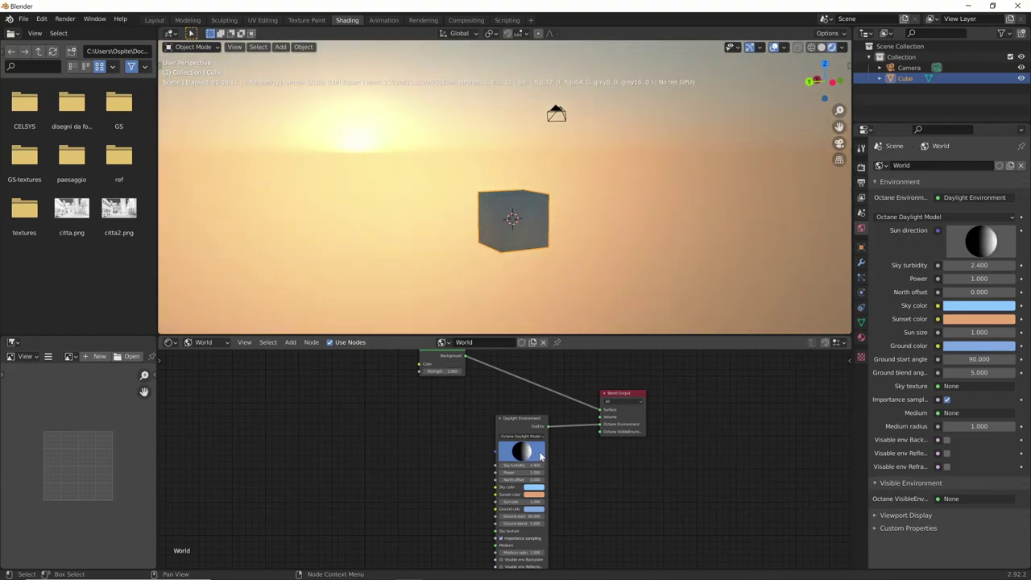
drag(539, 452, 536, 452)
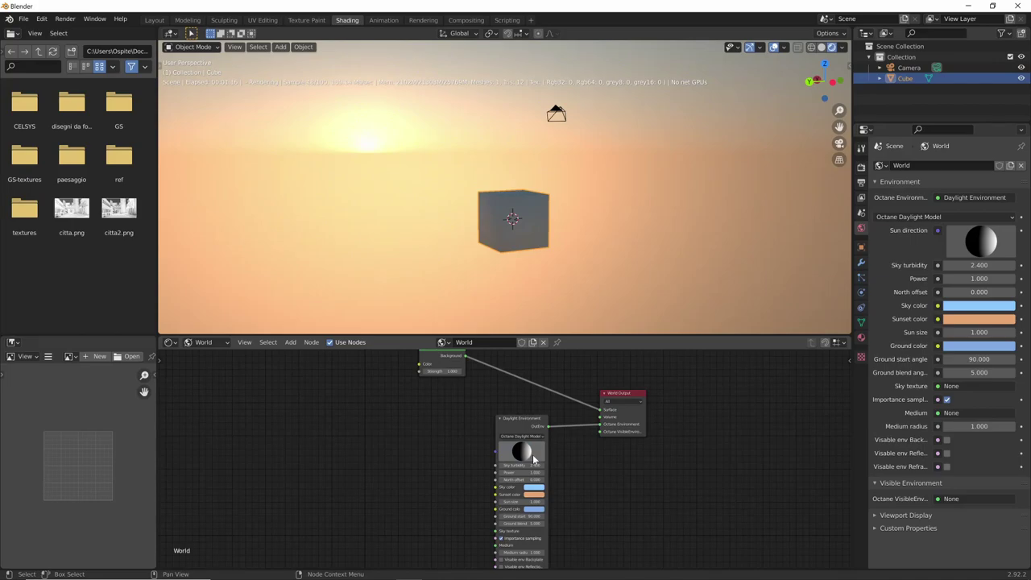
mouse_move(688, 256)
middle_down()
mouse_move(595, 246)
mouse_move(616, 266)
middle_up()
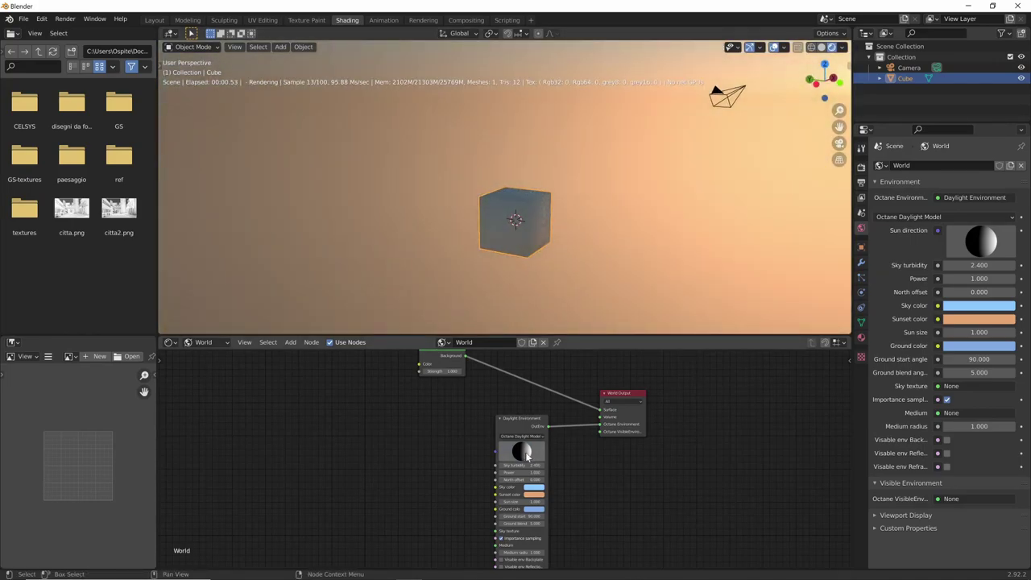
drag(525, 452, 531, 453)
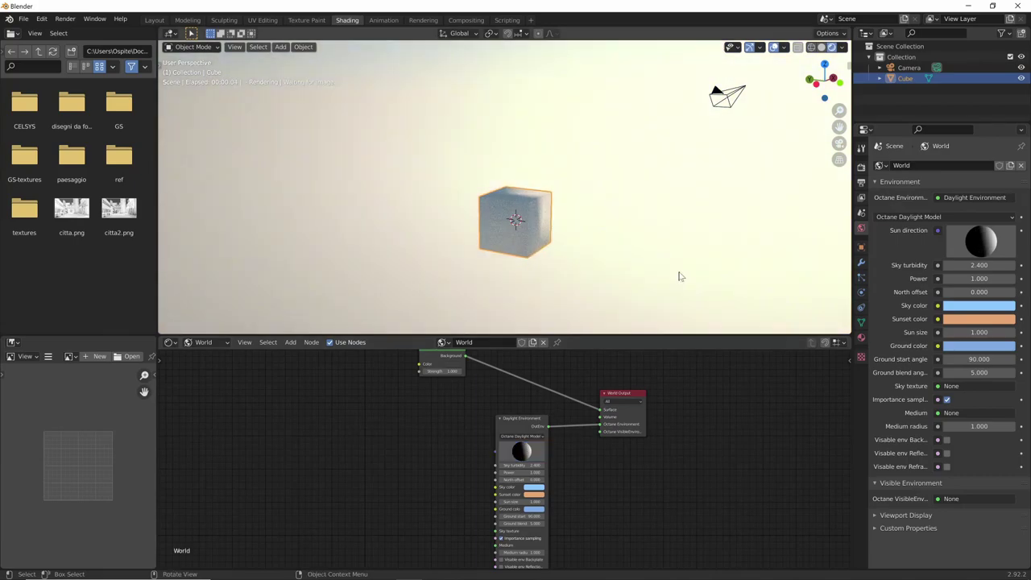
middle_drag(679, 277, 686, 249)
mouse_move(524, 451)
mouse_down()
mouse_move(509, 437)
mouse_move(457, 452)
mouse_up()
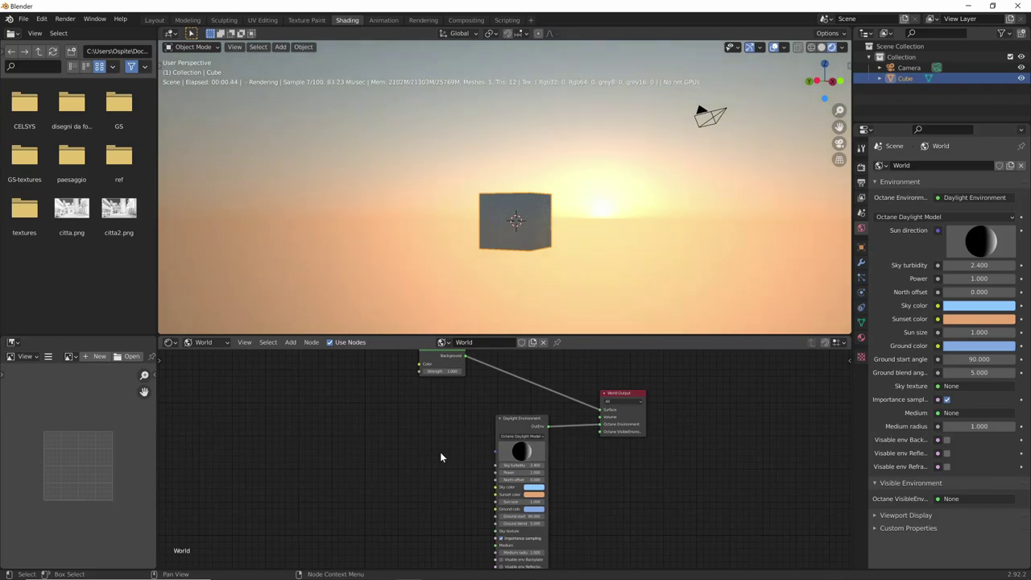
Add a Sun Direction node via the 'sun' search and link it to the daylight's sun direction
key(shift+a)
click(389, 369)
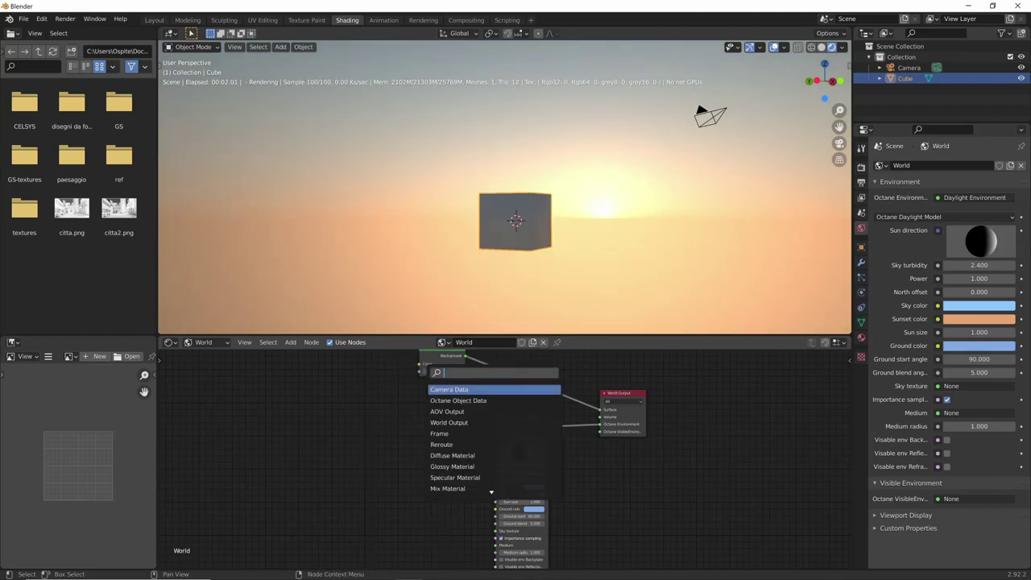
text(sun)
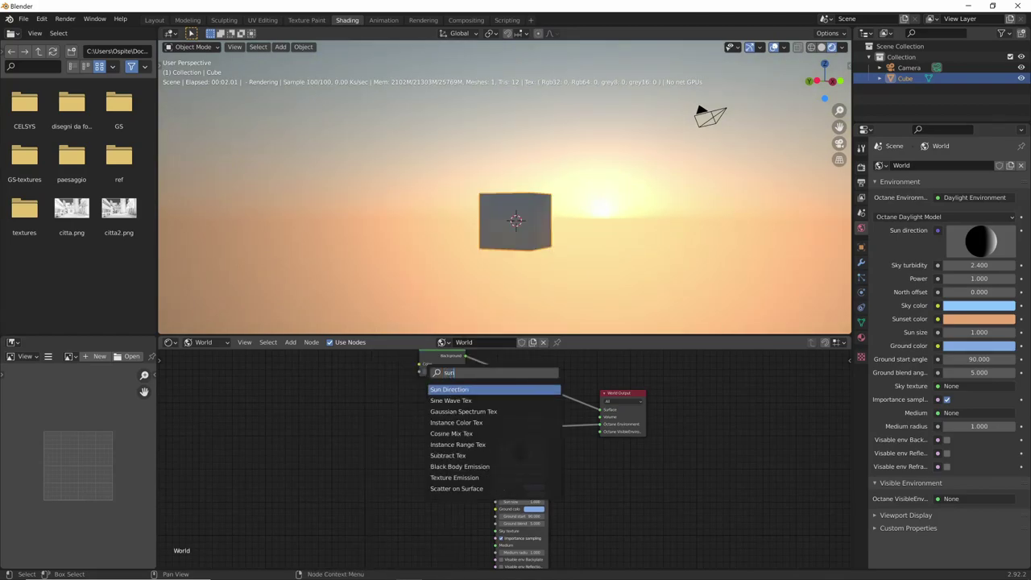
key(Return)
click(457, 442)
drag(457, 444, 495, 451)
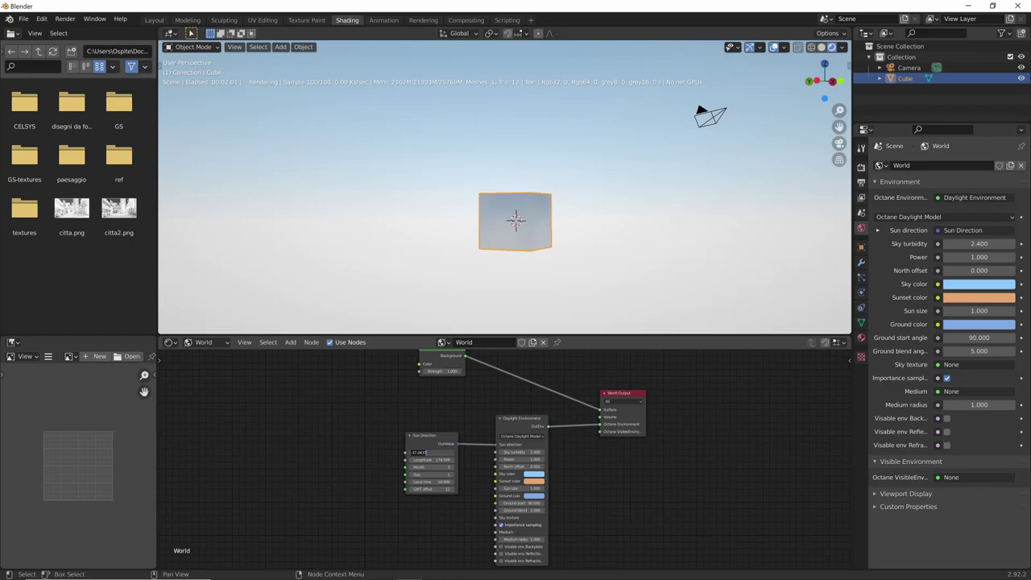
Set latitude 45, longitude 15, month 12, day 20, time 19.9, GMT 1, then disconnect the node
key(Return)
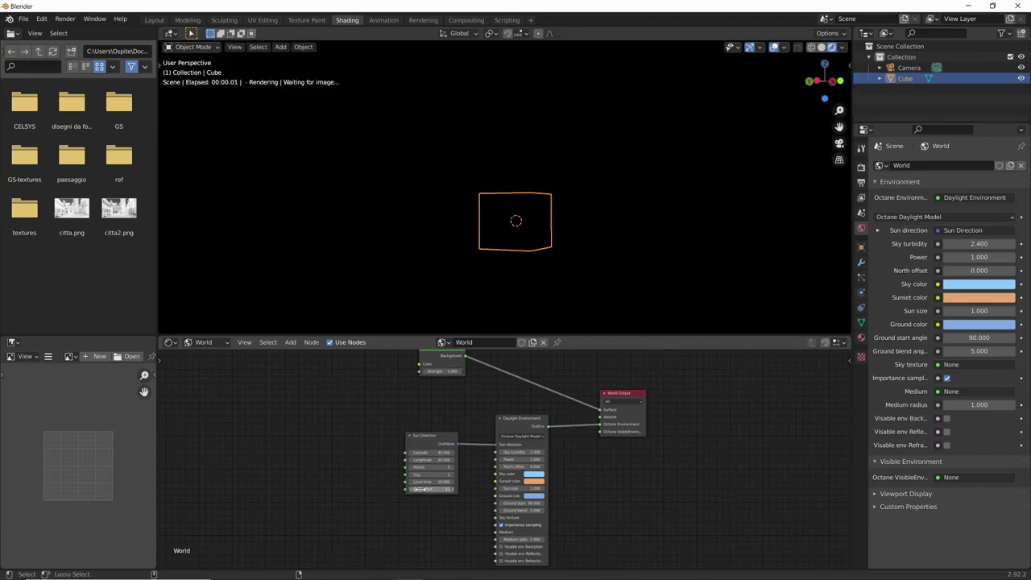
scroll(420, 489, up, 2)
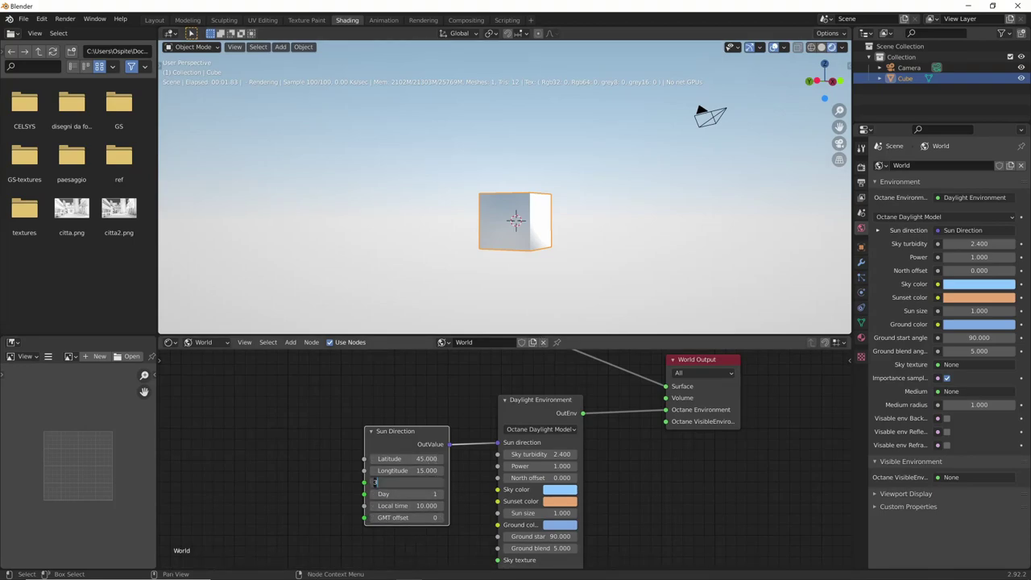
text(8)
key(Return)
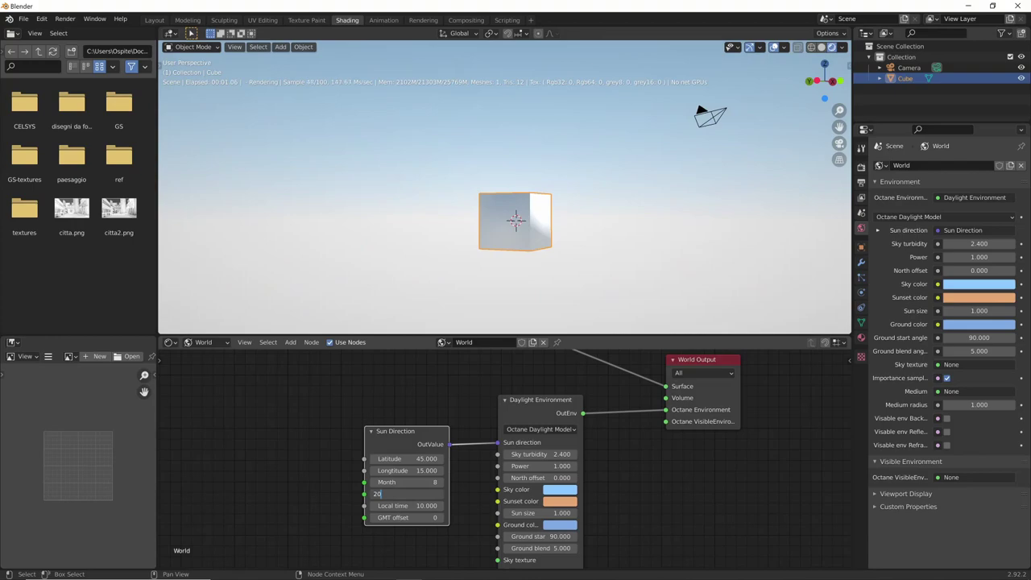
key(Return)
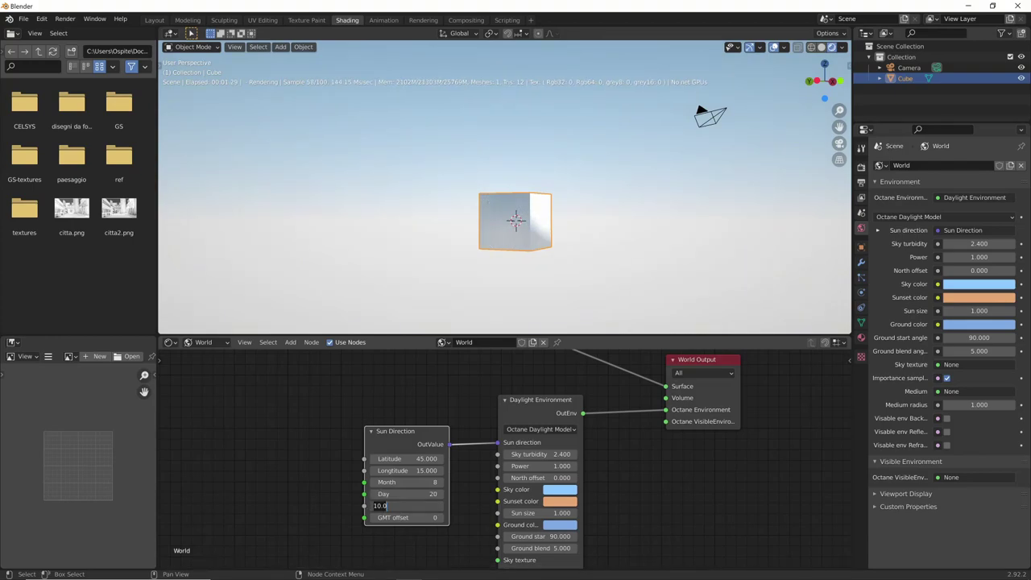
text(8.000)
key(Escape)
mouse_move(620, 253)
middle_down()
mouse_move(781, 258)
mouse_move(644, 258)
middle_up()
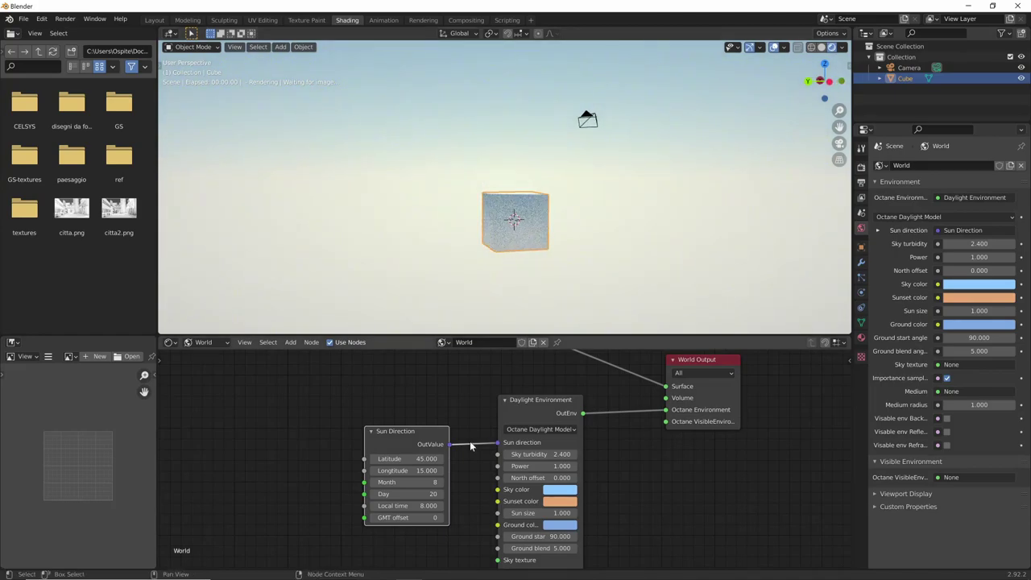
drag(418, 504, 452, 508)
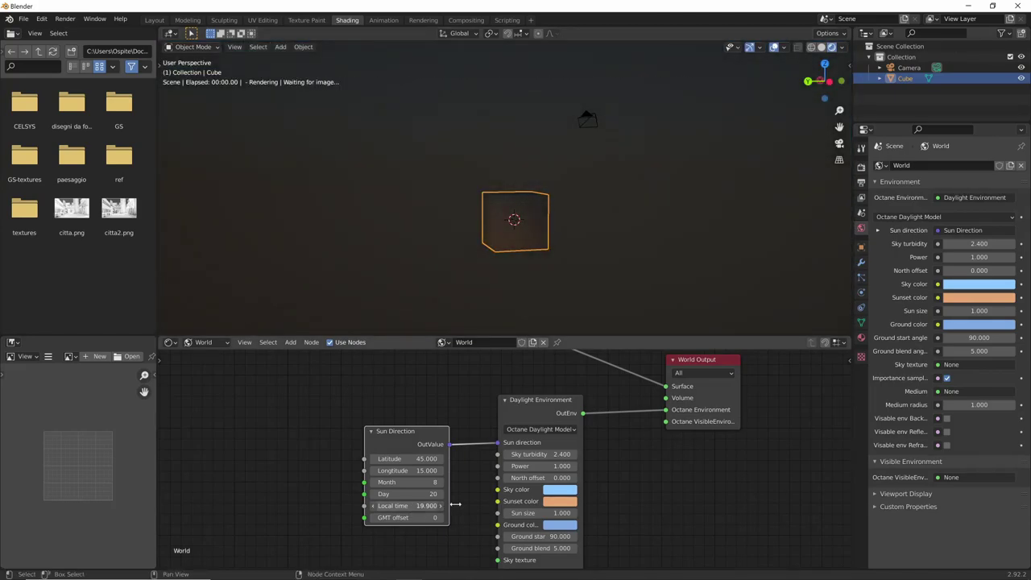
mouse_move(584, 298)
middle_down()
mouse_move(641, 254)
mouse_move(710, 271)
mouse_move(647, 275)
middle_up()
drag(407, 482, 435, 481)
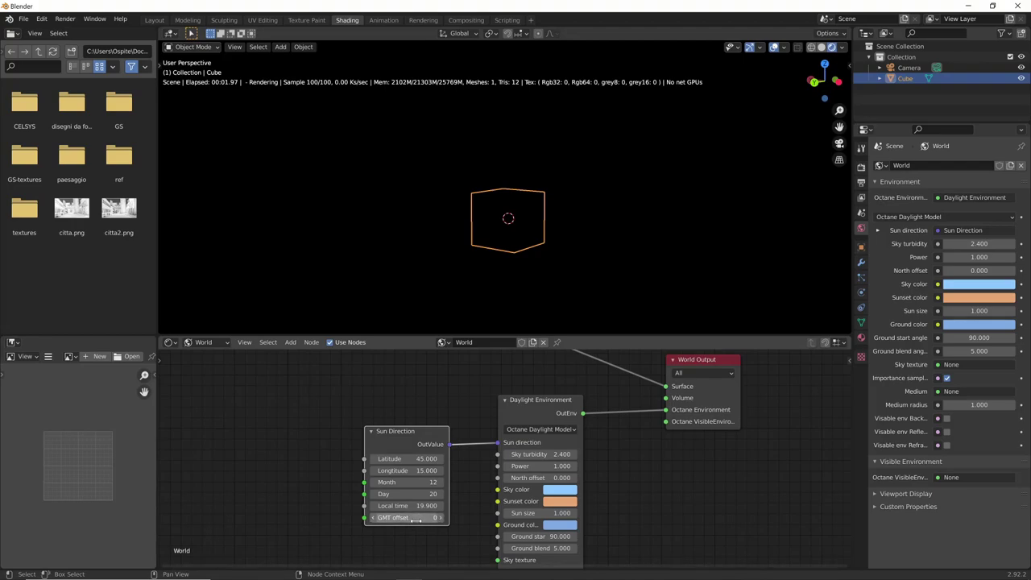
drag(415, 519, 431, 518)
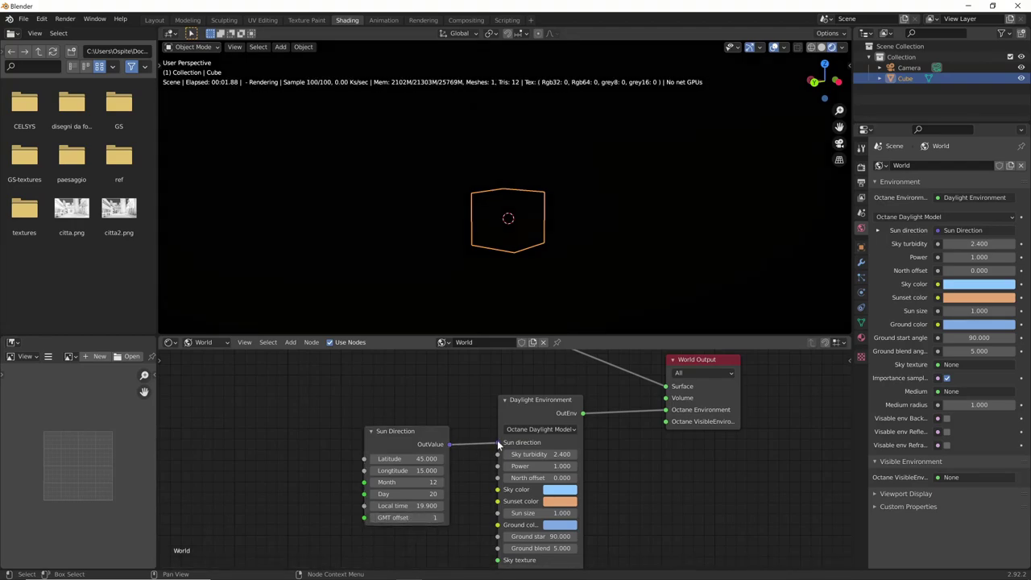
drag(497, 442, 431, 444)
Delete the Sun Direction node, swing the sun to sunset, and split the Layout 3D view
key(x)
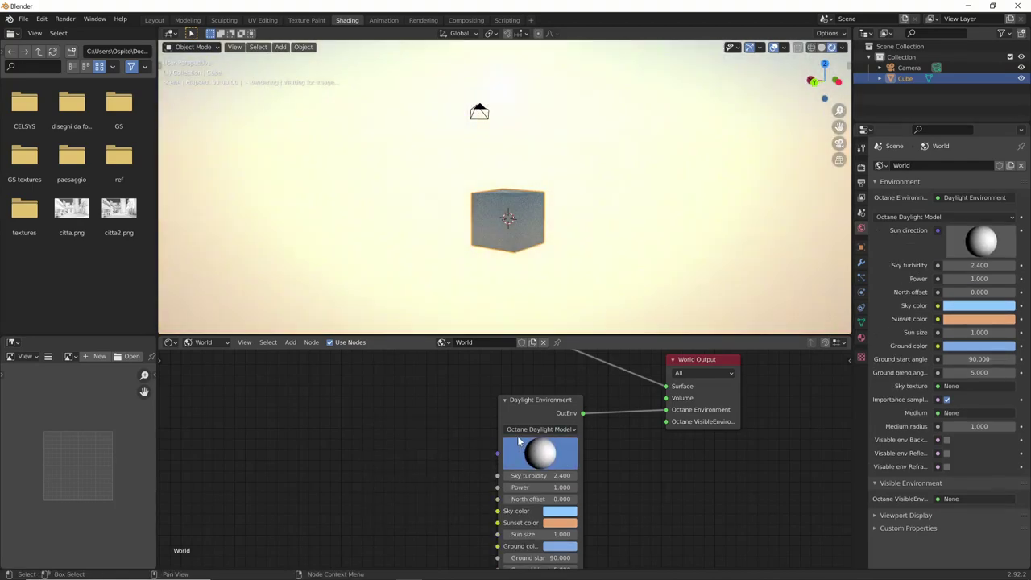
drag(533, 449, 538, 461)
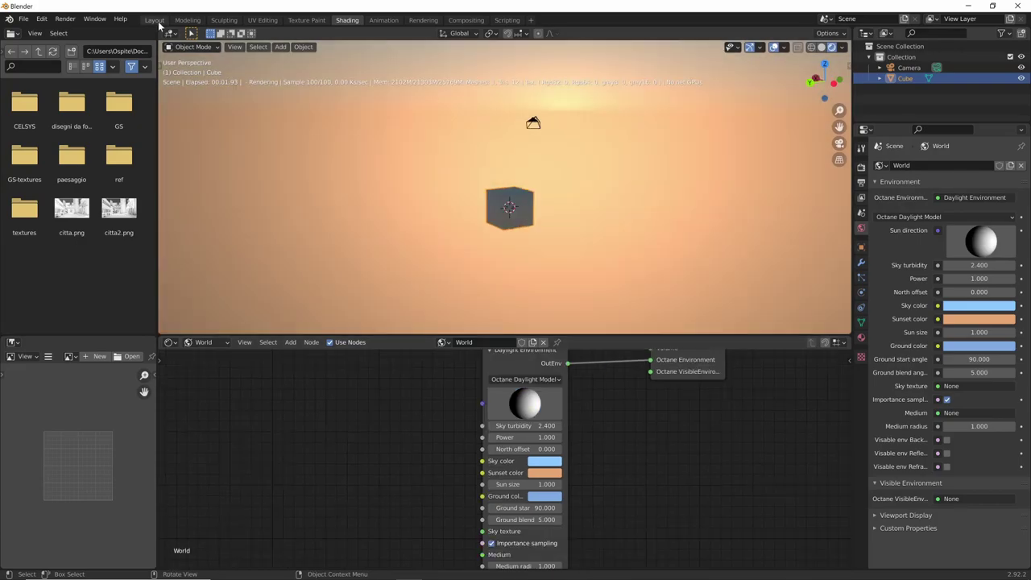
click(153, 20)
middle_drag(634, 359, 685, 383)
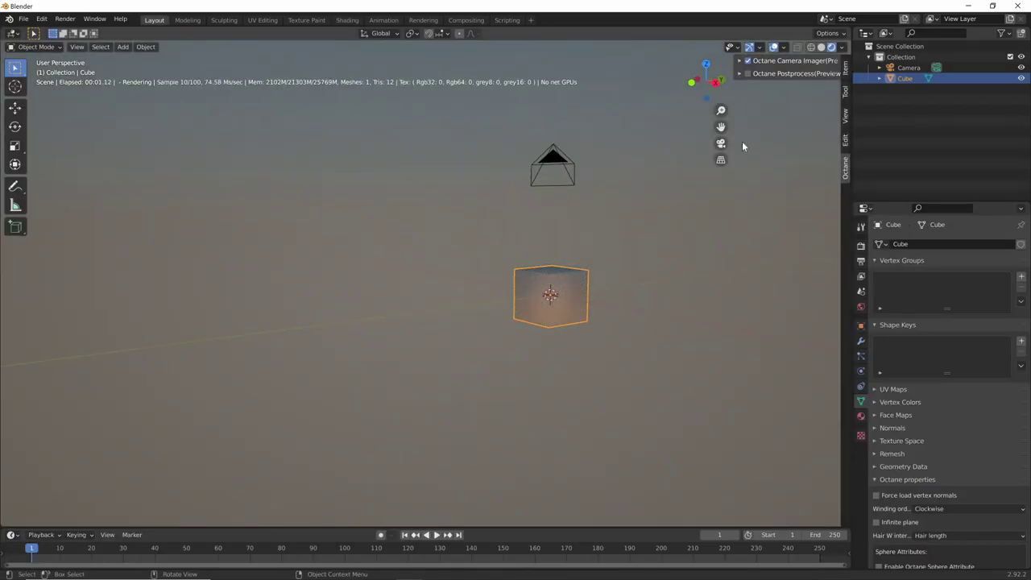
drag(12, 36, 322, 161)
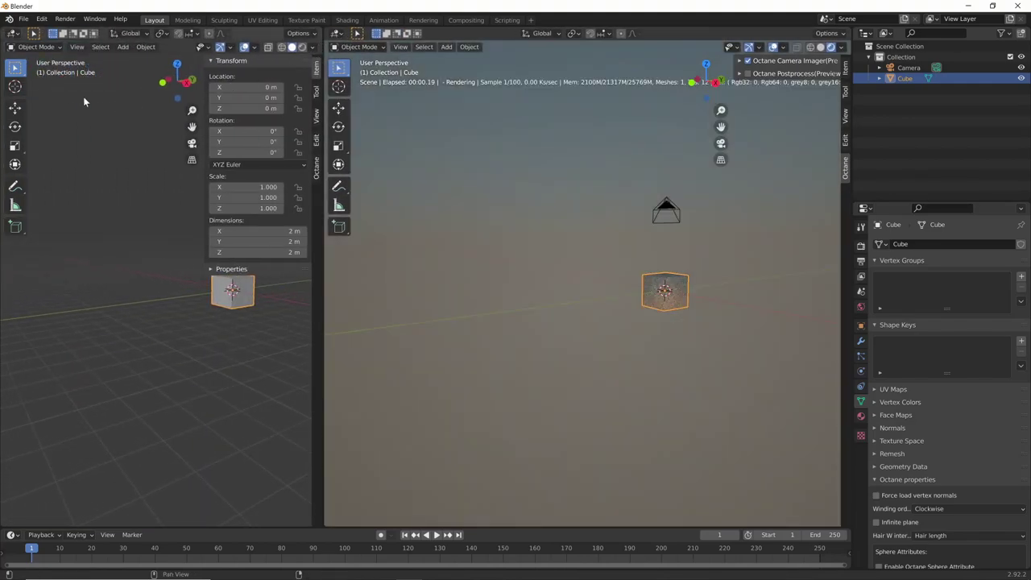
Turn the split-off area into a Shader Editor showing the World nodes, with its side panel hidden
click(13, 33)
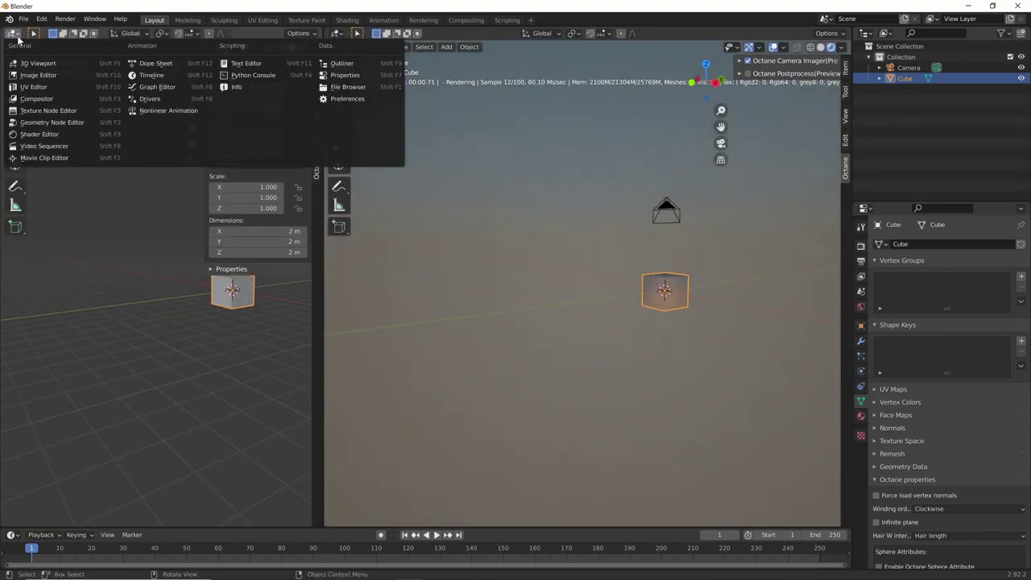
click(60, 134)
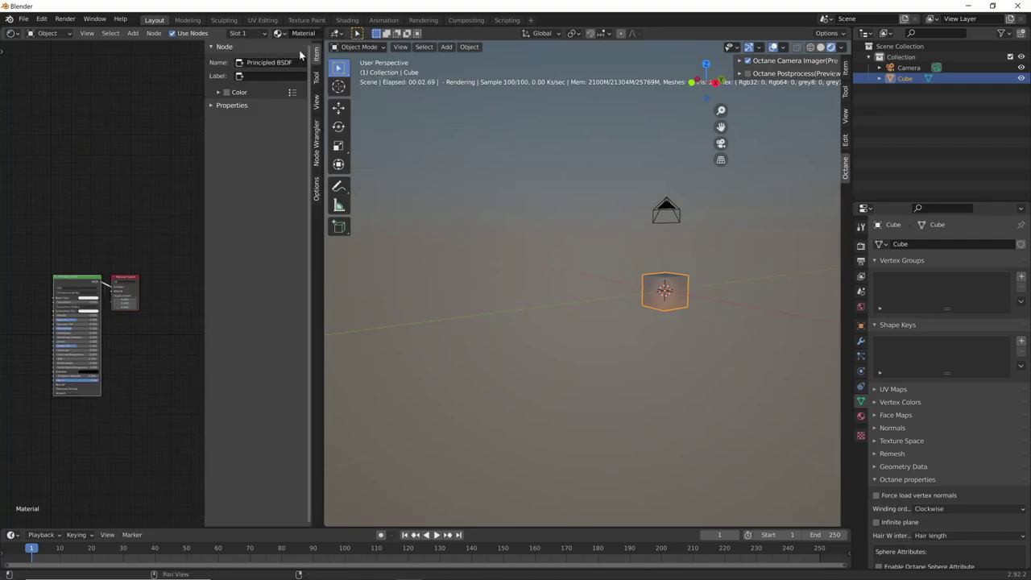
key(n)
scroll(194, 349, up, 3)
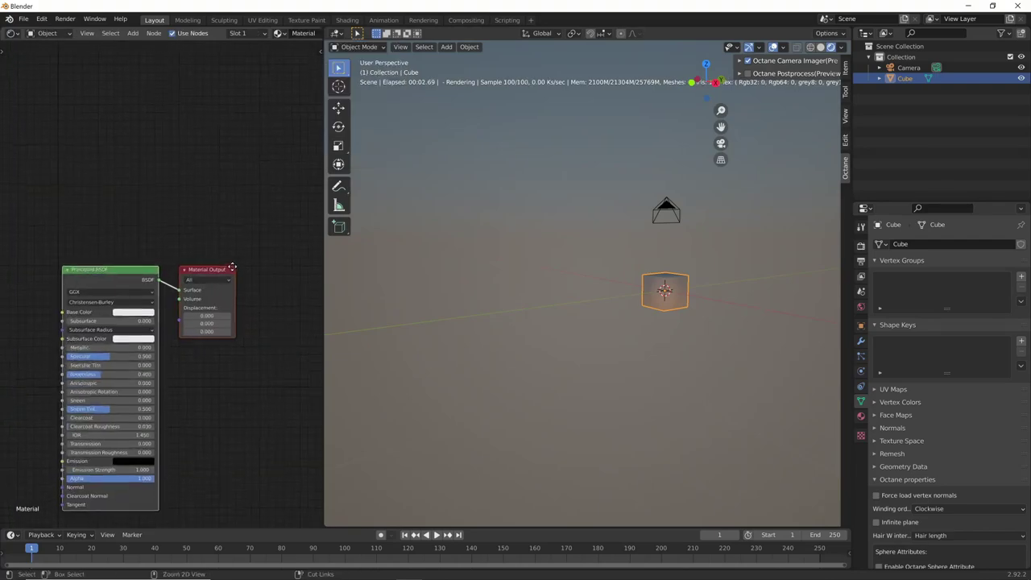
mouse_move(516, 342)
middle_down()
mouse_move(584, 378)
mouse_move(644, 328)
mouse_move(589, 349)
middle_up()
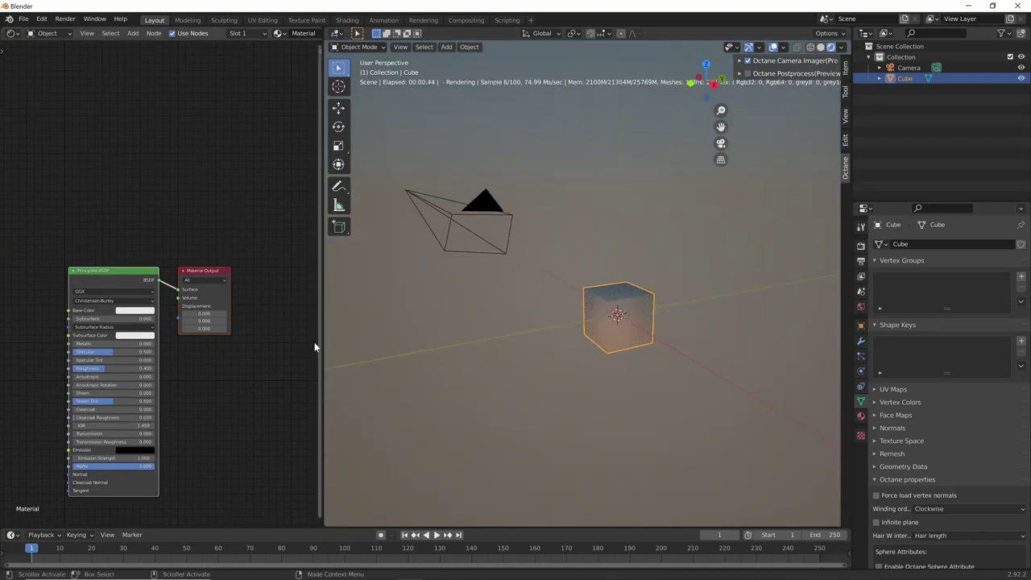
drag(314, 347, 310, 346)
mouse_move(665, 351)
middle_down()
mouse_move(680, 357)
mouse_move(682, 386)
mouse_move(654, 397)
middle_up()
Add a plane and scale it by 100 into a huge ground
key(shift+a)
click(684, 373)
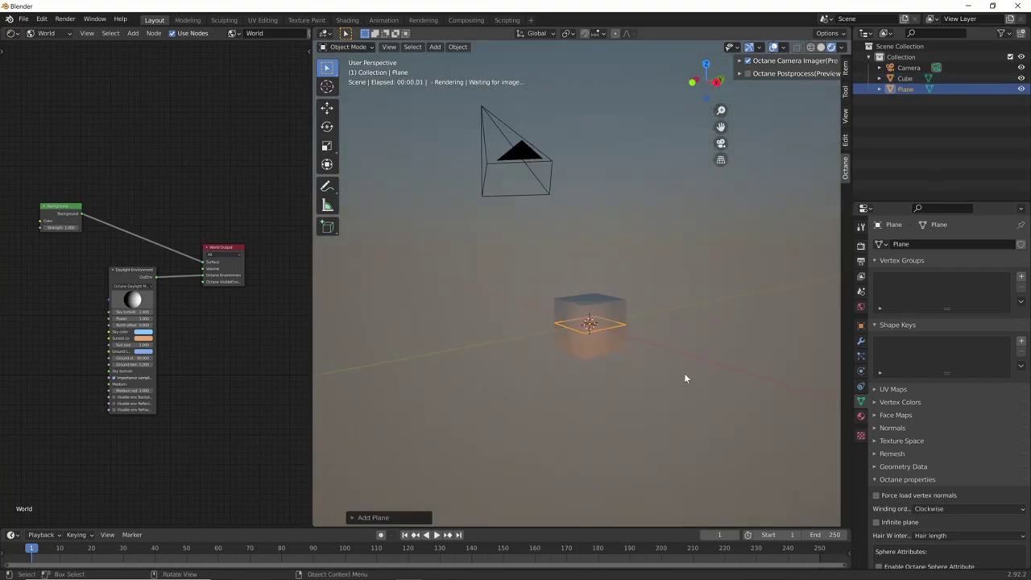
text(s100)
key(Return)
Select the cube and look through the scene camera with Numpad 0
click(616, 331)
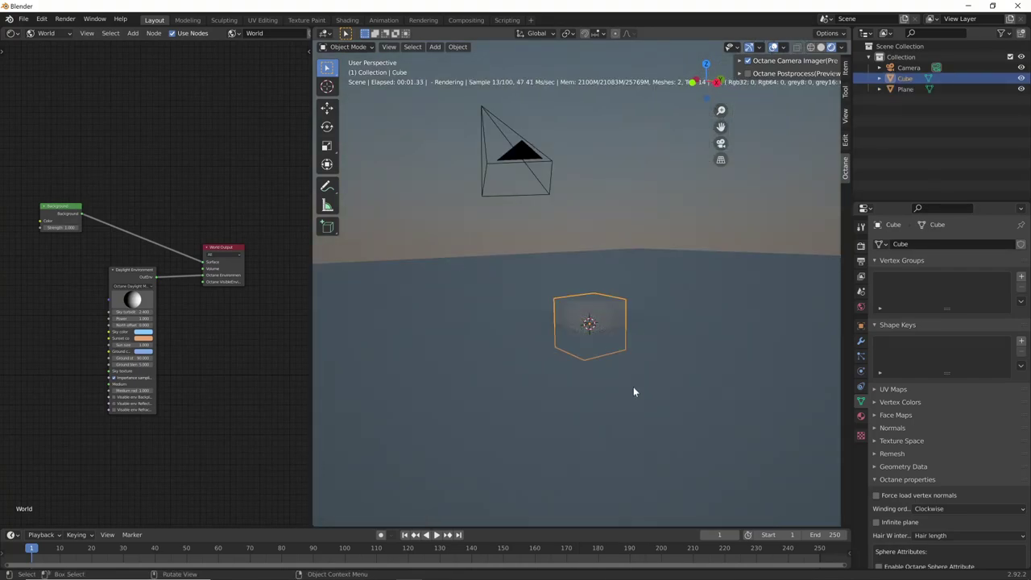
middle_drag(631, 386, 672, 340)
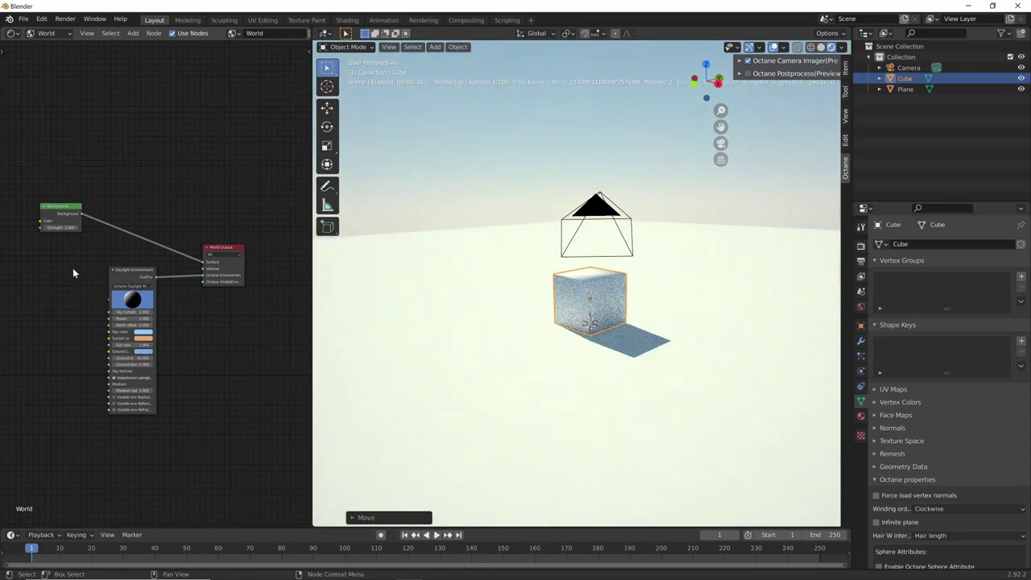
key(KP_0)
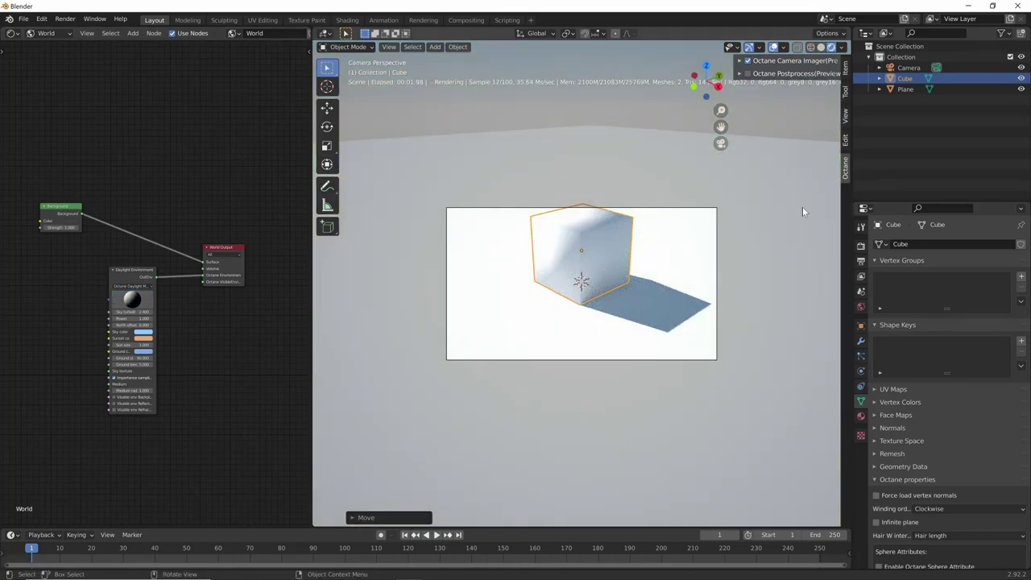
Reframe the camera shot around the cube and its shadow using the View panel
click(847, 114)
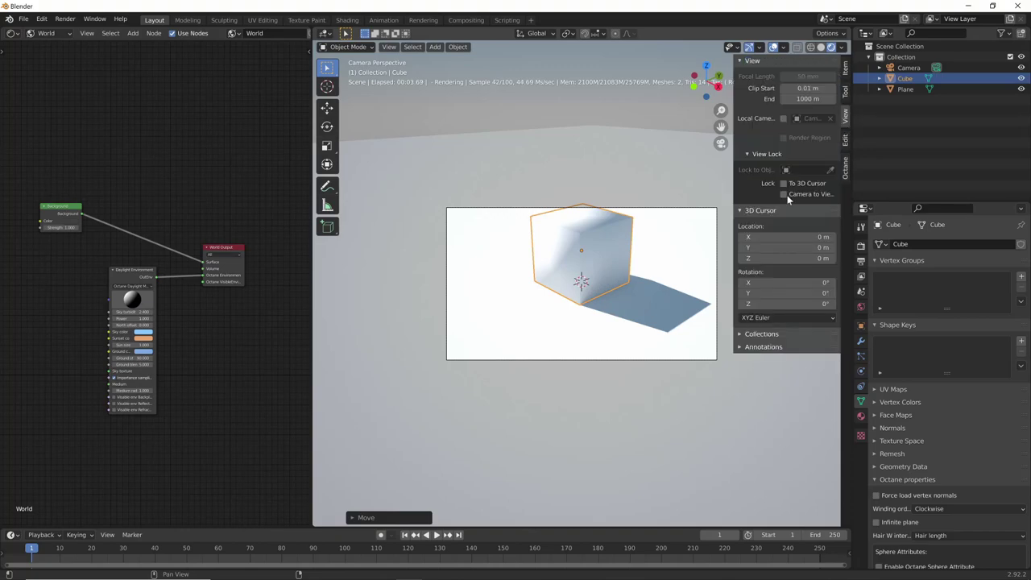
shift+middle_drag(635, 303, 617, 341)
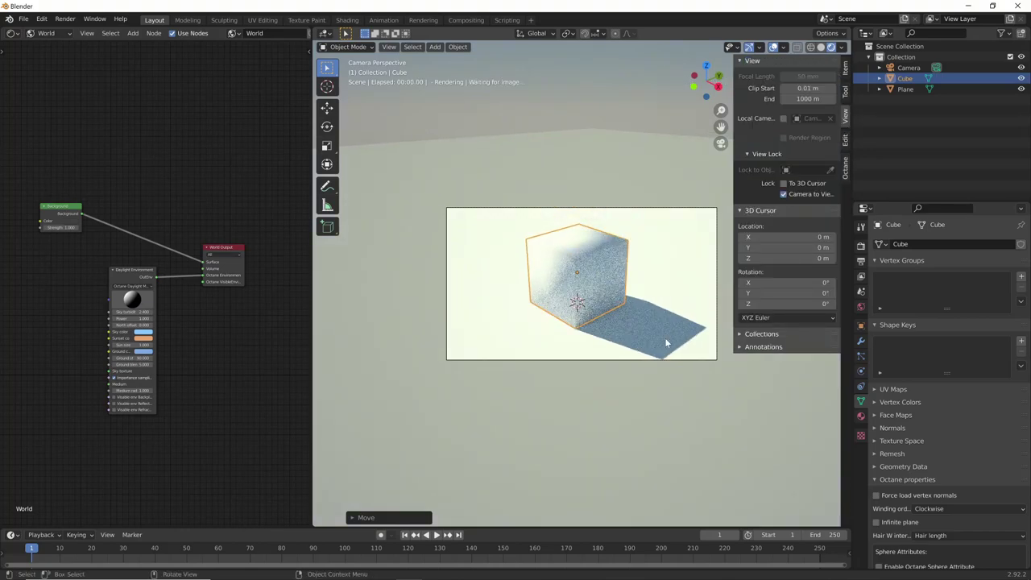
scroll(556, 410, up, 1)
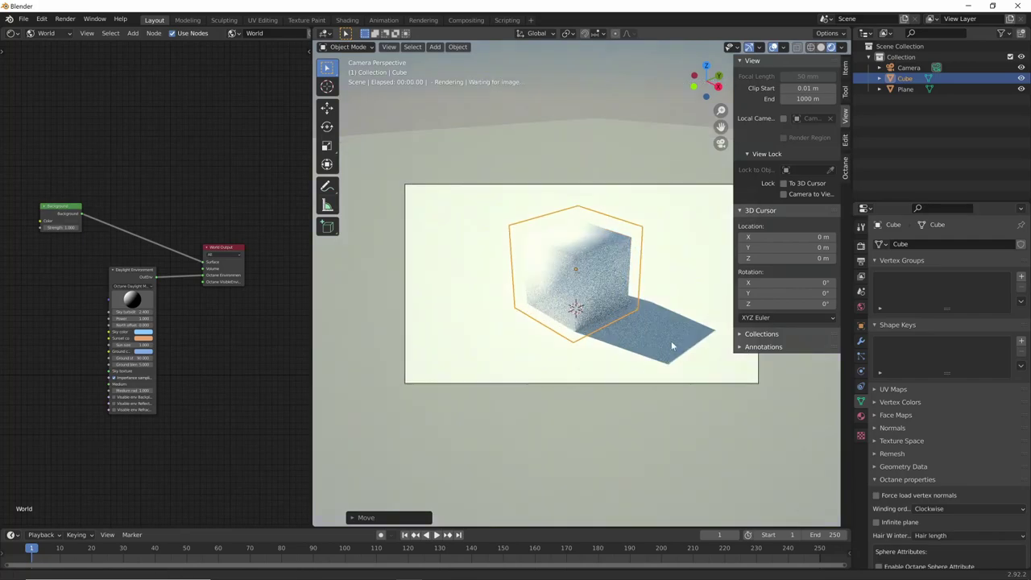
scroll(671, 340, up, 1)
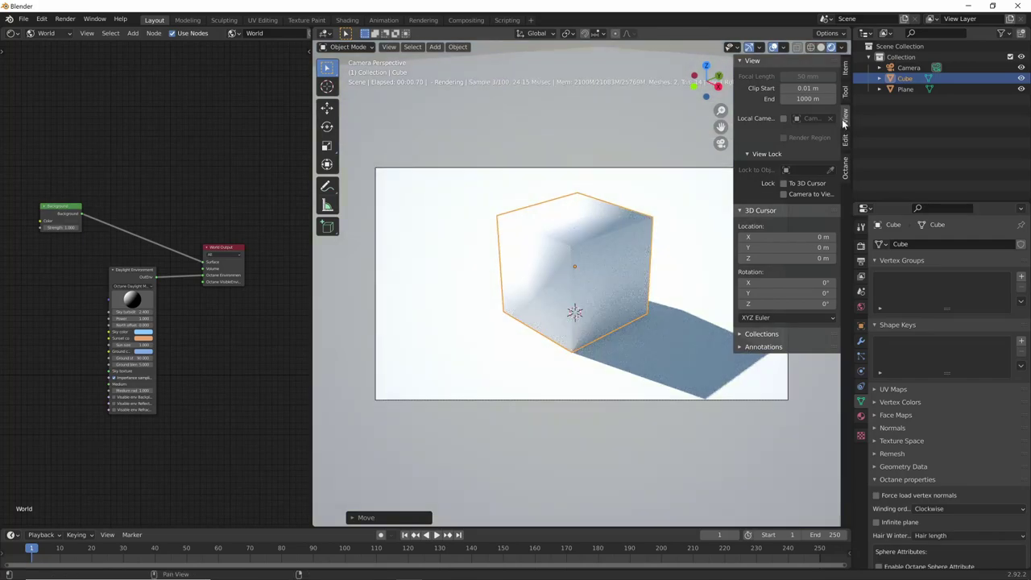
key(n)
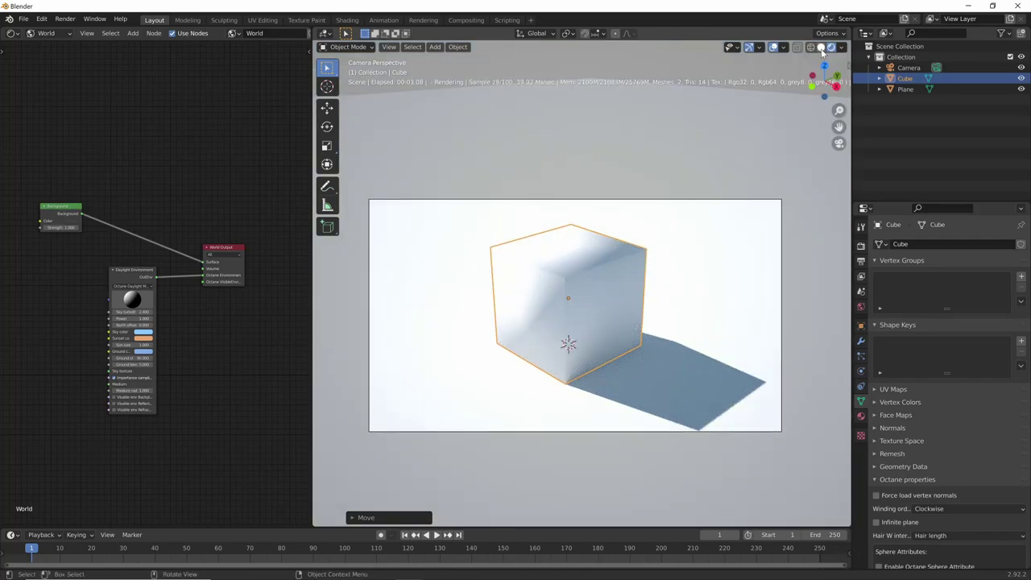
Orbit out of the camera view and return to the live Octane render of the cube
click(821, 46)
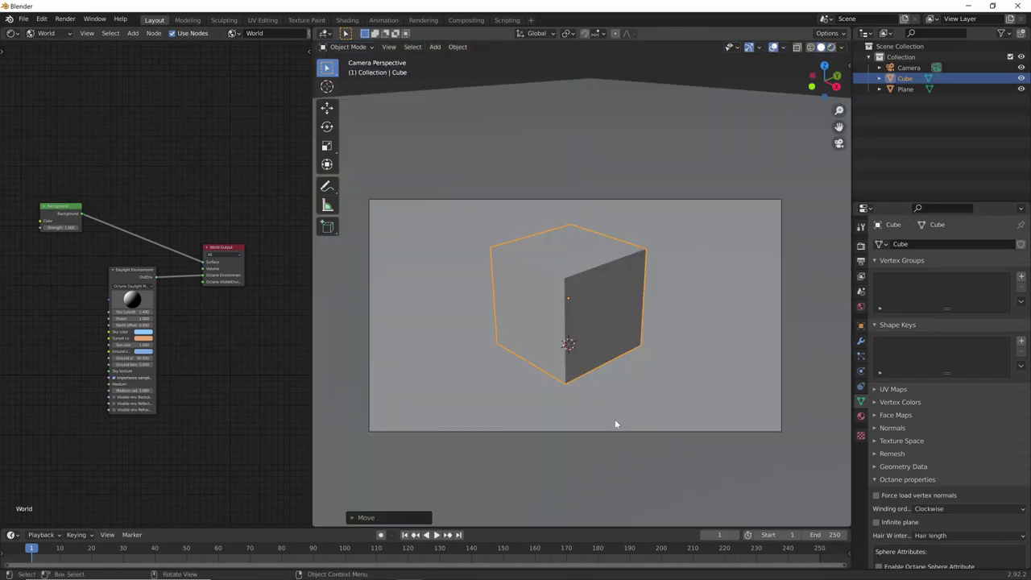
mouse_move(644, 415)
middle_down()
mouse_move(672, 398)
mouse_move(649, 403)
middle_up()
click(832, 46)
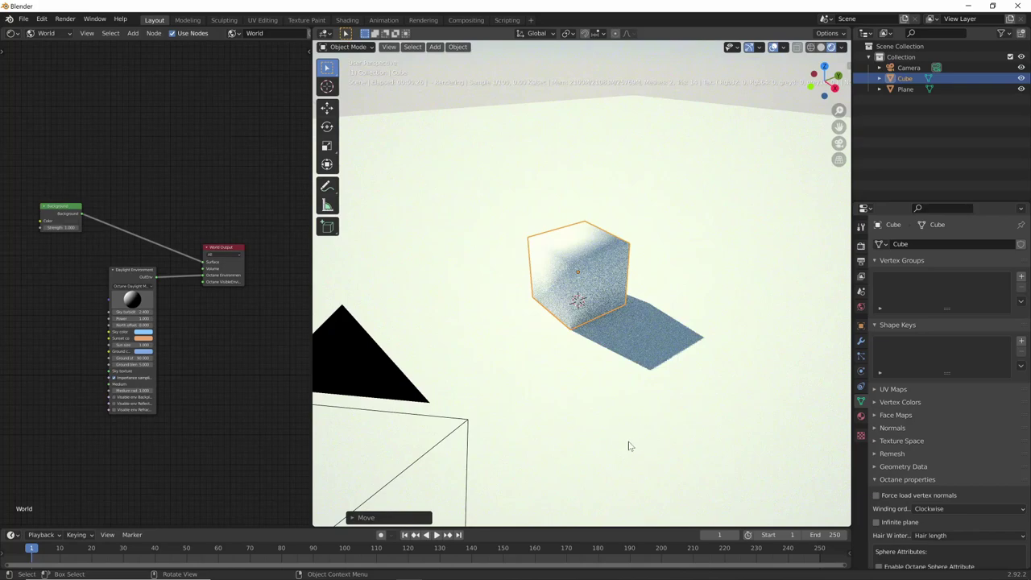
middle_drag(679, 393, 621, 444)
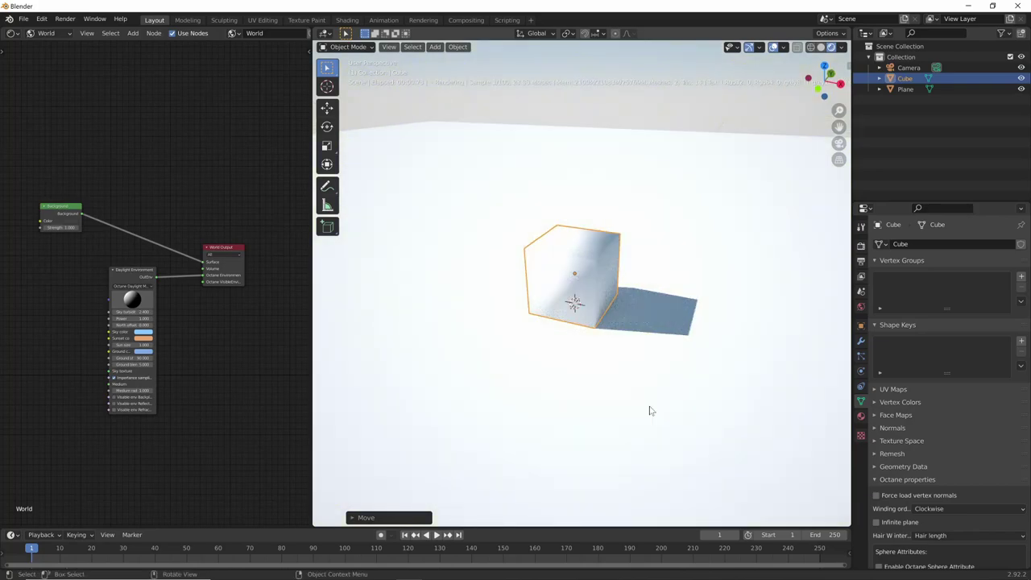
mouse_move(660, 391)
middle_down()
mouse_move(725, 420)
mouse_move(569, 428)
mouse_move(715, 415)
mouse_move(640, 385)
mouse_move(656, 384)
mouse_move(600, 434)
middle_up()
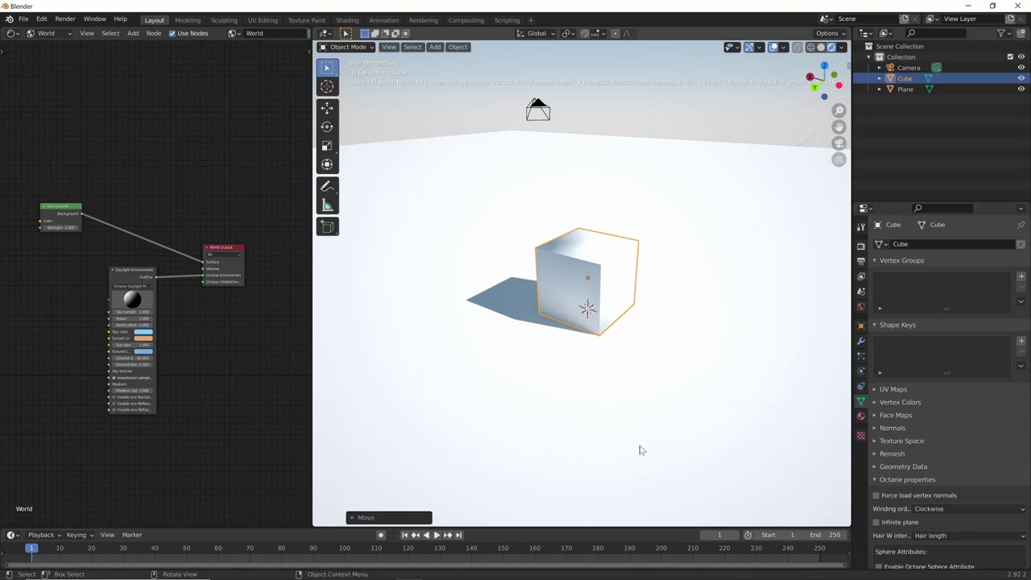
Set the Octane imager's AI Up-Sampler mode to 4x4 upsampling in the side panel
key(n)
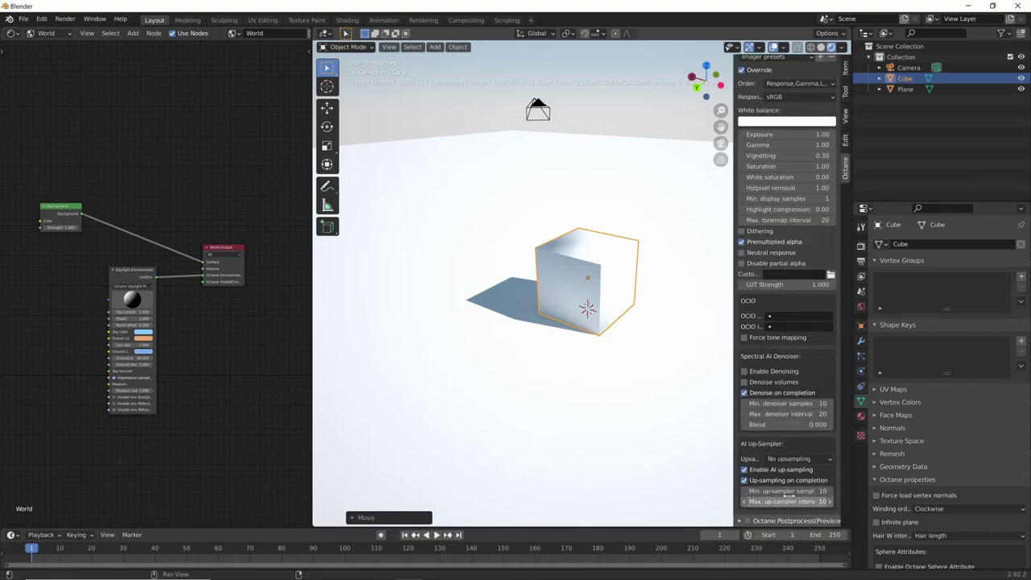
click(820, 458)
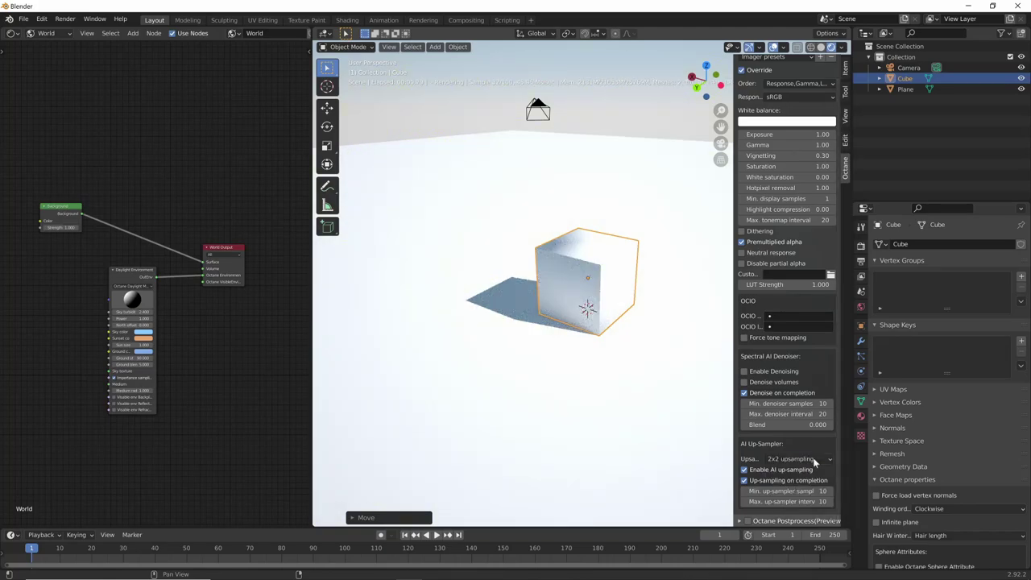
click(805, 484)
click(803, 495)
middle_drag(622, 405, 624, 396)
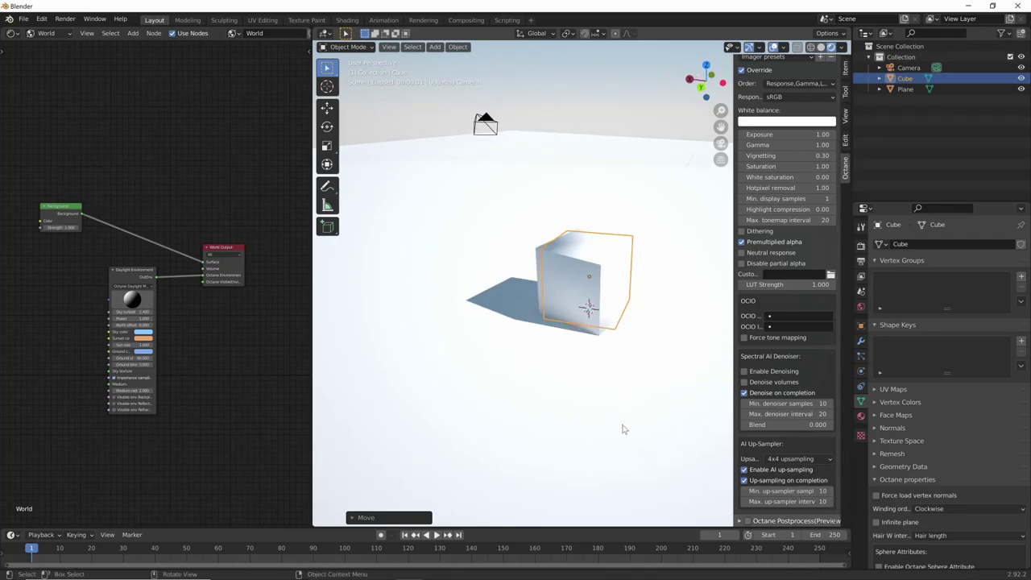
mouse_move(669, 417)
middle_down()
mouse_move(596, 449)
mouse_move(647, 421)
mouse_move(696, 438)
mouse_move(644, 428)
mouse_move(666, 398)
mouse_move(644, 410)
mouse_move(676, 392)
middle_up()
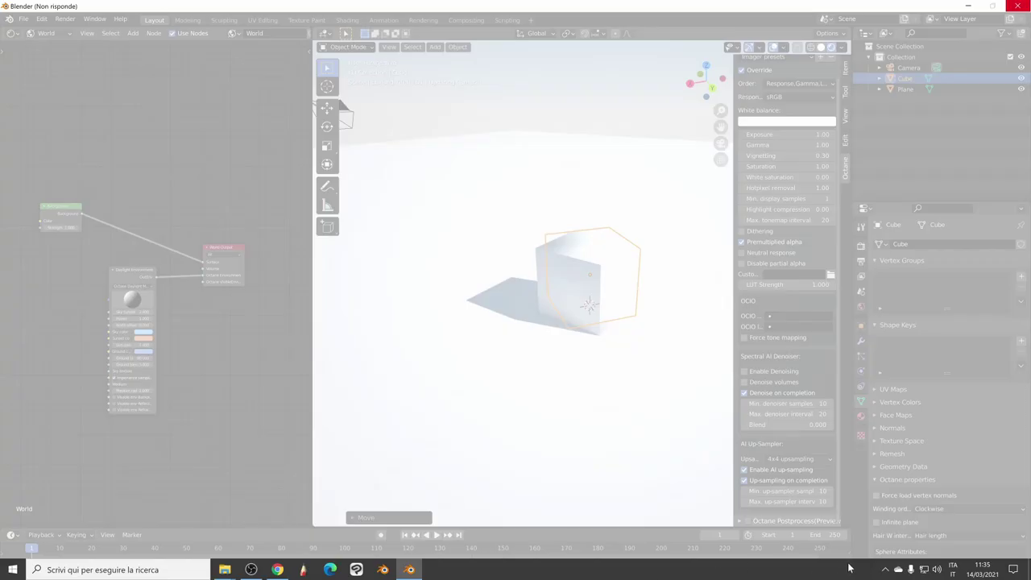
Check the taskbar's hidden-icons tray while Blender recovers from not responding
click(884, 570)
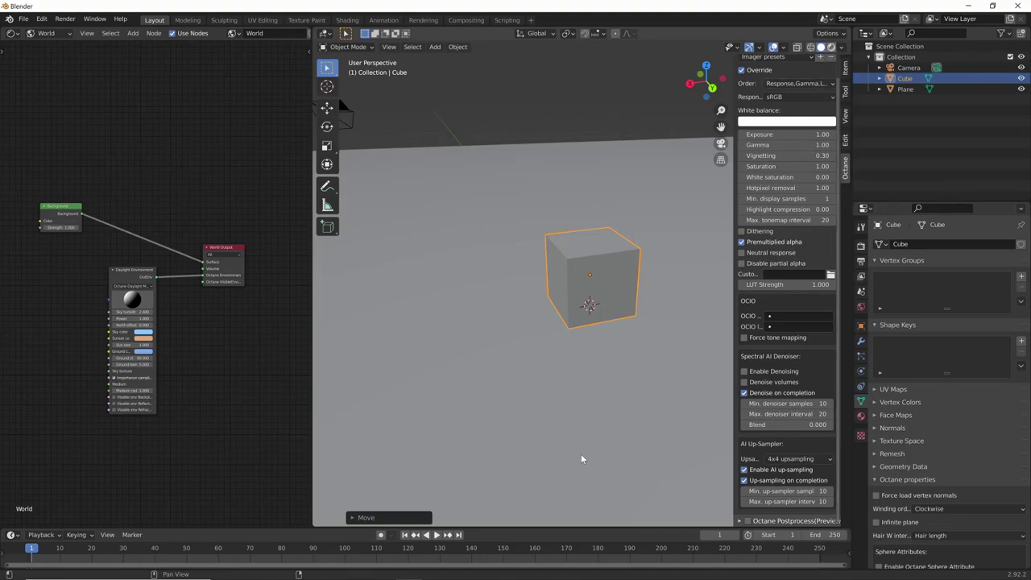
Turn live Octane rendered shading back on and select the ground plane
key(shift+z)
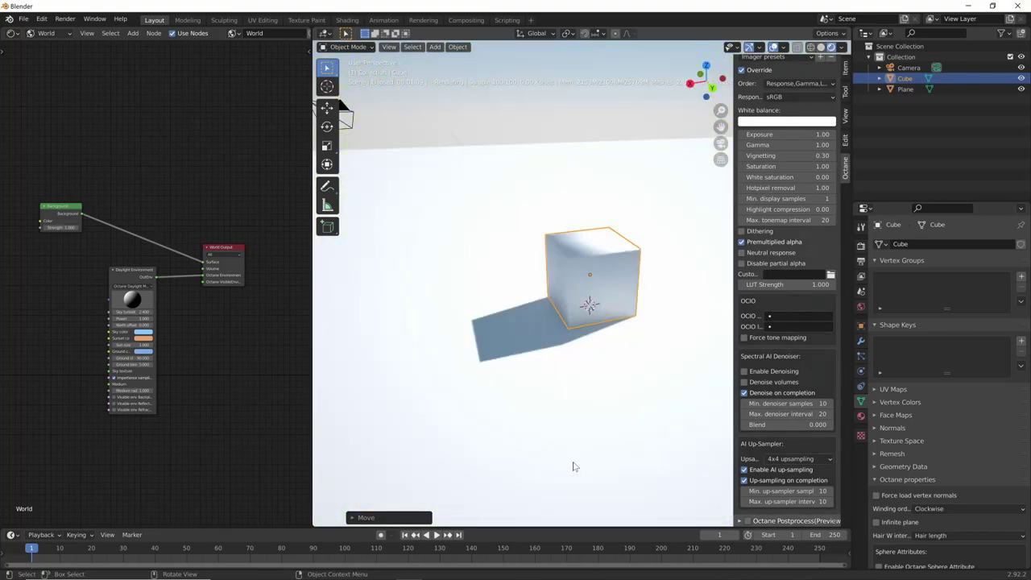
click(575, 466)
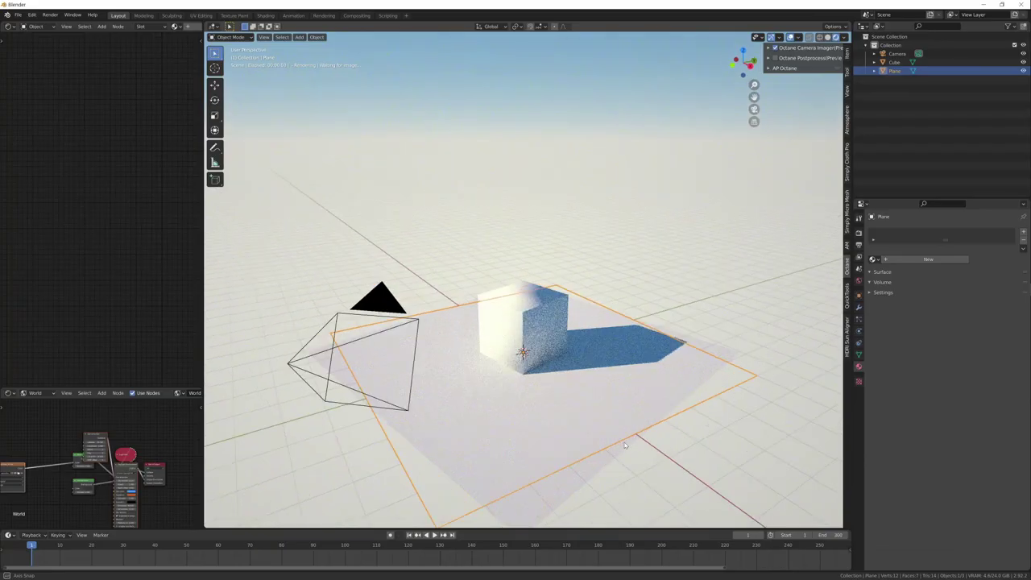
mouse_move(574, 466)
middle_down()
mouse_move(583, 451)
mouse_move(530, 445)
mouse_move(590, 407)
mouse_move(570, 415)
mouse_move(569, 396)
mouse_move(583, 410)
mouse_move(578, 449)
middle_up()
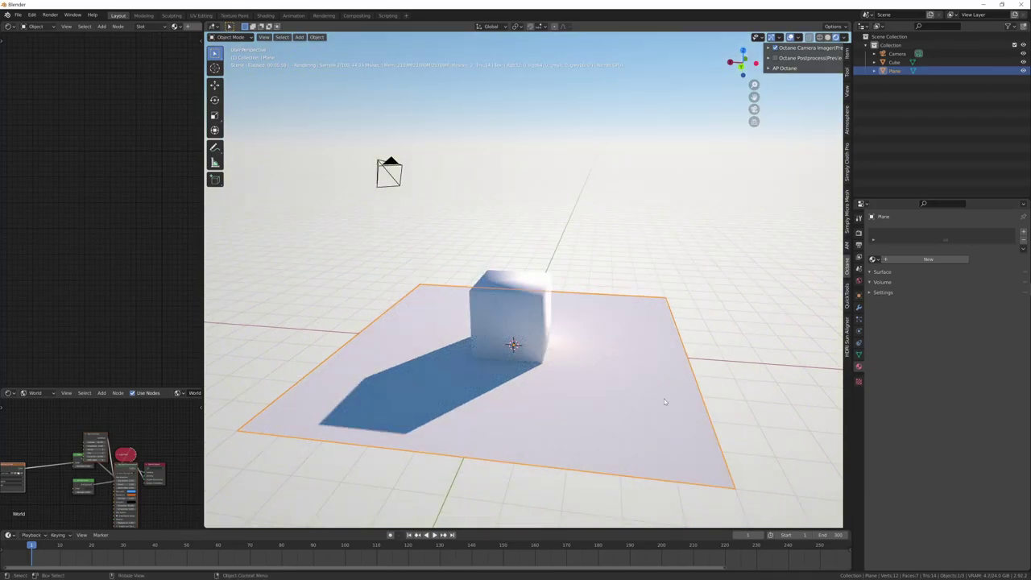
scroll(633, 393, down, 2)
scroll(620, 397, down, 2)
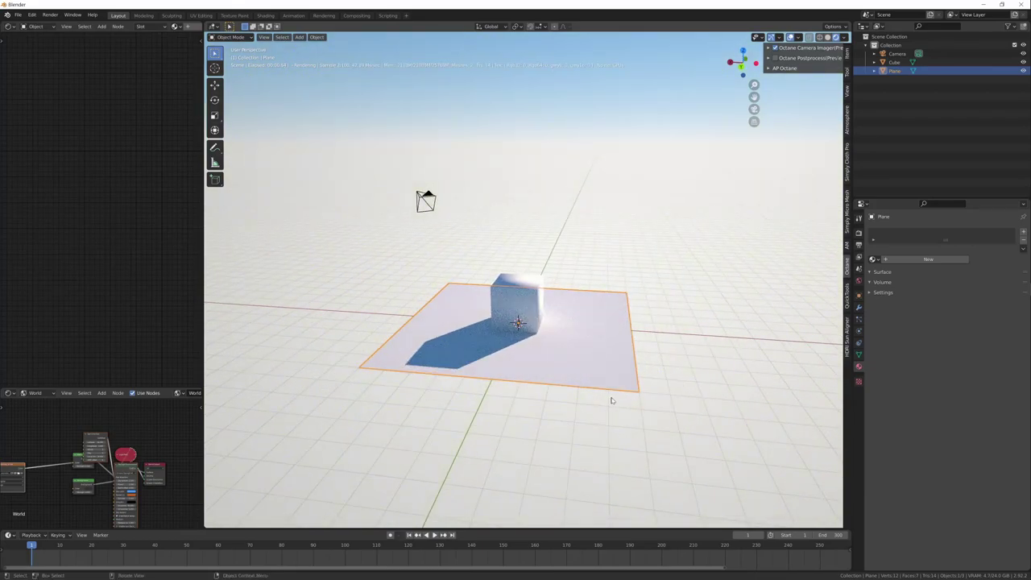
Scale the ground plane far beyond the cube, rotate it slightly, and add new Material.002
key(s)
click(682, 378)
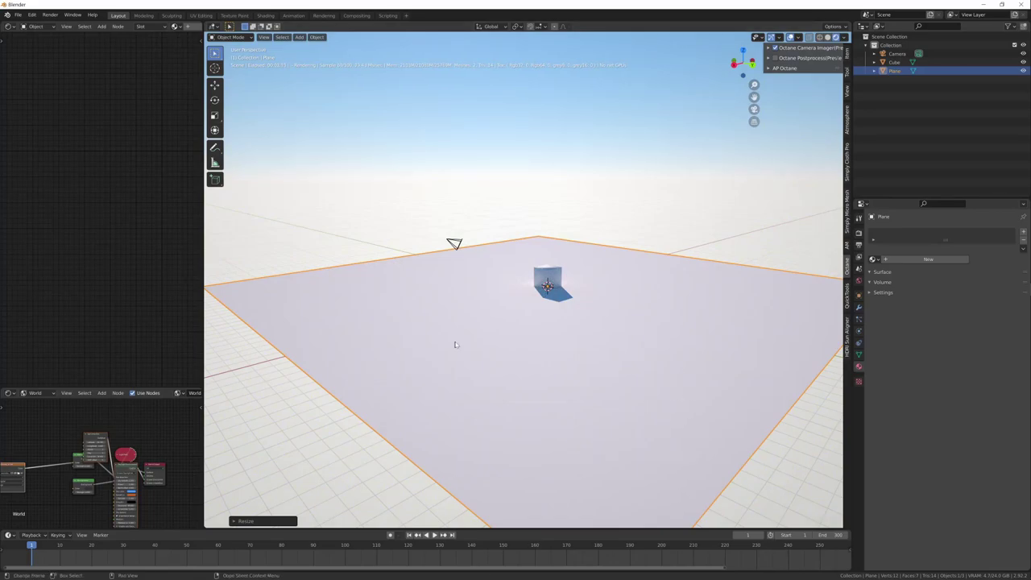
key(r)
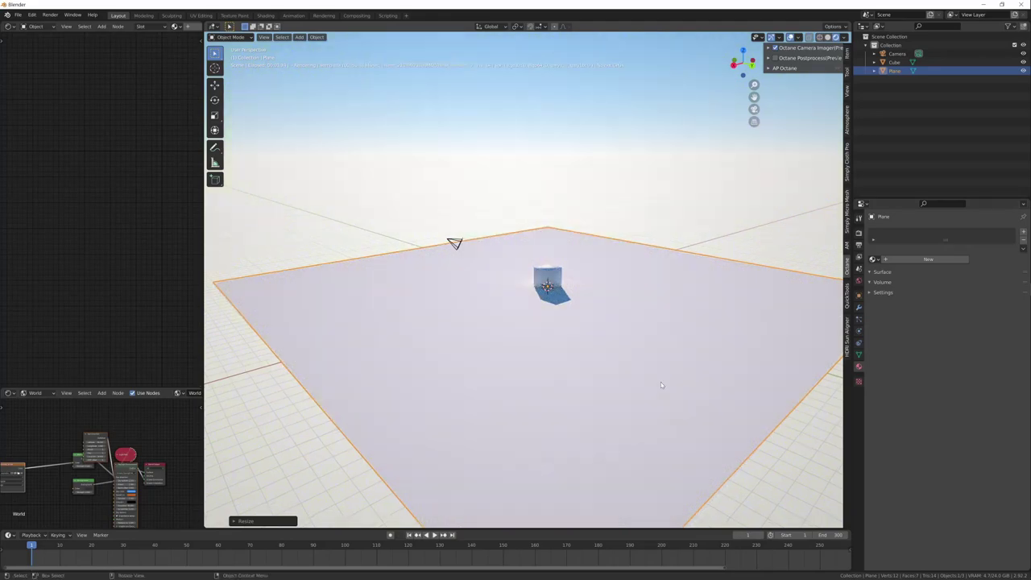
click(686, 367)
key(Tab)
key(Tab)
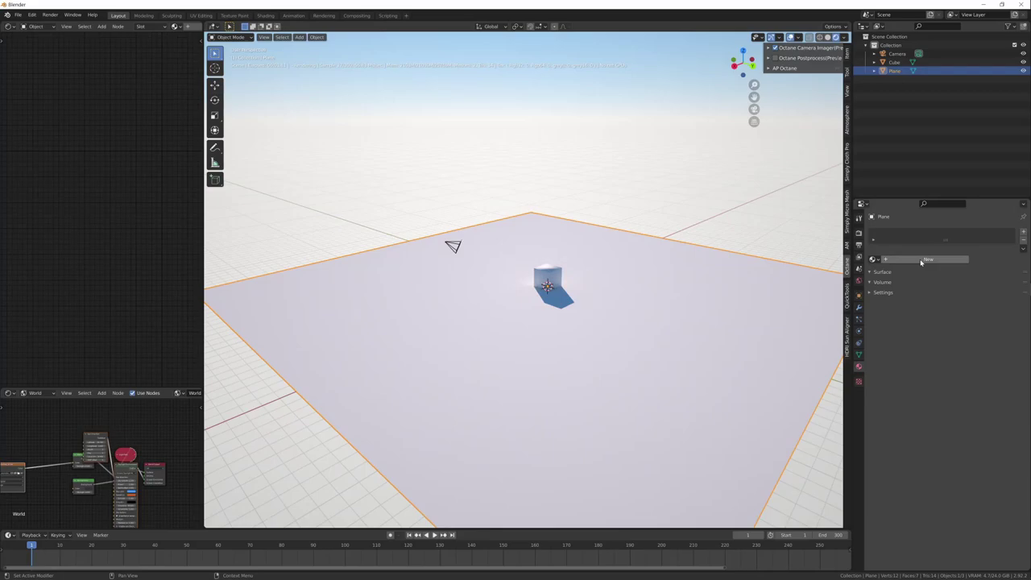
click(929, 259)
Rename the plane's new material to terreno and bring its node into view
double_click(913, 260)
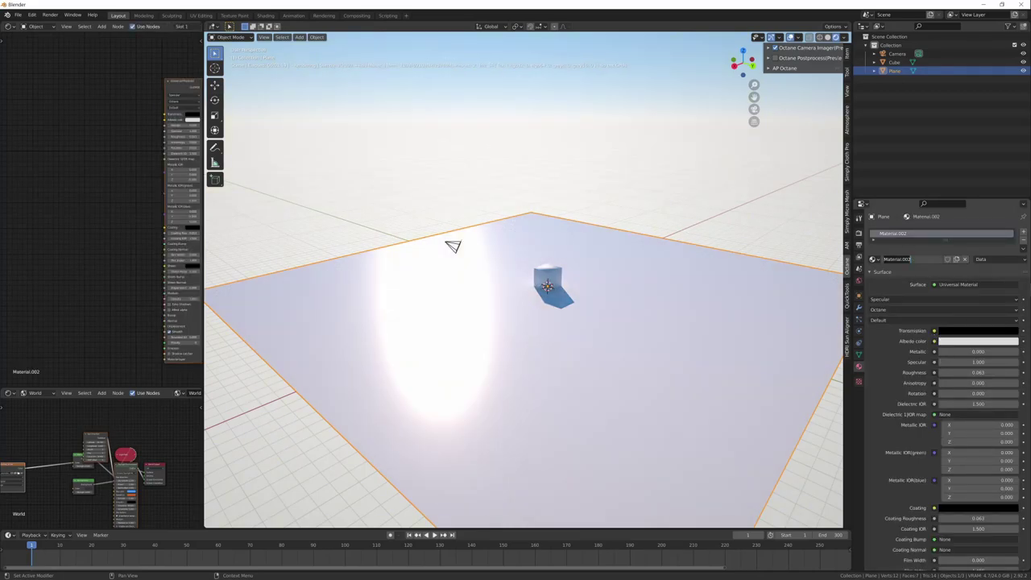
key(Return)
middle_drag(201, 166, 180, 168)
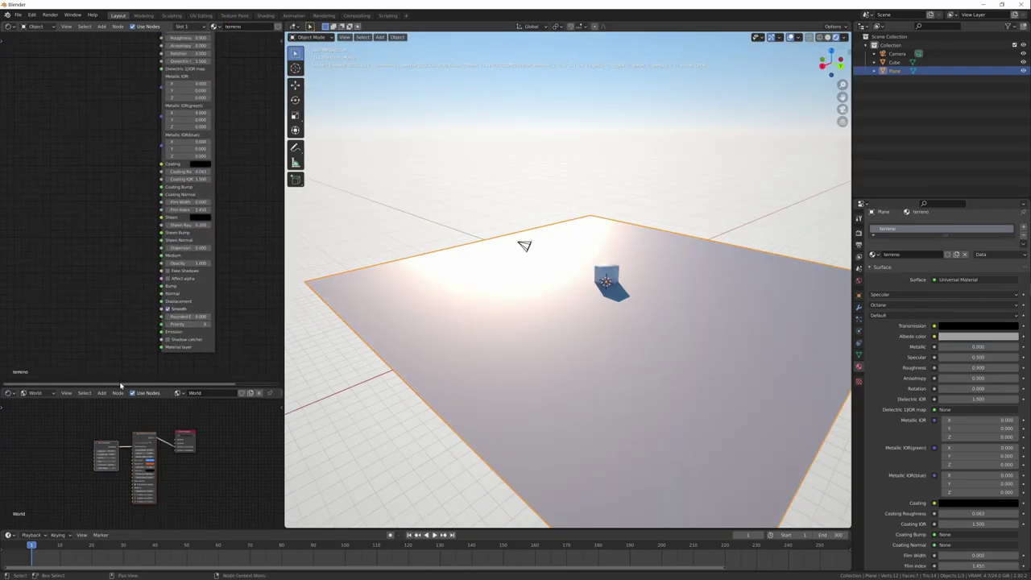
middle_drag(123, 358, 128, 345)
Add a Texture Displacement node to the left of the terreno material node
key(shift+a)
text(dis)
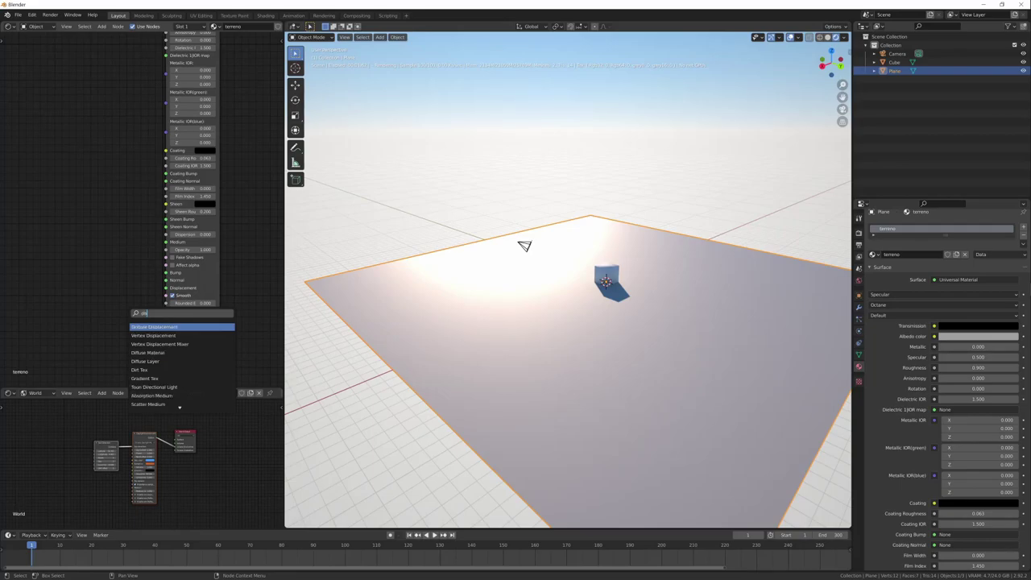
key(Down)
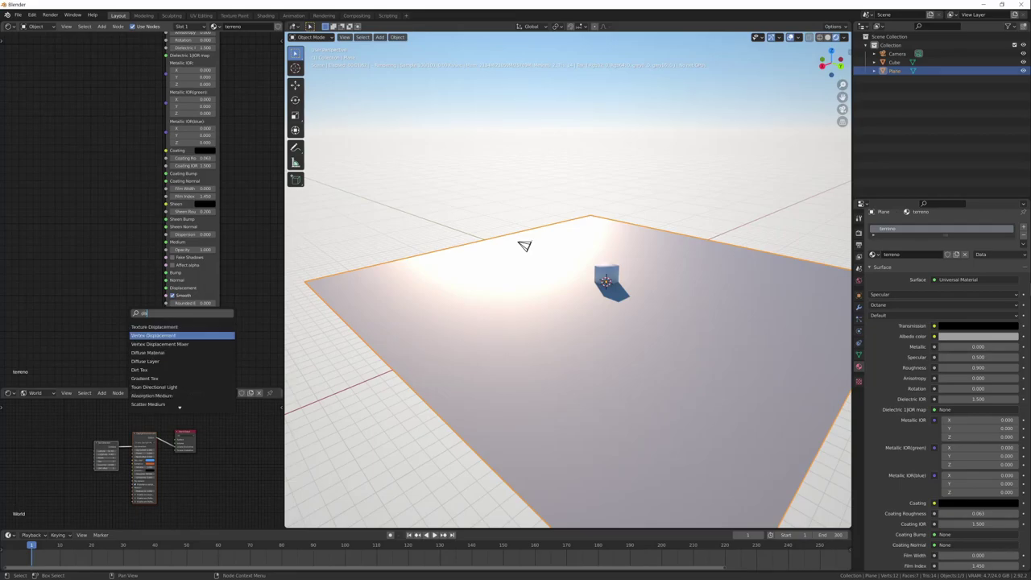
key(Up)
key(Return)
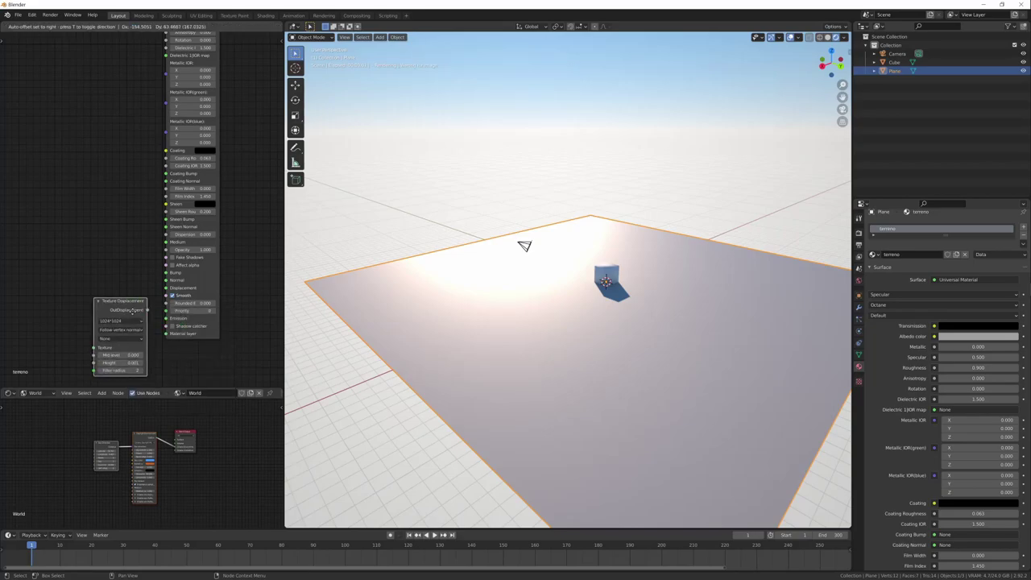
click(134, 308)
Connect the Texture Displacement output to the terreno material's Displacement input
drag(129, 304, 166, 287)
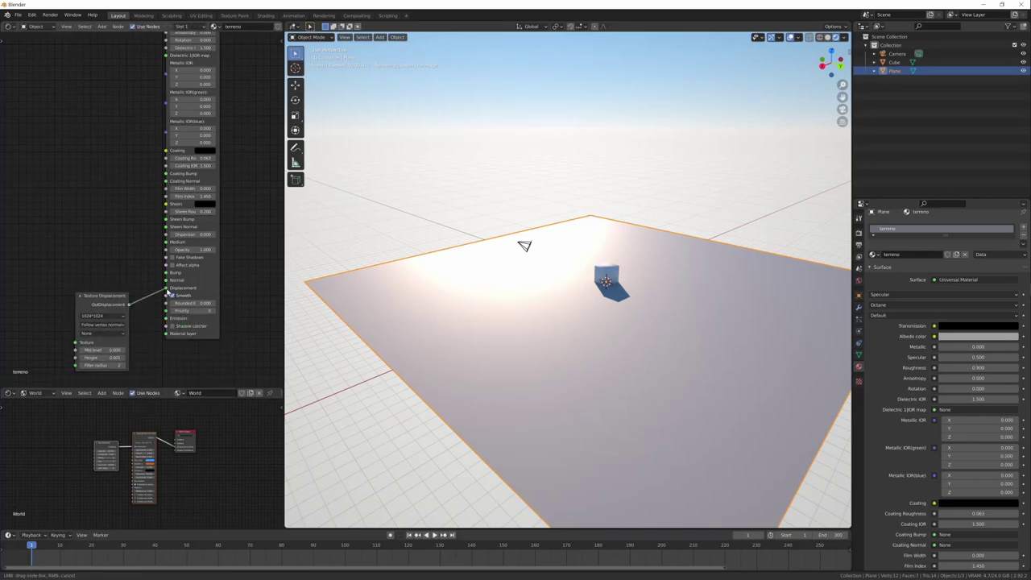
middle_drag(143, 364, 180, 333)
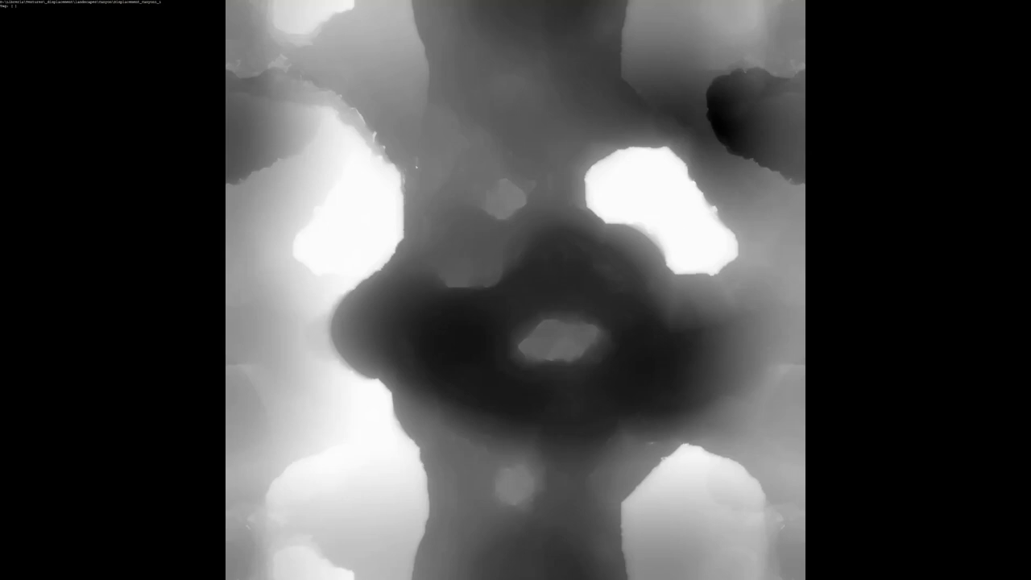
Bring Displacement_Canyon1_1.tif into the node editor and plug it into Texture Displacement's Texture input
key(Escape)
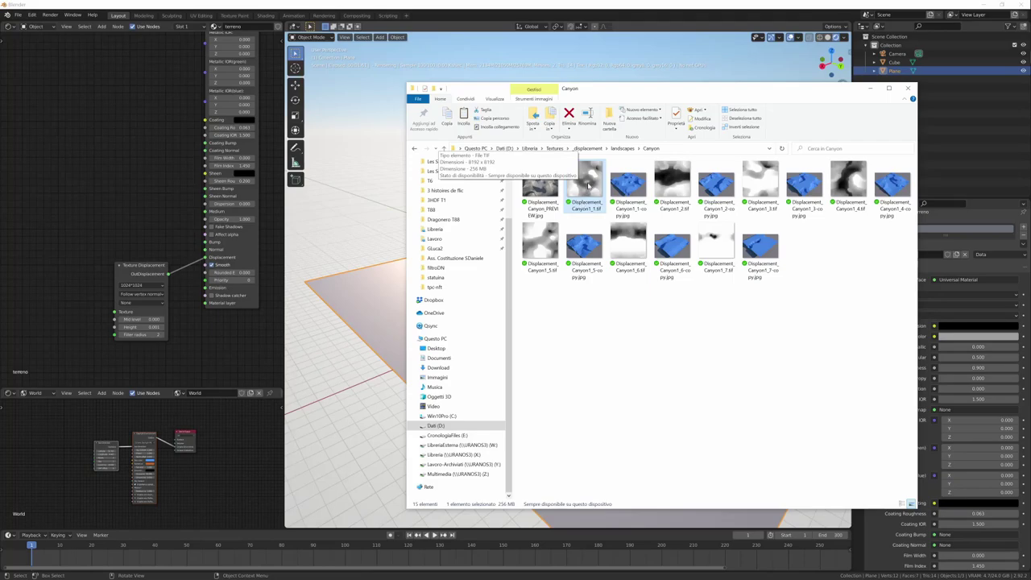
drag(589, 185, 96, 337)
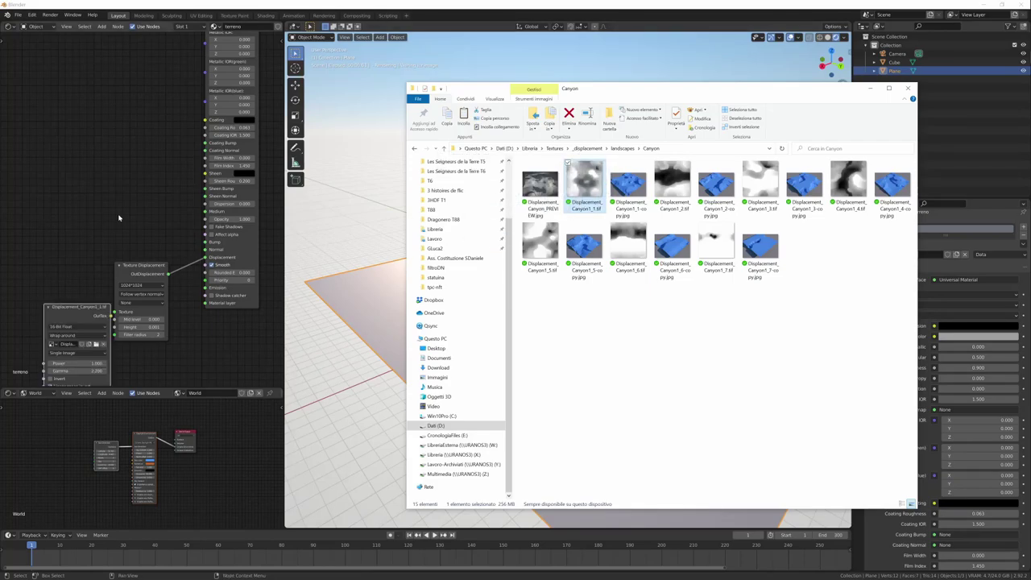
drag(57, 309, 166, 187)
mouse_move(165, 268)
mouse_down()
mouse_move(116, 244)
mouse_move(190, 270)
mouse_up()
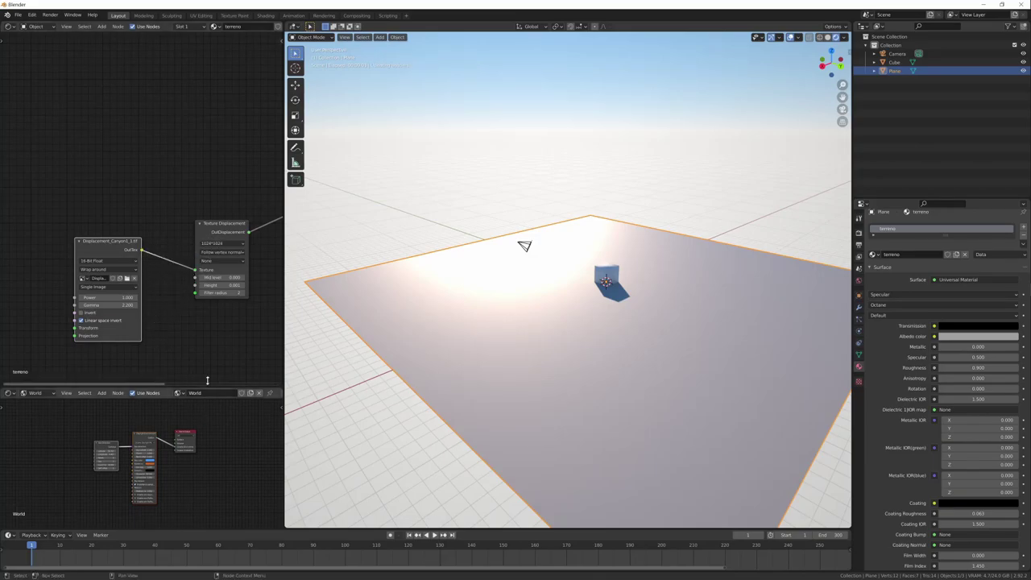
Set the Texture Displacement node's level of detail to 4096x4096
middle_drag(184, 338, 149, 343)
ctrl+scroll(149, 342, right, 2)
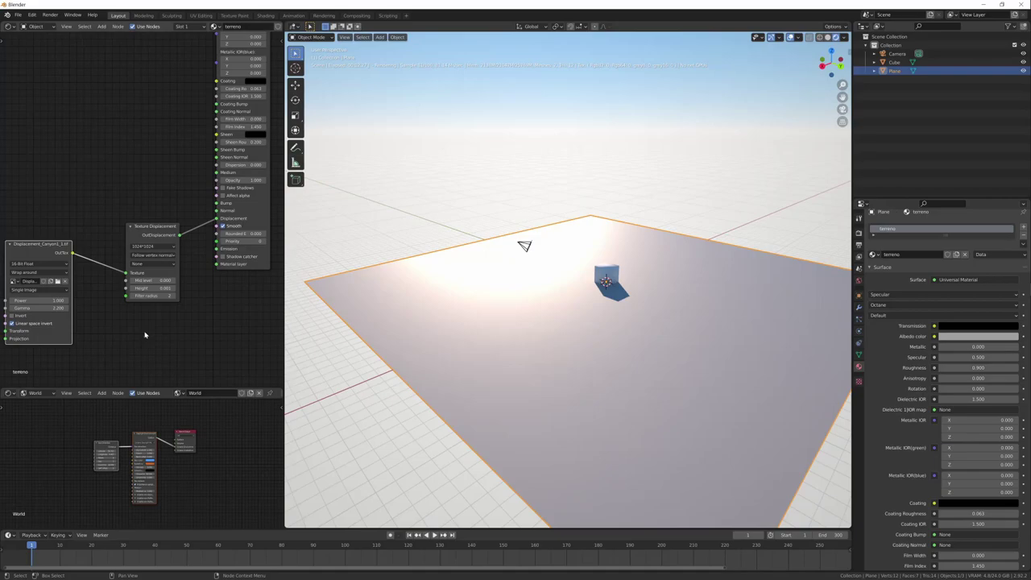
click(153, 248)
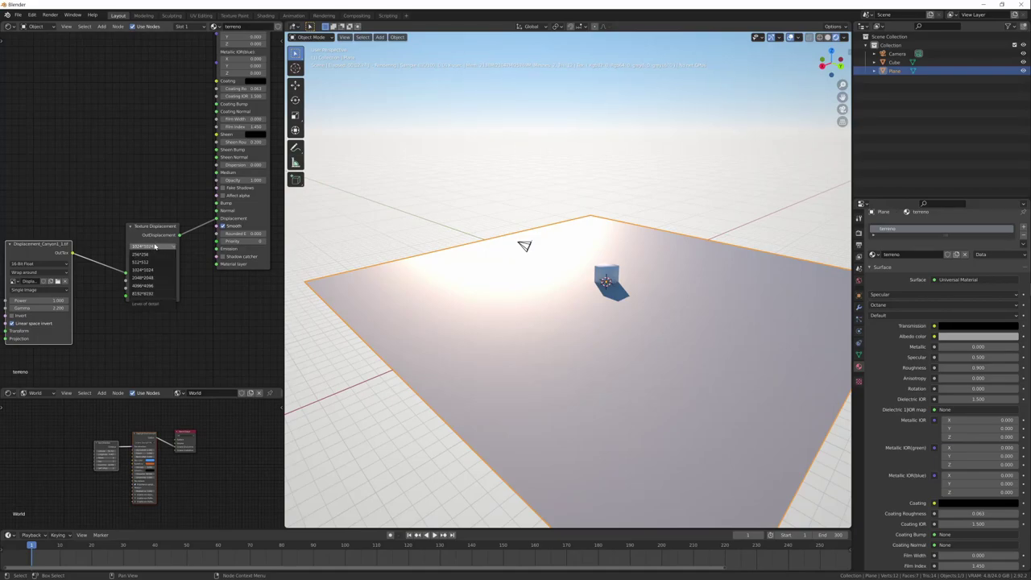
click(157, 286)
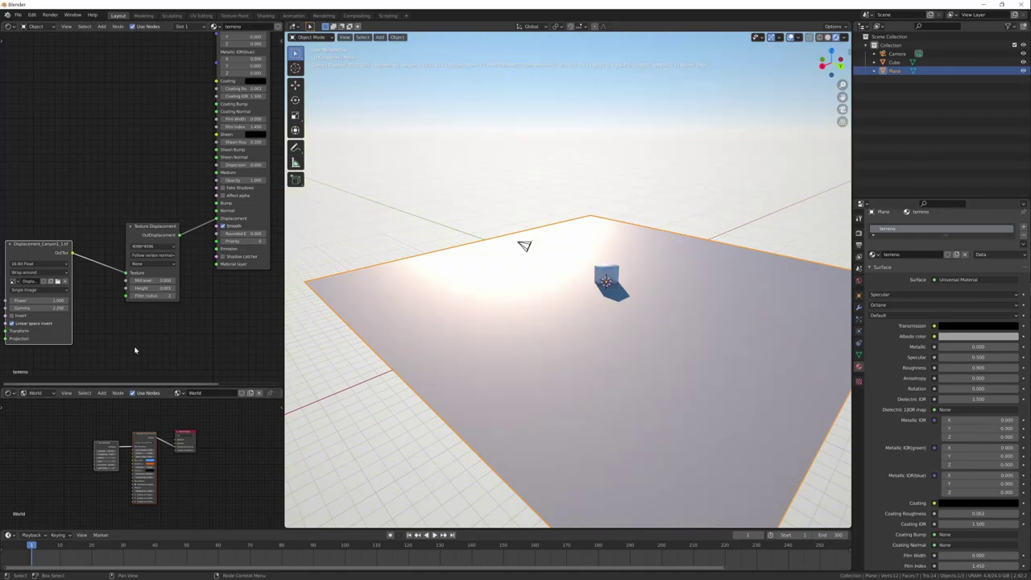
mouse_move(500, 379)
middle_down()
mouse_move(565, 382)
mouse_move(557, 380)
middle_up()
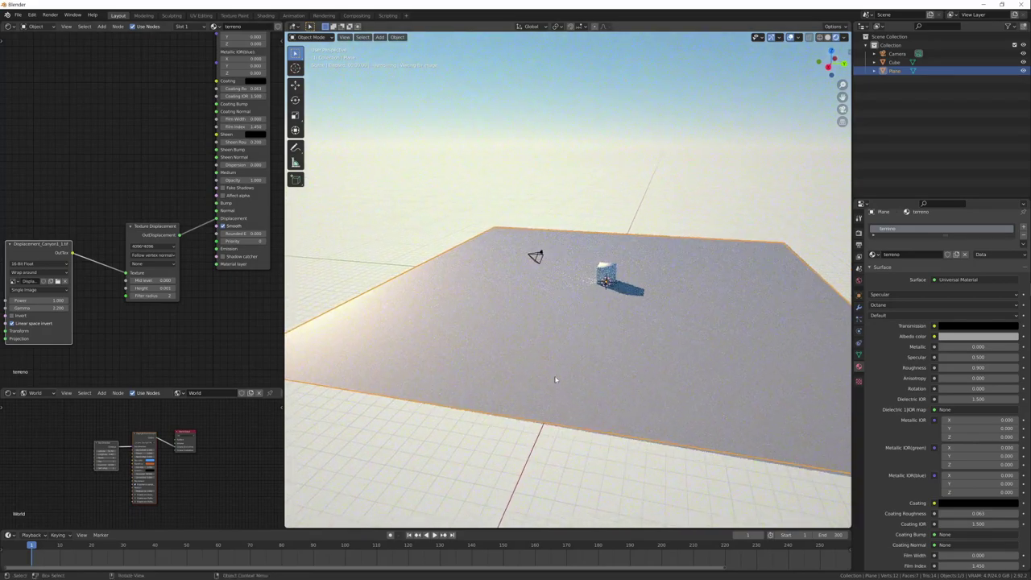
Set displacement Height to 10, then lower it to 1, and inspect the snowy terrain
text(0)
key(Return)
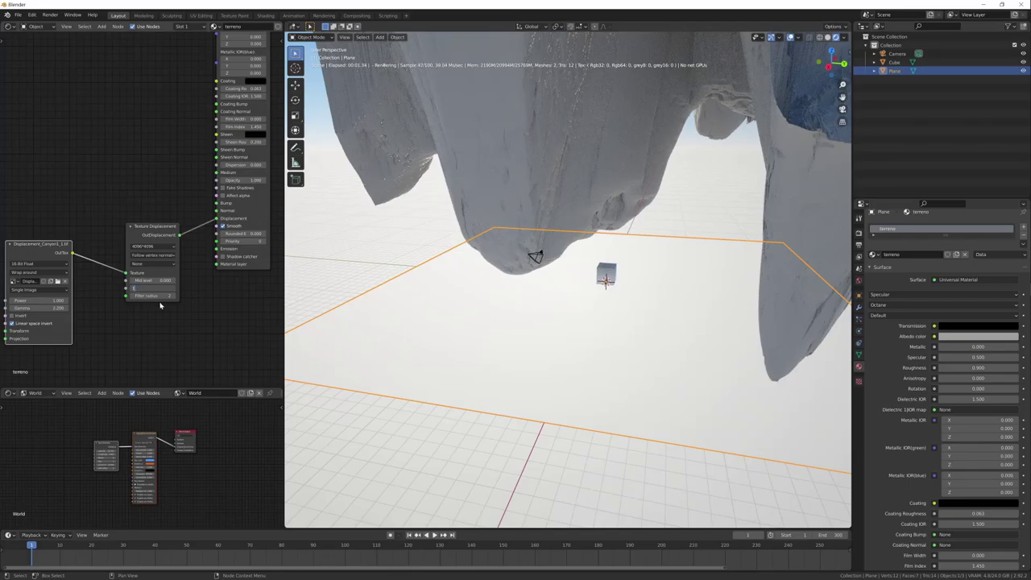
key(Return)
middle_drag(609, 352, 586, 367)
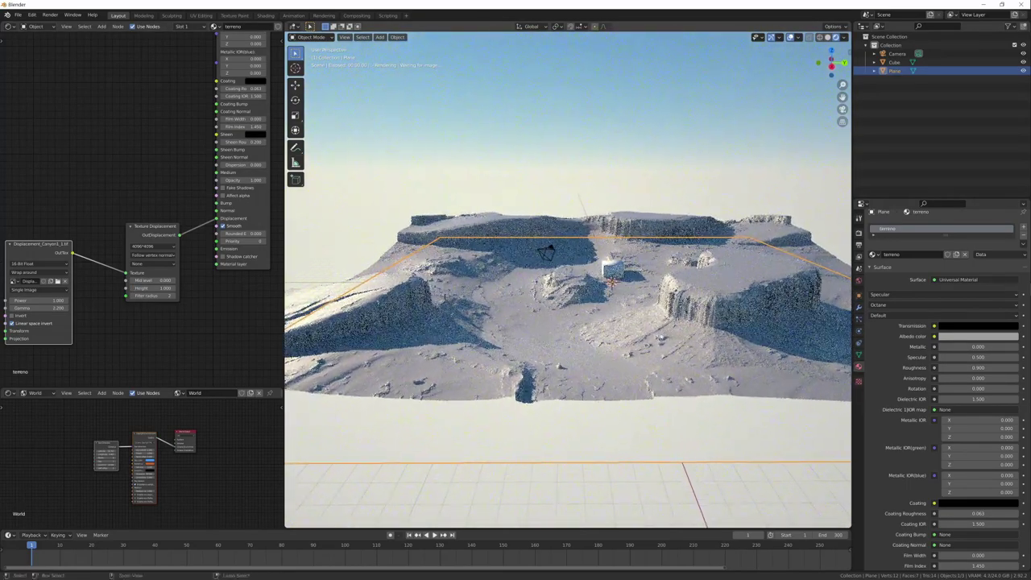
mouse_move(586, 368)
middle_down()
mouse_move(718, 376)
mouse_move(712, 348)
mouse_move(589, 345)
mouse_move(687, 286)
mouse_move(664, 255)
mouse_move(597, 327)
middle_up()
scroll(713, 348, up, 3)
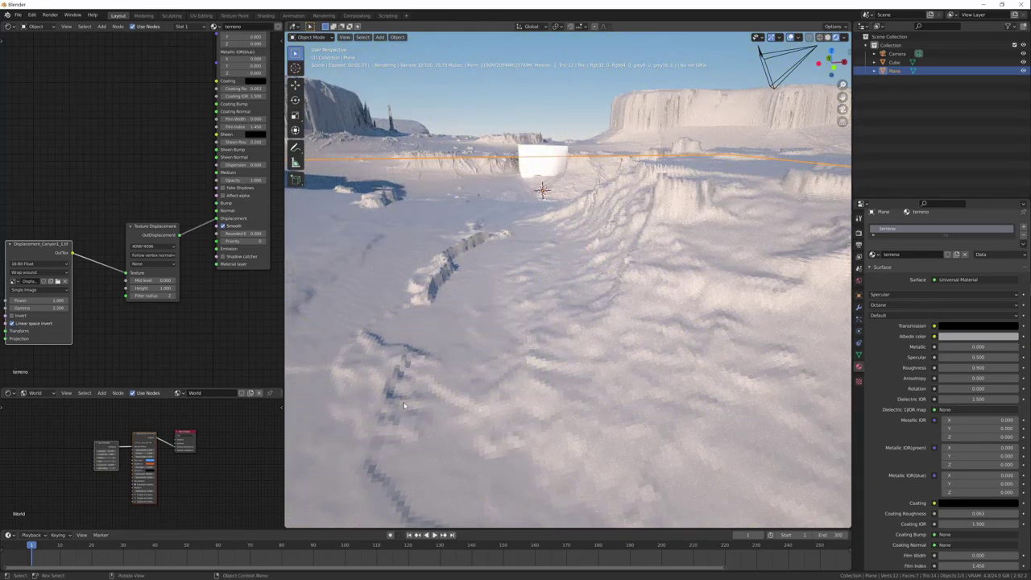
Try displacement detail at 1024x1024, 4096x4096 and 8192x8192, then zoom out over the terrain
click(154, 246)
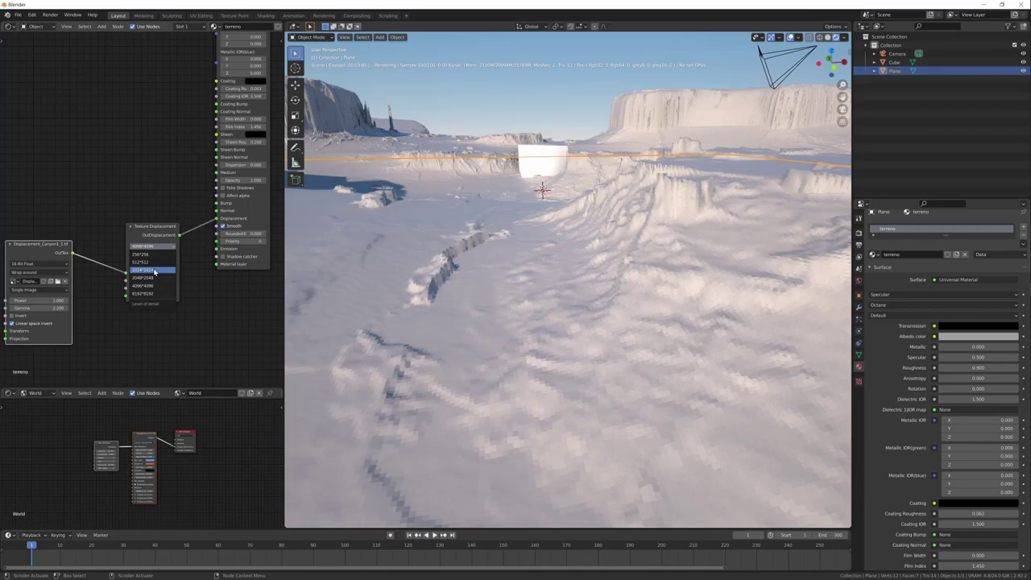
click(153, 271)
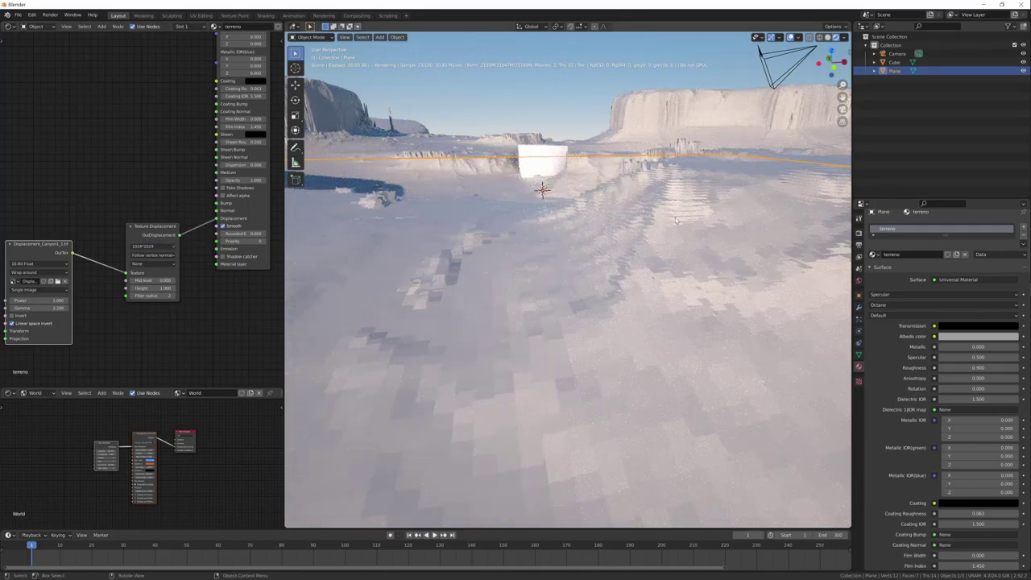
click(153, 246)
click(144, 288)
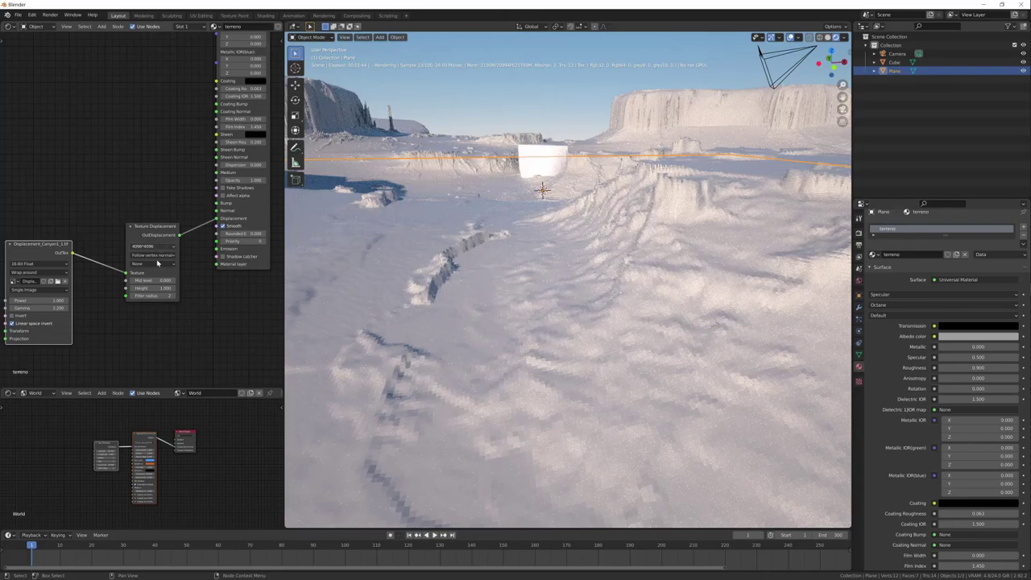
click(153, 246)
click(143, 295)
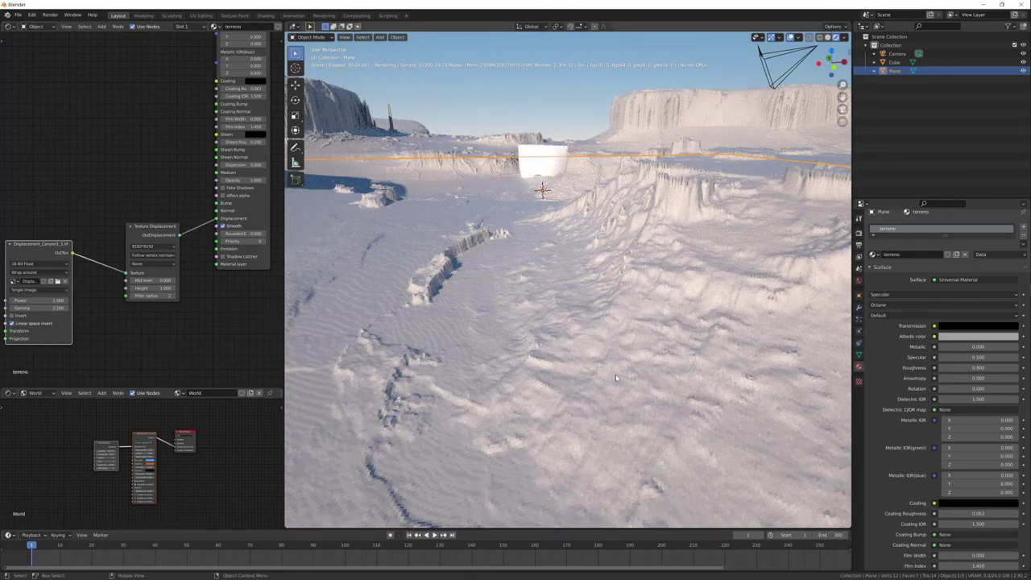
mouse_move(621, 380)
middle_down()
mouse_move(644, 385)
mouse_move(476, 376)
mouse_move(633, 338)
mouse_move(689, 337)
mouse_move(619, 388)
mouse_move(644, 370)
mouse_move(609, 373)
middle_up()
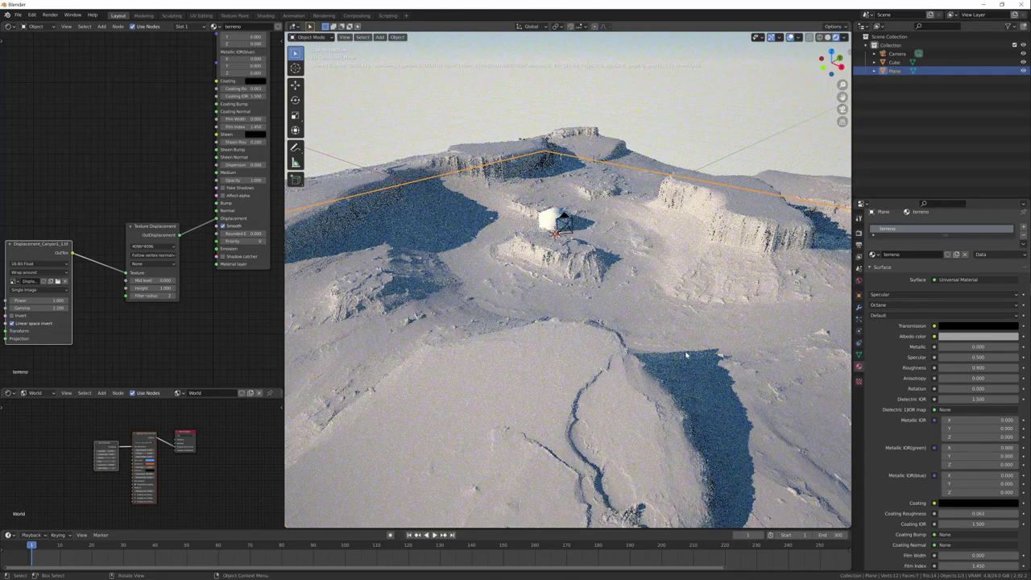
mouse_move(686, 354)
middle_down()
mouse_move(660, 361)
mouse_move(634, 395)
middle_up()
scroll(661, 362, down, 4)
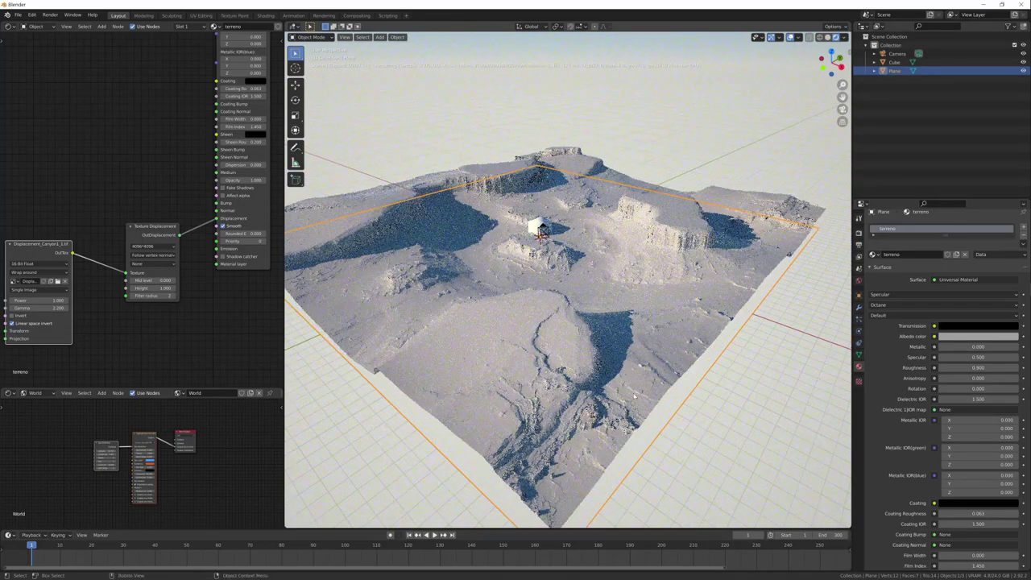
Duplicate the terrain plane as Plane.001 and make its material a separate copy, terreno.001
key(shift+d)
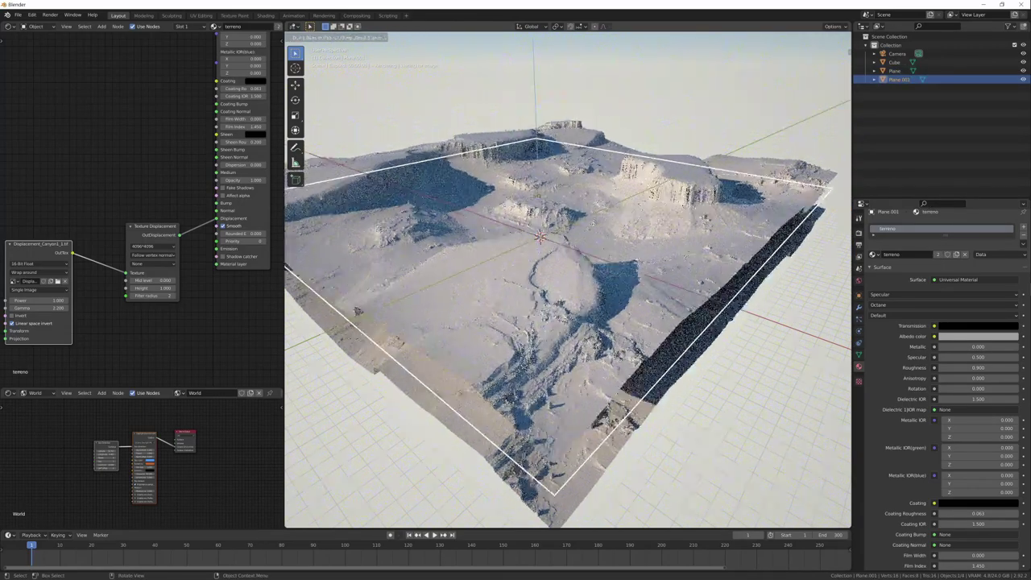
click(647, 354)
mouse_move(646, 354)
middle_down()
mouse_move(678, 362)
mouse_move(693, 328)
middle_up()
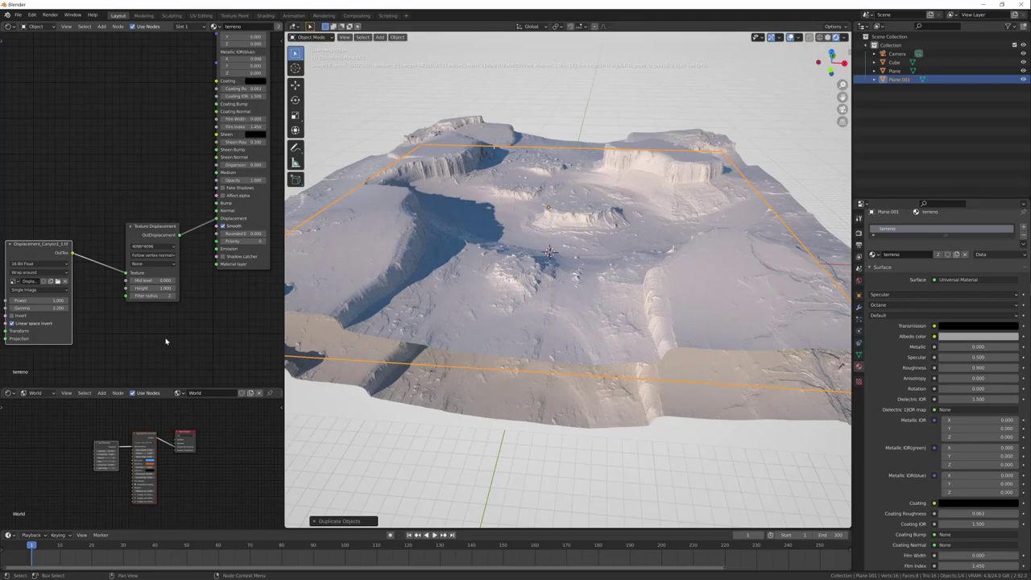
scroll(203, 31, down, 2)
click(239, 27)
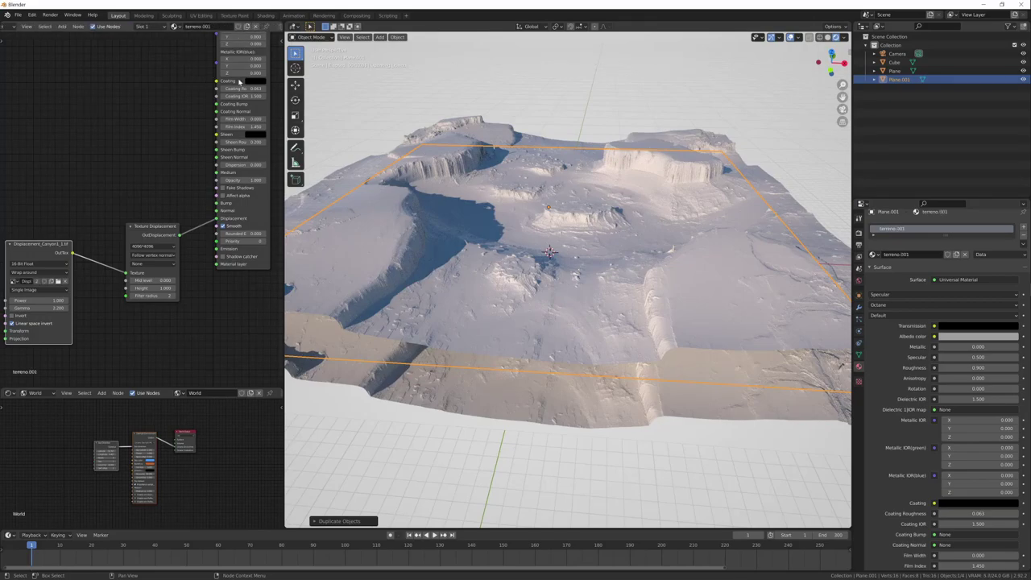
Replace the canyon image node with Displacement_Basic_mountain1_1.tif dragged in from File Explorer
key(x)
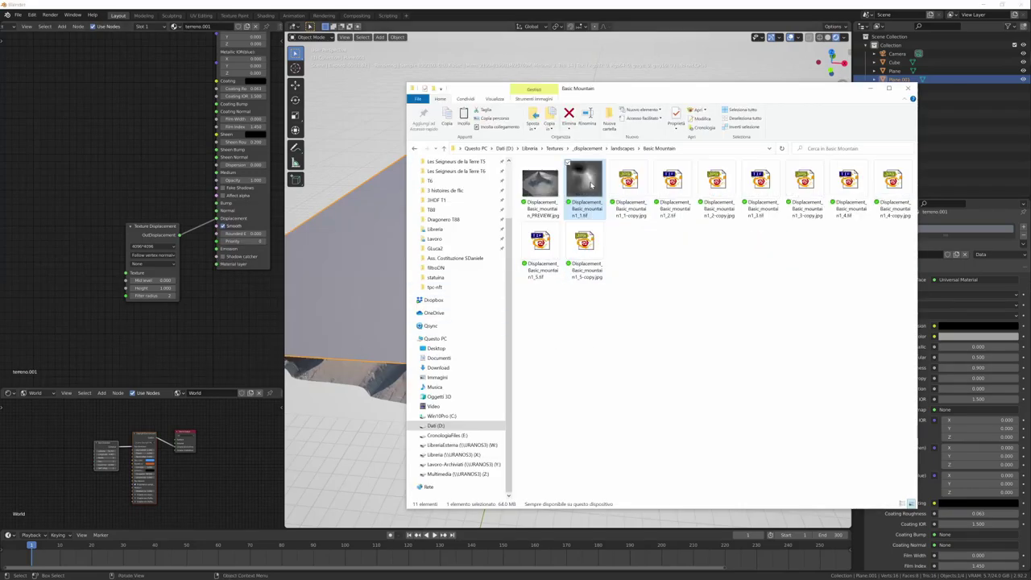
mouse_move(57, 264)
mouse_down()
mouse_move(108, 317)
mouse_move(126, 274)
mouse_up()
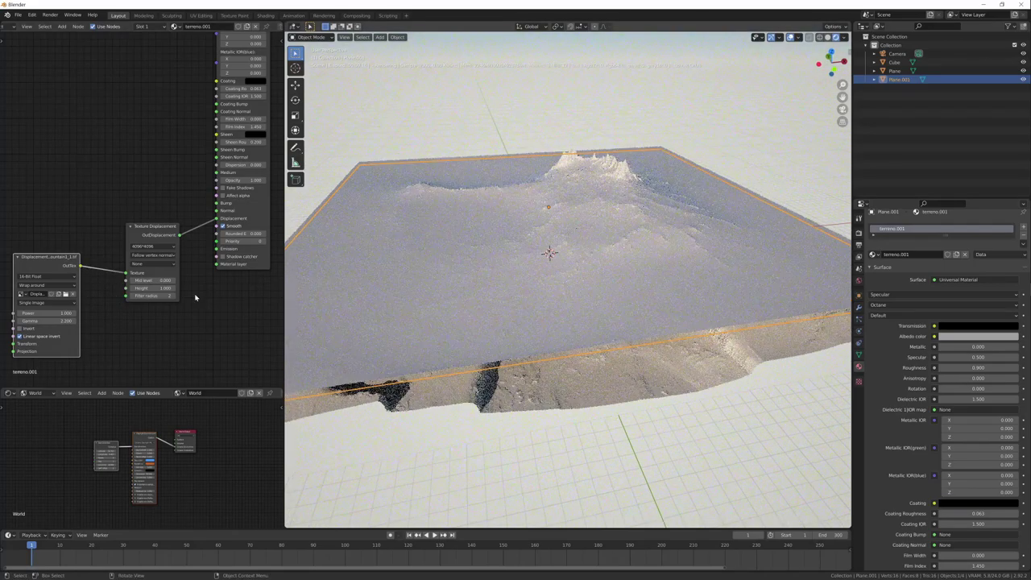
Darken the mountain terrain material's Albedo base colour
mouse_move(298, 278)
middle_down()
mouse_move(376, 260)
mouse_move(154, 159)
middle_up()
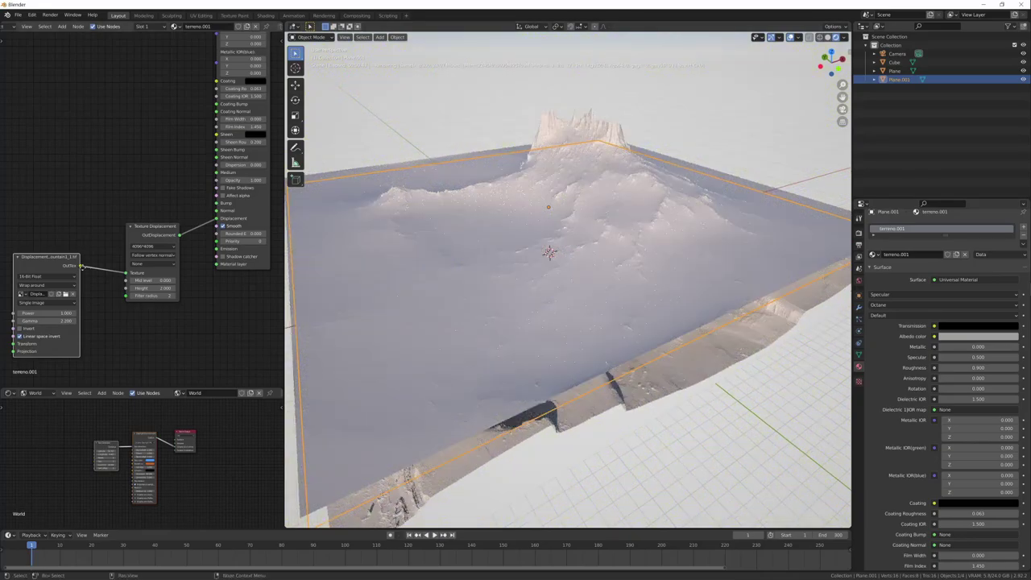
middle_drag(241, 48, 157, 191)
click(171, 75)
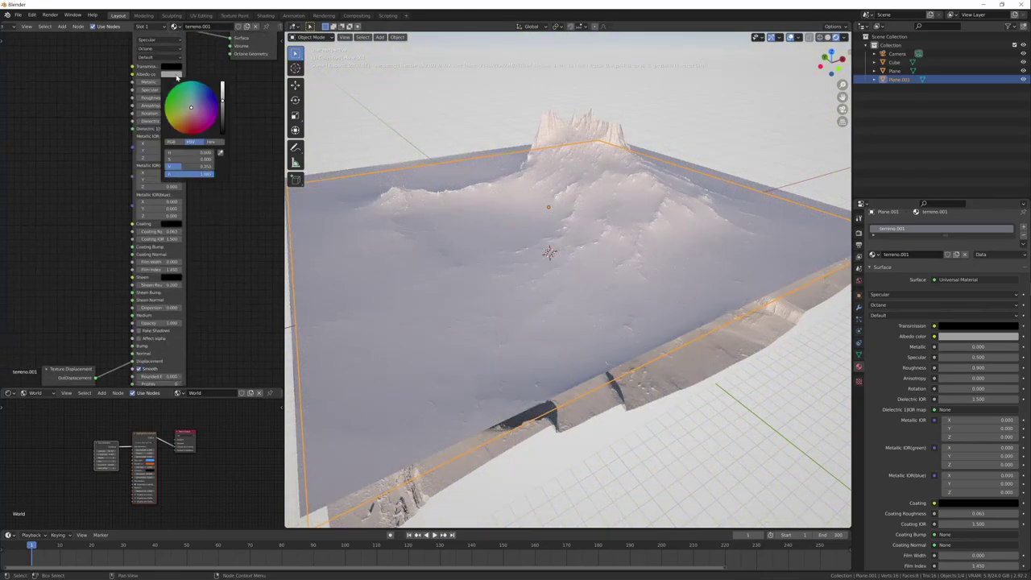
drag(223, 103, 223, 109)
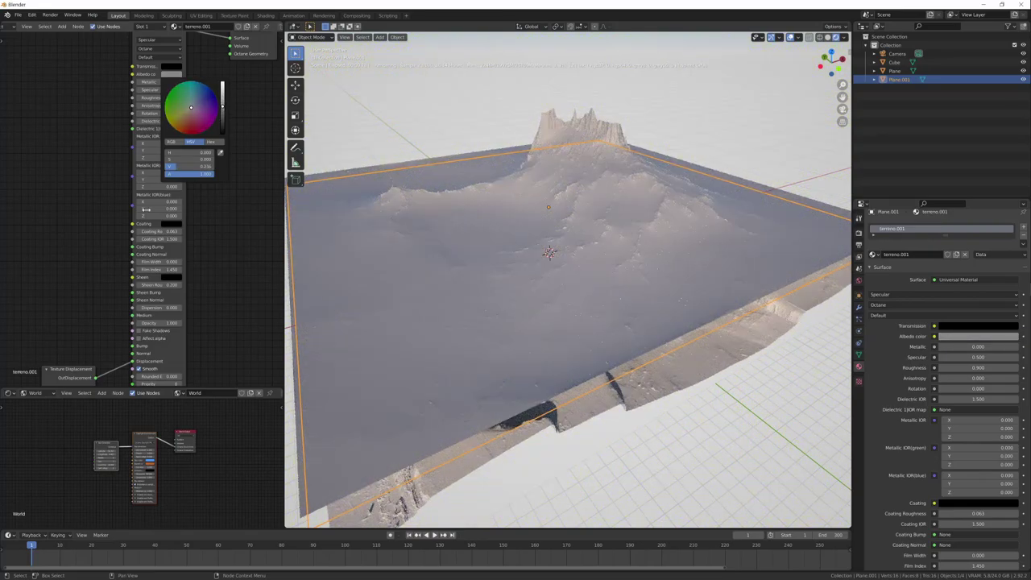
Raise the mountain terrain plane along Z, undoing an accidental rotation
key(g)
key(z)
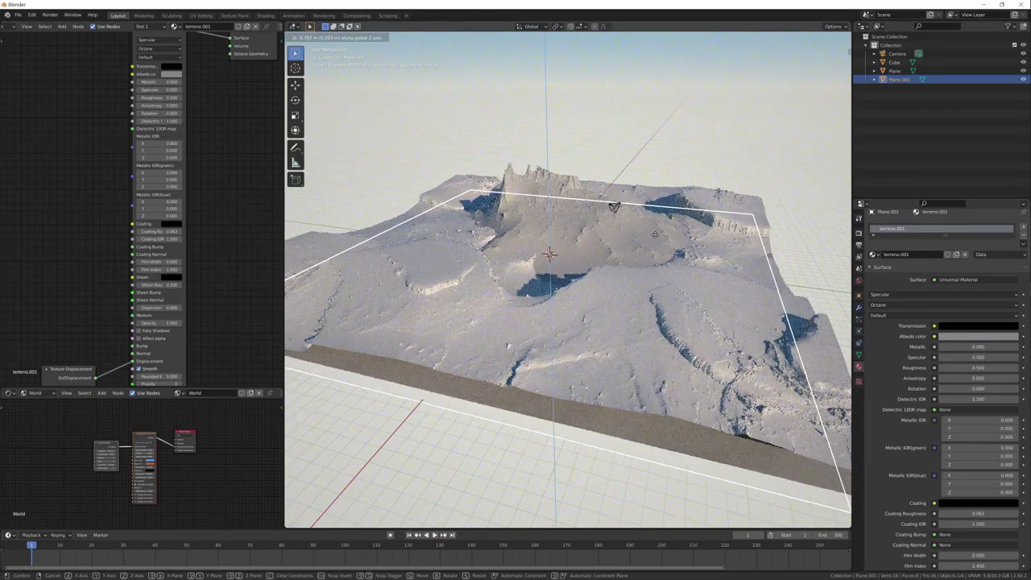
key(Return)
middle_drag(612, 242, 682, 209)
scroll(682, 209, up, 4)
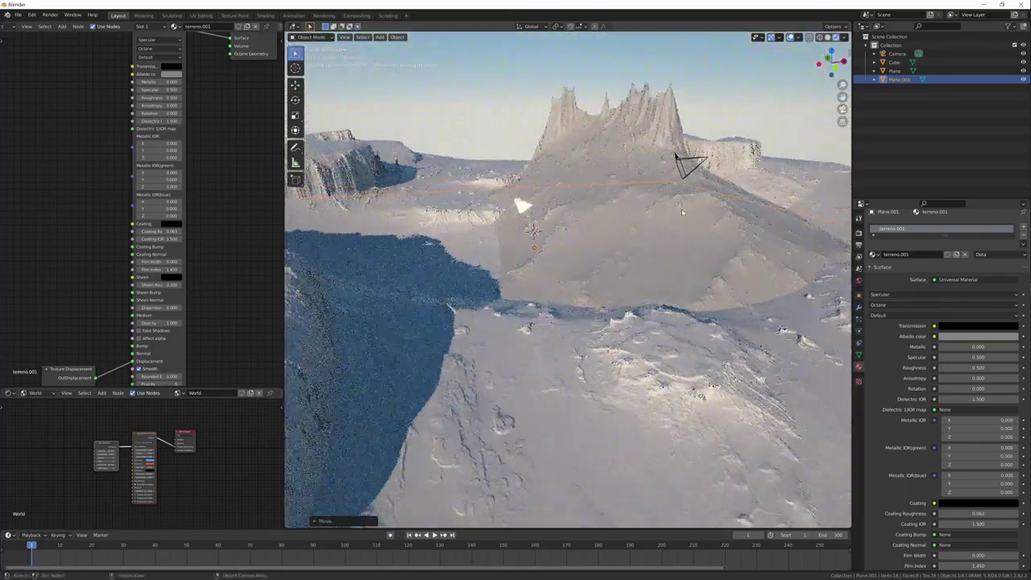
key(r)
key(Return)
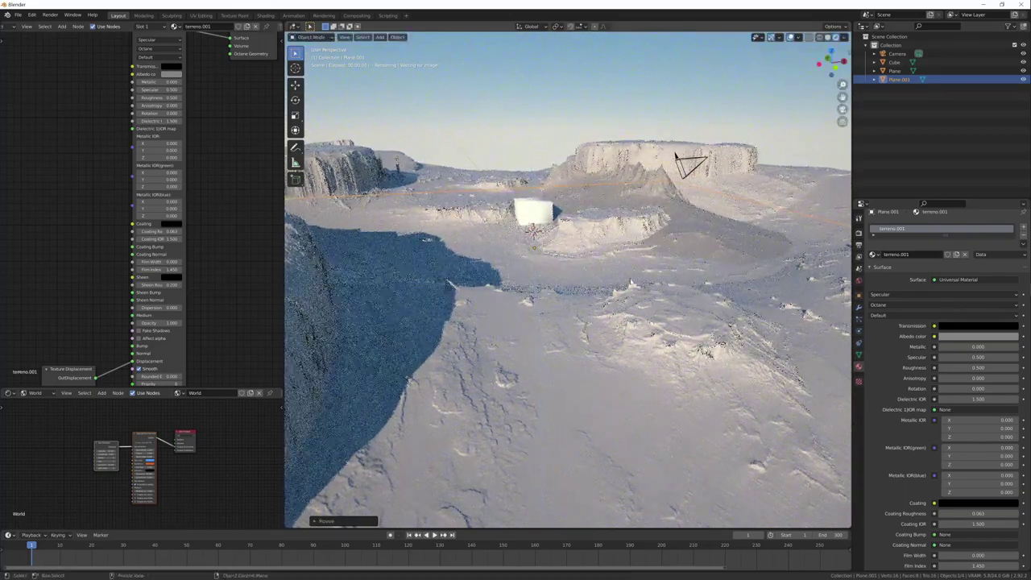
key(ctrl+z)
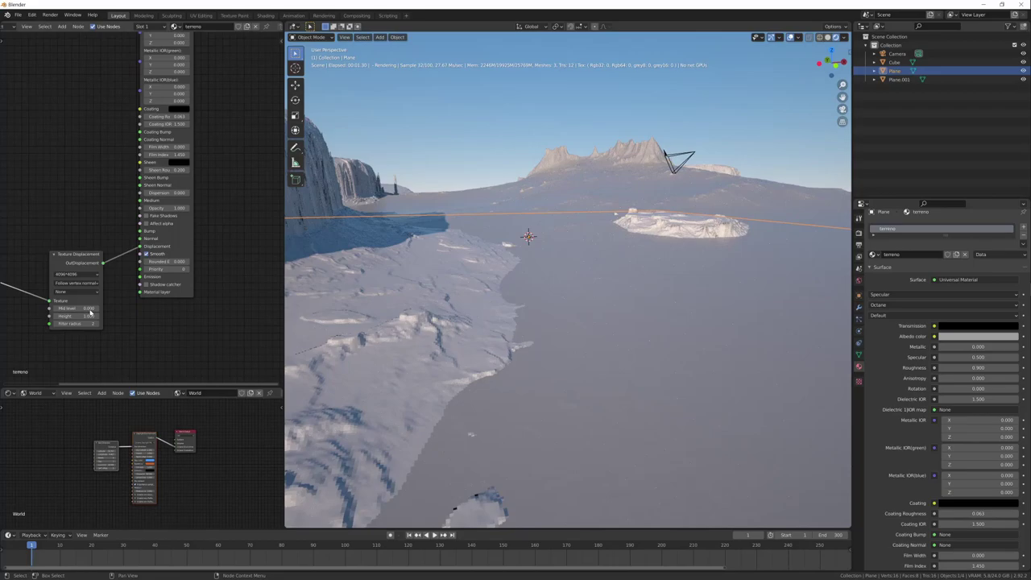
Scale the canyon terrain down along Z to flatten it
key(s)
key(z)
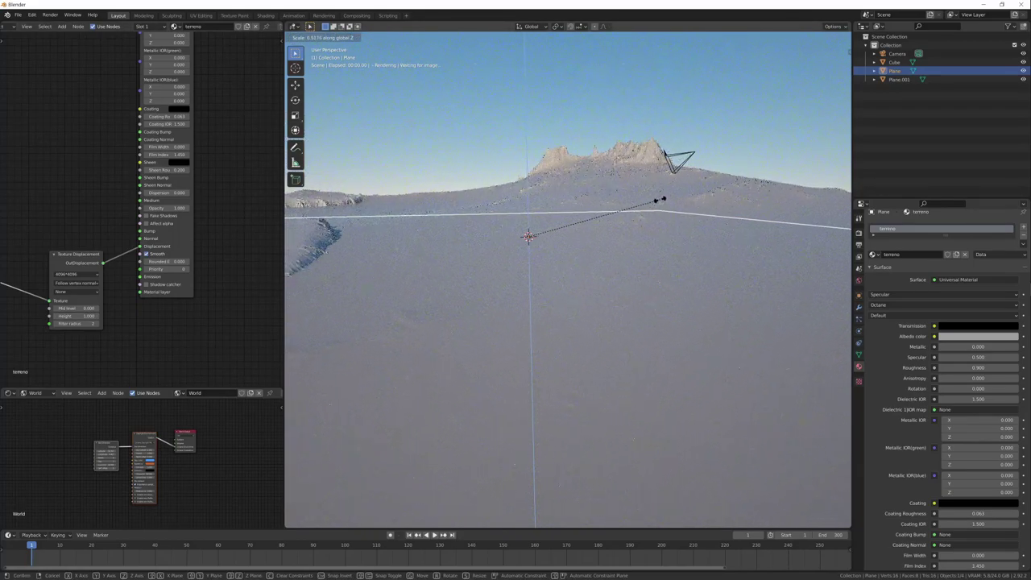
click(663, 202)
Shift the canyon terrain vertically, then orbit to check how it blends with the mountains
key(g)
key(z)
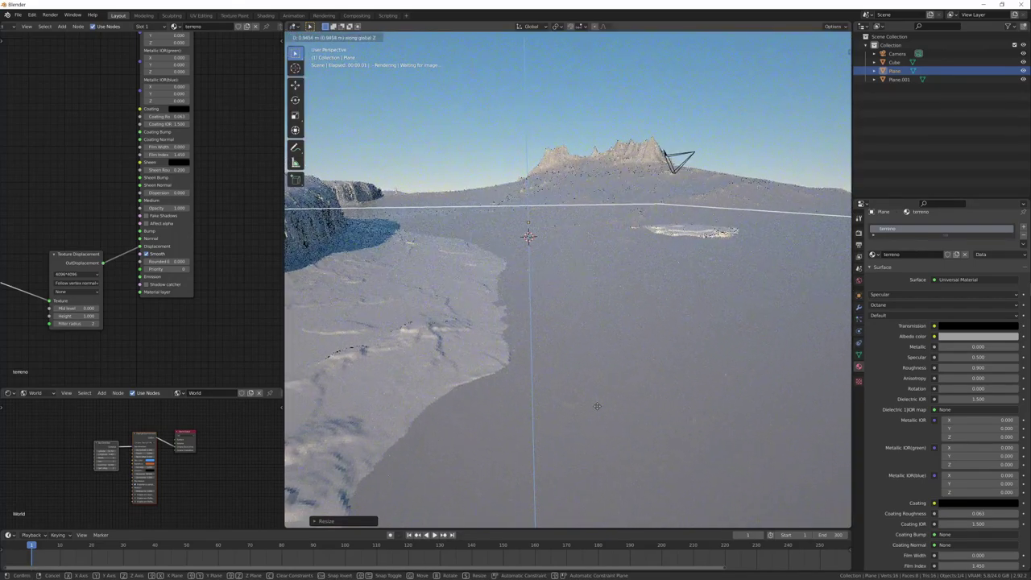
click(598, 401)
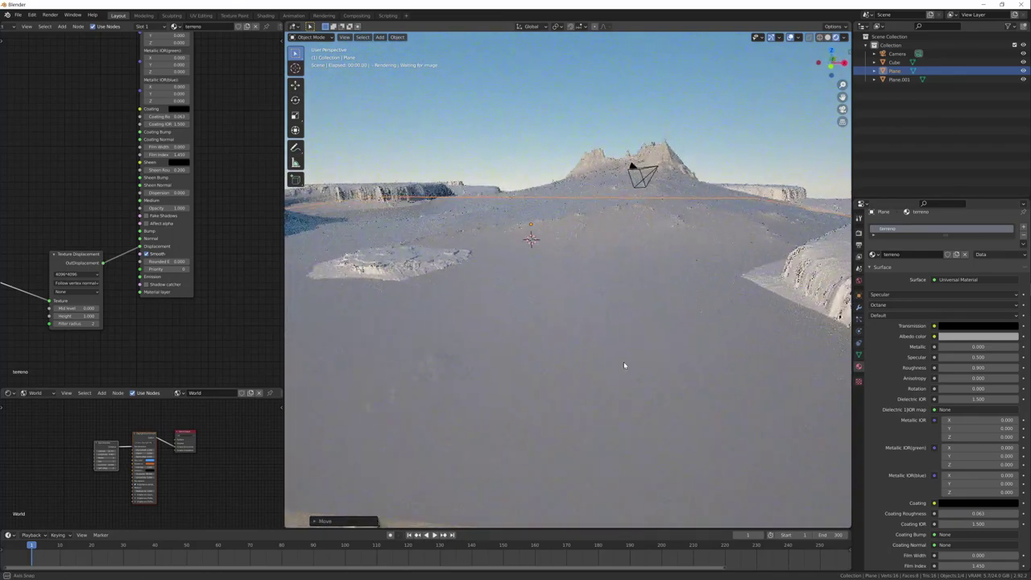
mouse_move(601, 365)
middle_down()
mouse_move(687, 352)
mouse_move(789, 365)
mouse_move(649, 358)
mouse_move(654, 323)
middle_up()
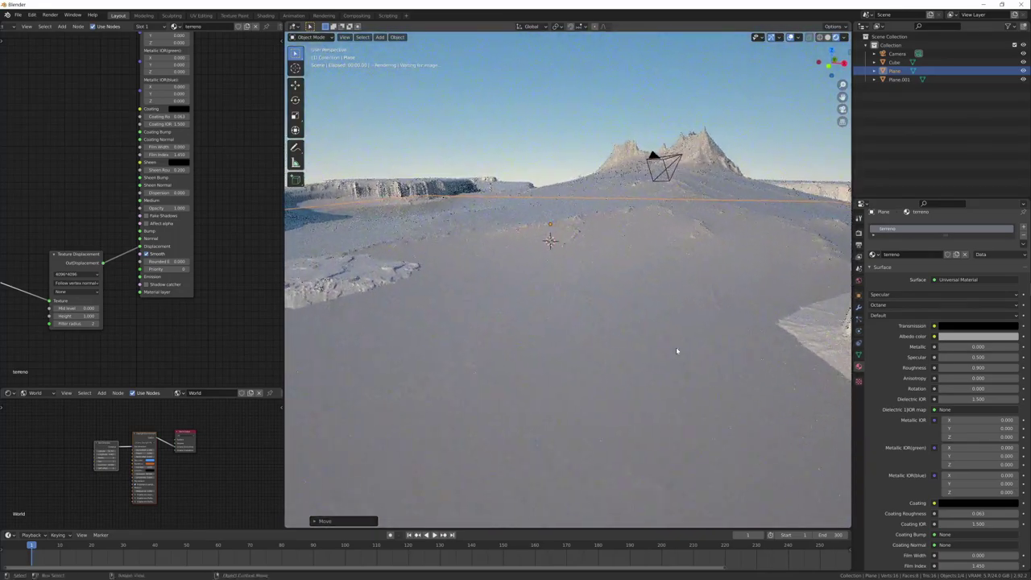
middle_drag(693, 350, 668, 372)
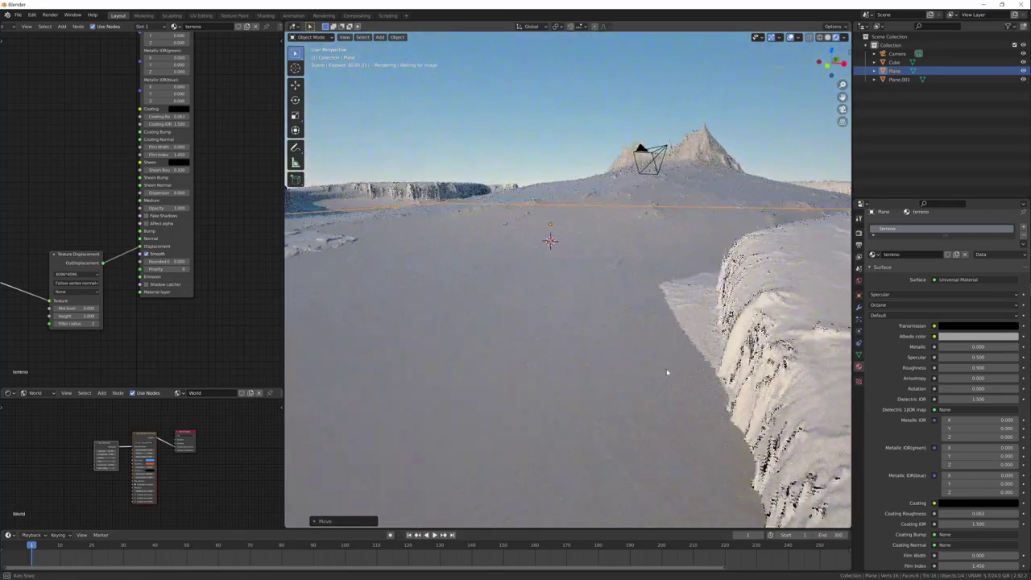
Select Plane.001, then orbit from a low horizon view up to an overhead view of the landscape
click(668, 373)
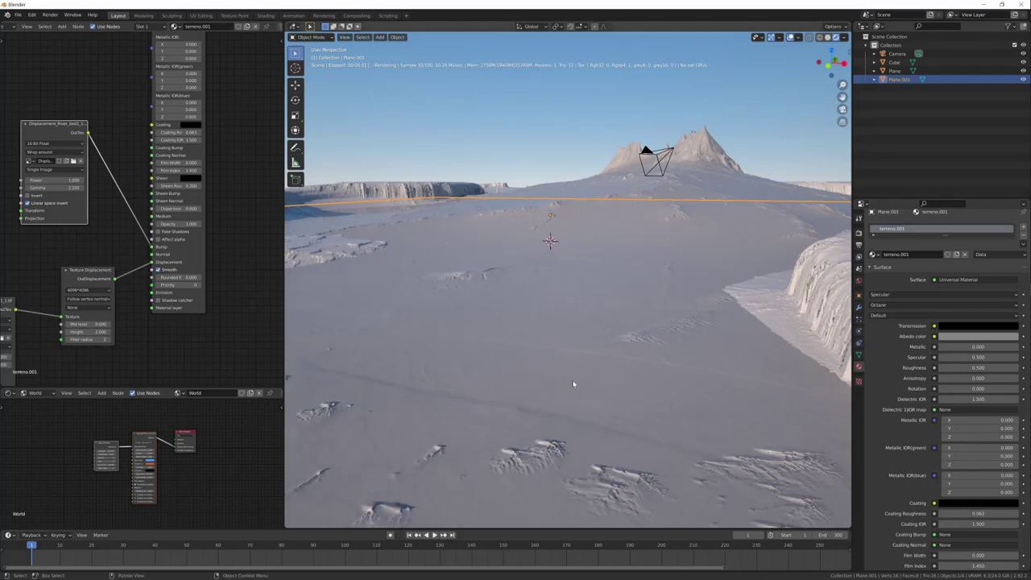
middle_drag(568, 392, 593, 392)
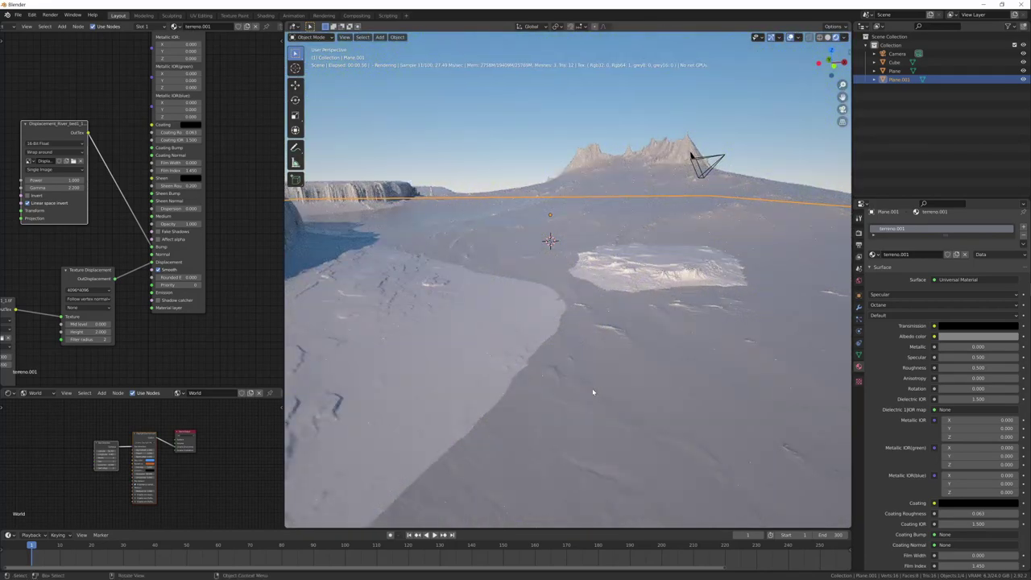
mouse_move(610, 345)
middle_down()
mouse_move(613, 321)
mouse_move(598, 331)
mouse_move(586, 323)
mouse_move(600, 328)
mouse_move(629, 309)
middle_up()
middle_drag(685, 157, 656, 299)
Duplicate the terrain into Plane.002, then rotate, enlarge and reposition the tile
key(shift+d)
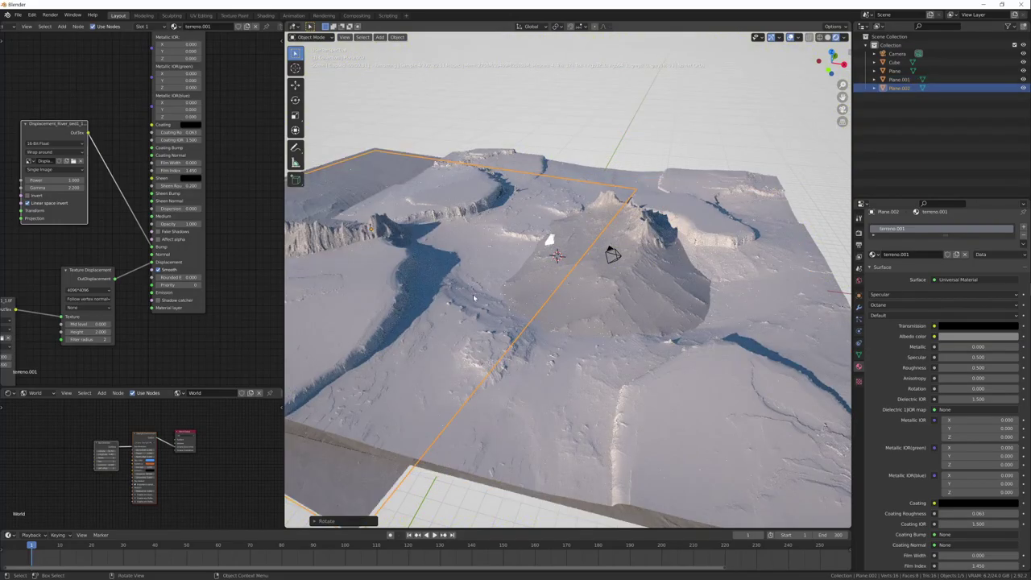
key(r)
click(477, 281)
key(s)
click(668, 258)
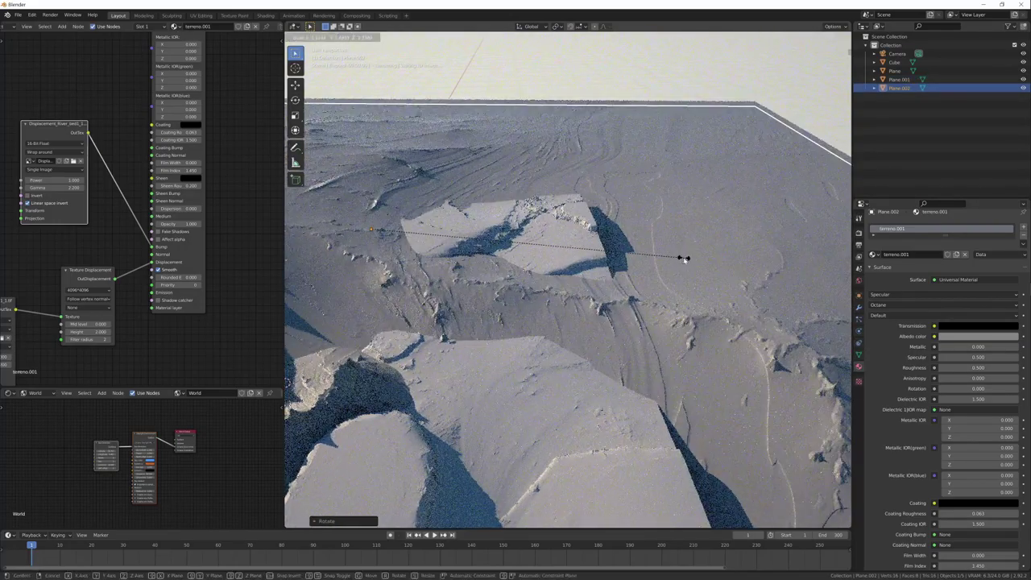
mouse_move(695, 345)
middle_down()
mouse_move(747, 226)
mouse_move(753, 235)
mouse_move(650, 175)
middle_up()
key(g)
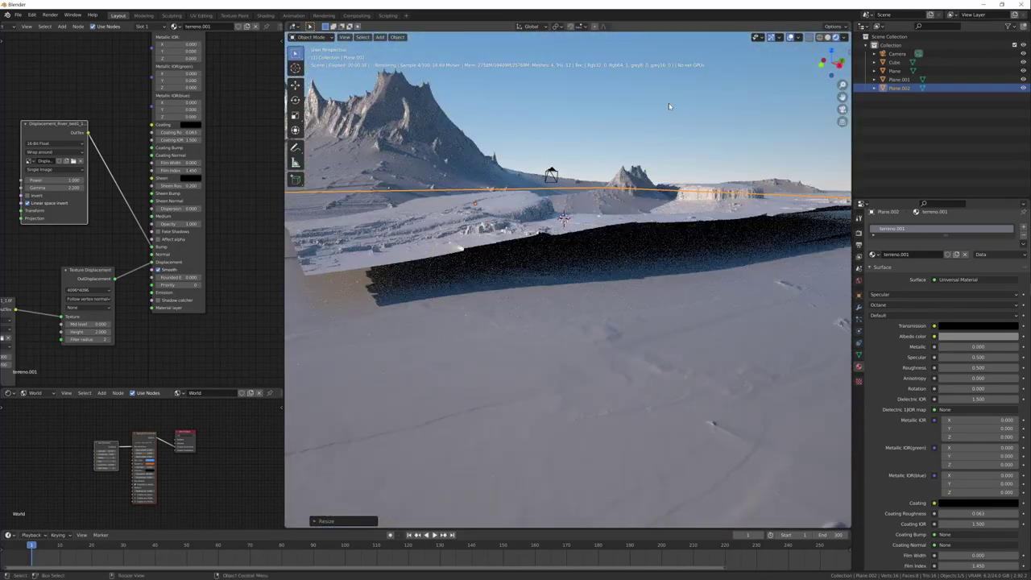
key(Escape)
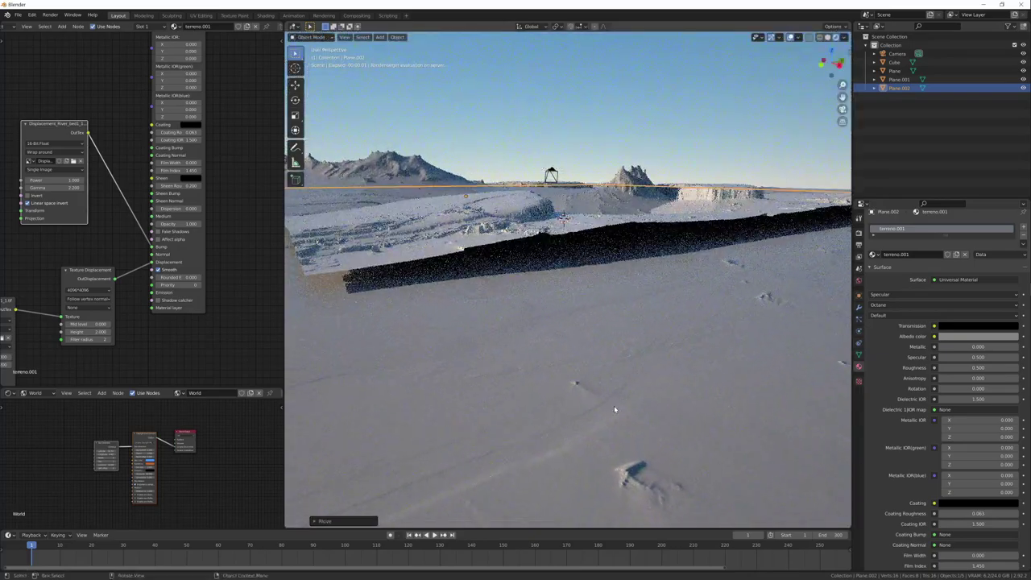
Duplicate the tile again into Plane.003 and place it to extend the landscape
key(shift+d)
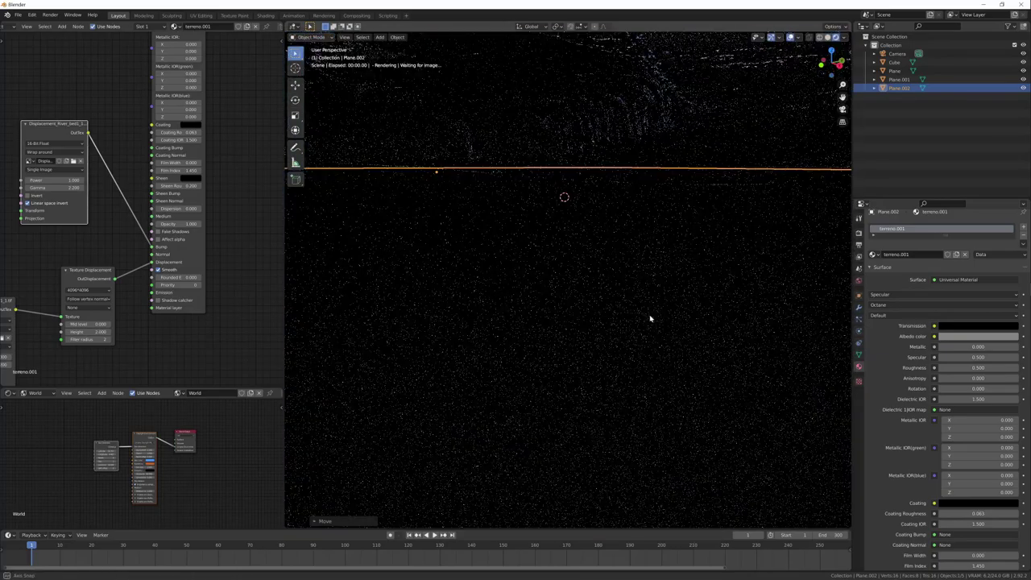
click(650, 319)
mouse_move(650, 319)
middle_down()
mouse_move(554, 366)
mouse_move(691, 391)
mouse_move(668, 396)
mouse_move(733, 305)
mouse_move(594, 362)
mouse_move(666, 374)
middle_up()
scroll(594, 362, down, 3)
scroll(603, 362, down, 3)
scroll(623, 361, down, 2)
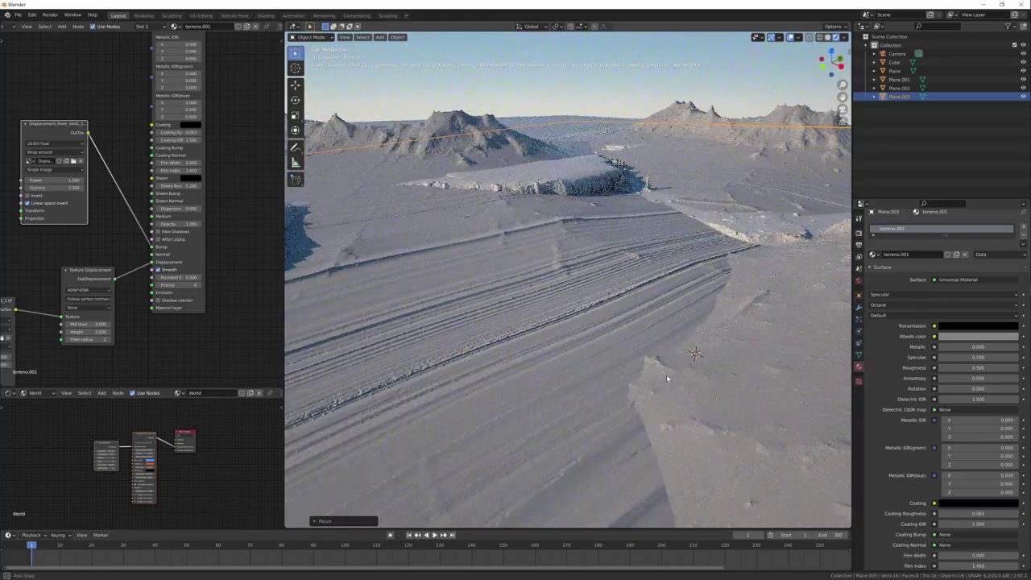
mouse_move(550, 368)
middle_down()
mouse_move(647, 306)
mouse_move(675, 310)
mouse_move(626, 338)
middle_up()
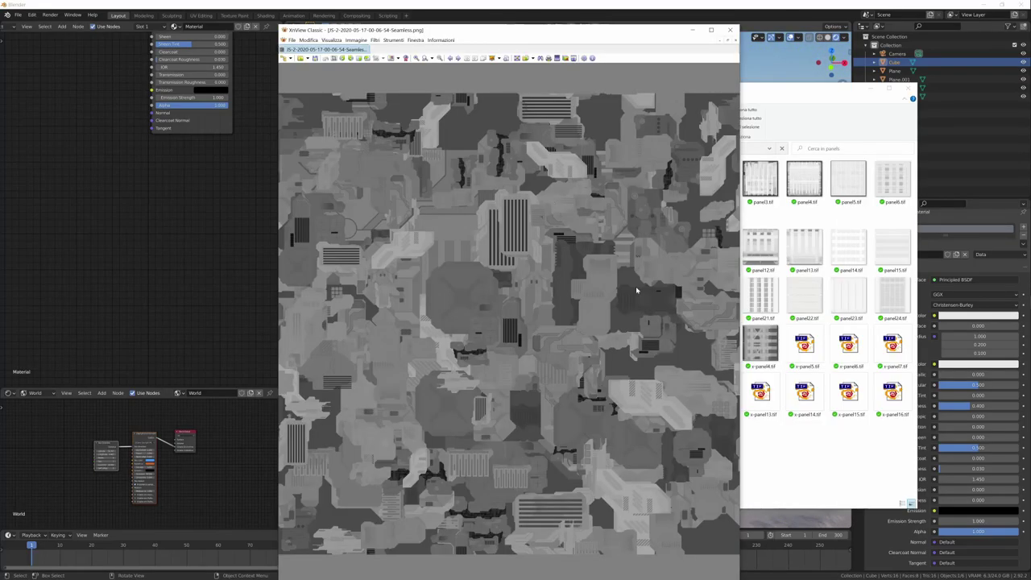
Close XnView Classic after previewing the seamless sci-fi panel texture
click(732, 31)
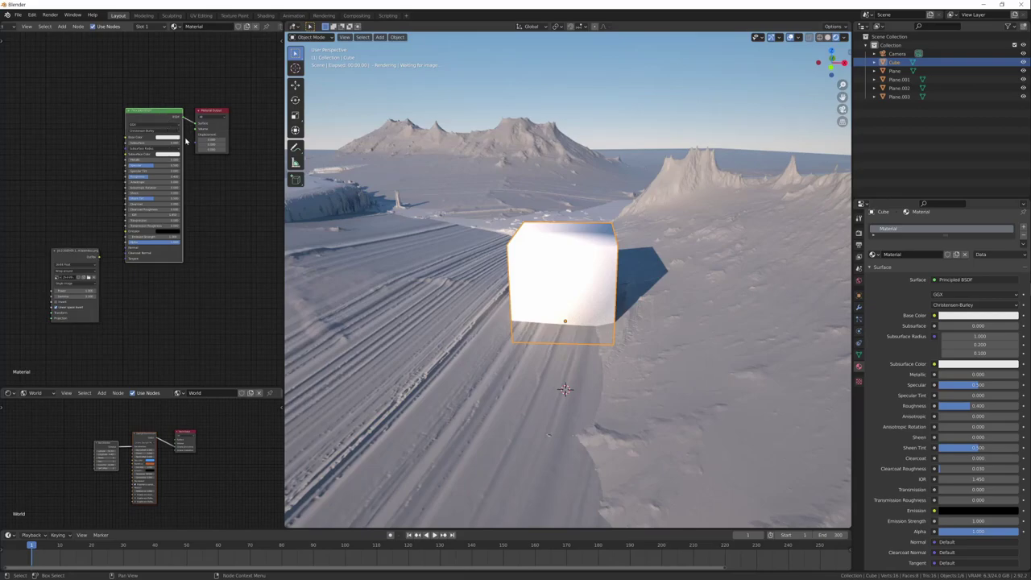
Replace the cube's Principled BSDF with a Universal Material linked to the output Surface
key(x)
drag(214, 115, 219, 133)
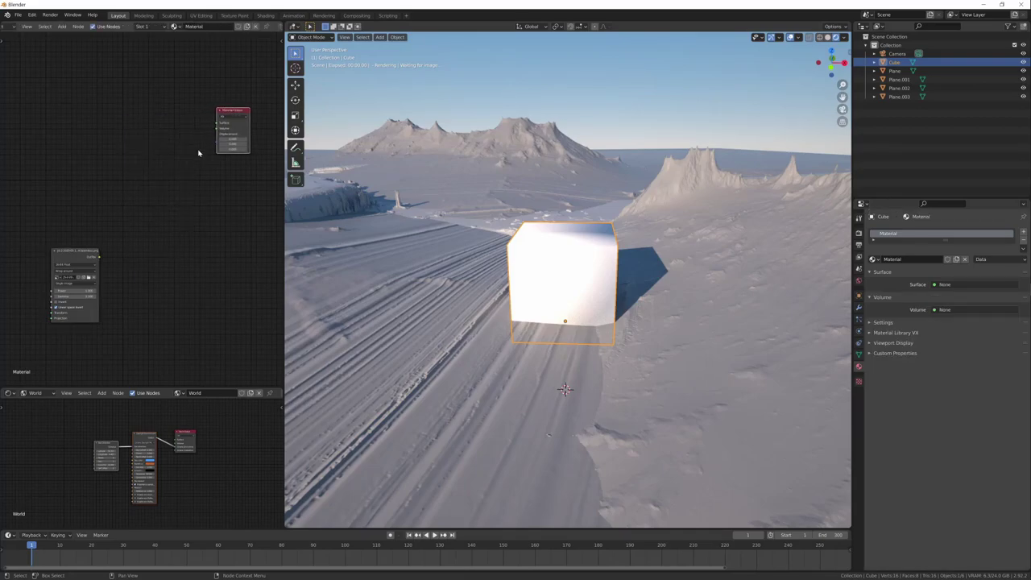
key(shift+a)
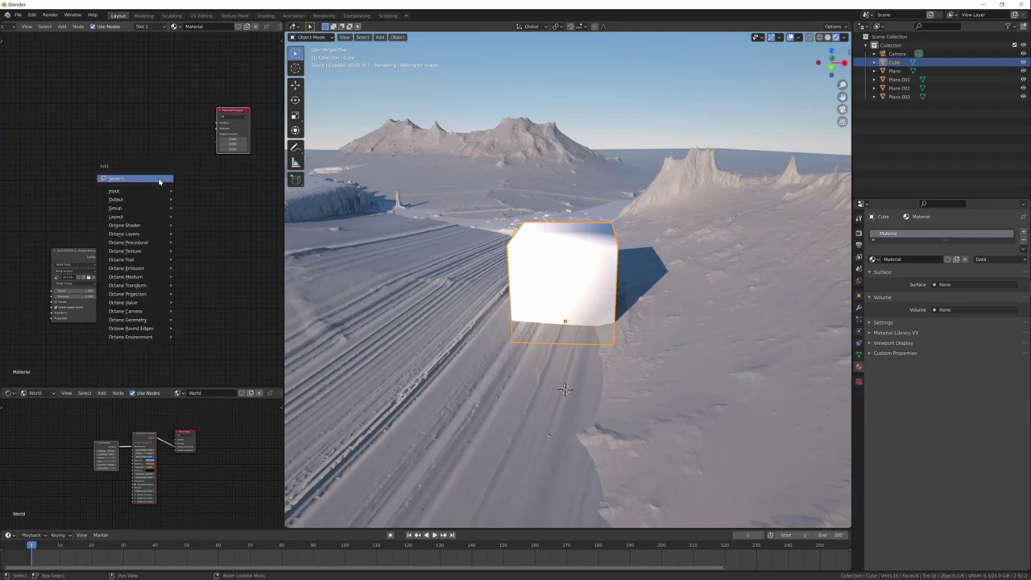
click(159, 181)
text(un)
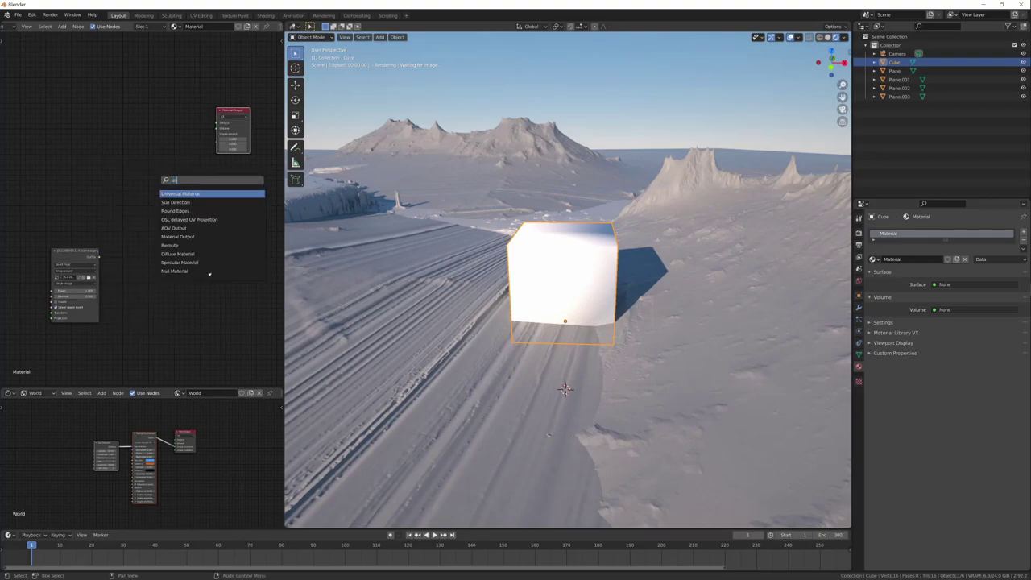
key(Return)
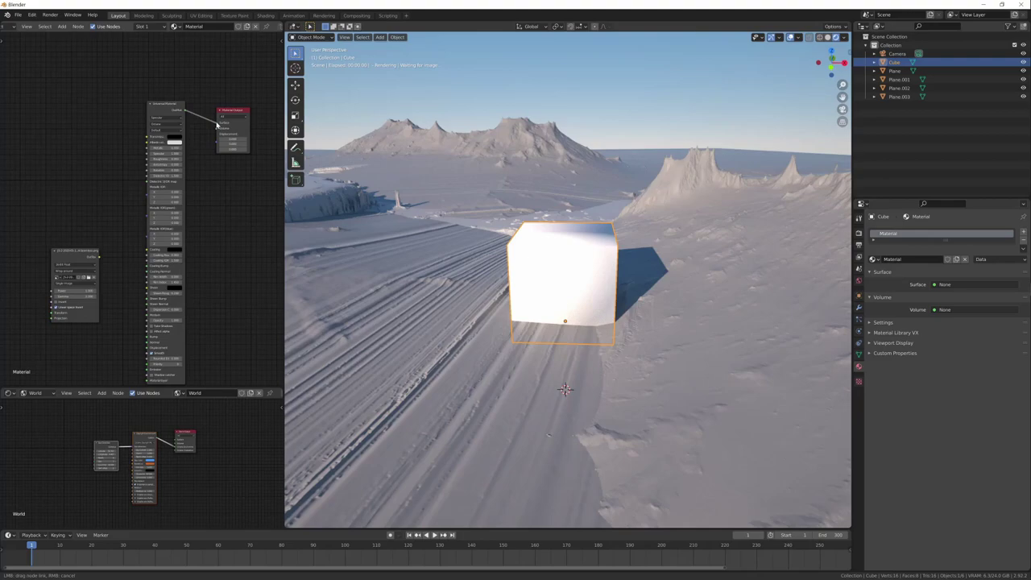
drag(216, 125, 218, 126)
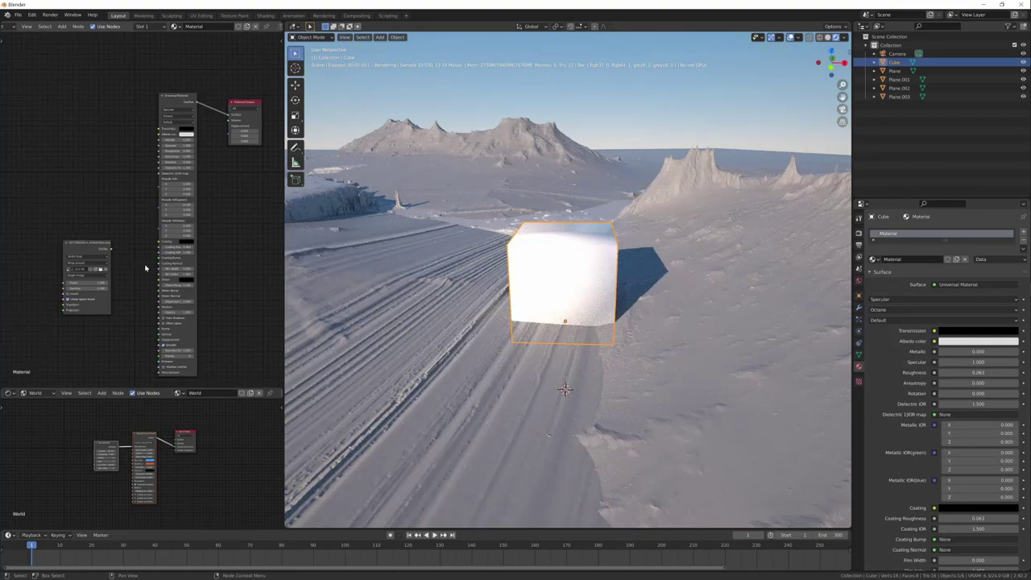
Add a Texture Displacement node fed by the sci-fi panel image texture
middle_drag(146, 268, 135, 296)
key(shift+a)
key(Return)
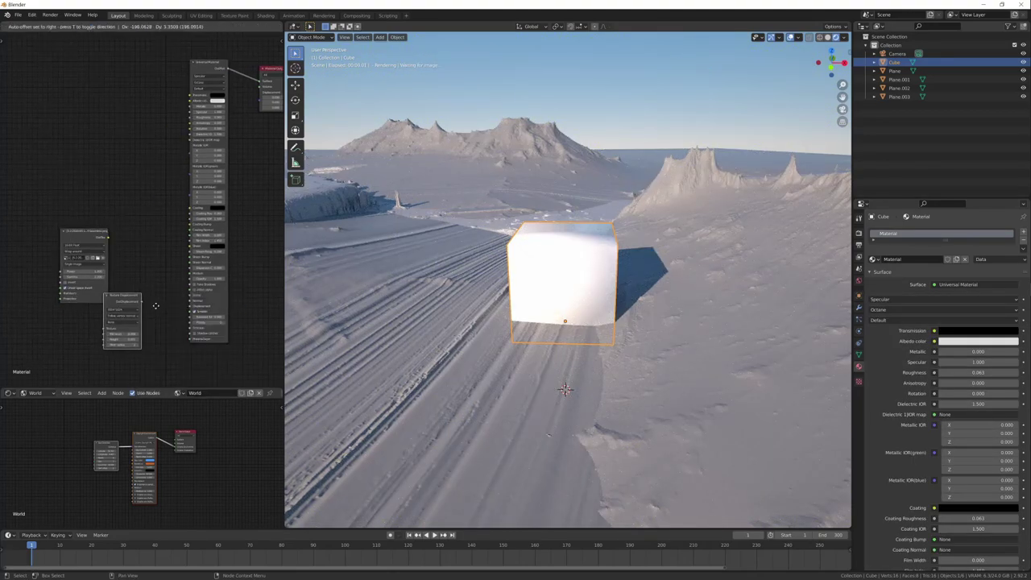
click(182, 303)
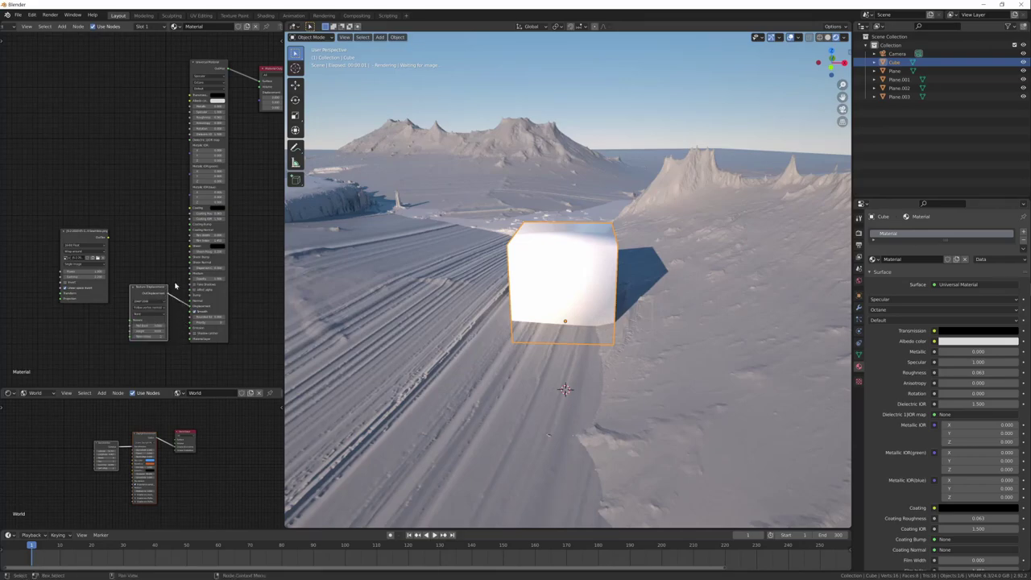
drag(107, 237, 131, 320)
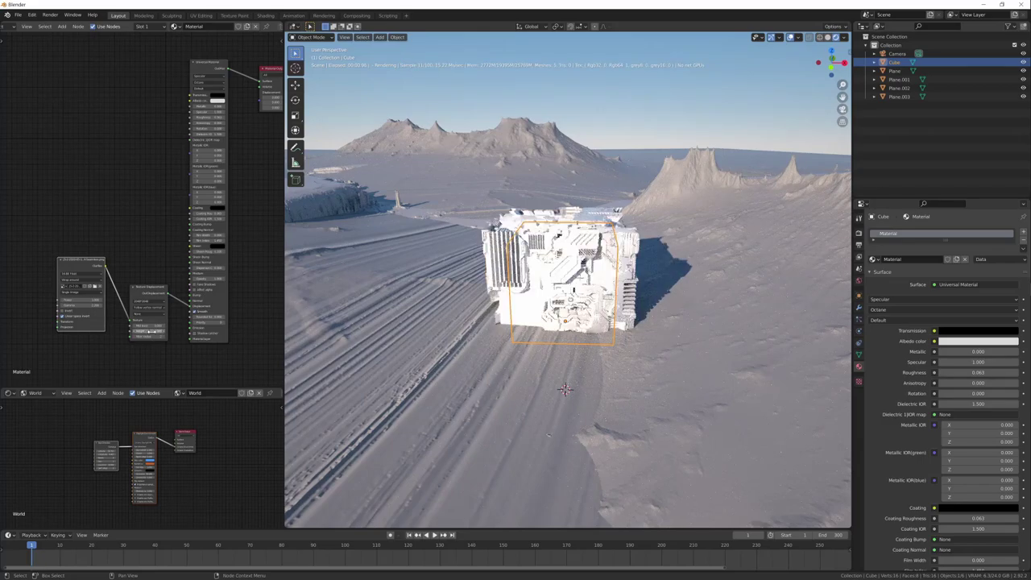
Move the panel cube's mesh along Y in Edit Mode
mouse_move(612, 322)
middle_down()
mouse_move(669, 274)
mouse_move(603, 374)
middle_up()
scroll(670, 274, up, 2)
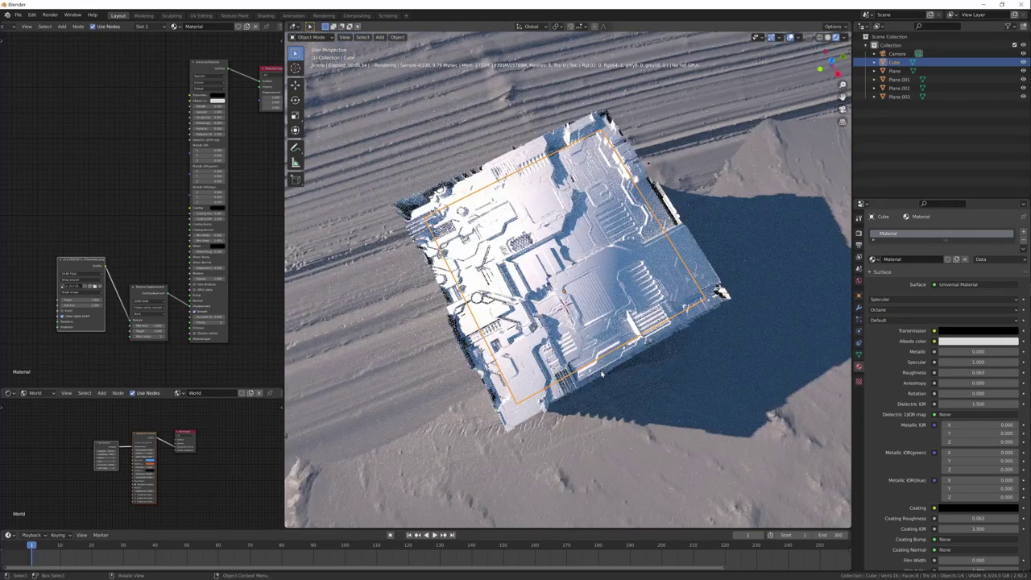
mouse_move(623, 334)
middle_down()
mouse_move(564, 449)
mouse_move(596, 386)
mouse_move(636, 427)
mouse_move(709, 339)
mouse_move(677, 379)
middle_up()
key(g)
key(y)
click(719, 319)
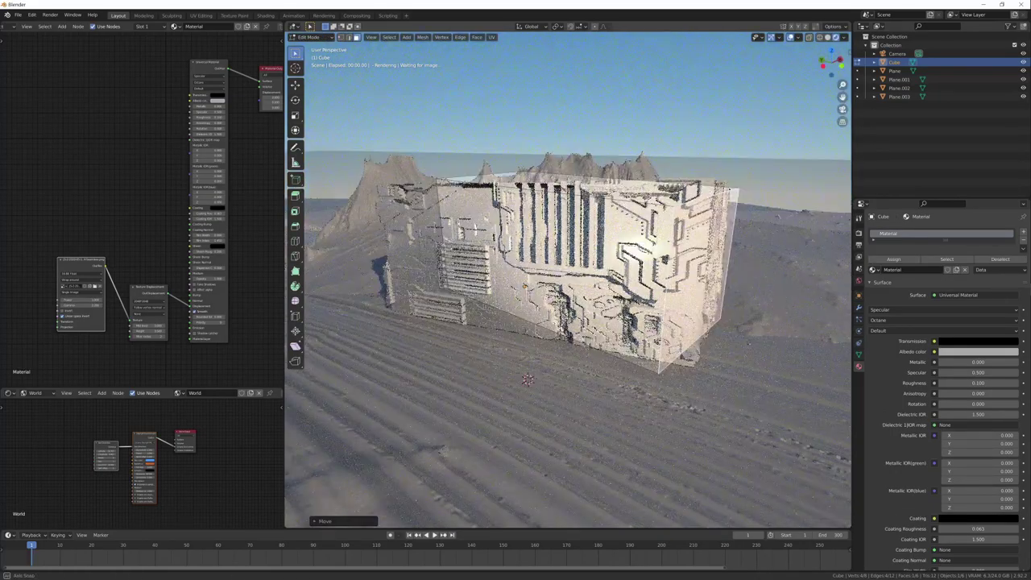
key(Tab)
Reselect the cube and rotate its mesh in Edit Mode into a tilted block
mouse_move(542, 364)
middle_down()
mouse_move(564, 338)
mouse_move(629, 306)
mouse_move(682, 321)
middle_up()
click(564, 339)
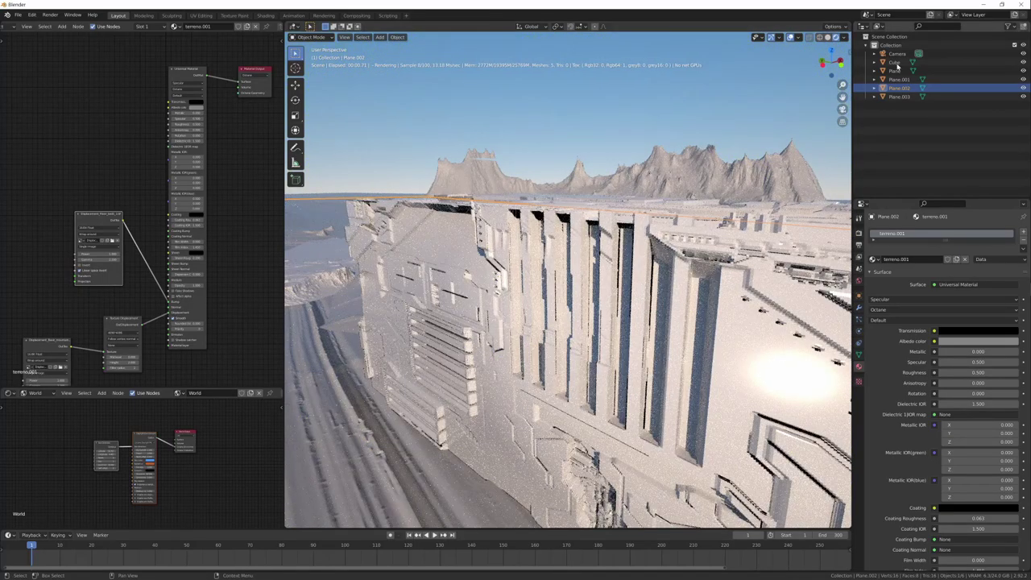
click(651, 320)
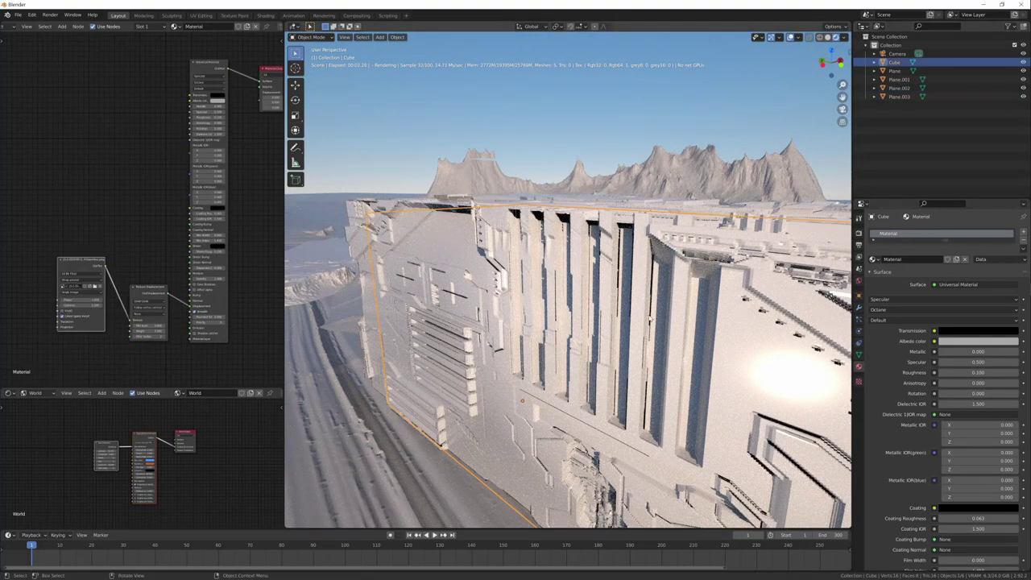
mouse_move(651, 320)
middle_down()
mouse_move(824, 461)
mouse_move(709, 443)
middle_up()
key(Tab)
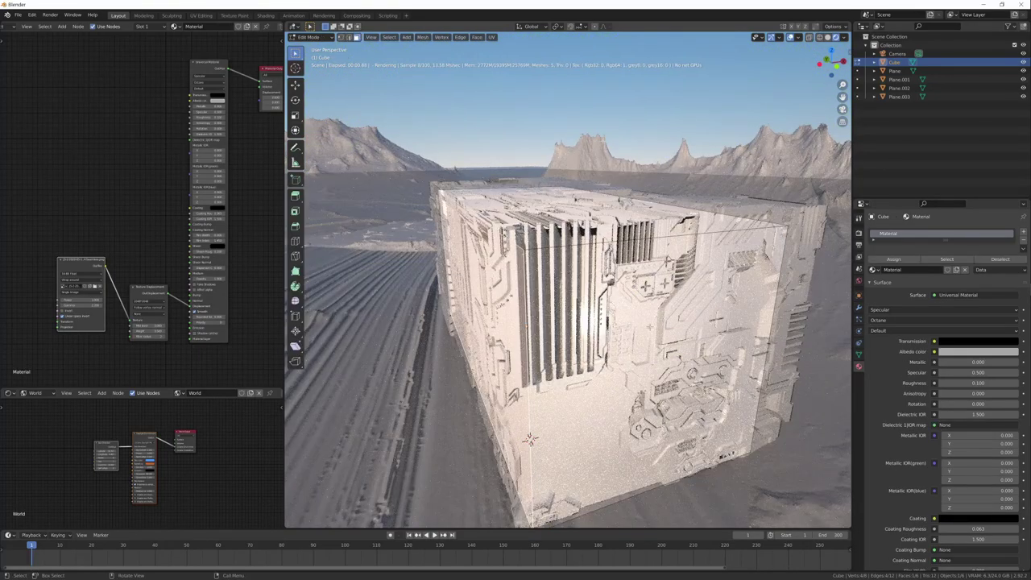
key(r)
click(697, 473)
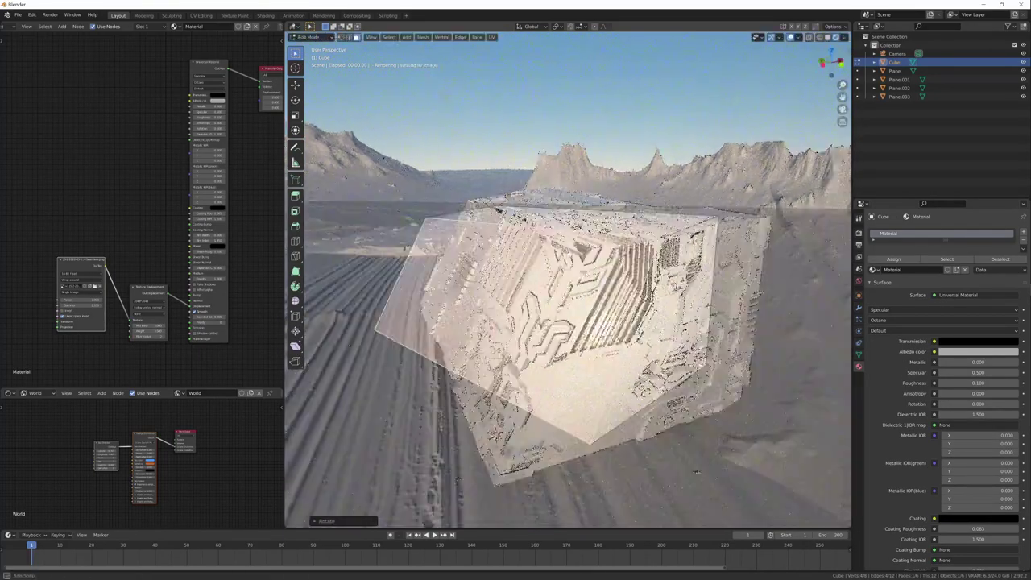
Shift the cube's mesh along X and return to Object Mode
mouse_move(697, 473)
middle_down()
mouse_move(645, 452)
mouse_move(576, 361)
middle_up()
key(g)
key(x)
key(Return)
key(Tab)
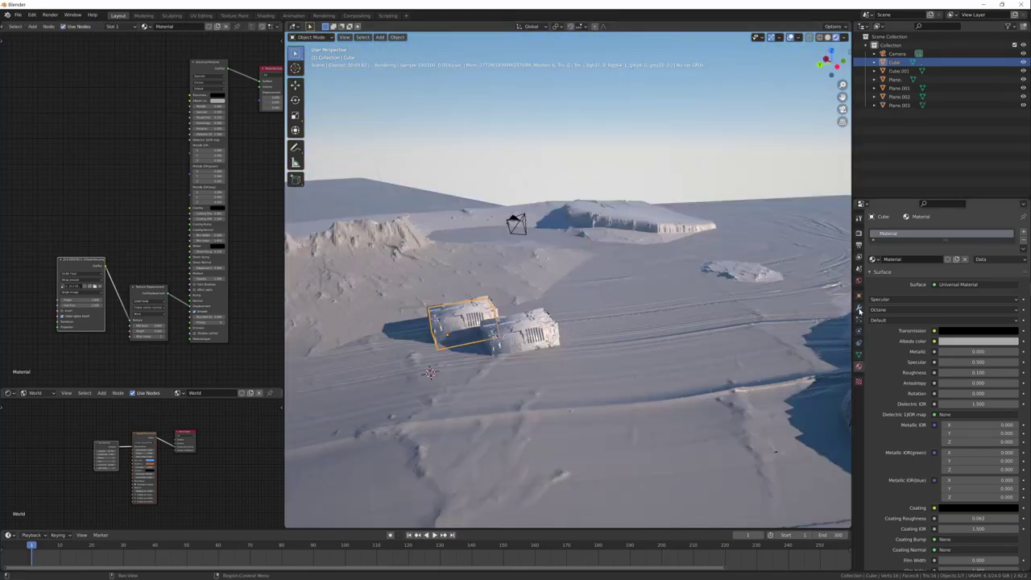
Add an Array modifier to the block with X offset factor 0 and Y offset factor 2
click(859, 310)
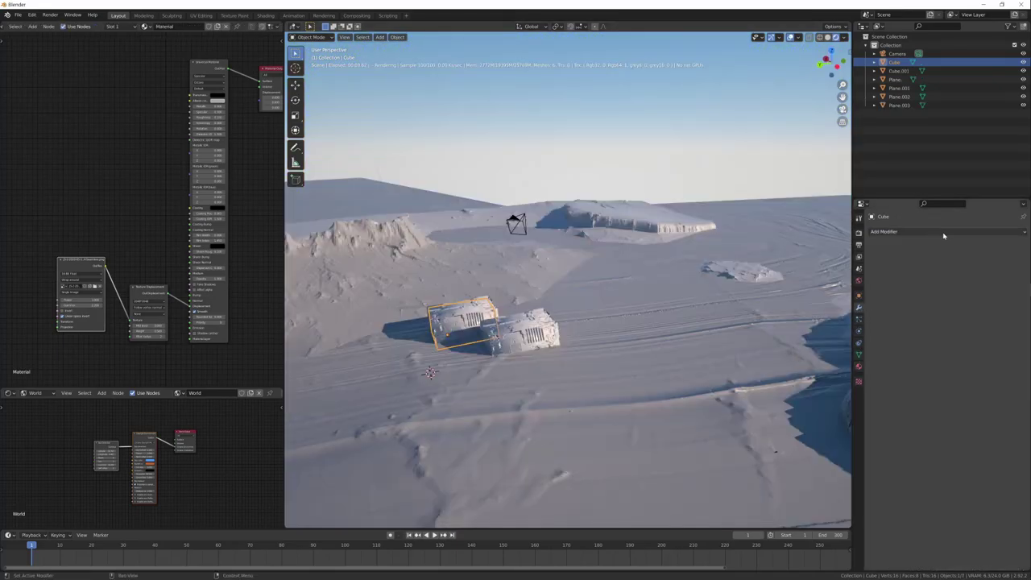
click(925, 232)
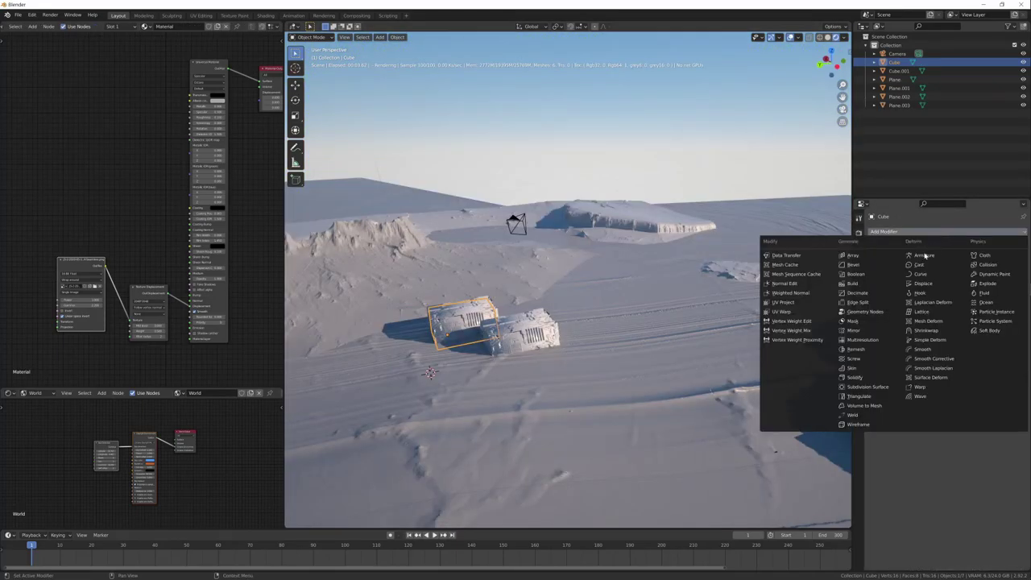
click(877, 257)
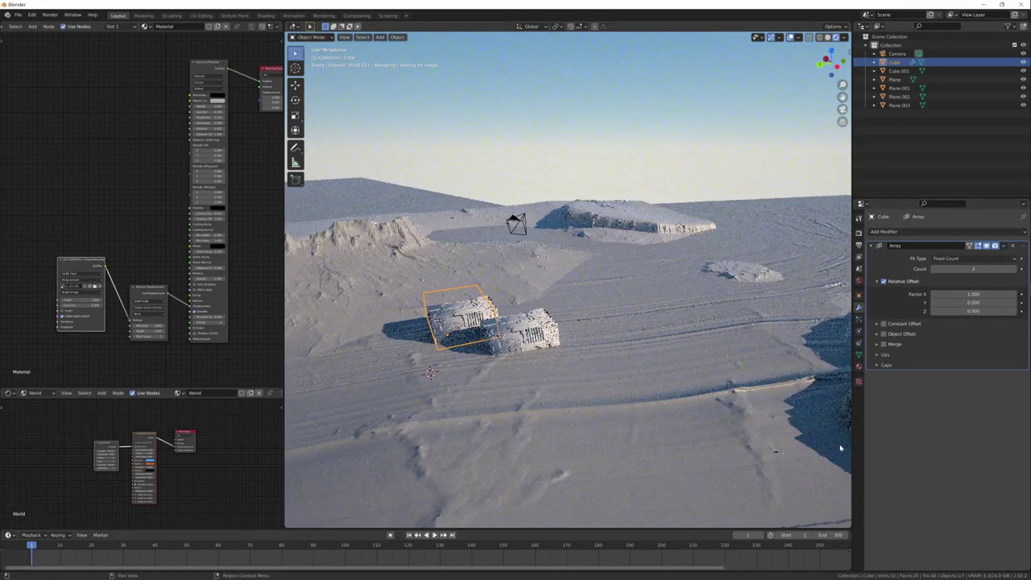
double_click(973, 295)
text(0)
key(Tab)
text(2)
key(Return)
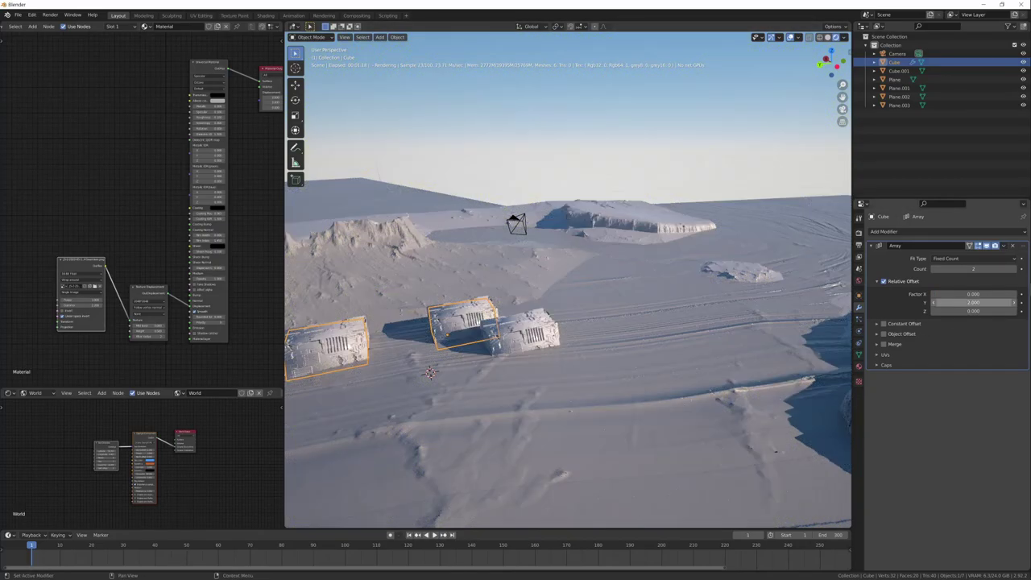
key(Return)
middle_drag(986, 302, 733, 386)
Scale Cube.001 along Z into a slab and tilt its geometry about X
click(632, 355)
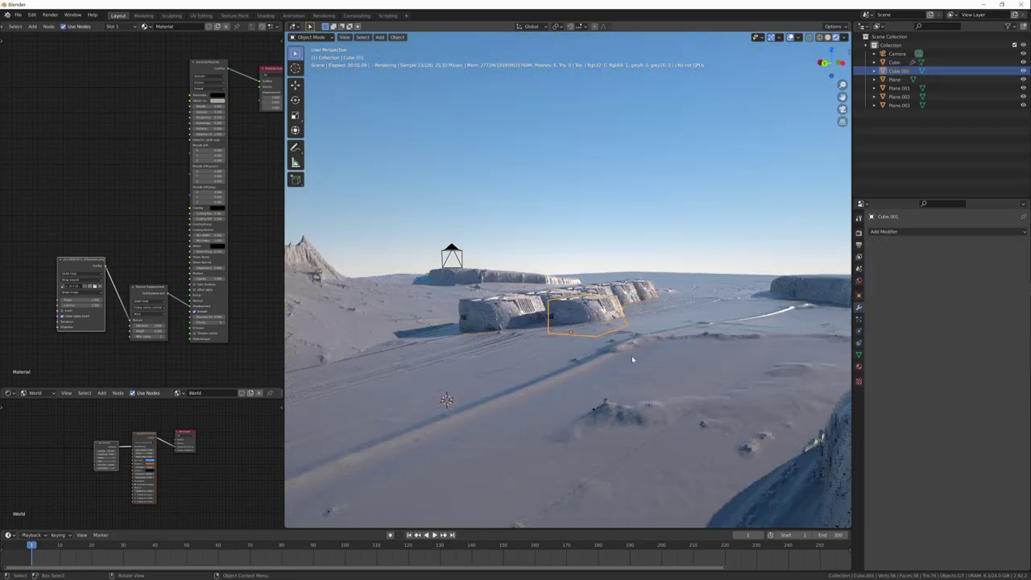
key(s)
key(z)
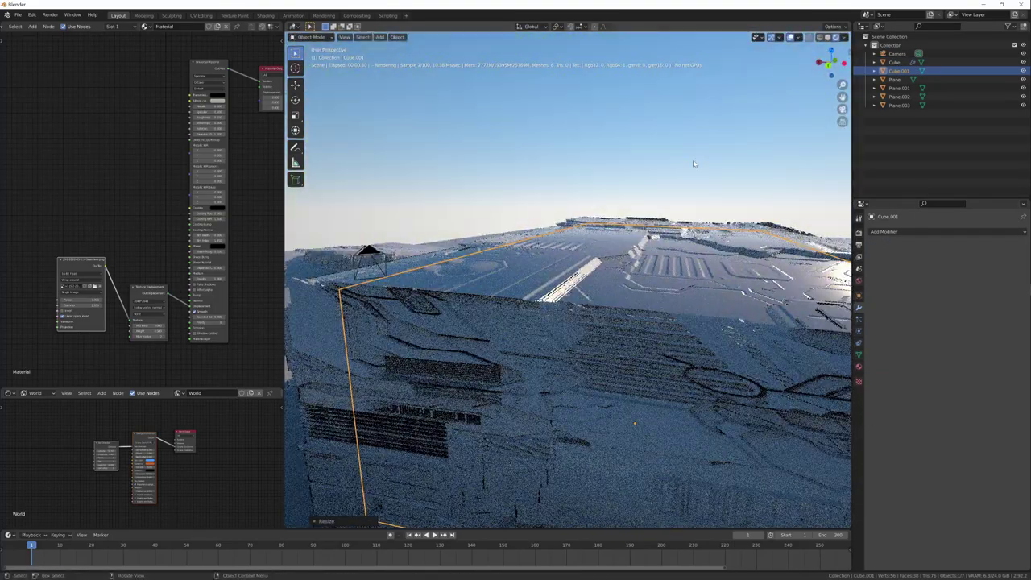
right_click(596, 333)
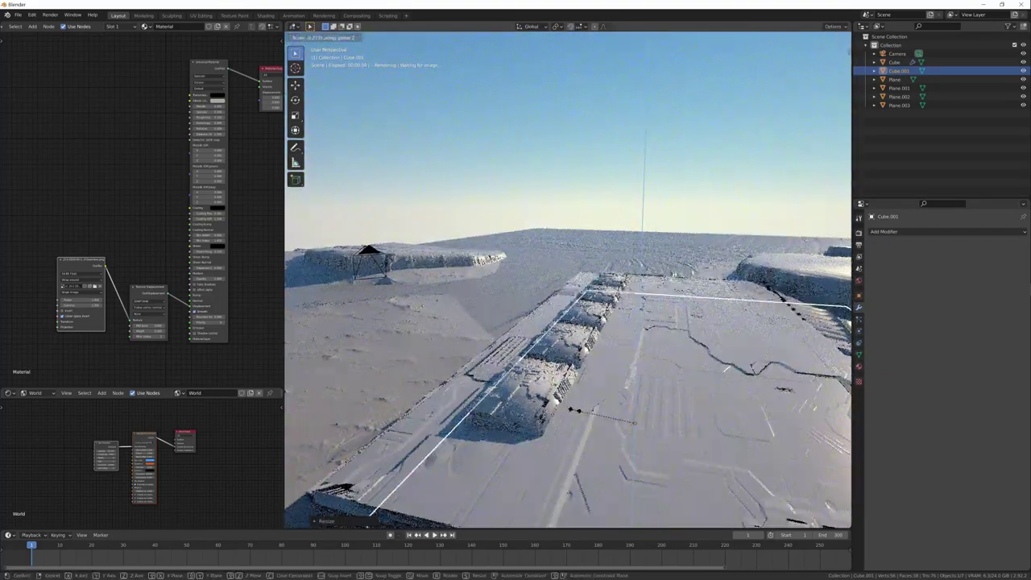
key(Tab)
middle_drag(669, 465, 797, 350)
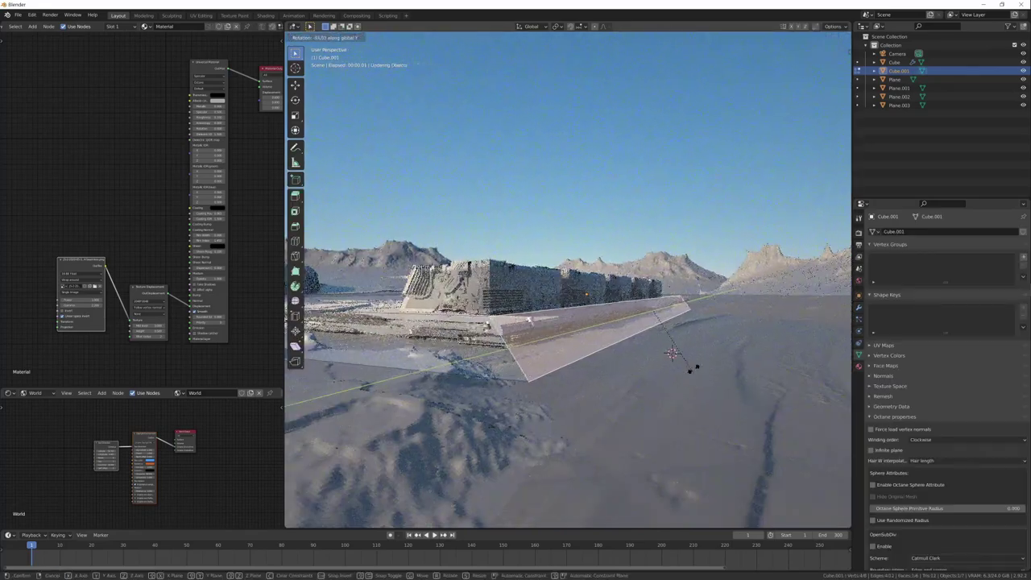
middle_drag(580, 394, 548, 379)
key(r)
key(x)
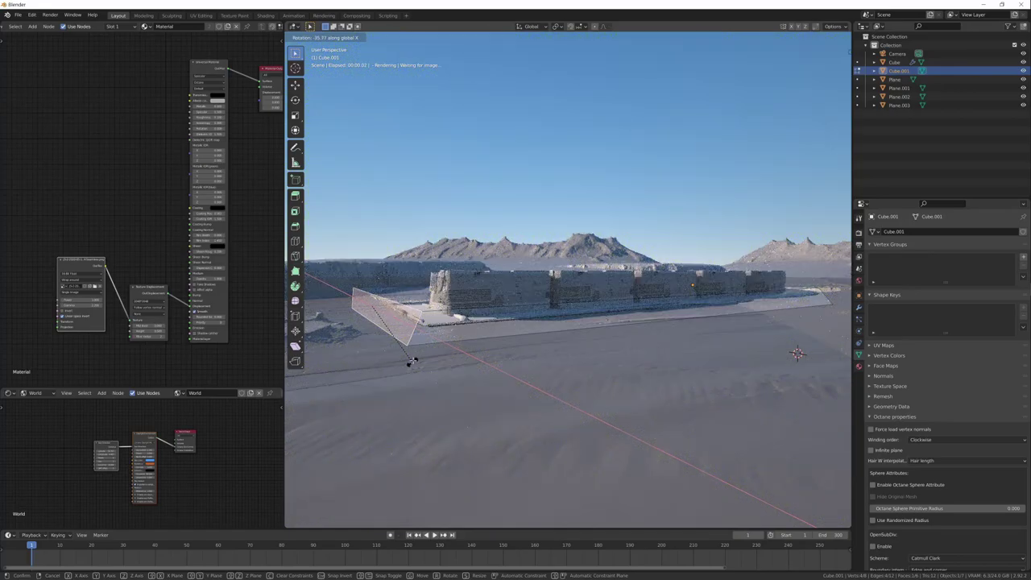
click(409, 357)
key(Tab)
mouse_move(409, 357)
middle_down()
mouse_move(534, 357)
mouse_move(551, 403)
middle_up()
Reposition the base slab and add a loop cut across its mesh
key(g)
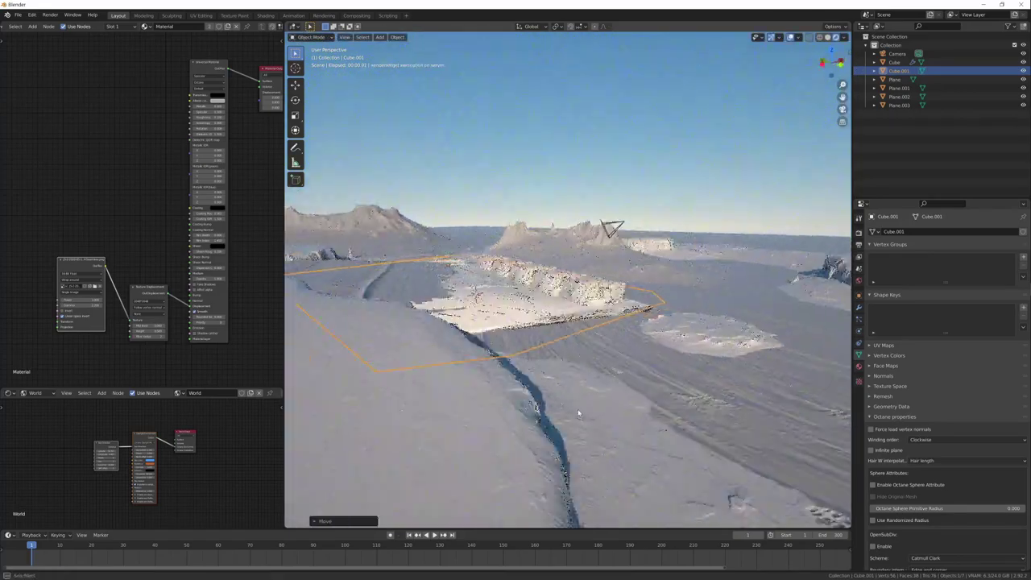
click(618, 360)
middle_drag(618, 361, 528, 388)
key(Tab)
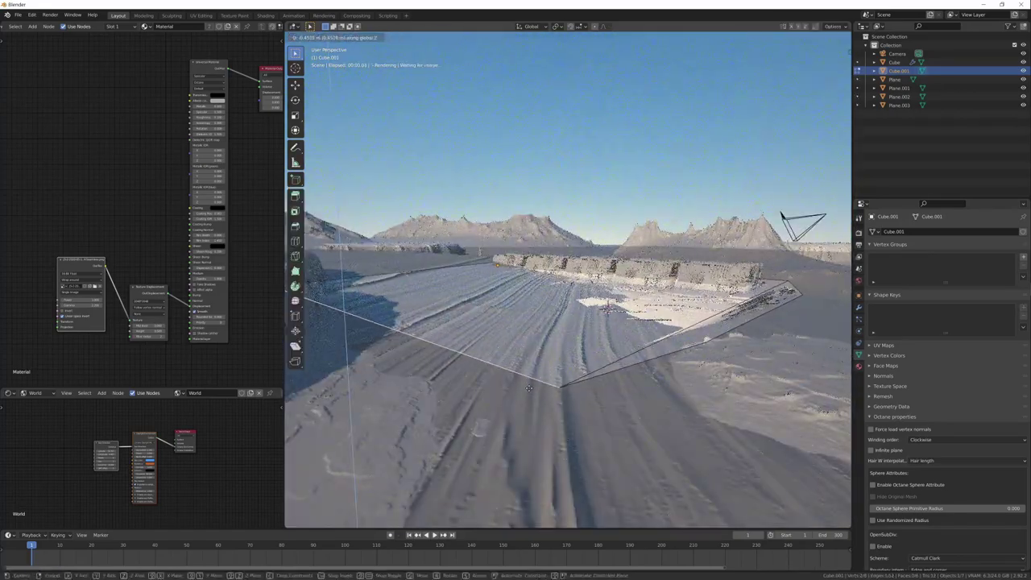
click(694, 330)
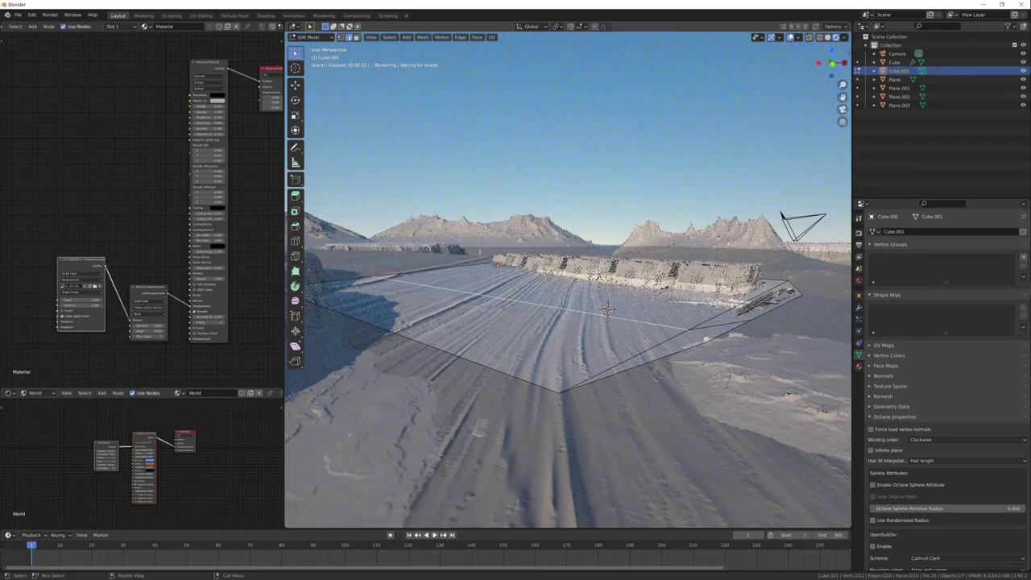
key(Tab)
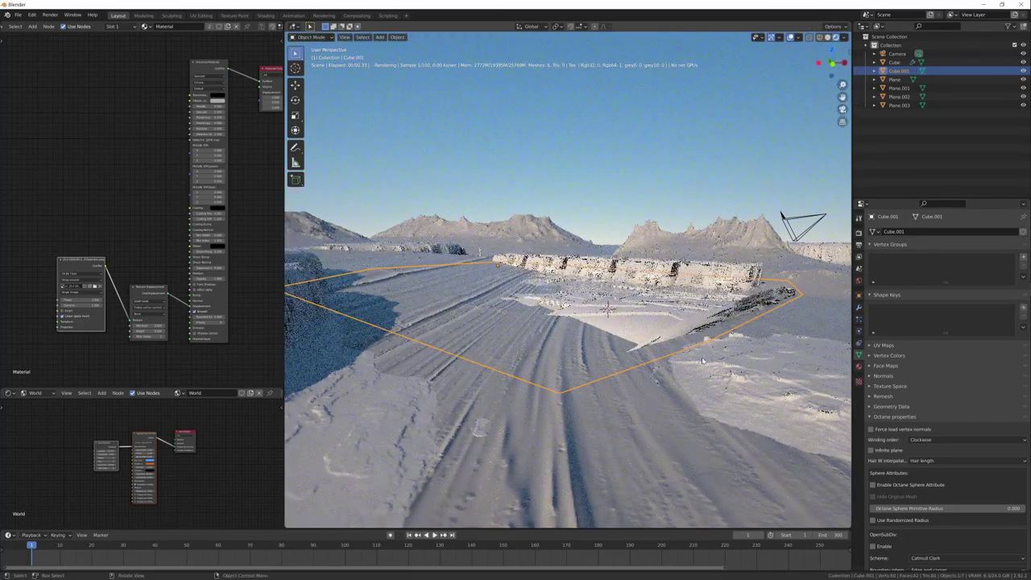
Raise the slab along Z and Smart UV-unwrap it so the panel displacement appears
key(g)
key(z)
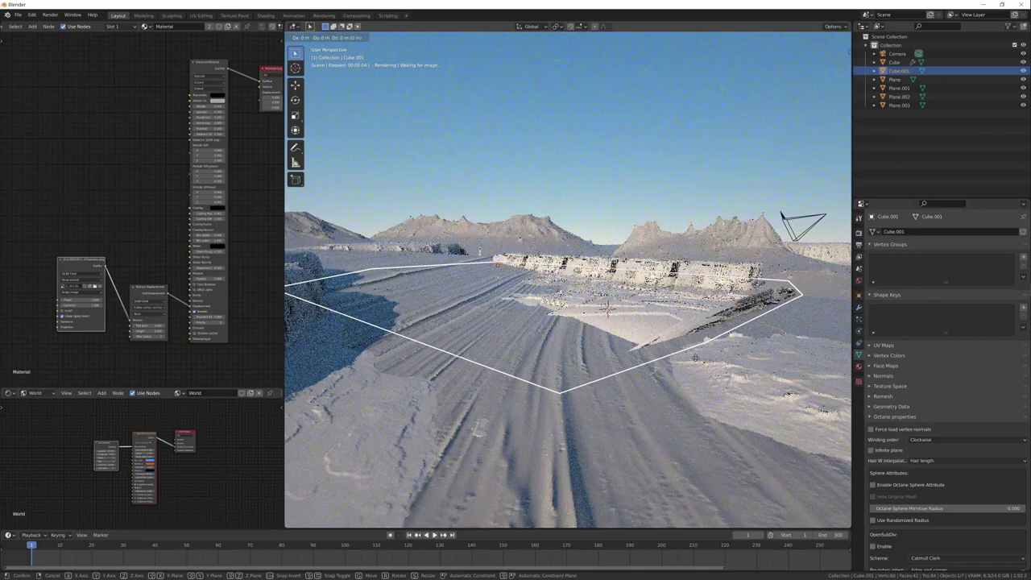
click(698, 361)
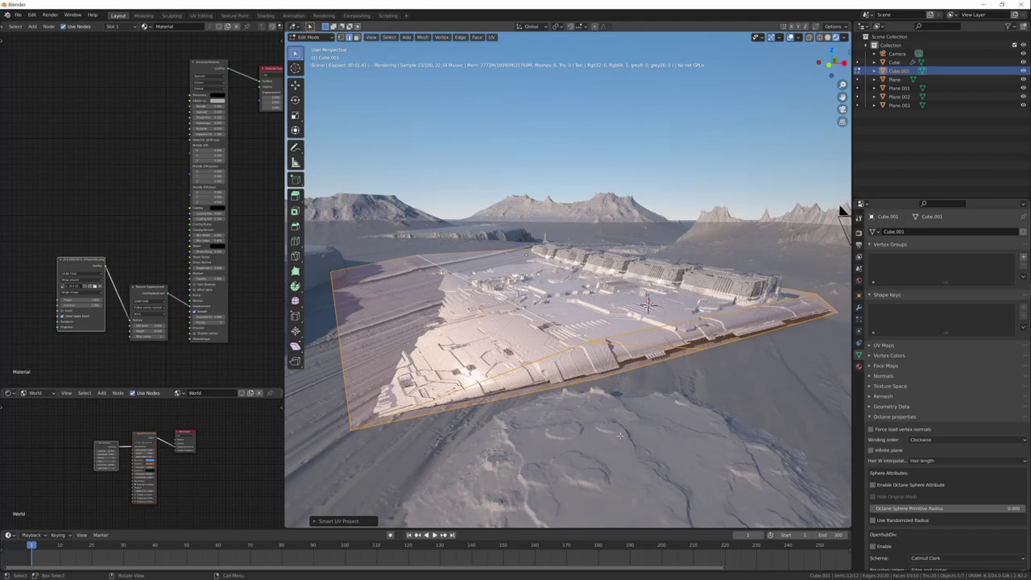
key(Tab)
middle_drag(621, 436, 714, 375)
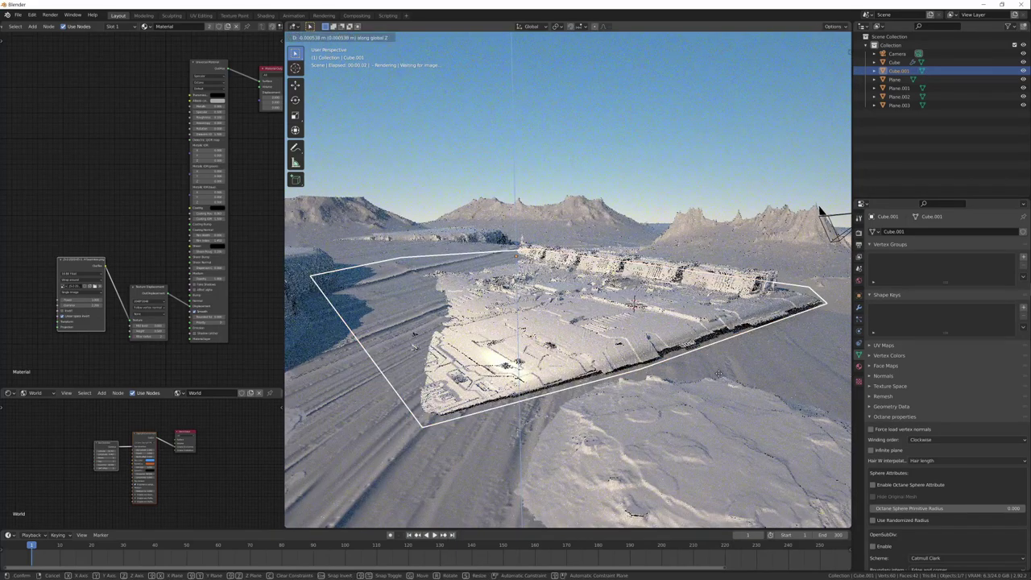
mouse_move(720, 378)
middle_down()
mouse_move(701, 394)
mouse_move(680, 385)
middle_up()
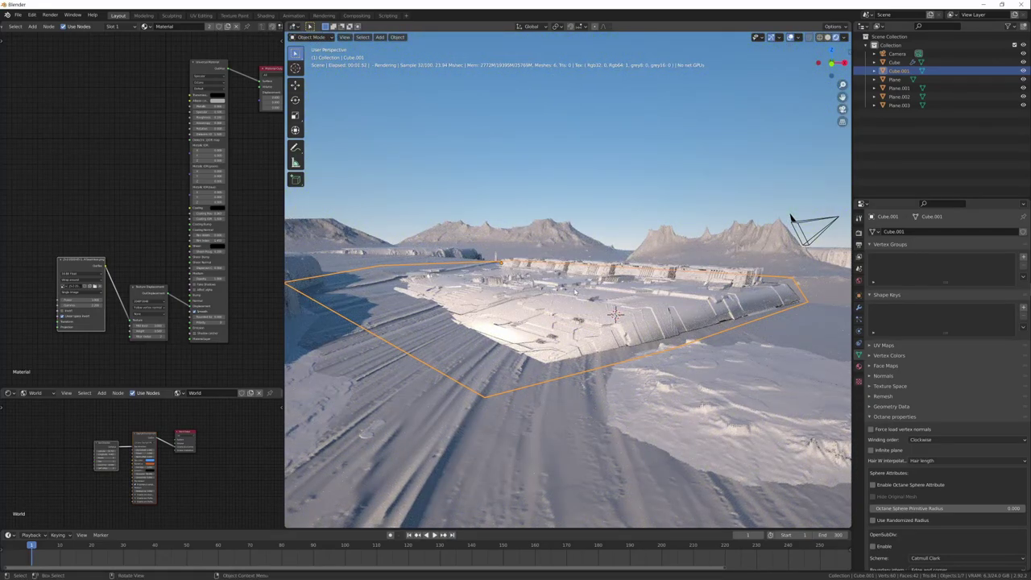
key(shift+a)
Add a cube, rotate it about Z, place it on the slab and stretch it upward
click(620, 289)
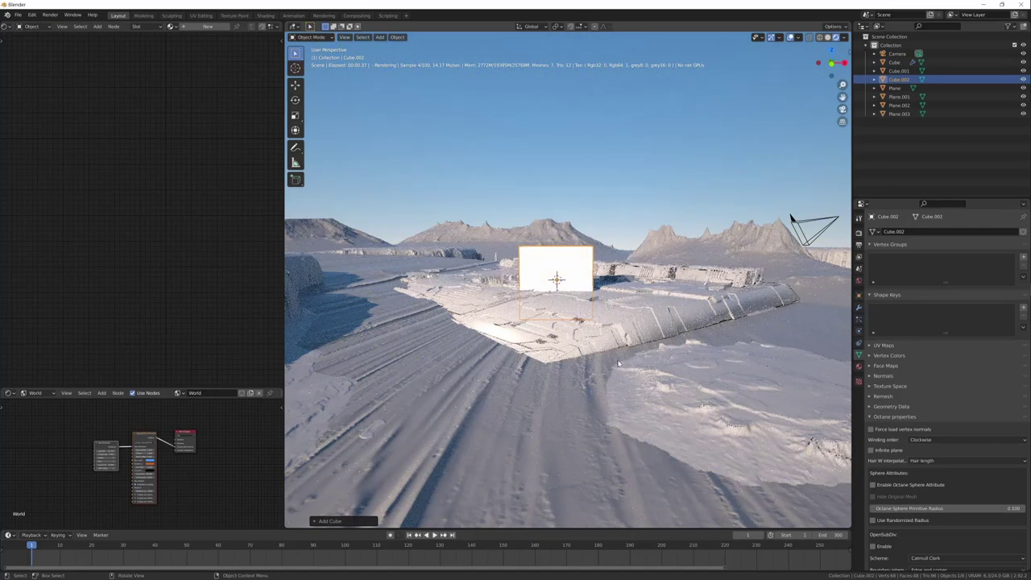
key(r)
key(z)
click(614, 377)
middle_drag(614, 377, 835, 188)
key(g)
click(711, 330)
key(s)
key(z)
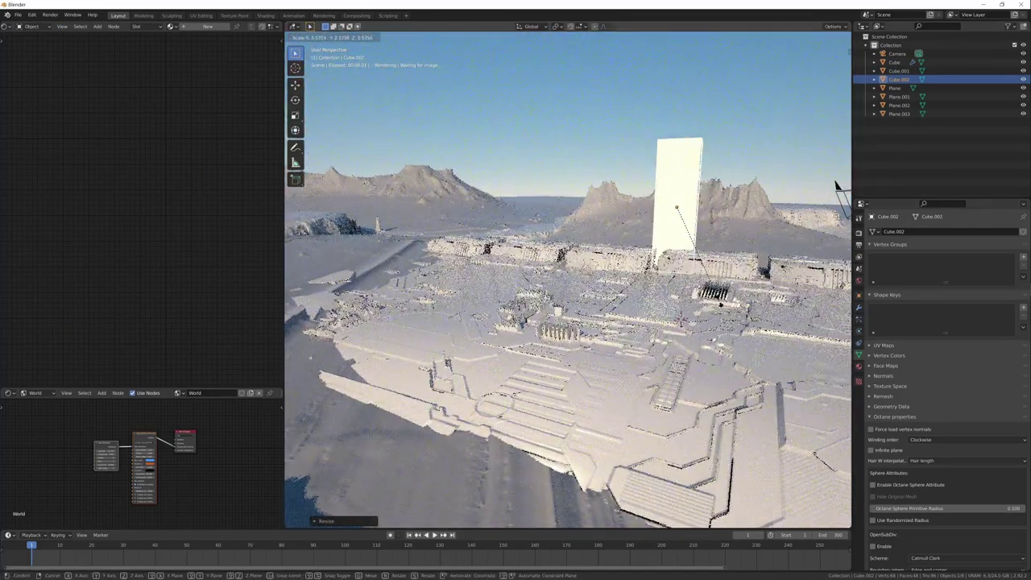
mouse_move(564, 322)
middle_down()
mouse_move(637, 411)
mouse_move(682, 307)
middle_up()
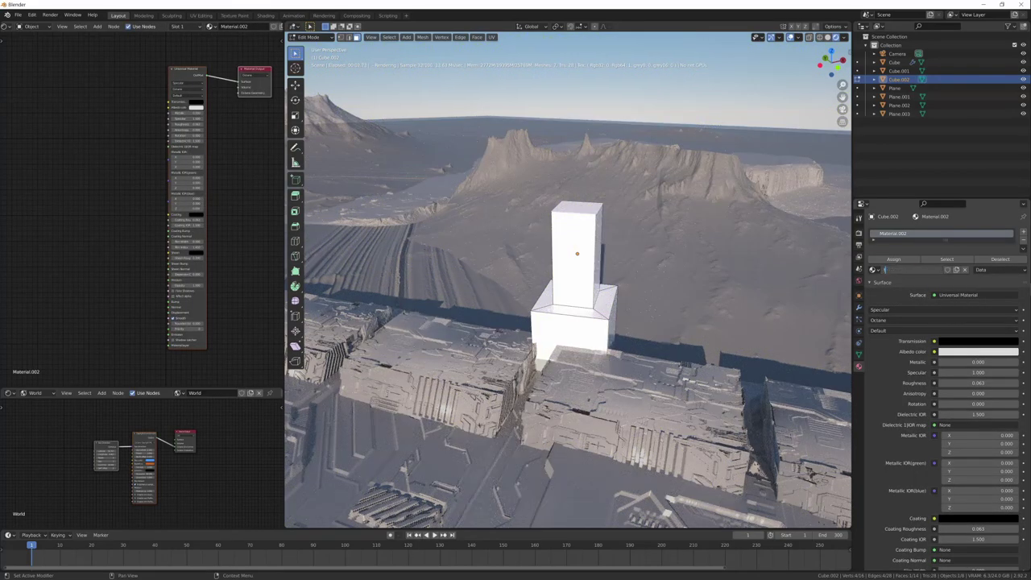
Give the tower two materials, torre and torre.sopra, assigning each to its faces
text(torre)
key(Return)
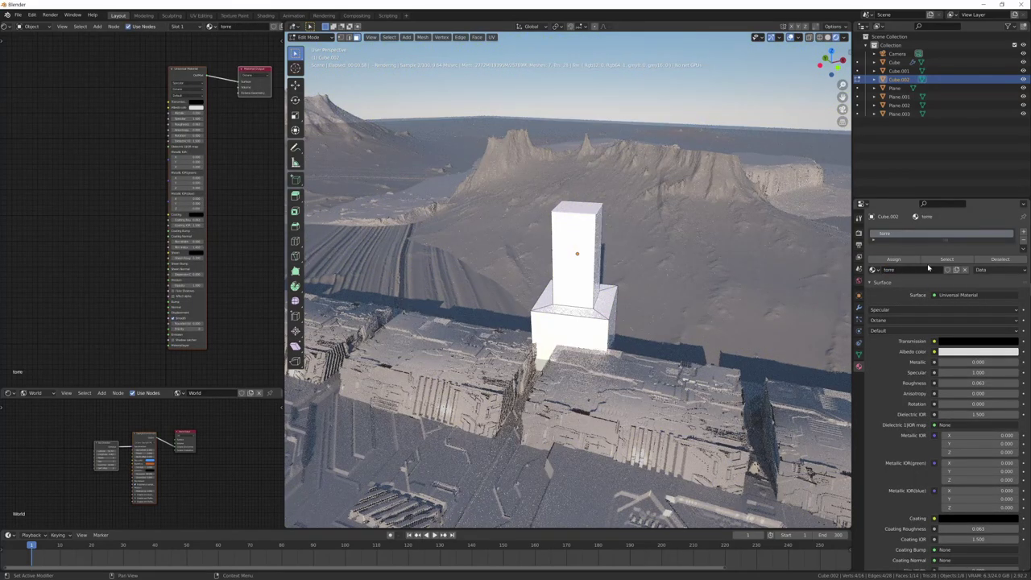
click(1023, 226)
click(890, 289)
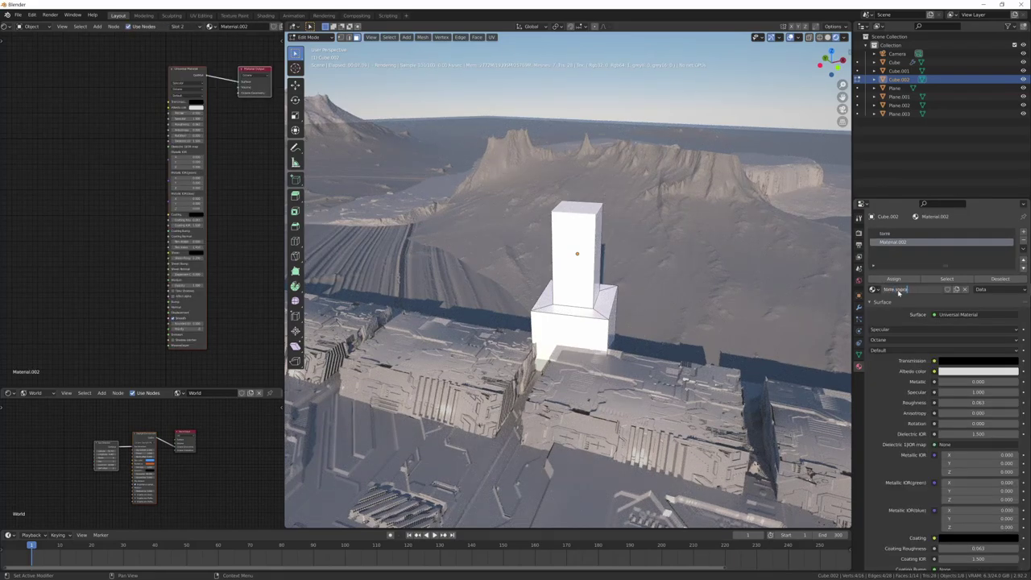
click(606, 233)
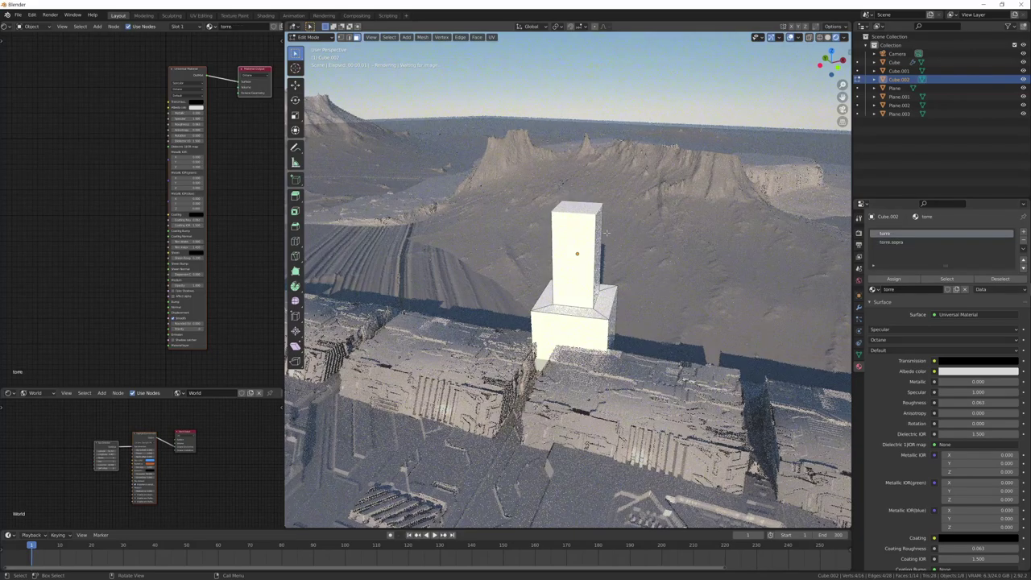
click(901, 241)
key(Tab)
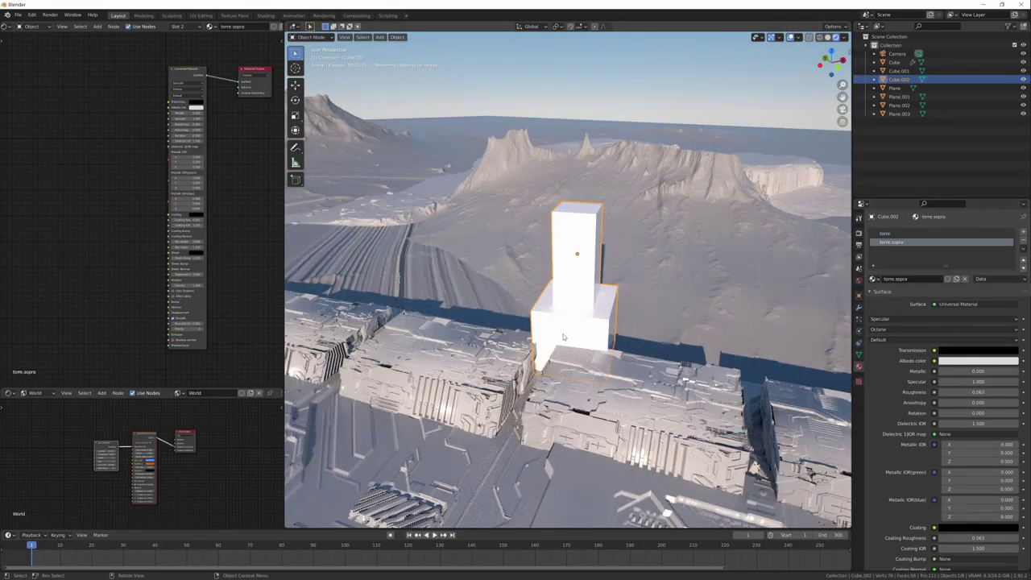
mouse_move(492, 346)
middle_down()
mouse_move(516, 347)
mouse_move(612, 282)
middle_up()
Bring a panel texture into the torre material and Smart UV Project the tower
key(alt+Tab)
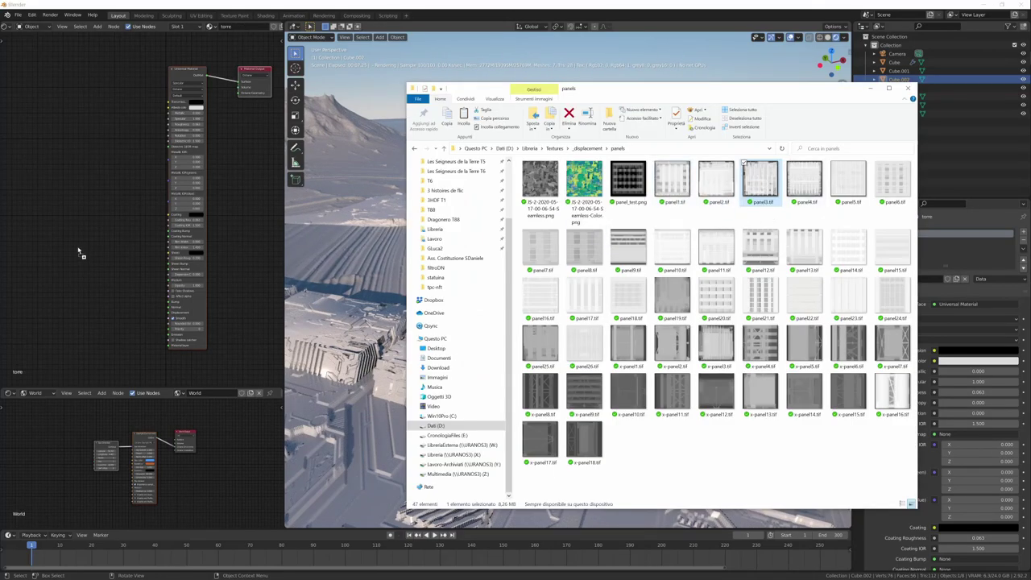
drag(79, 253, 80, 266)
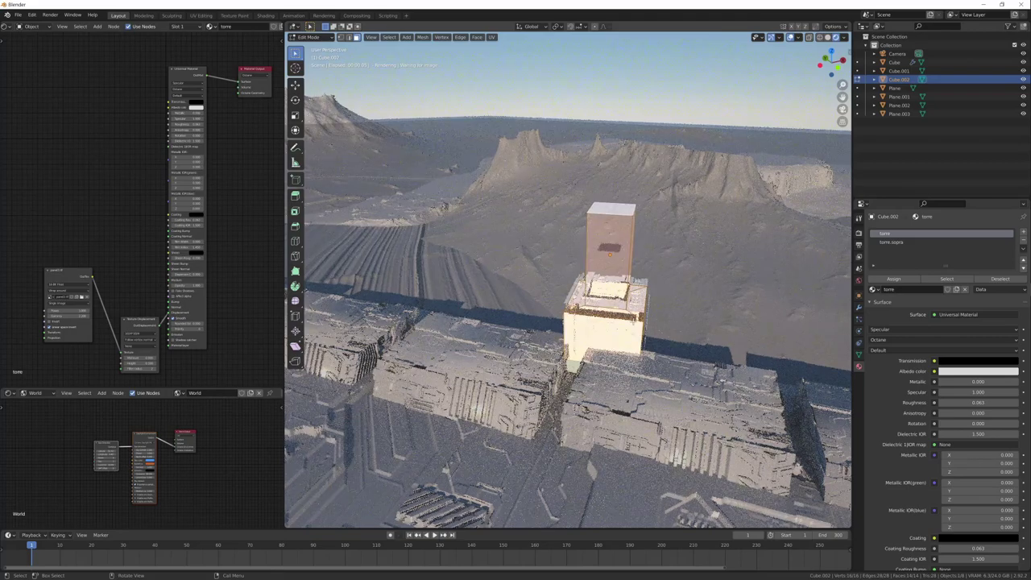
key(u)
click(634, 325)
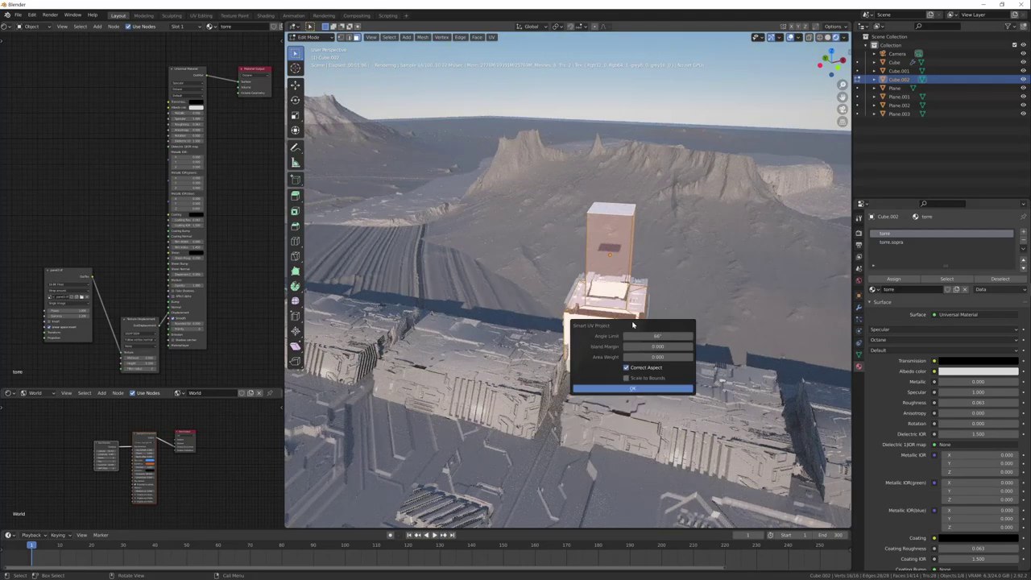
click(647, 390)
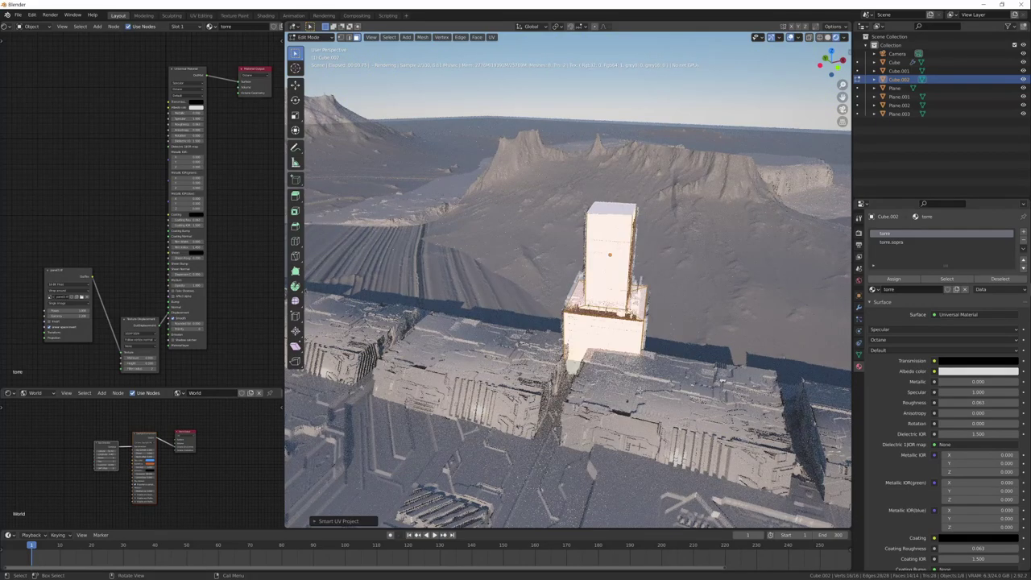
key(Tab)
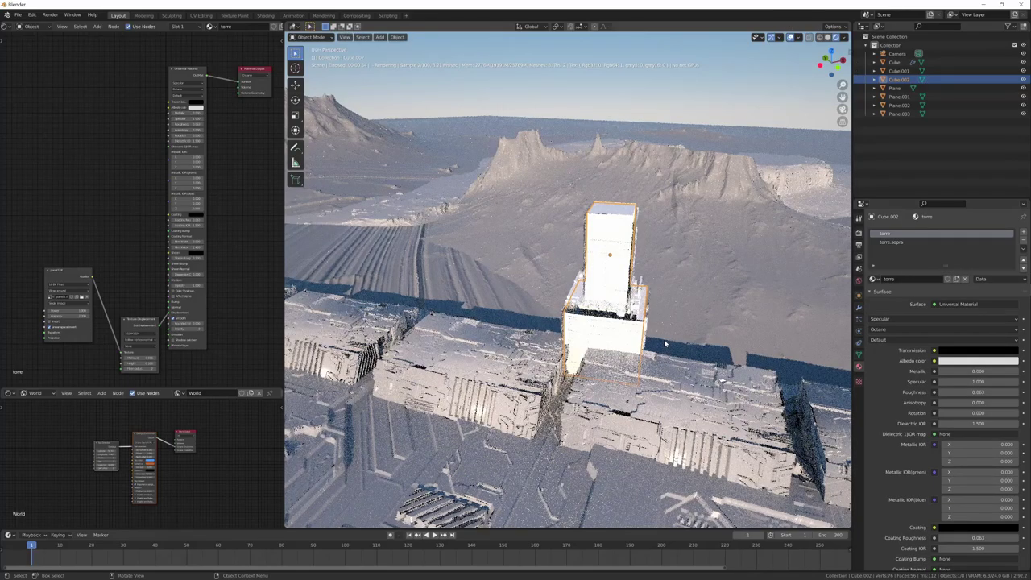
mouse_move(666, 344)
middle_down()
mouse_move(612, 347)
mouse_move(612, 290)
middle_up()
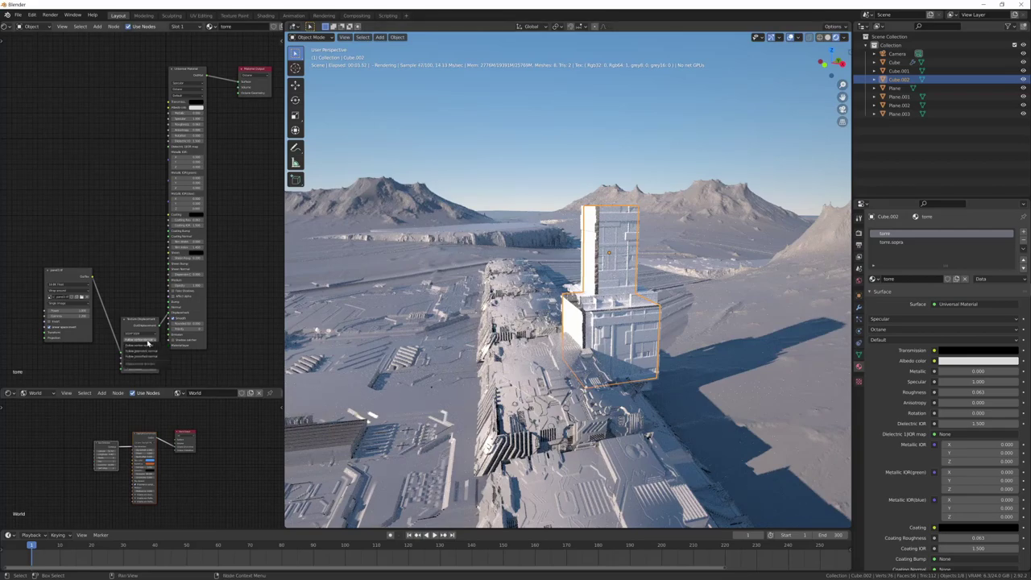
Change the Texture Displacement mode and inspect the tower's panel displacement
click(147, 344)
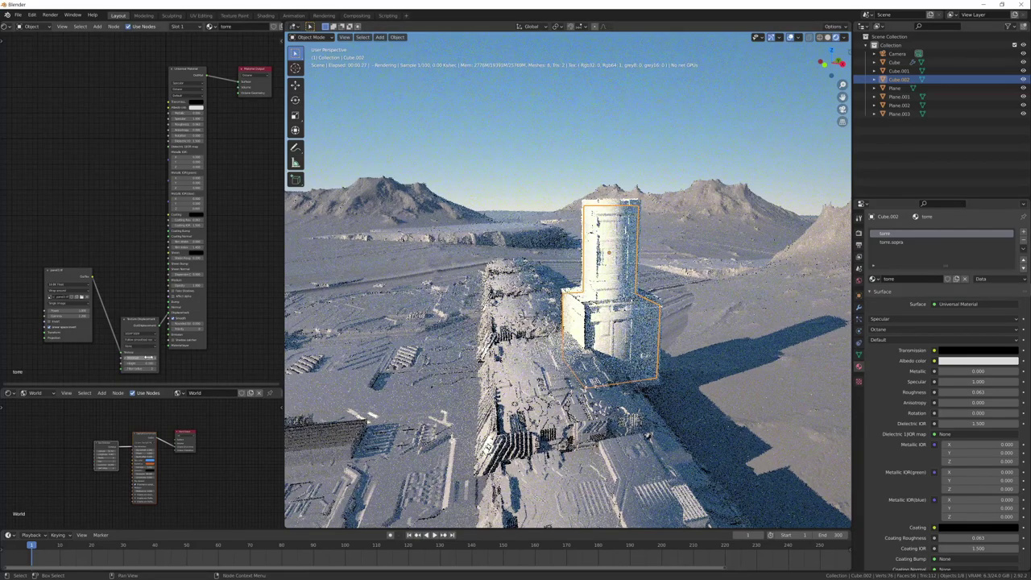
middle_drag(580, 339, 657, 345)
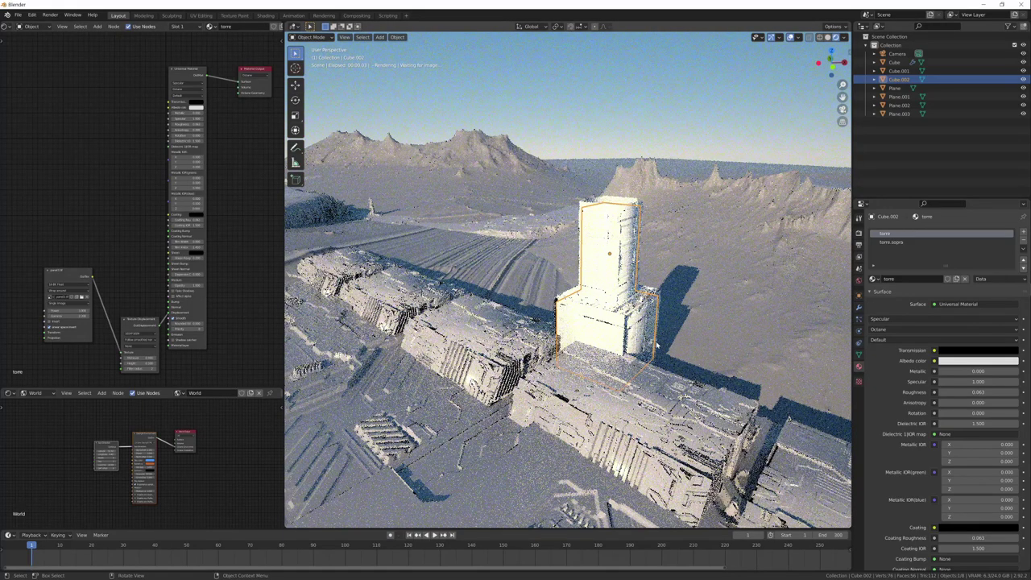
middle_drag(657, 345, 629, 346)
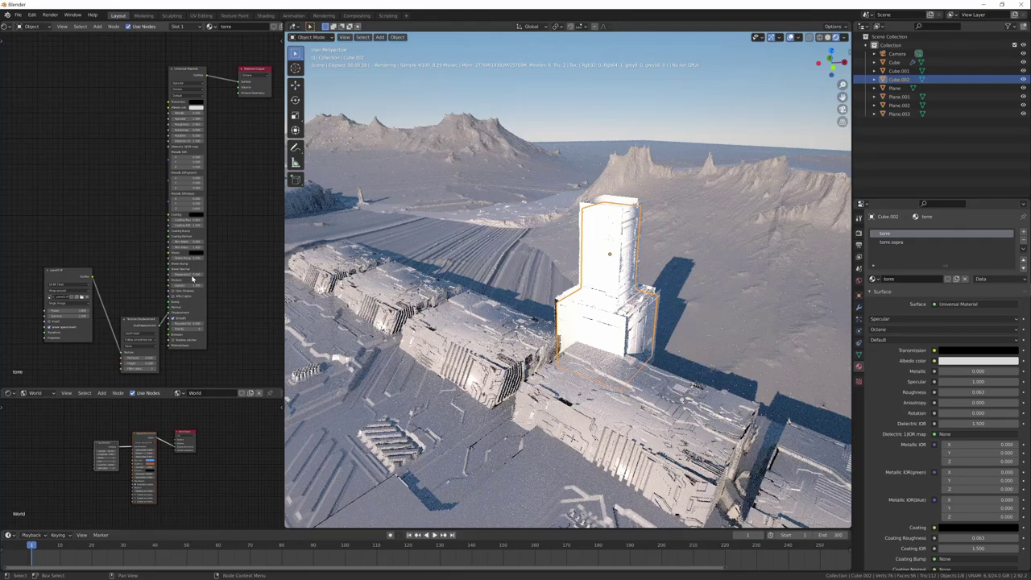
key(ctrl+shift+Tab)
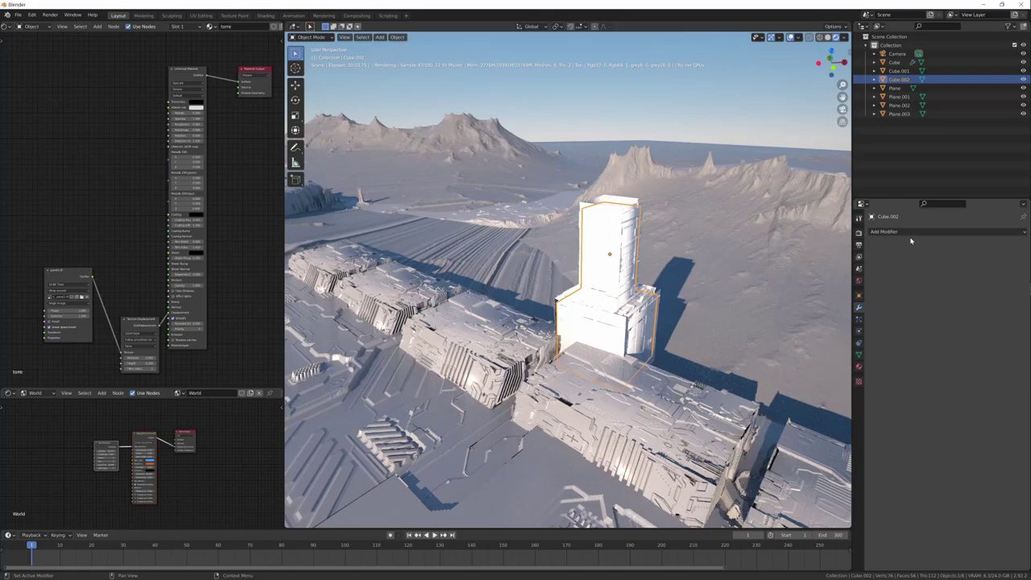
Add a Bevel modifier to the tower with an amount of 0.01 m
click(911, 240)
text(.01)
key(Return)
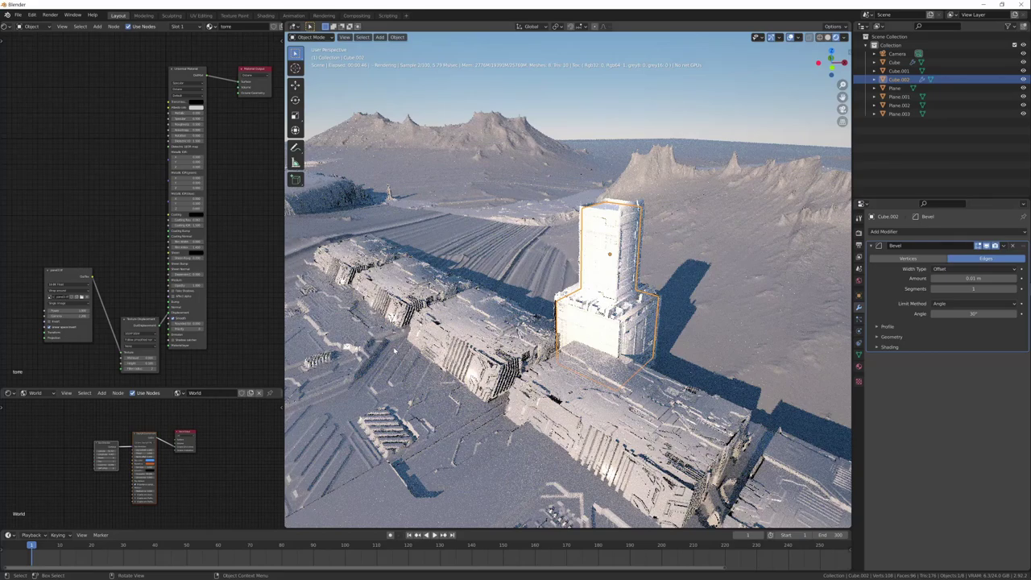
Add the panel image and Texture Displacement nodes to torre.sopra and connect the image to displacement
click(859, 366)
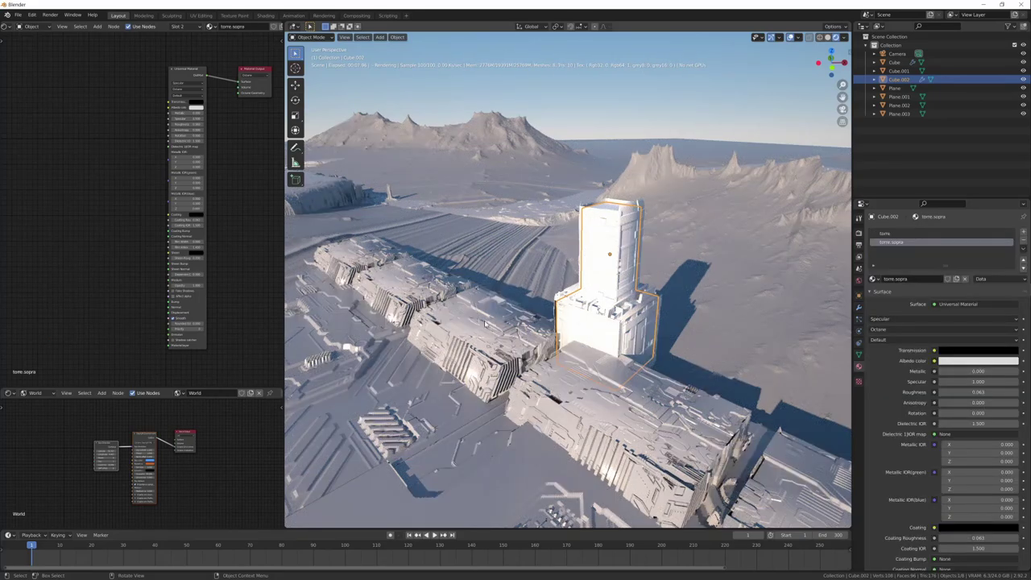
key(ctrl+z)
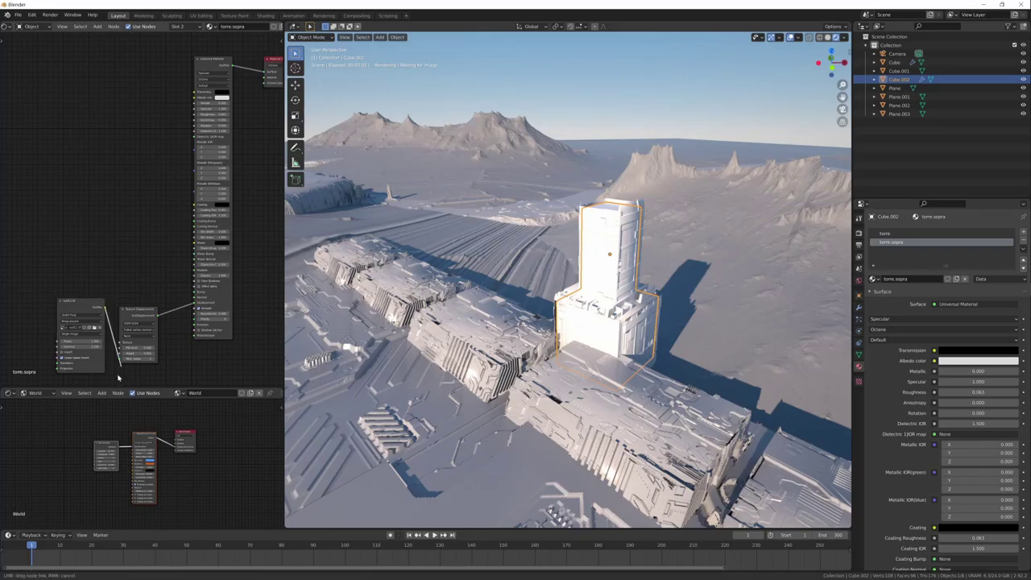
drag(118, 377, 120, 342)
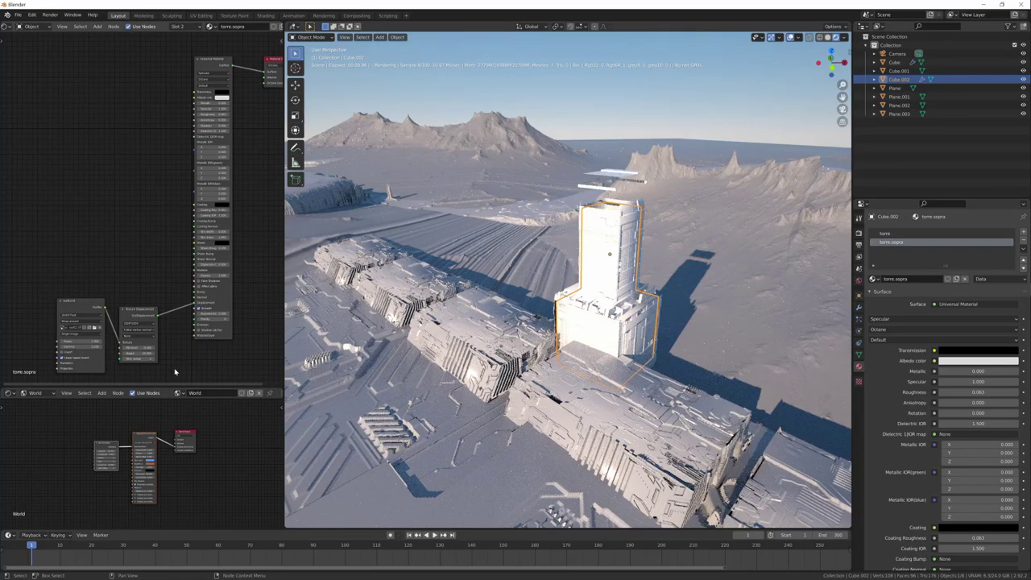
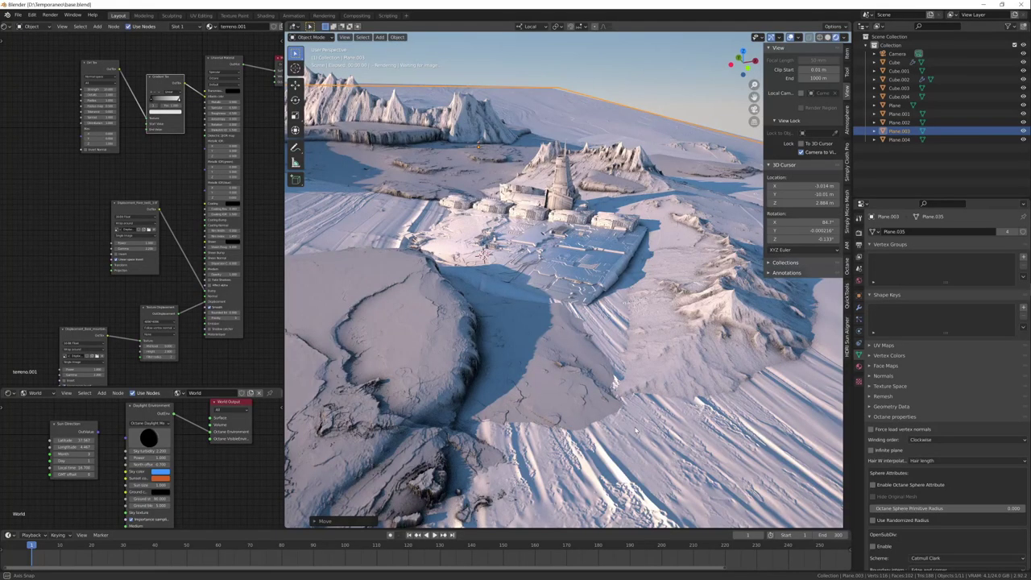
Orbit and zoom around the terrain in solid shading to check the ground planes
drag(634, 430, 620, 433)
middle_drag(621, 433, 583, 417)
mouse_move(780, 396)
middle_down()
mouse_move(932, 386)
mouse_move(601, 396)
middle_up()
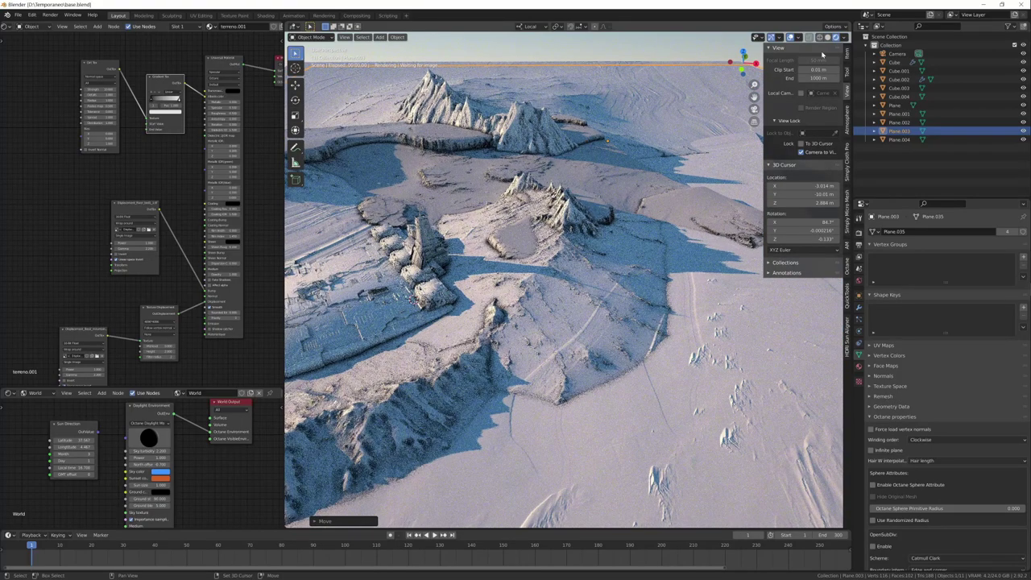
click(827, 38)
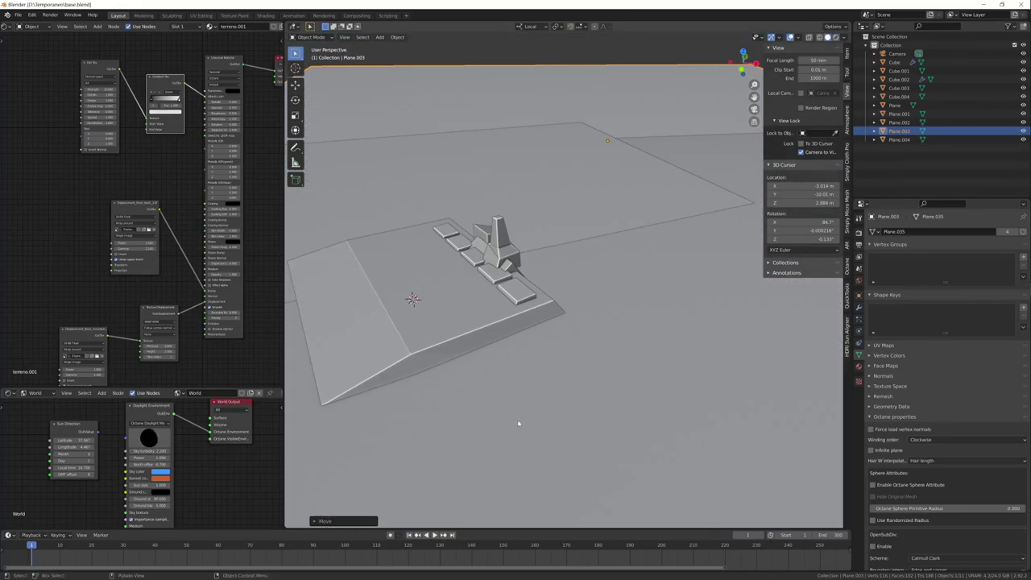
scroll(547, 421, up, 4)
scroll(548, 423, down, 5)
scroll(588, 378, down, 2)
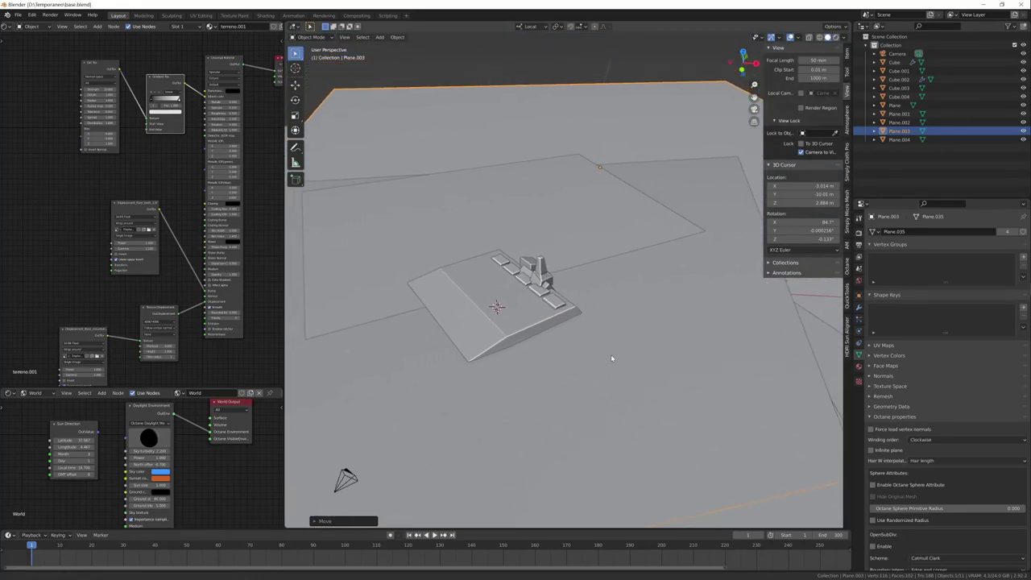
mouse_move(606, 370)
middle_down()
mouse_move(529, 435)
mouse_move(521, 409)
middle_up()
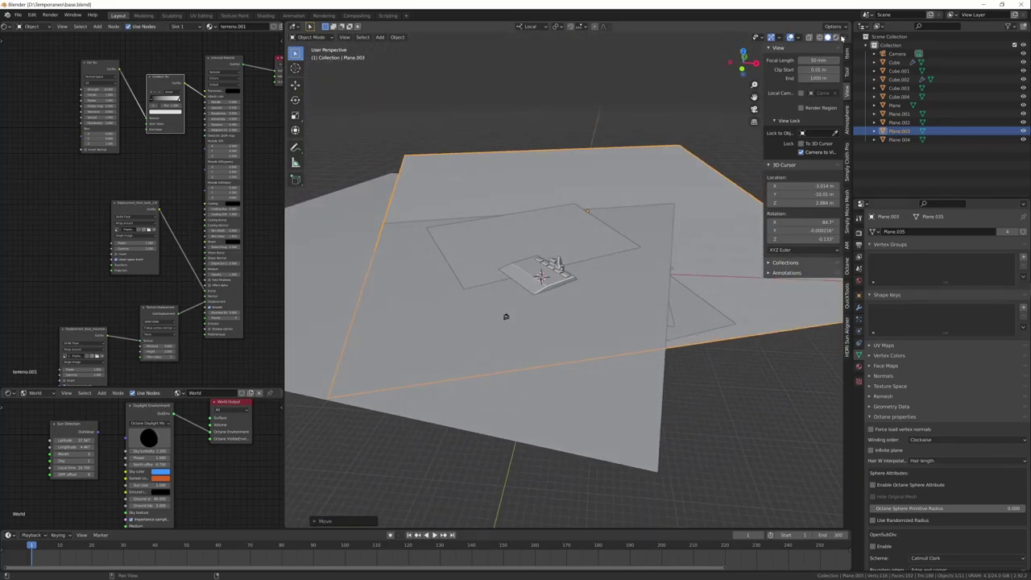
Return to rendered shading and look through the scene camera at the base
click(836, 37)
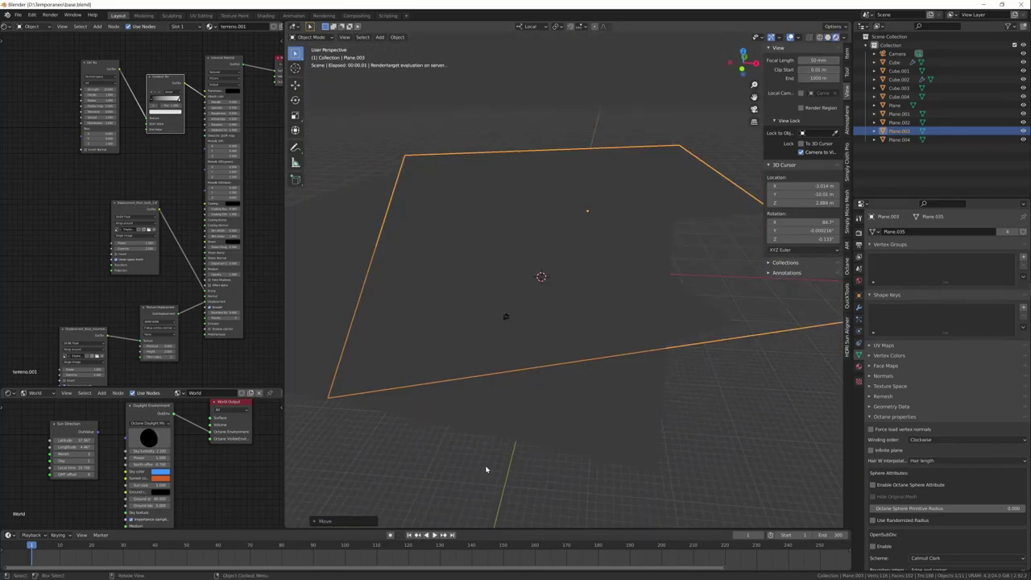
scroll(588, 372, up, 1)
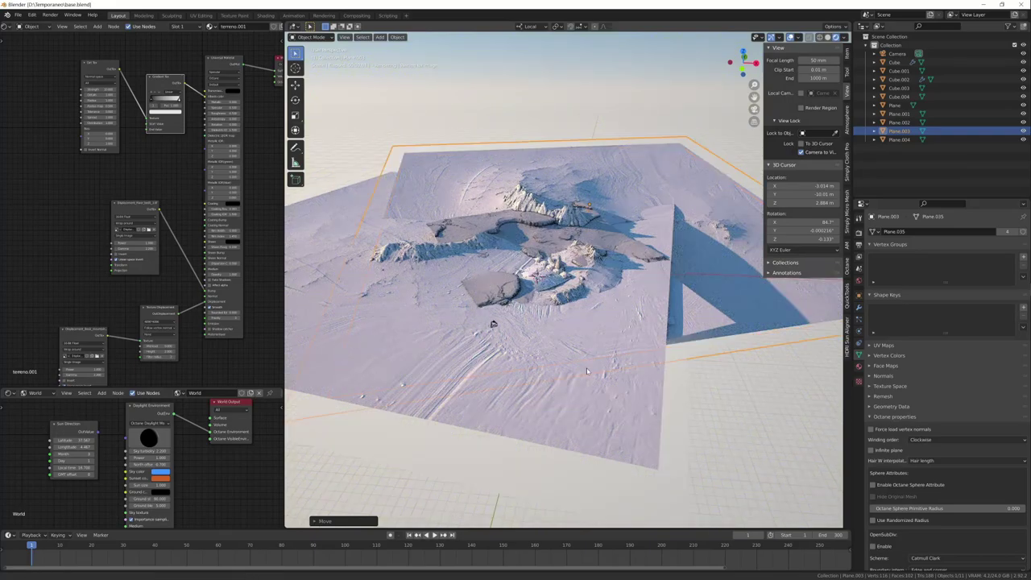
scroll(587, 372, up, 1)
scroll(547, 427, up, 5)
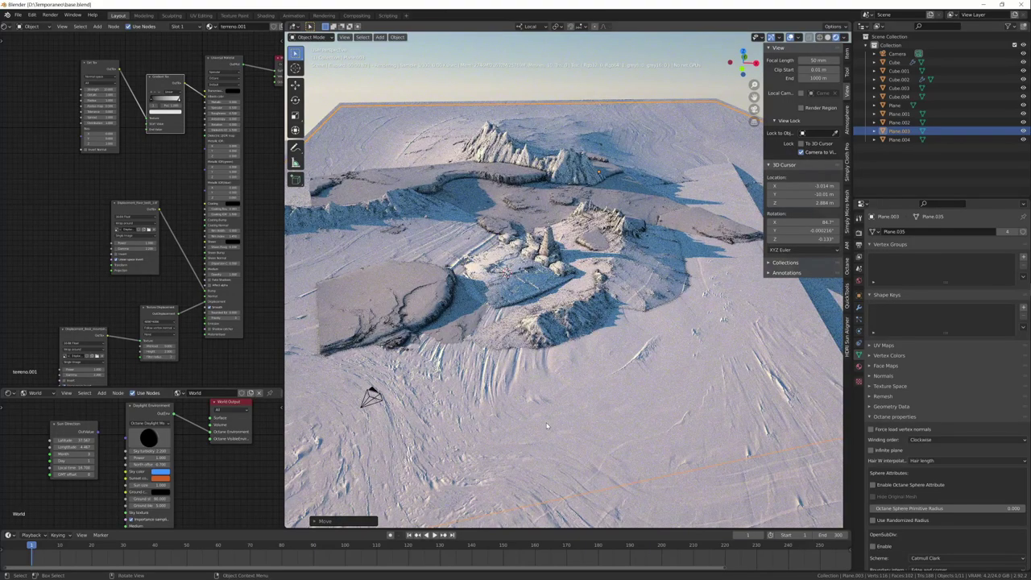
key(KP_0)
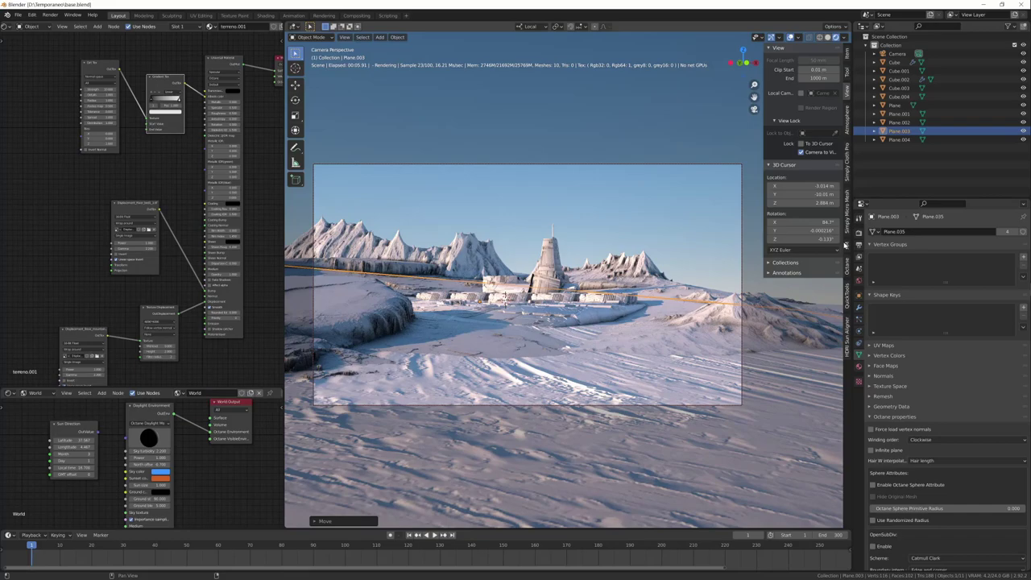
In the Octane camera imager, raise vignetting and lower saturation
click(847, 270)
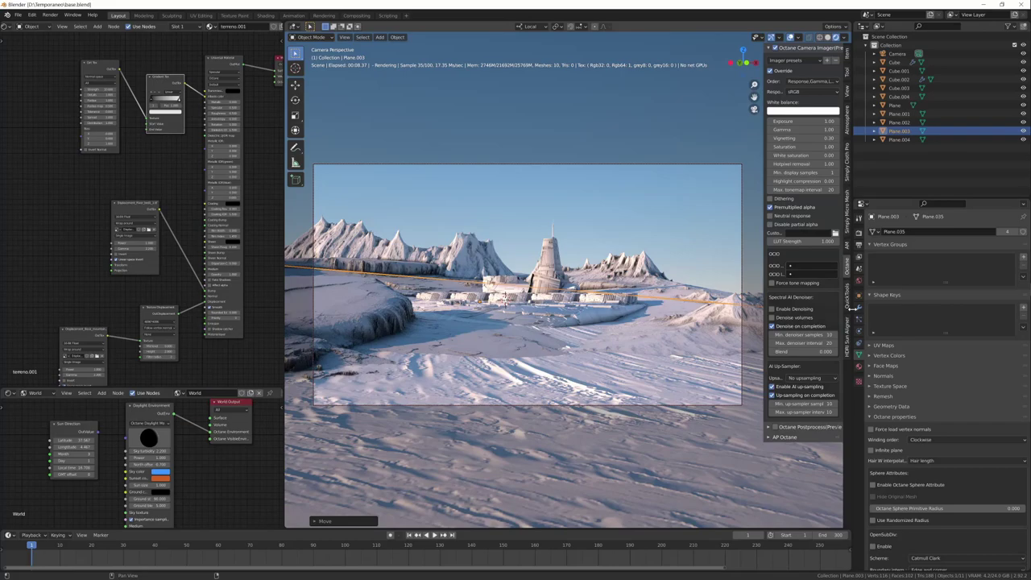
drag(810, 138, 824, 142)
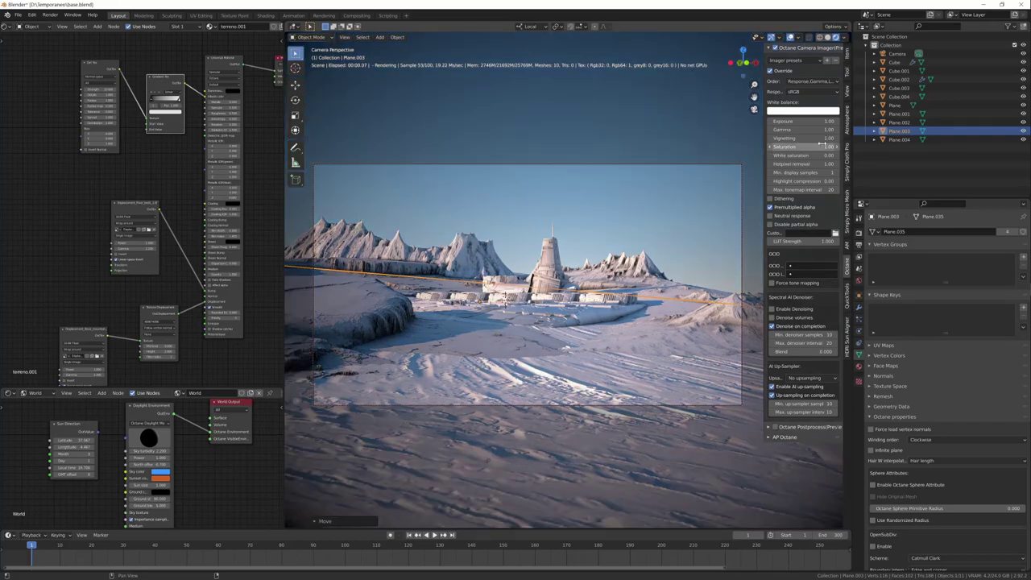
drag(824, 144, 806, 147)
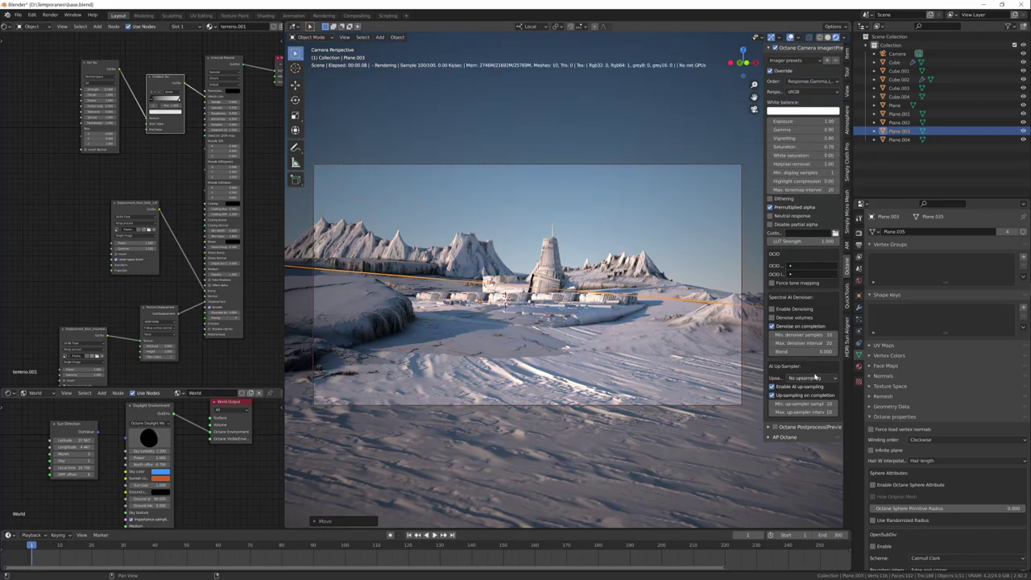
Try Agfacolor_Vista_800CD and Portra_400NCCD, then settle on the Gold_200CD response
click(822, 92)
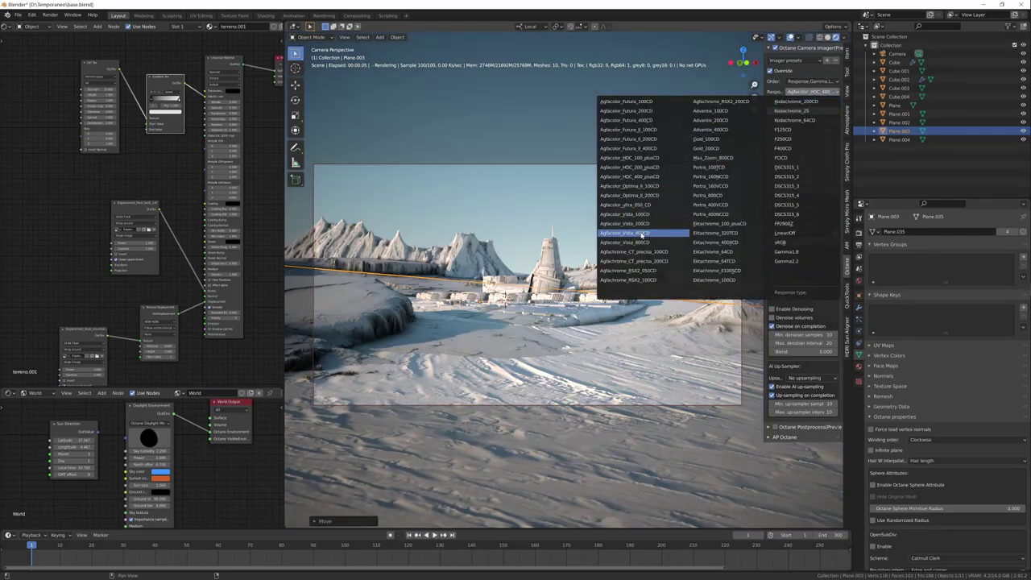
click(640, 241)
click(810, 91)
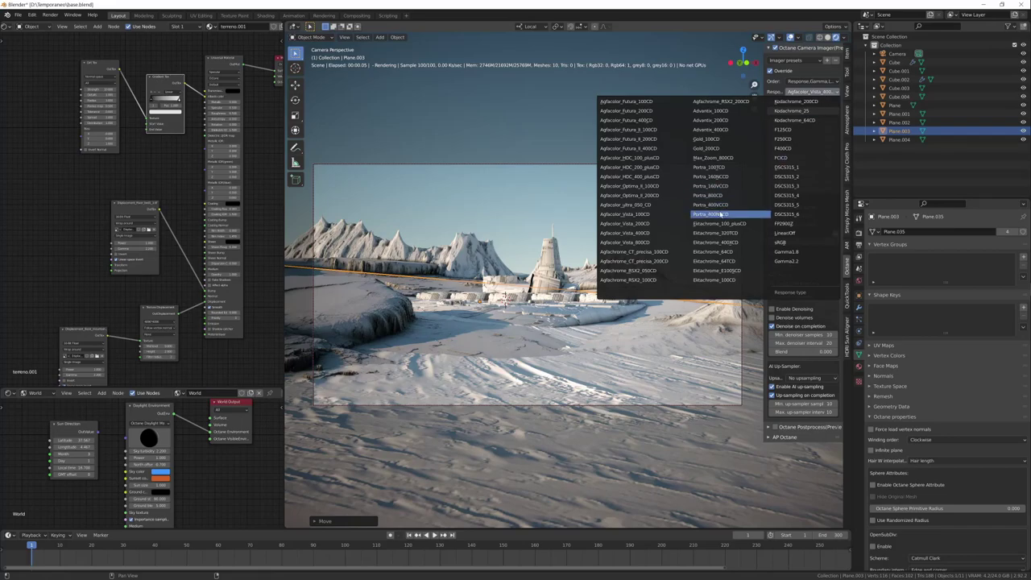
click(722, 215)
click(810, 91)
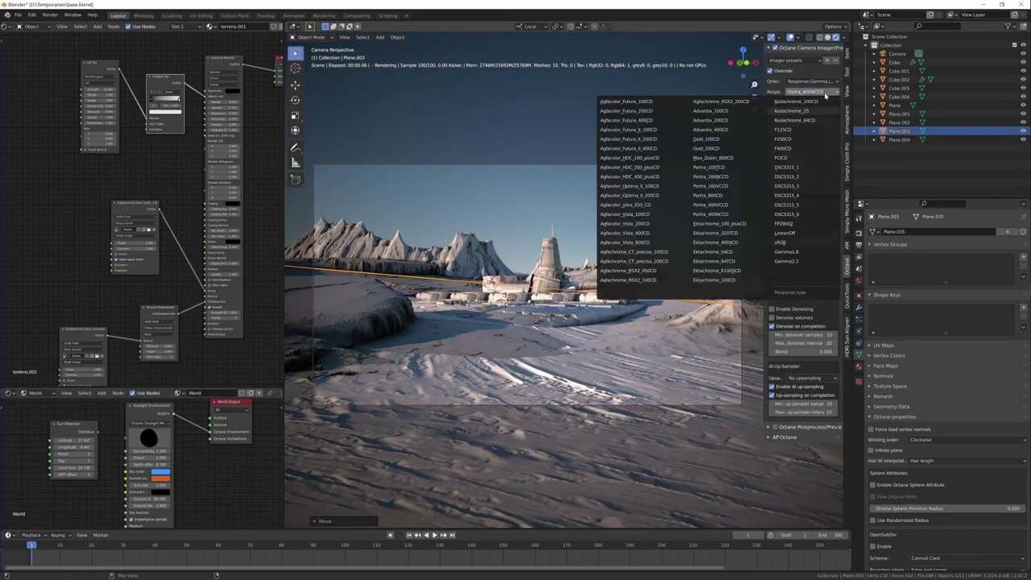
click(712, 153)
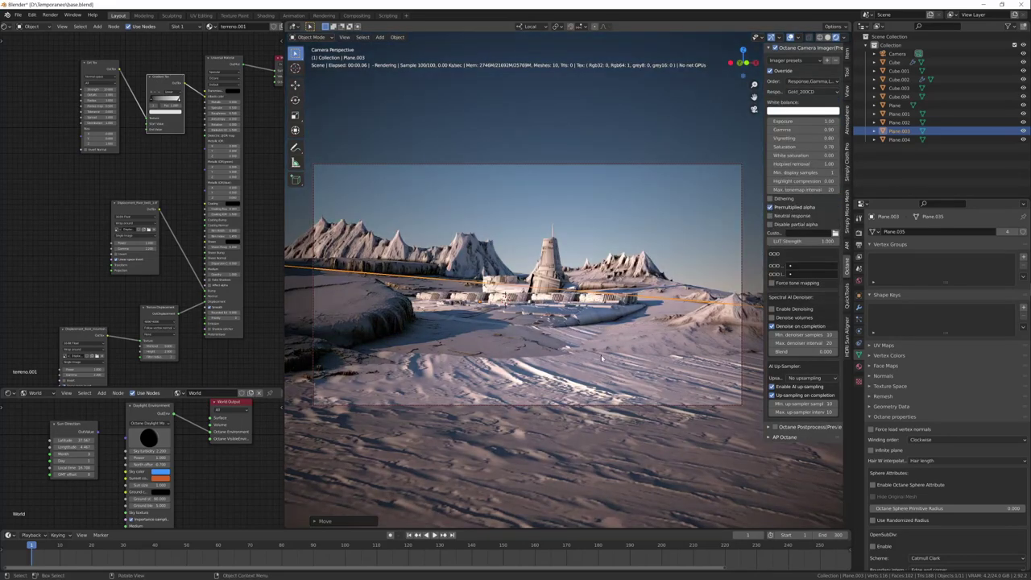
Give the white balance a pink tint, shifting the render toward teal
click(817, 113)
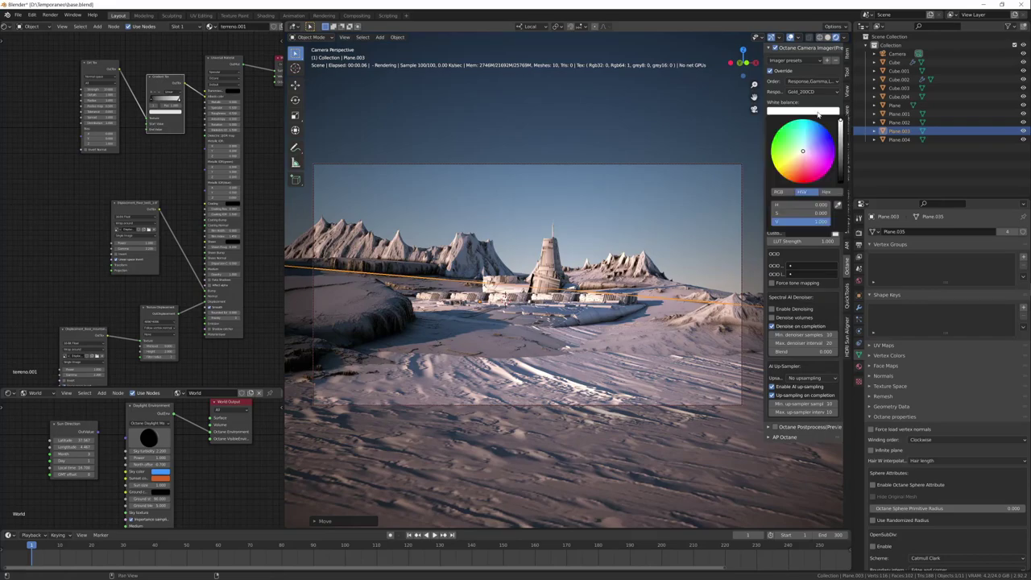
click(802, 156)
drag(807, 160, 807, 157)
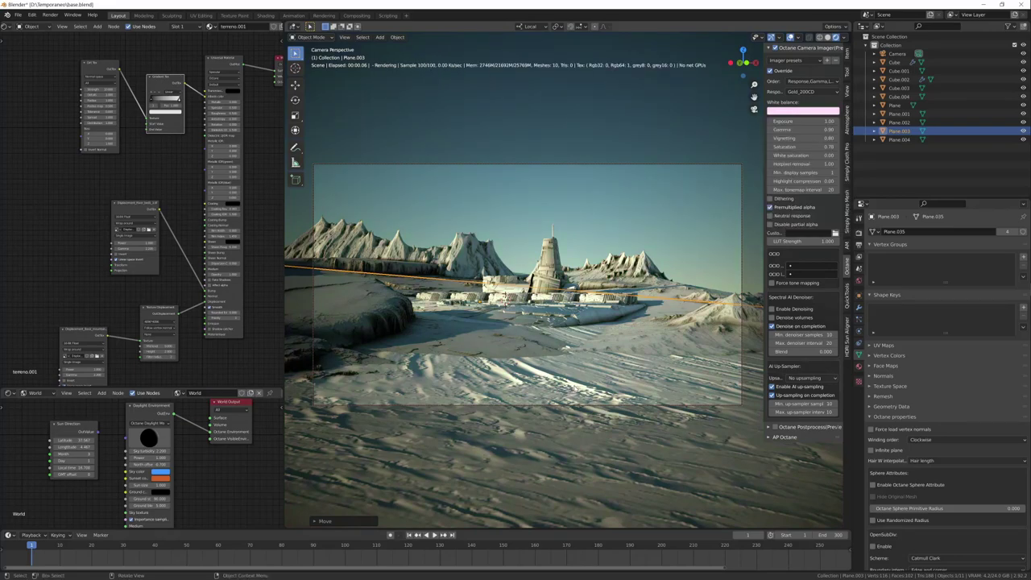
click(772, 51)
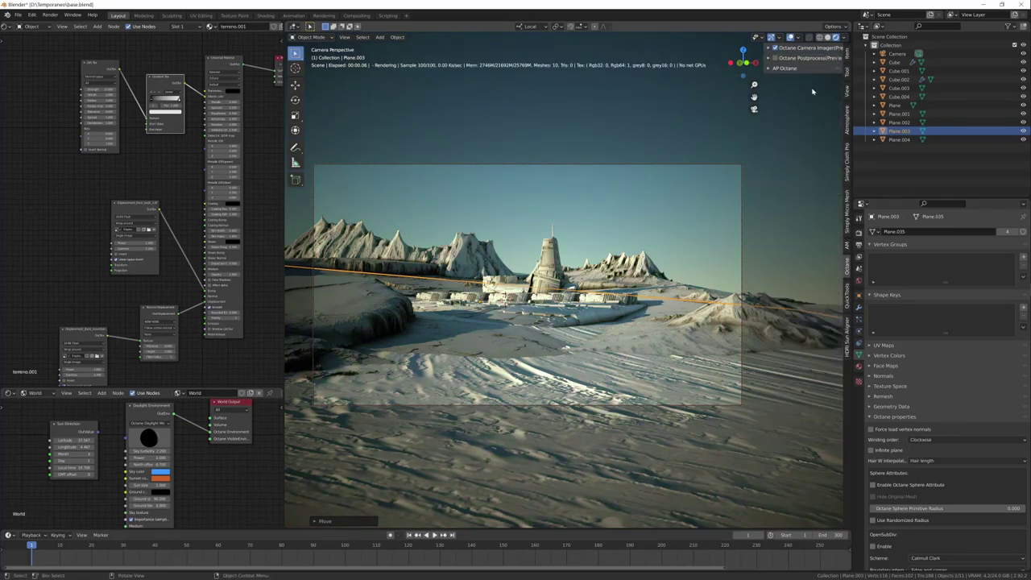
Enable Octane post-processing with custom bloom and glare, comparing the glare override
click(773, 58)
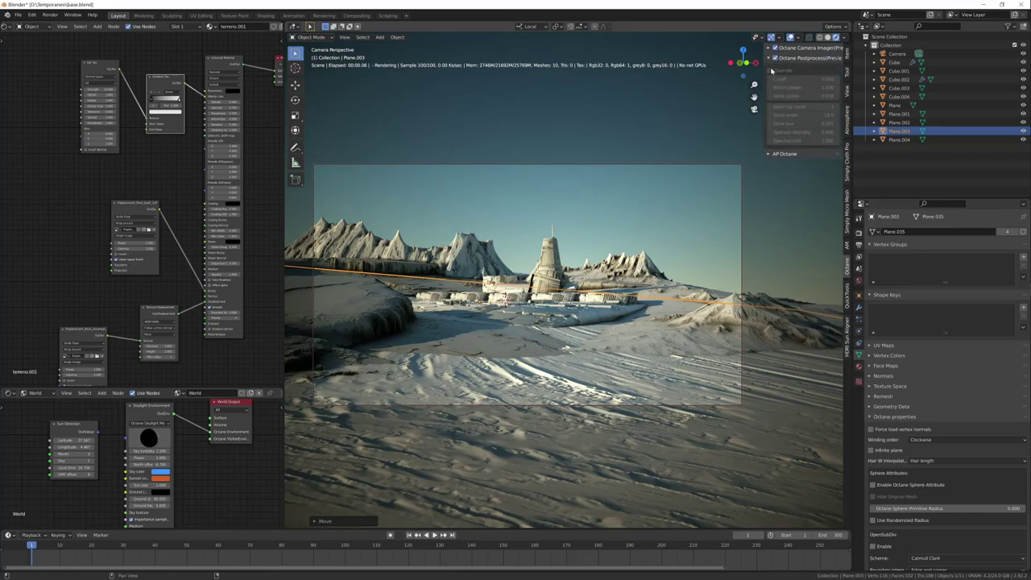
click(772, 71)
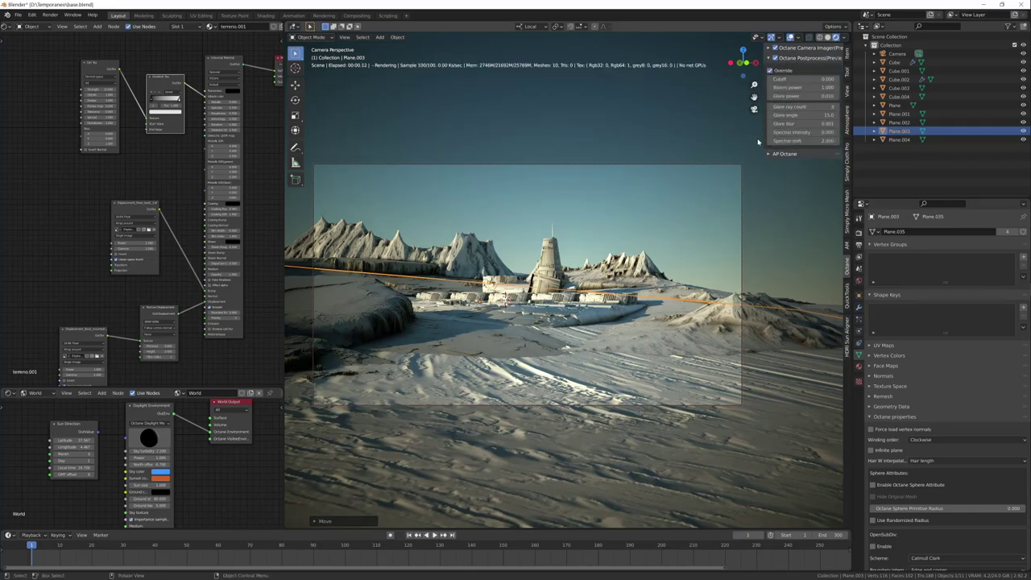
drag(810, 87, 790, 87)
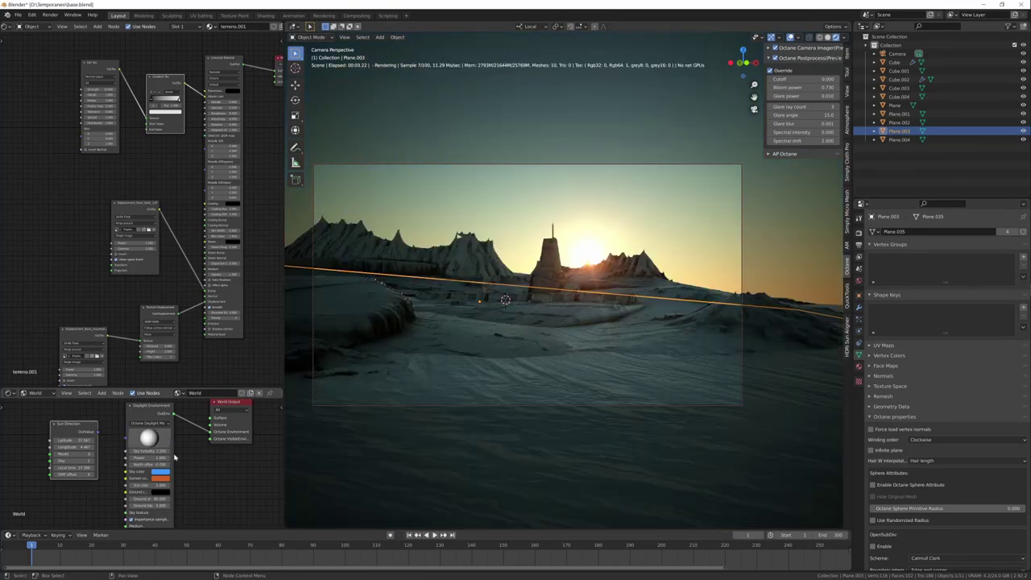
click(778, 71)
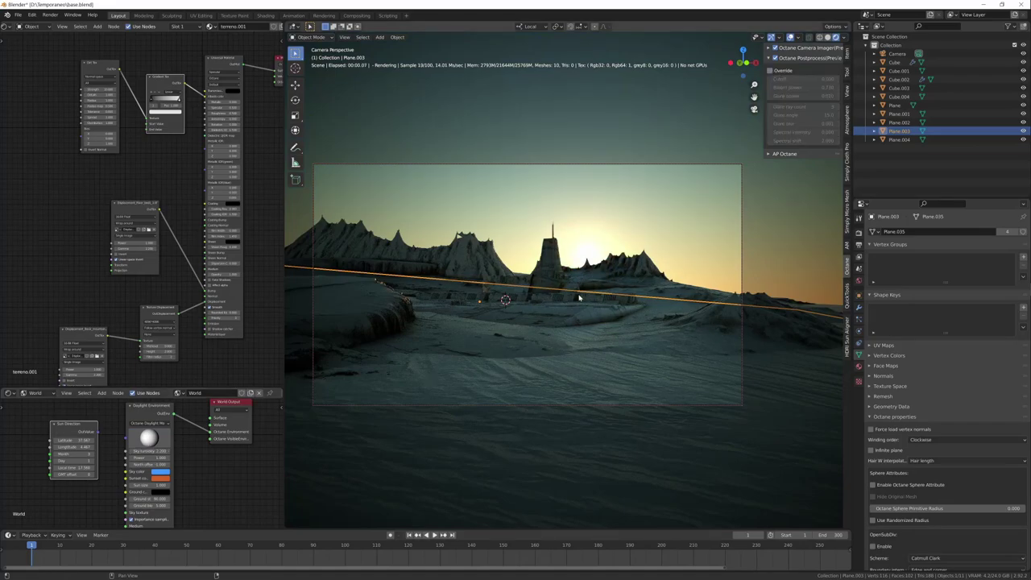
click(779, 70)
click(778, 71)
click(779, 71)
Tune the glare to power 0.460 with adjusted rays and angle, and bloom to 1.280
mouse_move(838, 96)
mouse_down()
mouse_move(816, 119)
mouse_move(824, 123)
mouse_move(809, 124)
mouse_up()
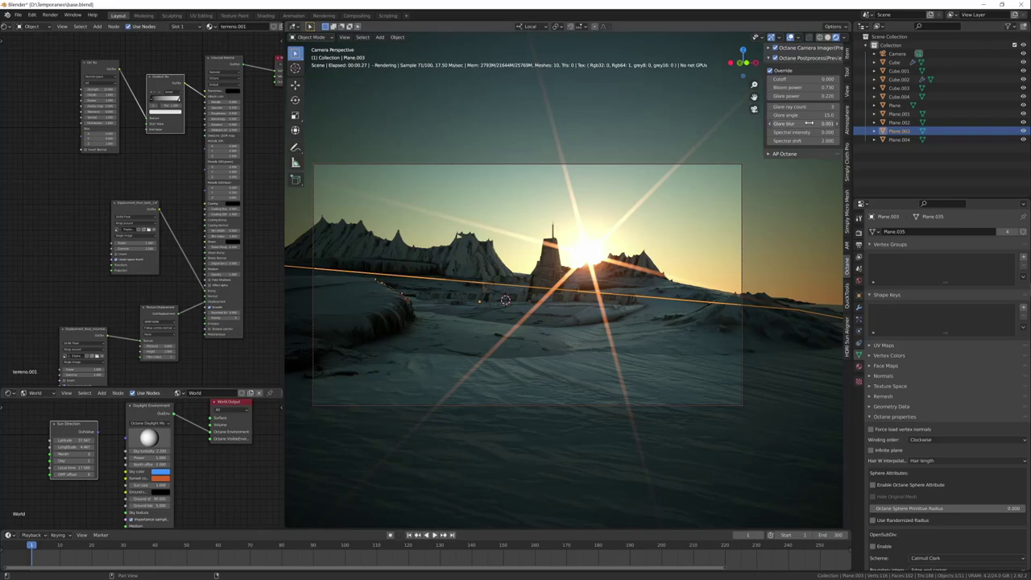
click(836, 108)
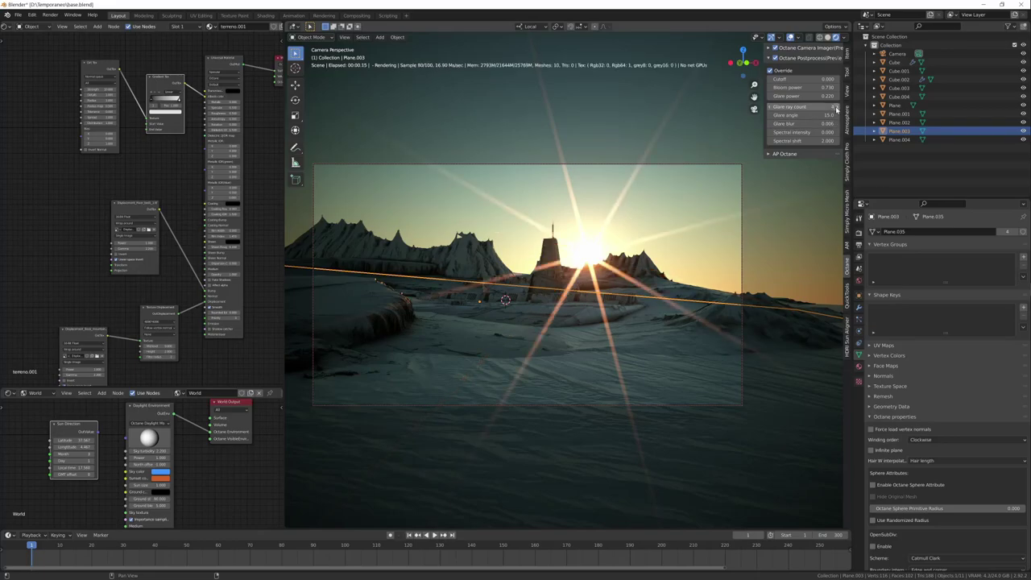
drag(836, 108, 1013, 88)
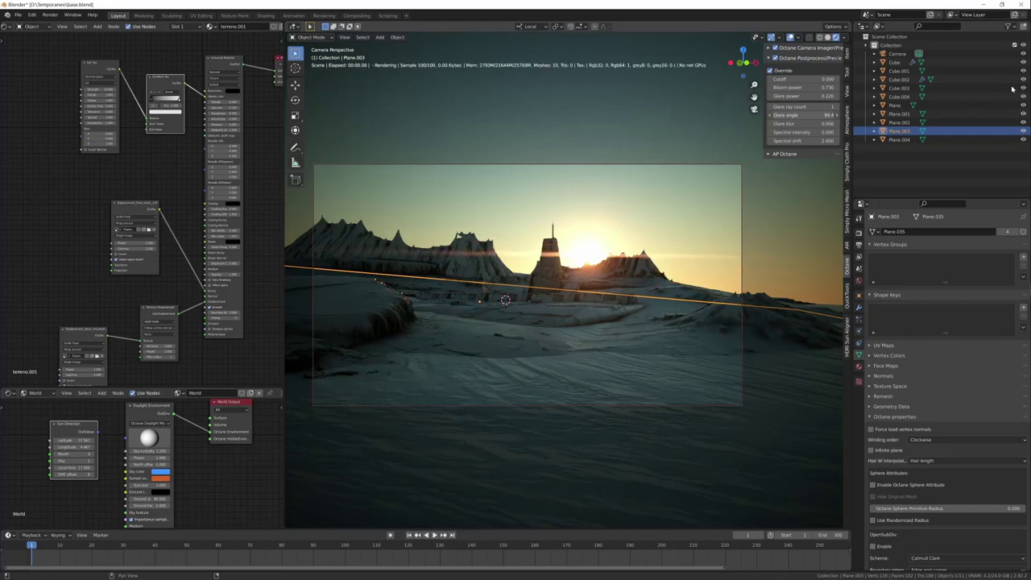
mouse_move(801, 123)
mouse_down()
mouse_move(815, 123)
mouse_move(830, 96)
mouse_up()
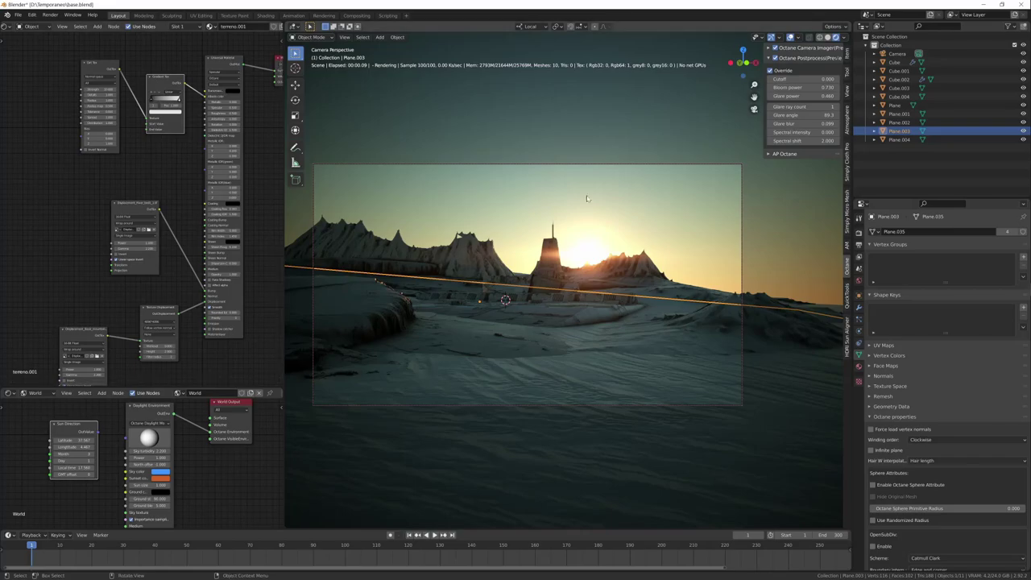
mouse_move(805, 87)
mouse_down()
mouse_move(852, 86)
mouse_move(814, 87)
mouse_up()
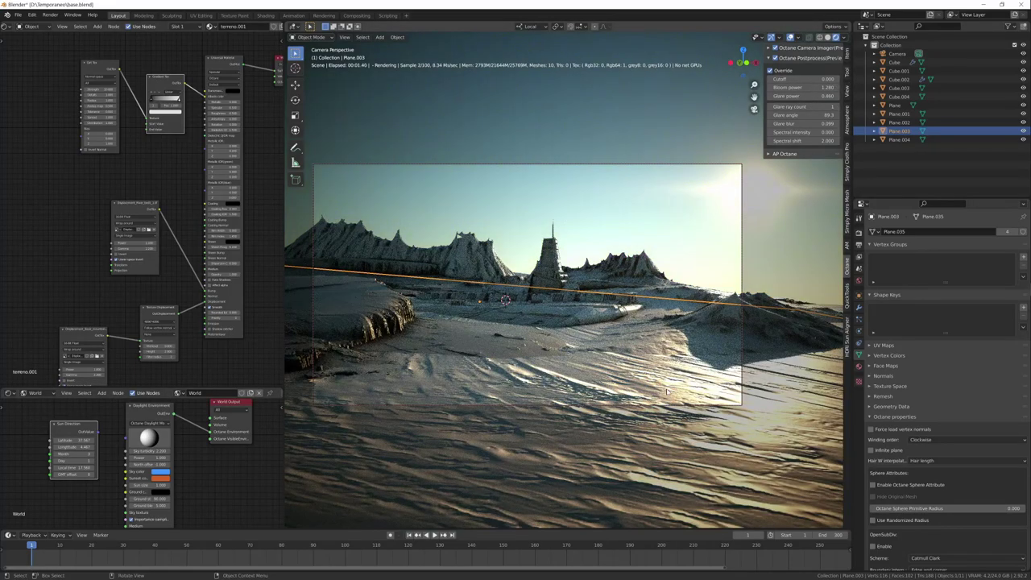
Raise the sun higher in the sky and switch to solid shading
click(153, 439)
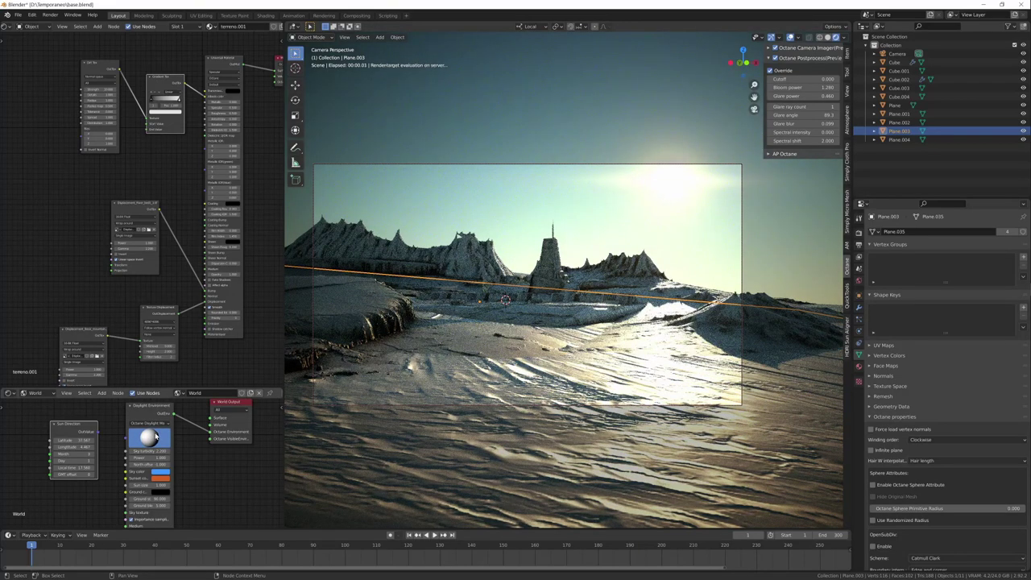
drag(150, 439, 143, 449)
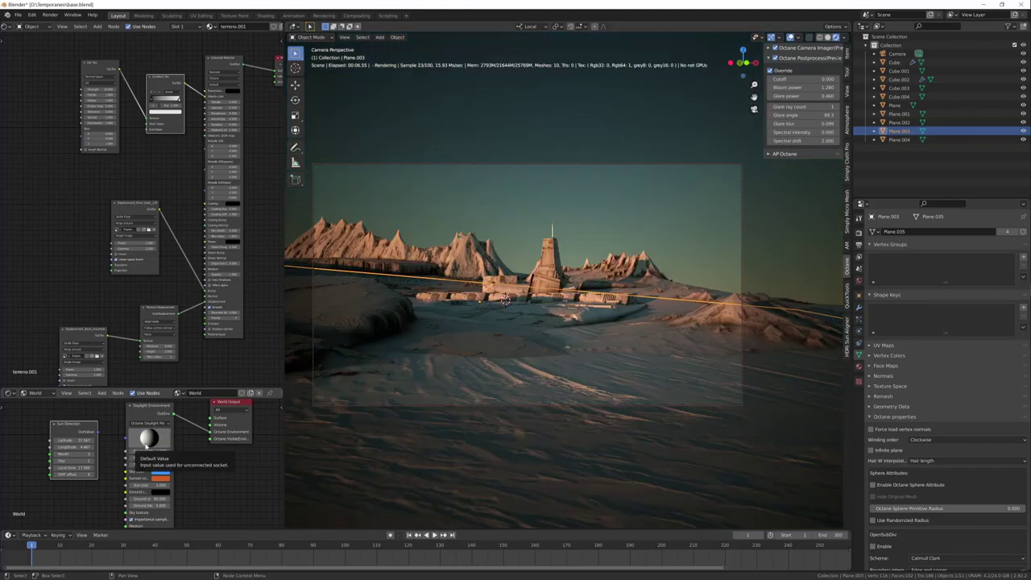
click(828, 37)
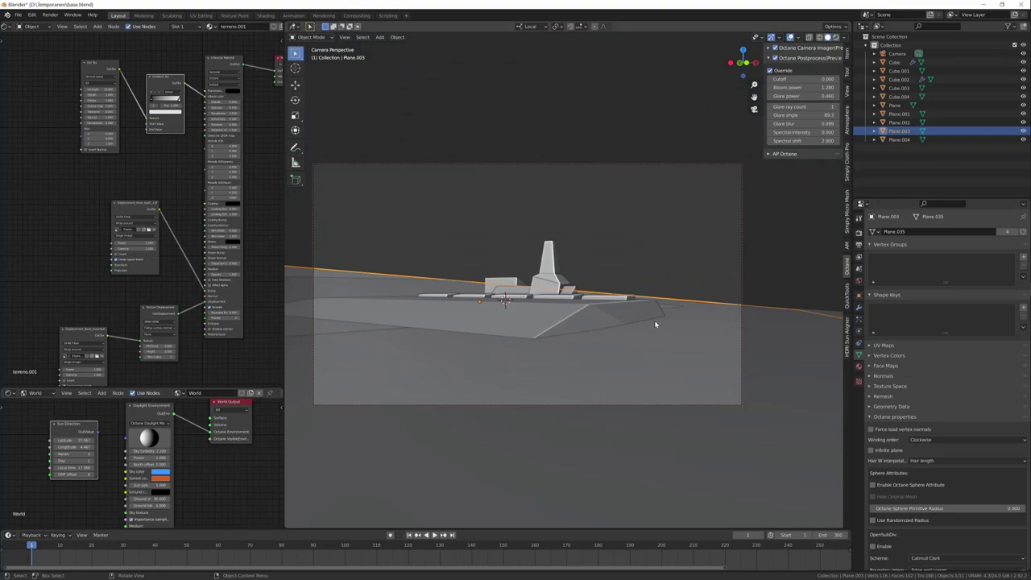
Render the camera frame with F12, close the render window, and start Save As
key(F12)
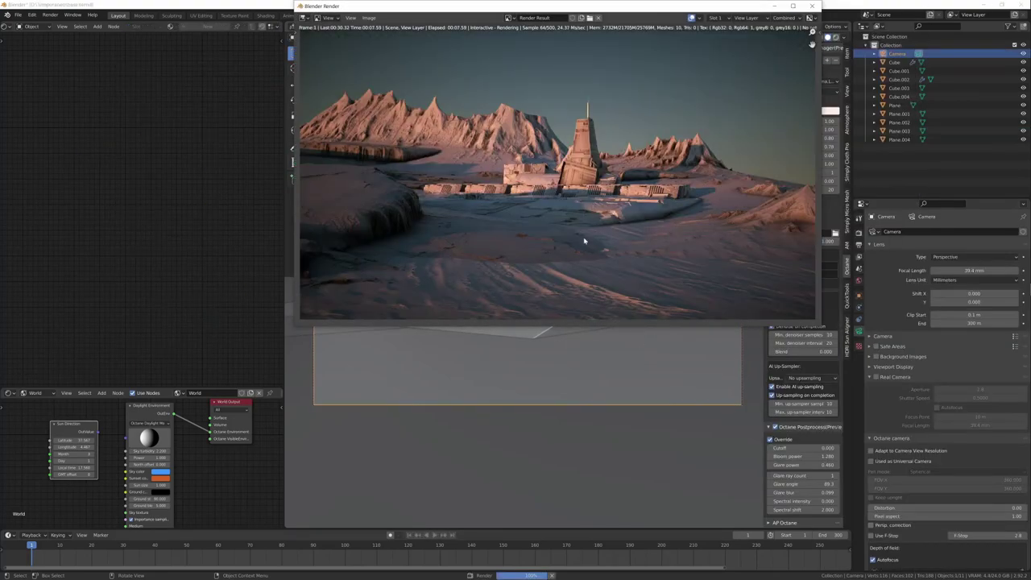
drag(451, 6, 458, 22)
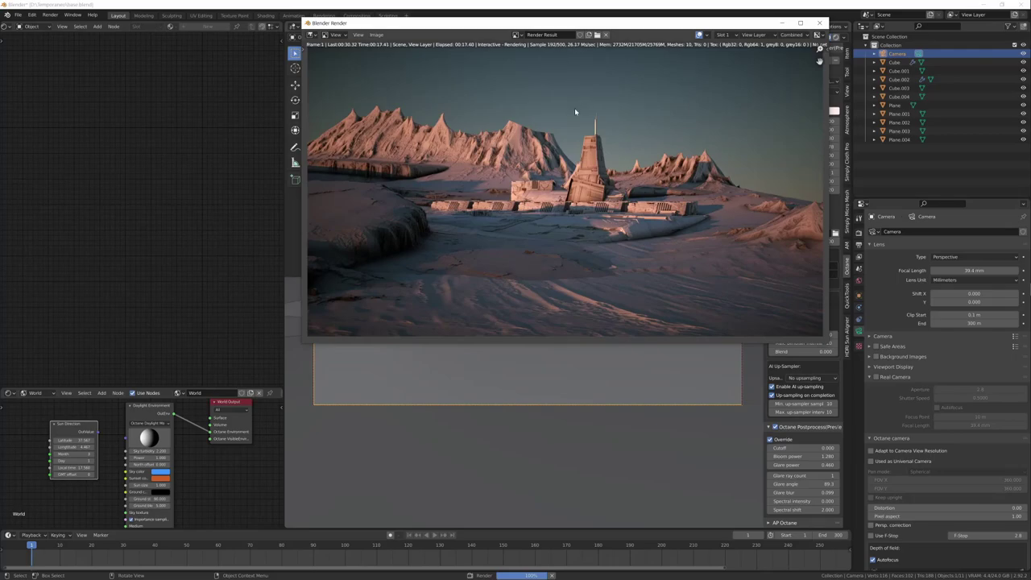
key(Escape)
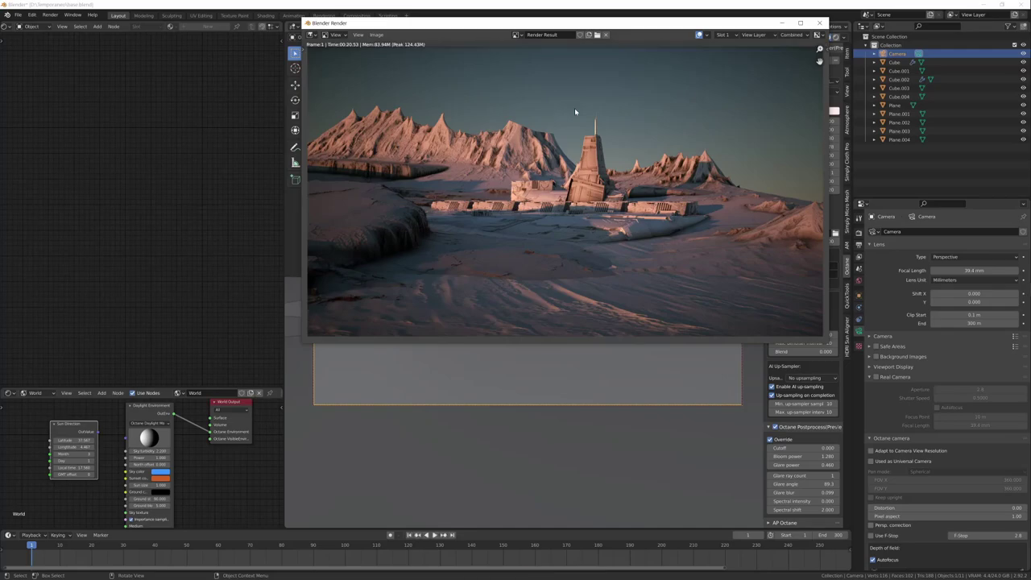
key(shift+alt+s)
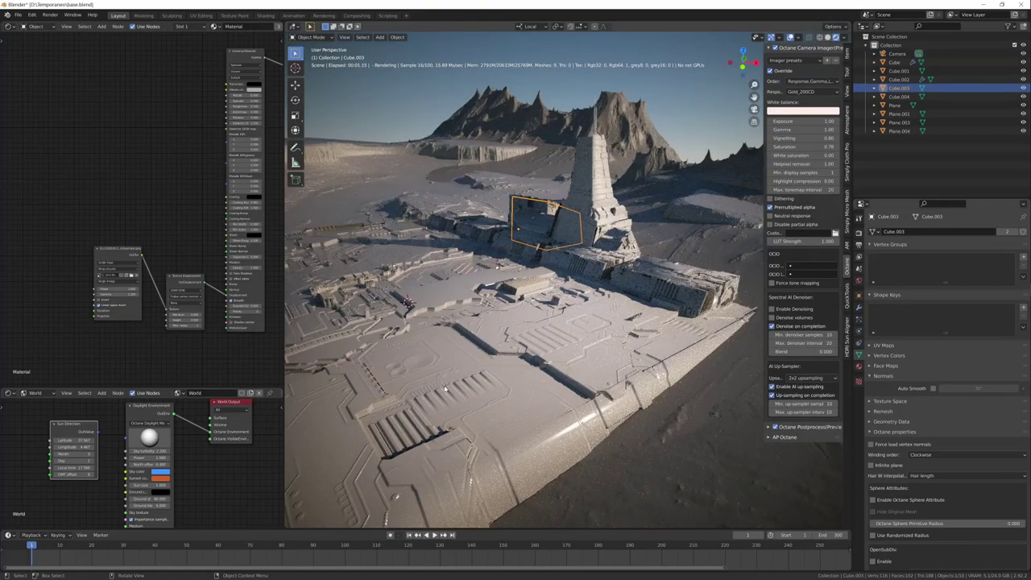
Select and frame the tower, then link its Dirt Tex node into the material
click(554, 309)
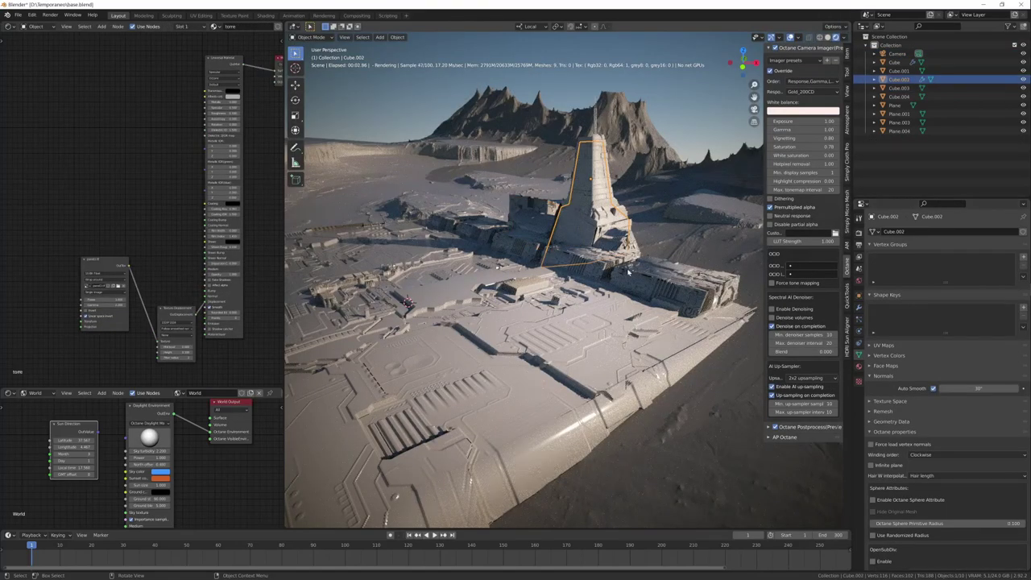
key(KP_Decimal)
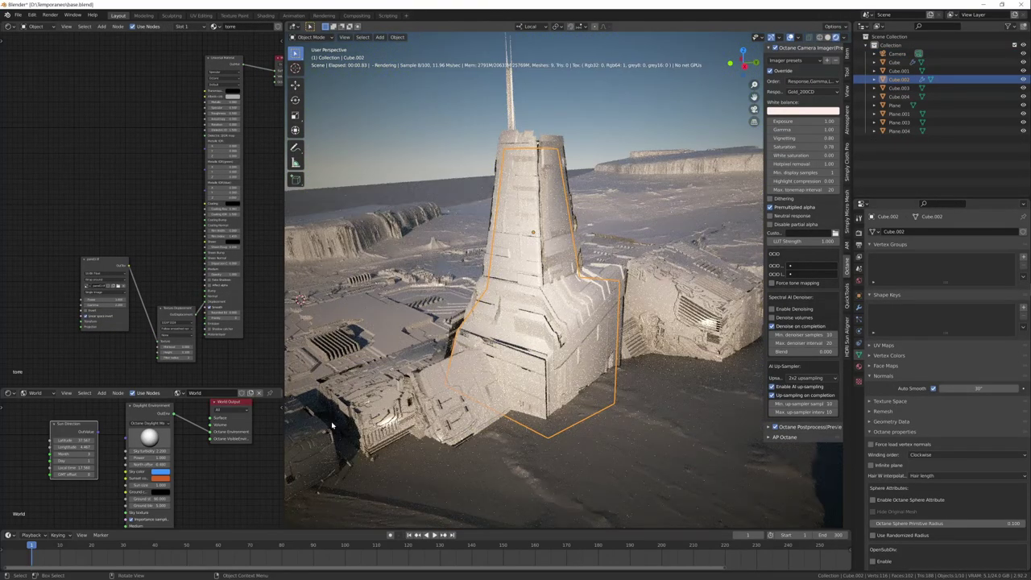
key(ctrl+z)
drag(143, 105, 208, 122)
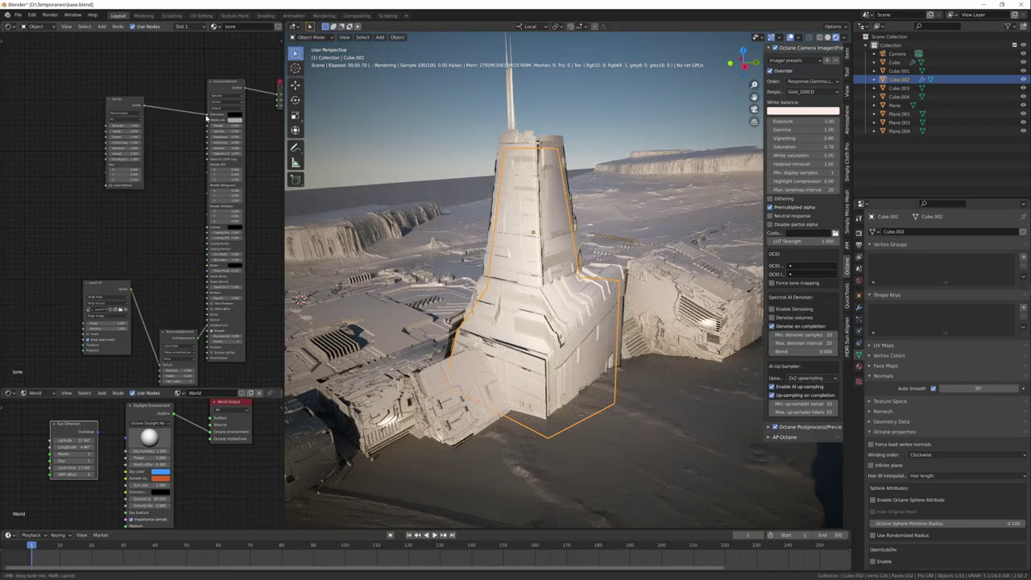
scroll(536, 326, up, 3)
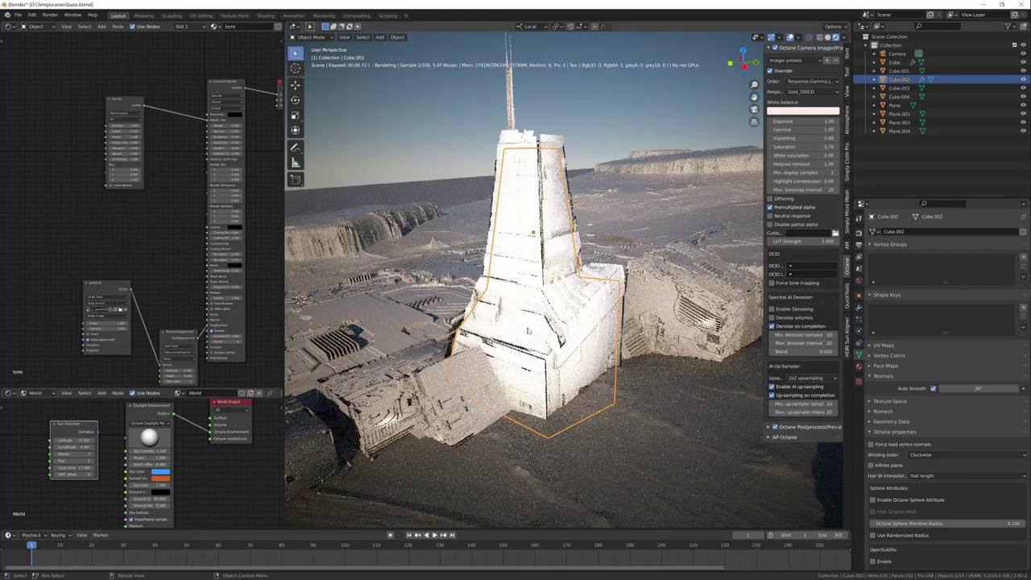
scroll(564, 310, up, 2)
scroll(573, 354, down, 1)
scroll(573, 354, down, 1)
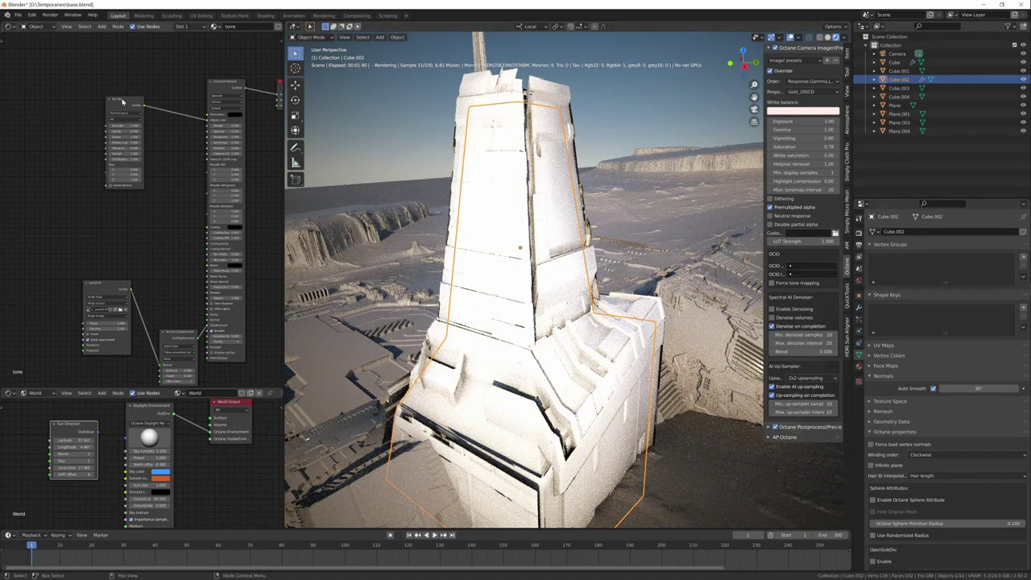
scroll(117, 254, up, 3)
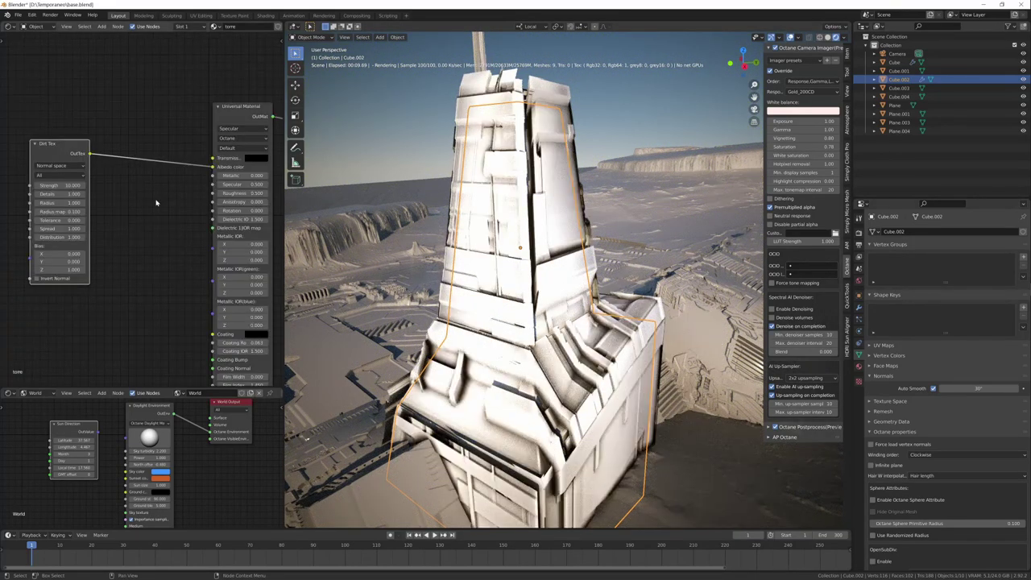
Insert a Gradient Tex node between Dirt Tex and the Universal Material
key(shift+a)
text(grad)
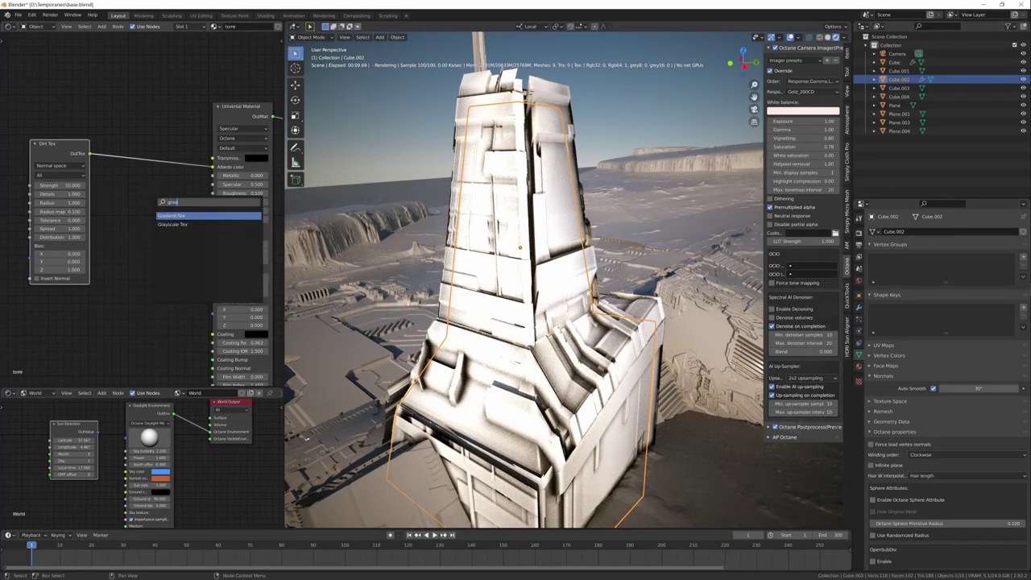
key(Return)
click(155, 296)
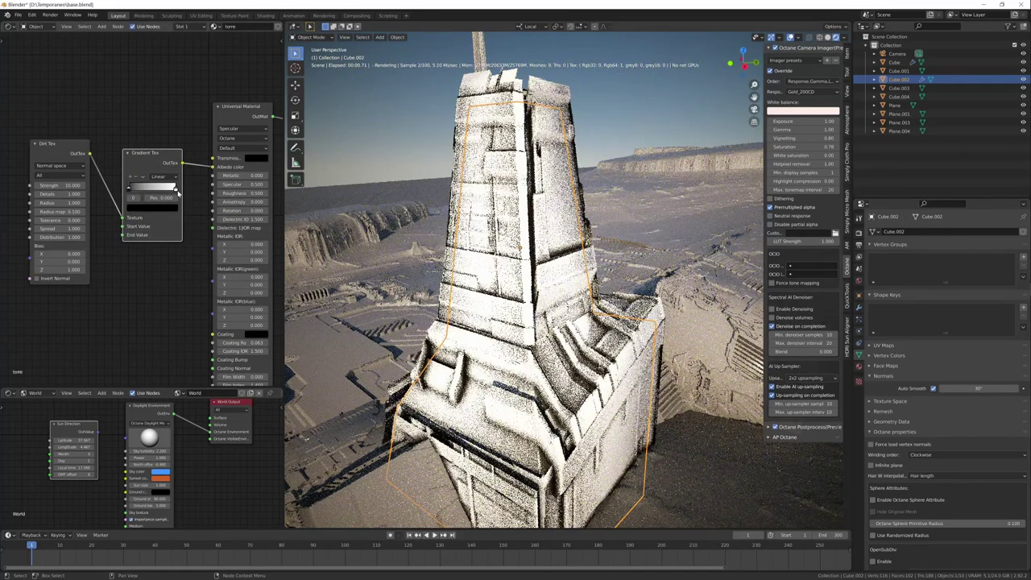
Recolour the gradient stops and move one colour stop to position 0.337
click(176, 190)
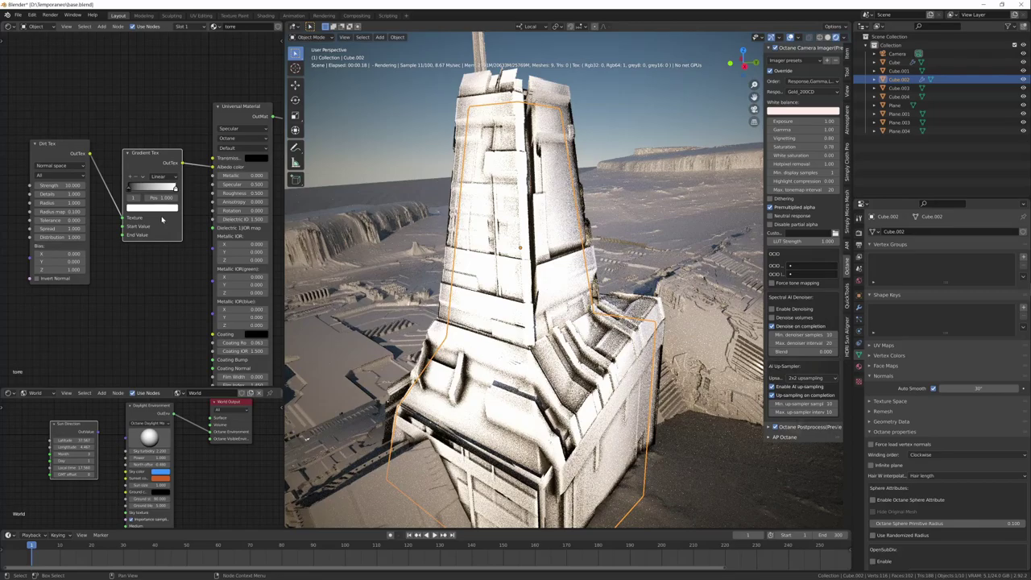
click(170, 209)
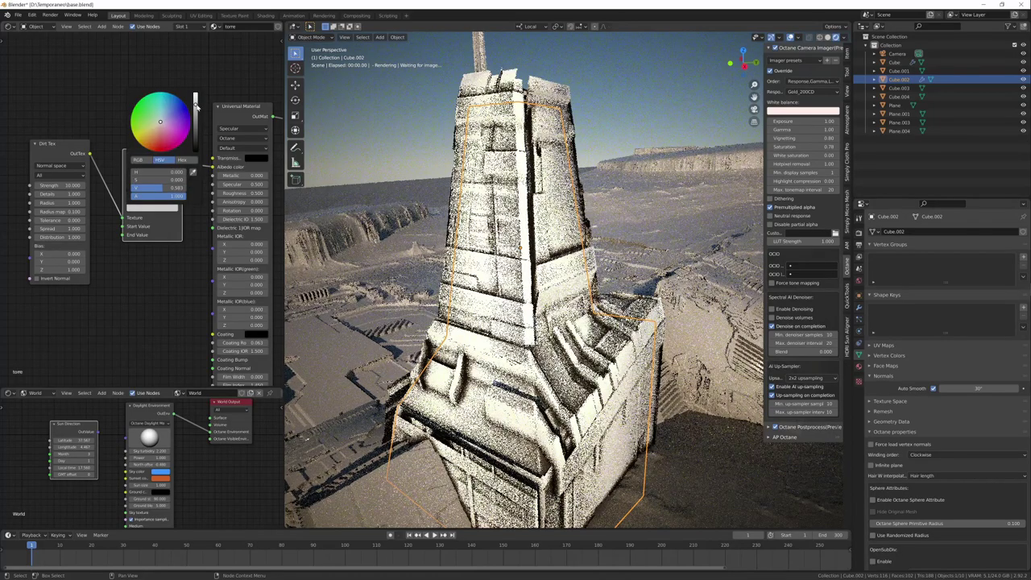
drag(195, 105, 195, 133)
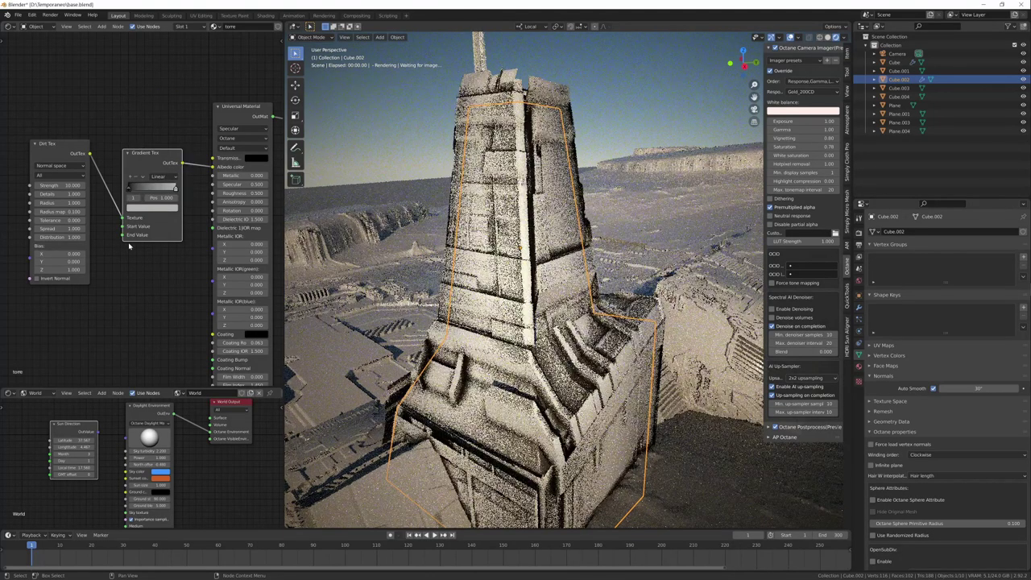
click(127, 189)
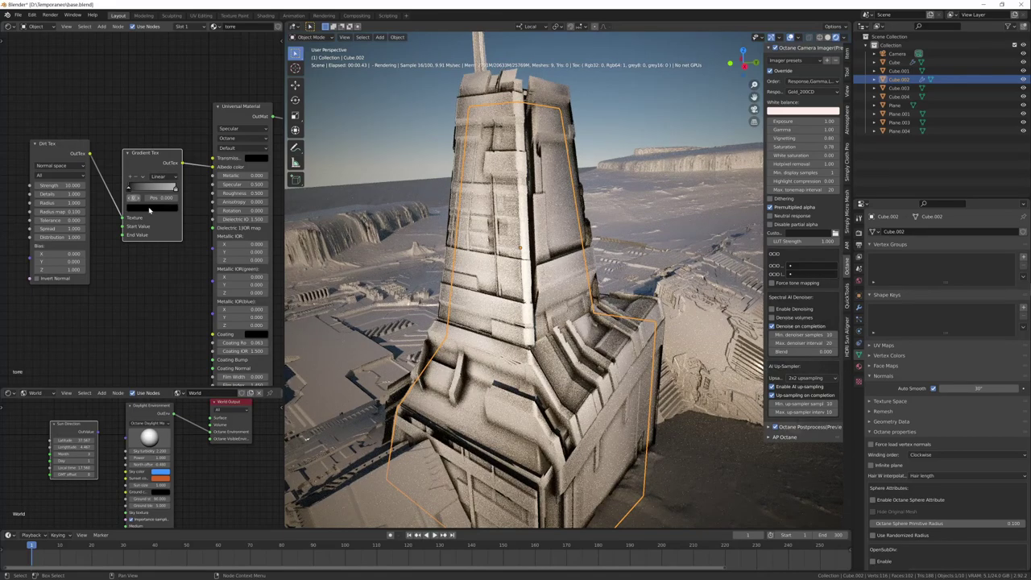
click(149, 208)
drag(198, 122, 195, 95)
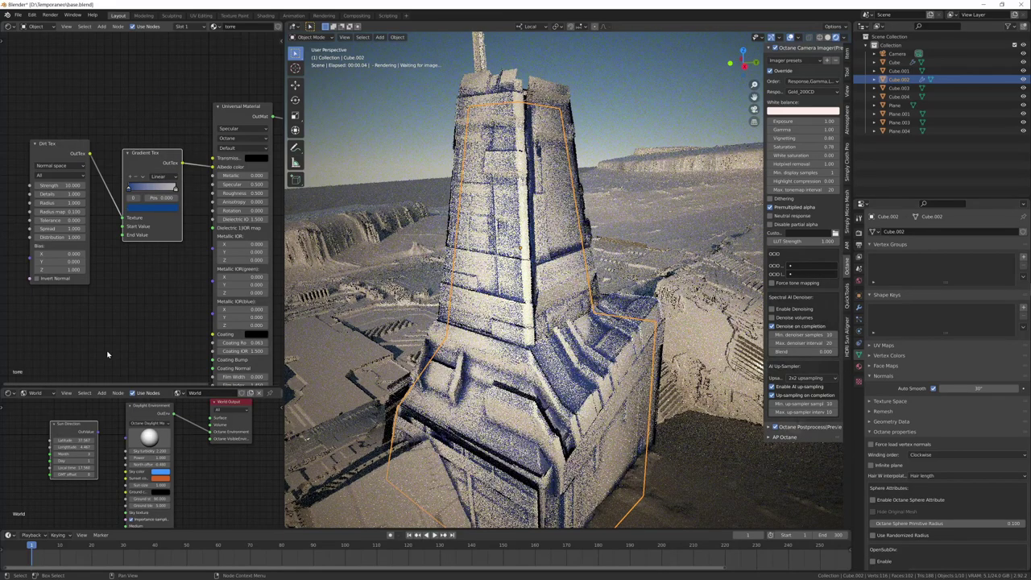
click(153, 208)
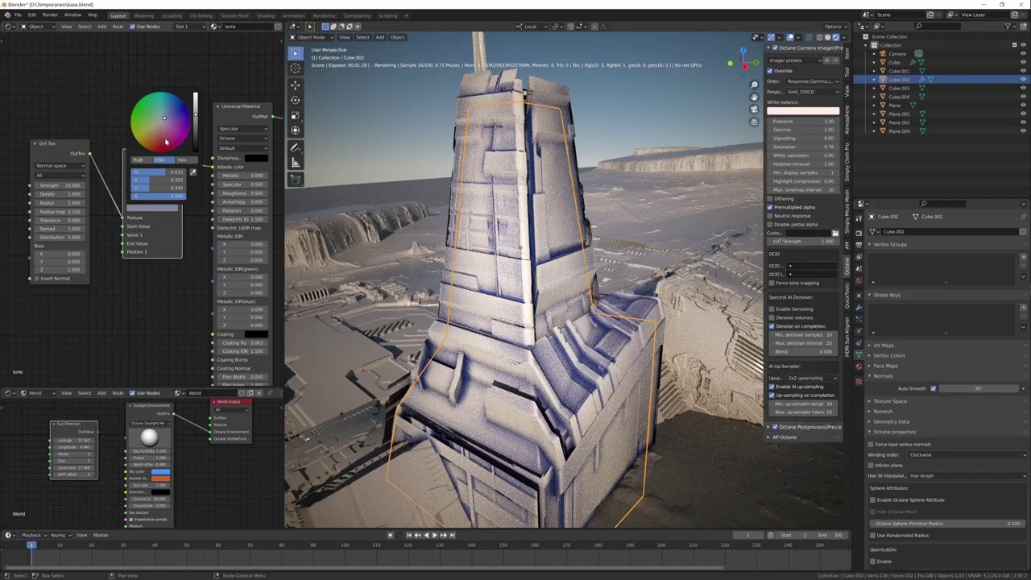
click(166, 141)
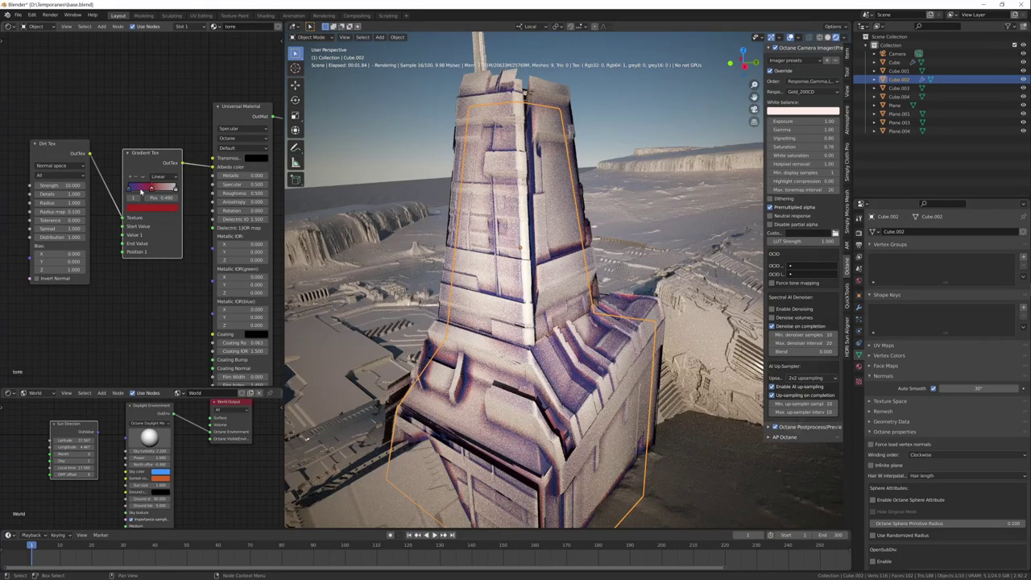
drag(141, 190, 134, 191)
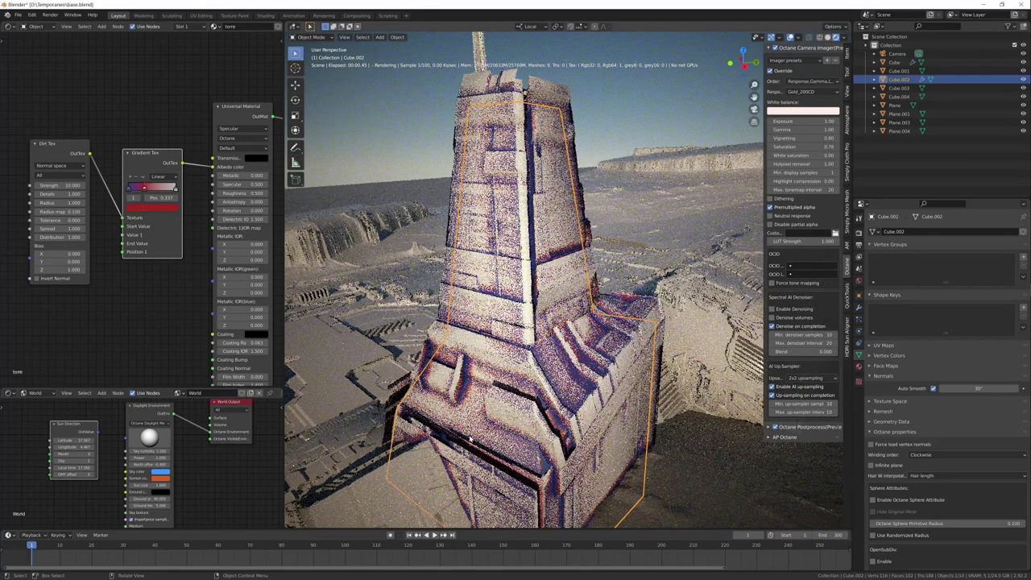
click(168, 190)
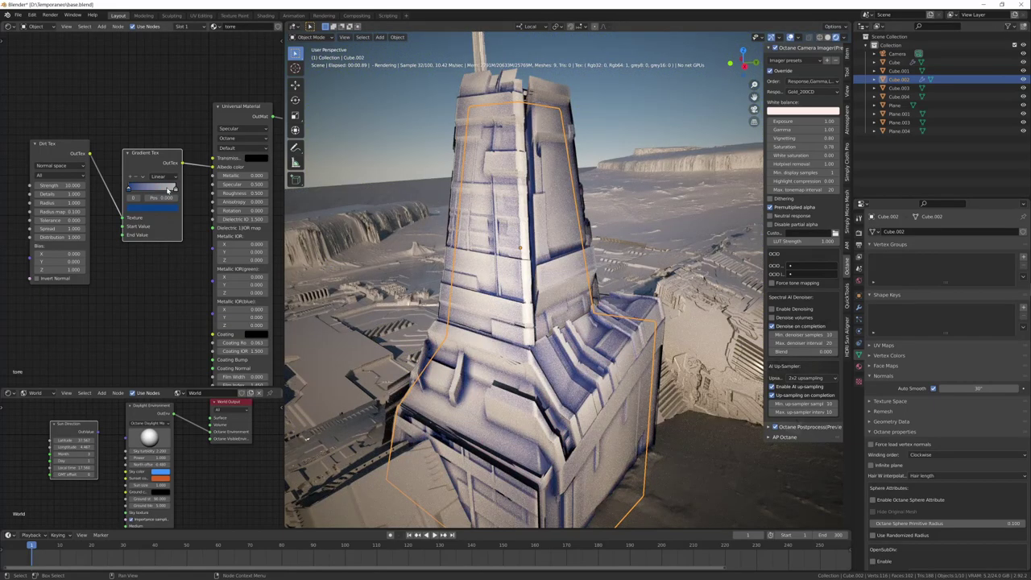
Set the dirt strength to 5 and select the Dirt Tex and Gradient Tex nodes
middle_drag(516, 323, 649, 368)
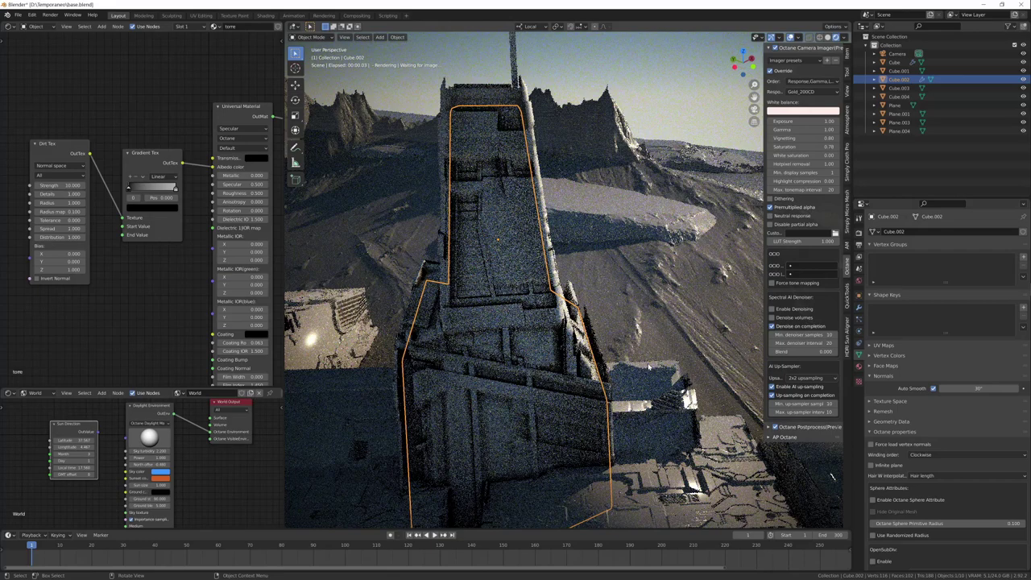
ctrl+middle_drag(649, 367, 577, 364)
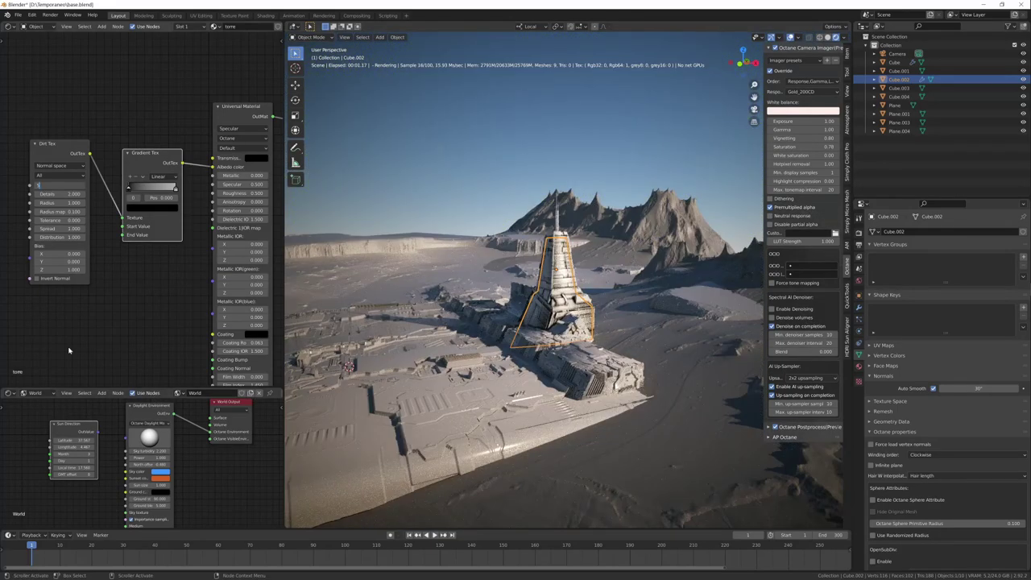
key(Return)
middle_drag(435, 379, 487, 384)
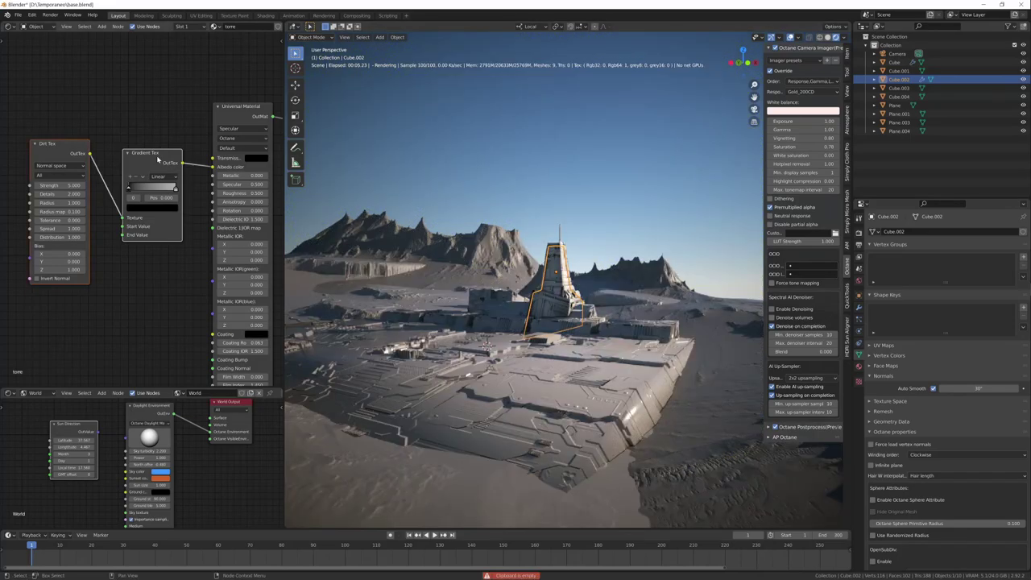
drag(157, 161, 155, 157)
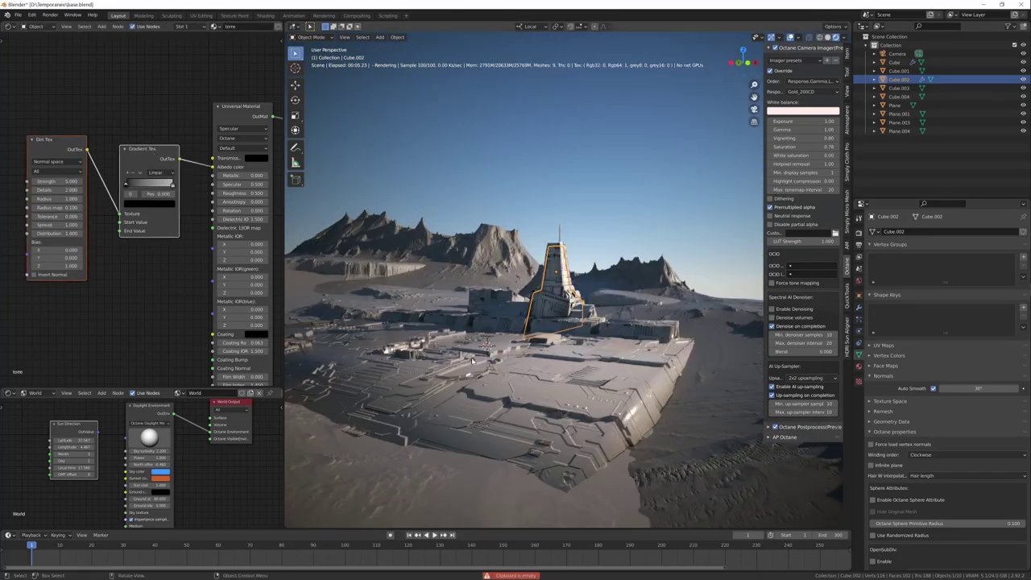
Paste the dirt and gradient nodes into the base platform's material, feeding its albedo colour
click(899, 70)
key(ctrl+v)
drag(179, 158, 246, 158)
click(500, 310)
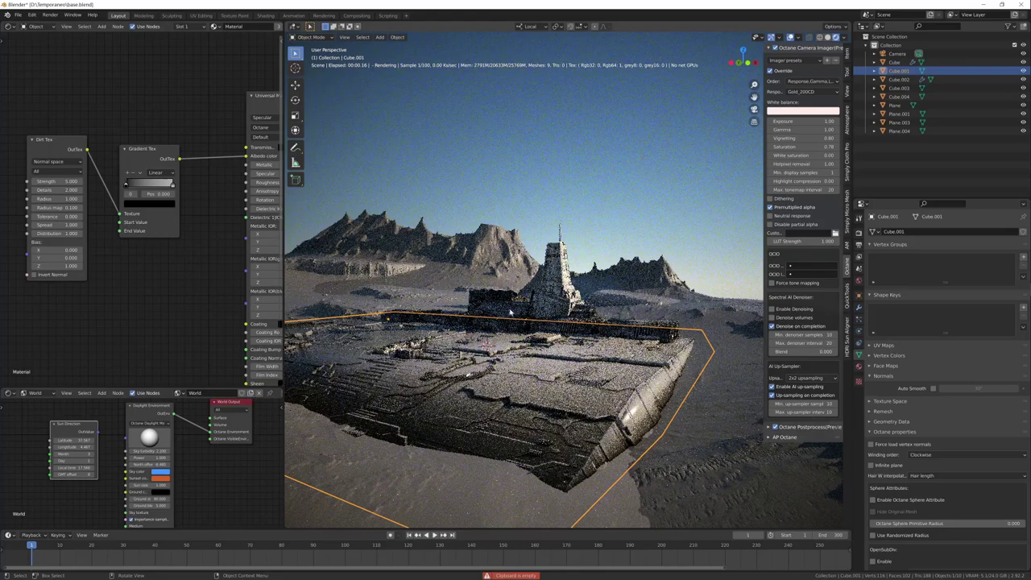
Check the camera view, then select the base structure and orbit above the scene
middle_drag(435, 355, 477, 355)
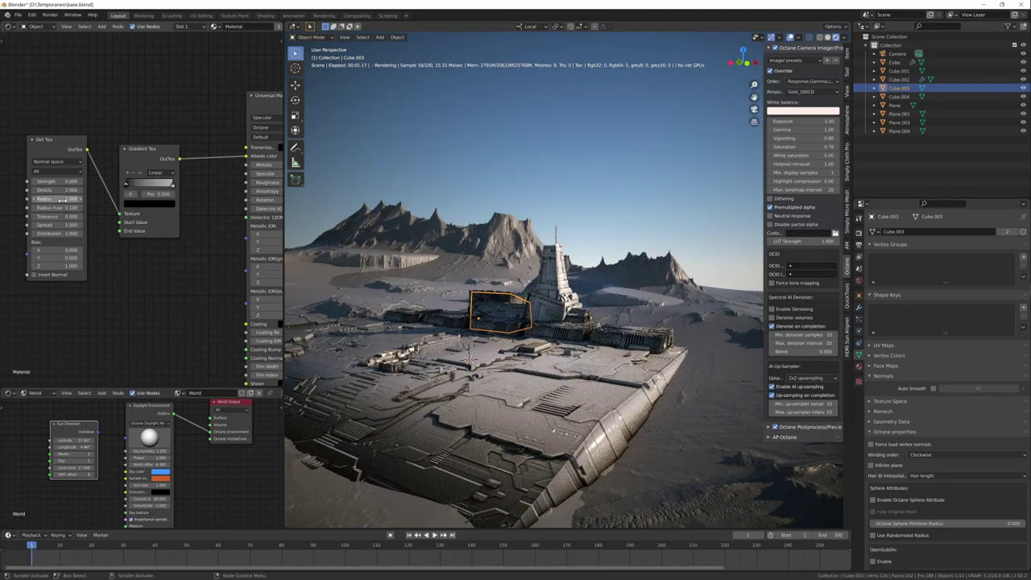
key(KP_0)
click(658, 325)
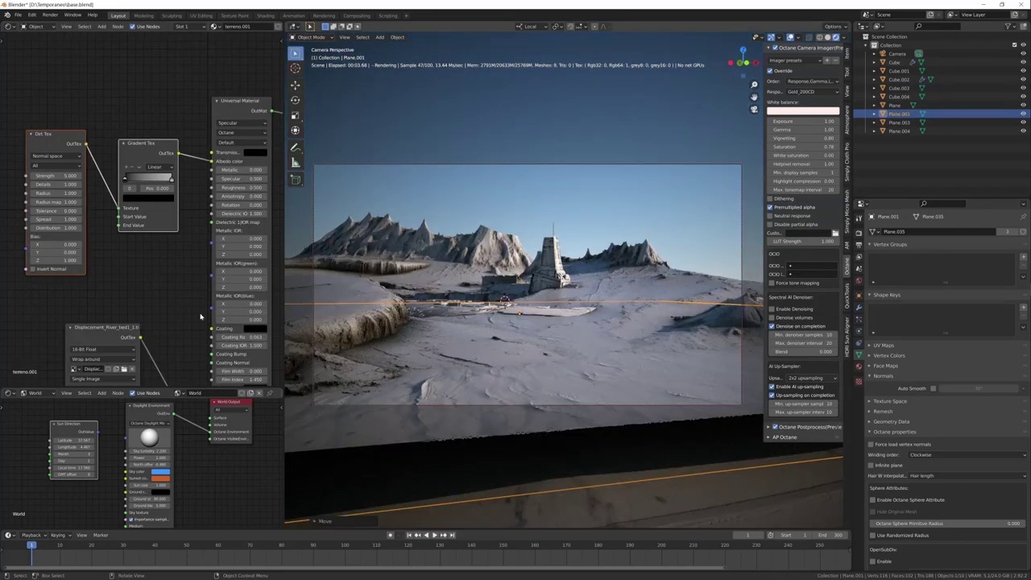
middle_drag(201, 317, 150, 277)
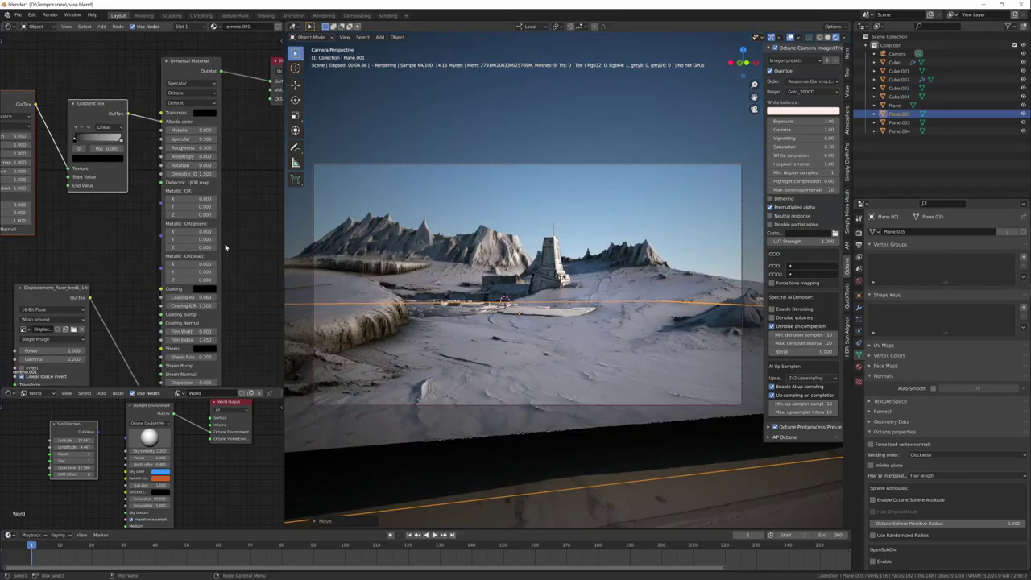
click(582, 320)
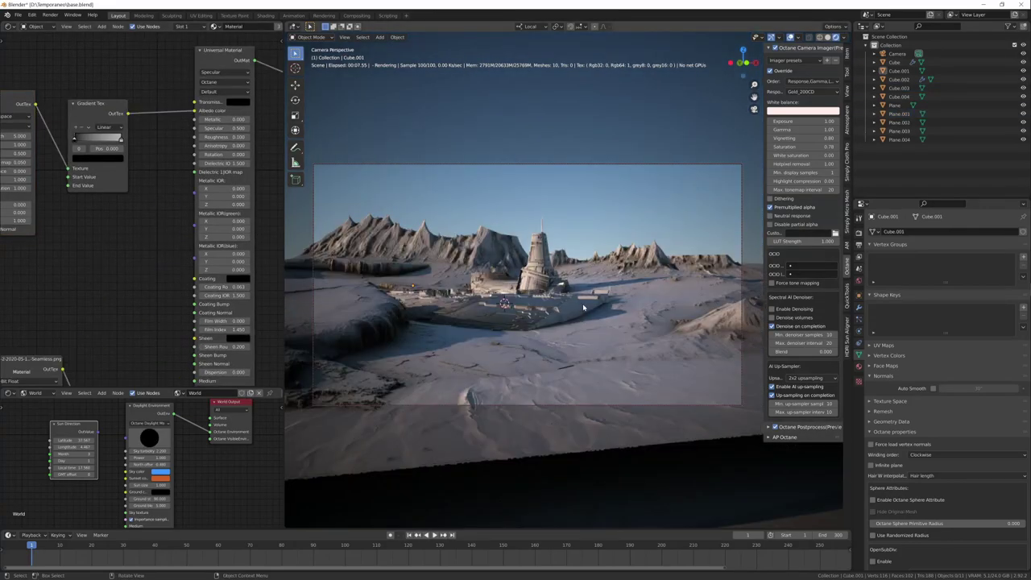
middle_drag(583, 306, 717, 119)
Add a cube, scale it hugely, and move it into a wide slab above the base
click(827, 37)
key(shift+a)
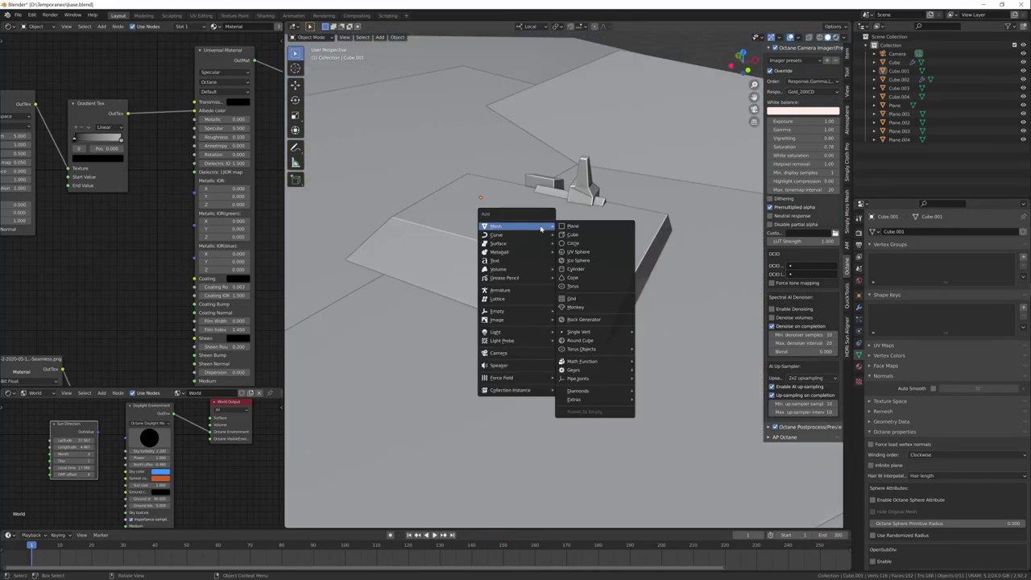
click(574, 235)
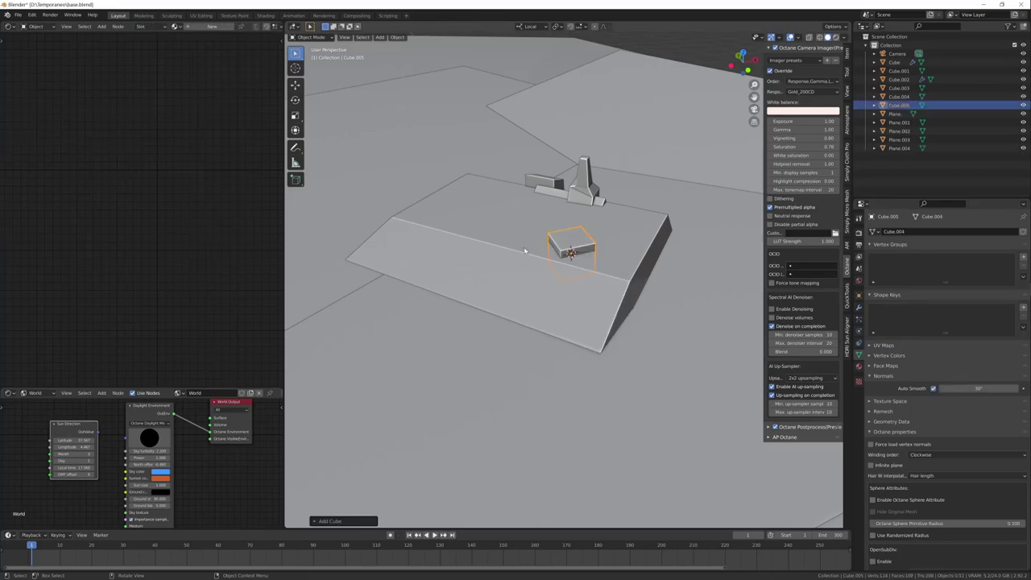
key(s)
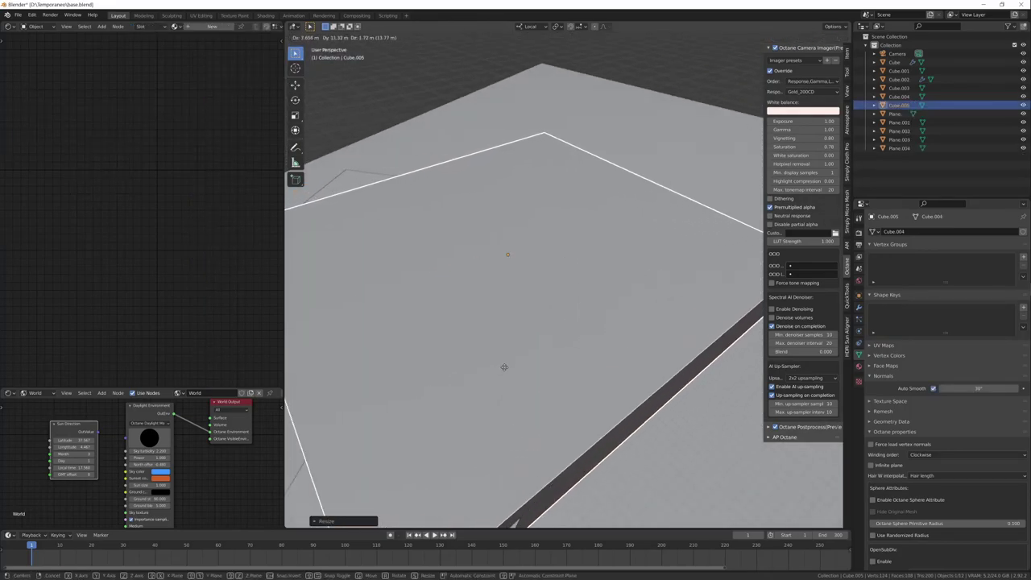
click(537, 339)
key(g)
click(507, 362)
Check the slab from the camera view and bring up the Add menu
mouse_move(507, 362)
middle_down()
mouse_move(457, 373)
mouse_move(483, 330)
middle_up()
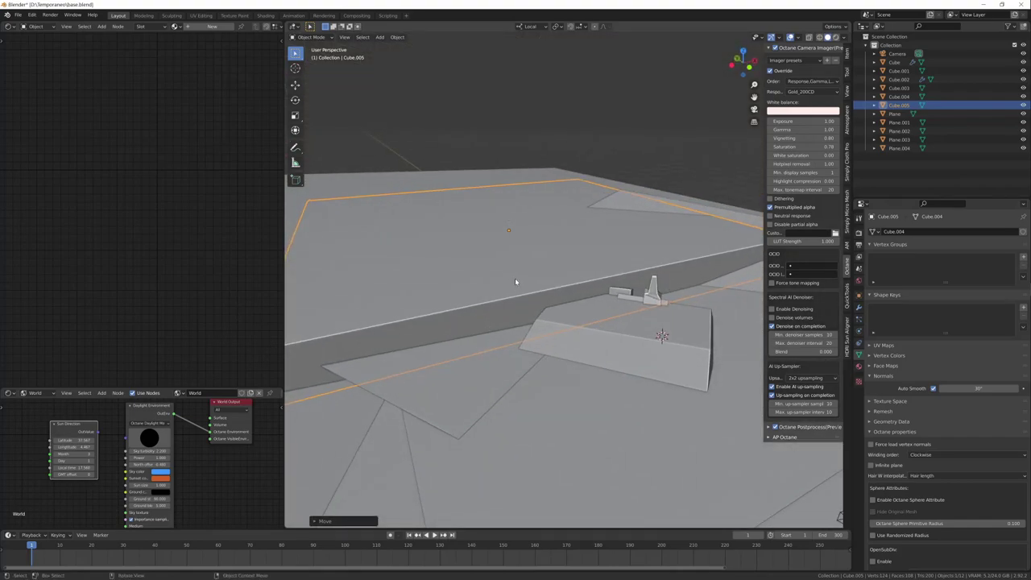
key(KP_0)
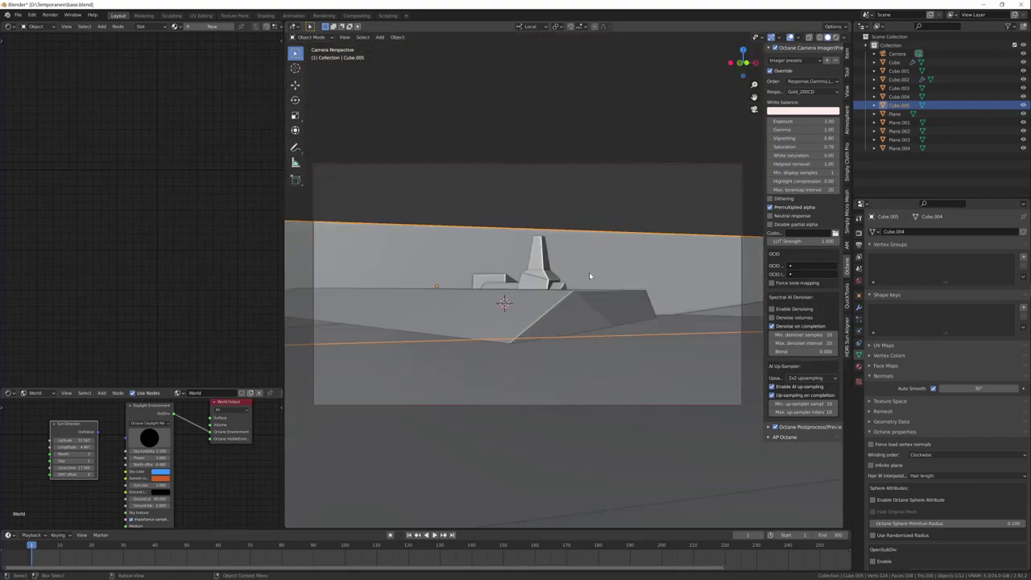
middle_drag(589, 272, 574, 276)
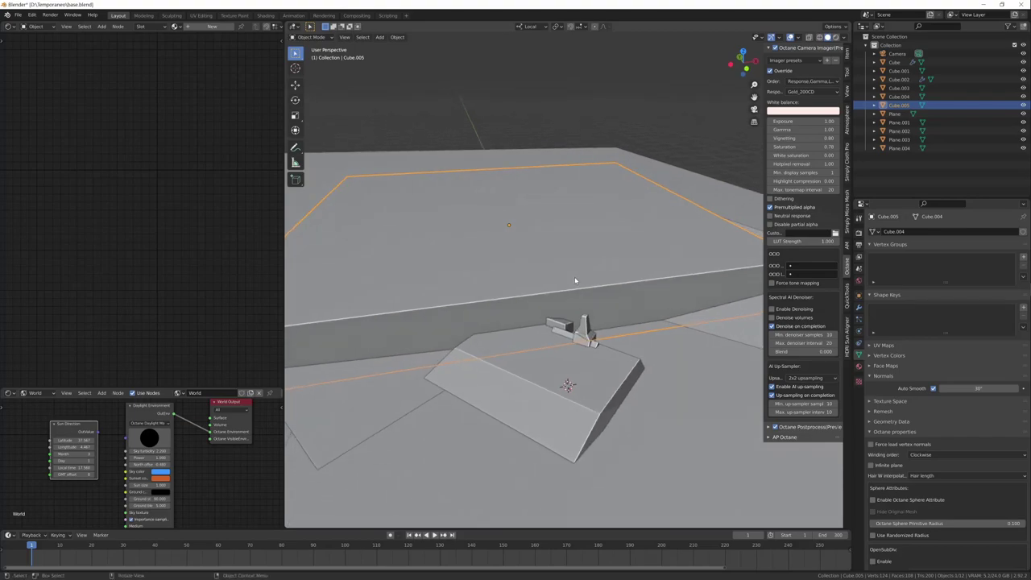
key(shift+a)
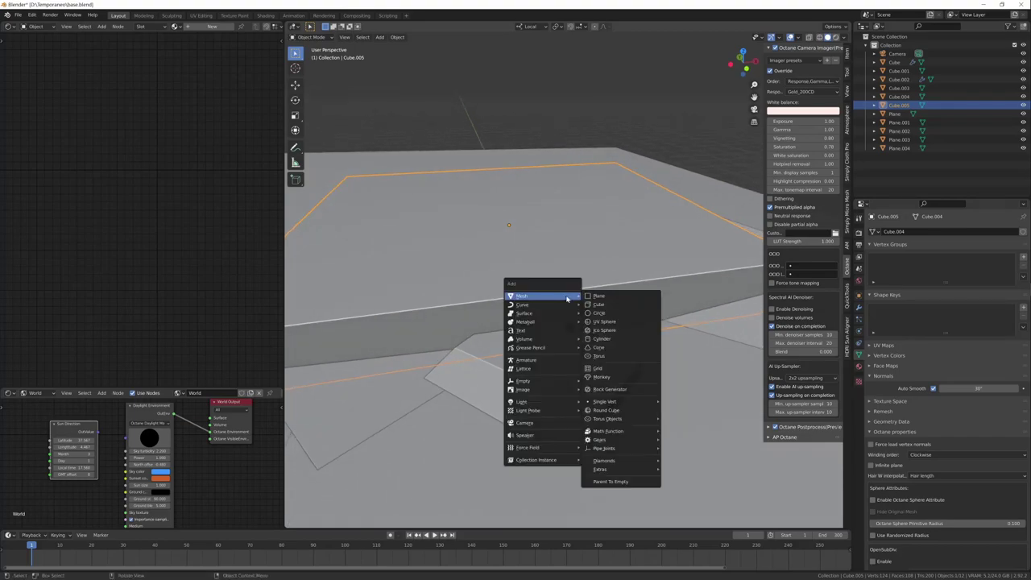
mouse_move(525, 338)
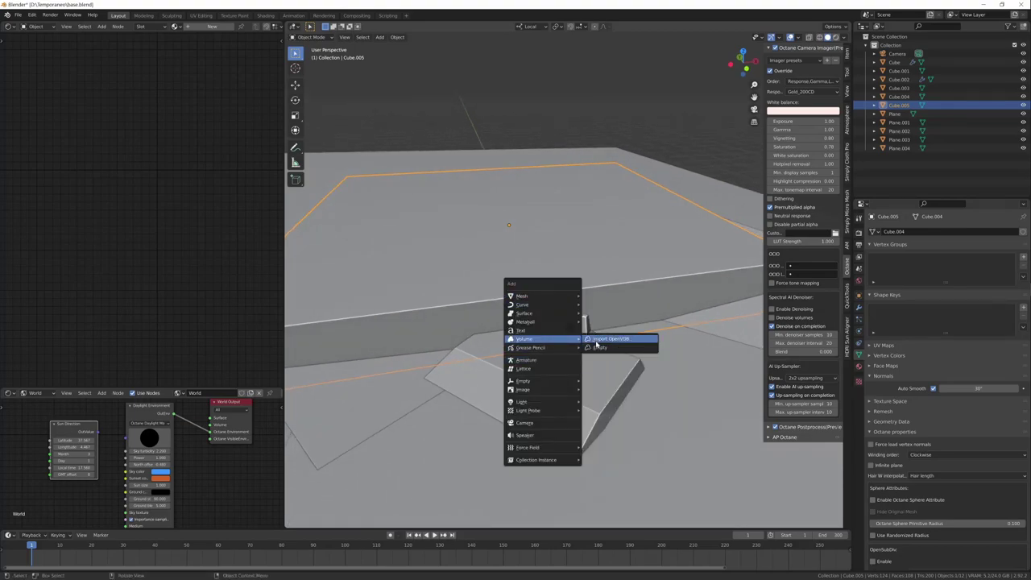
Add an empty Volume with a Mesh to Volume modifier sourced from the big box
click(597, 348)
click(899, 232)
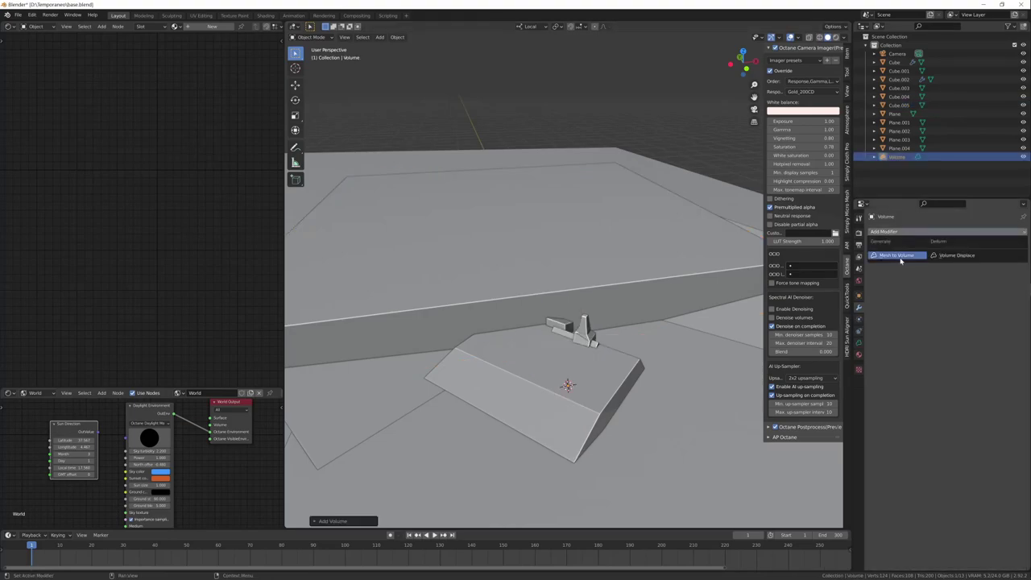
click(900, 256)
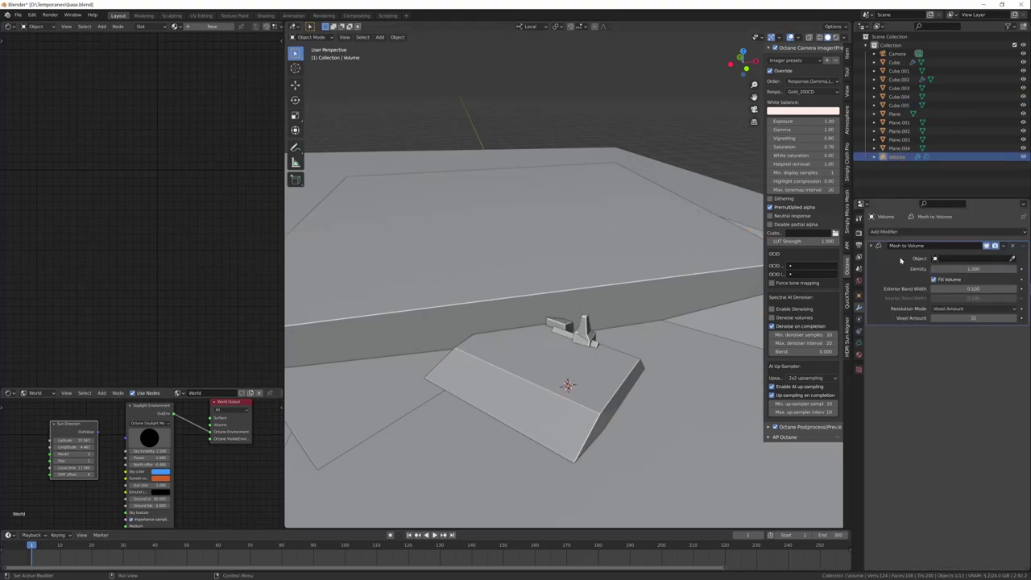
click(1013, 258)
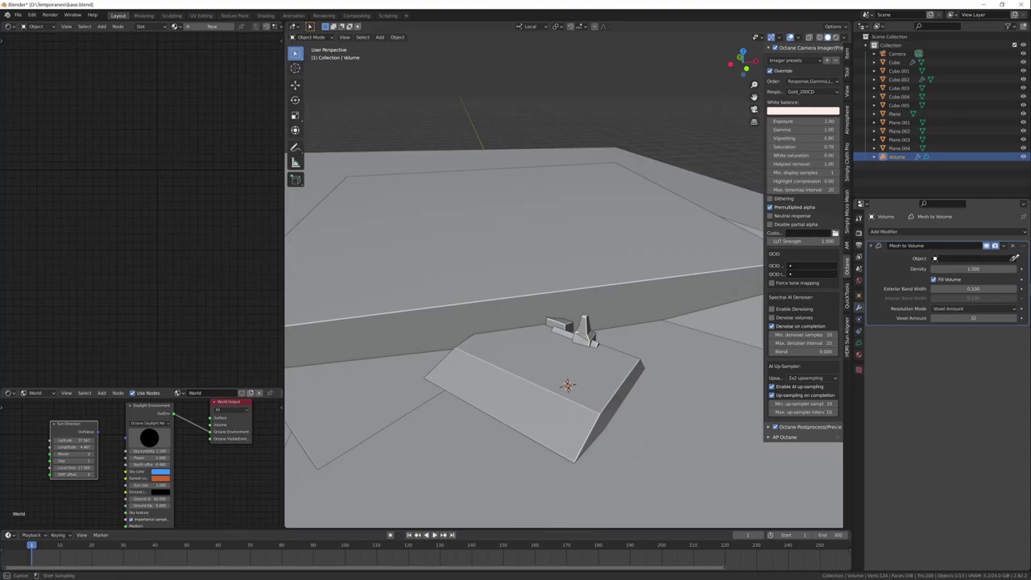
click(612, 265)
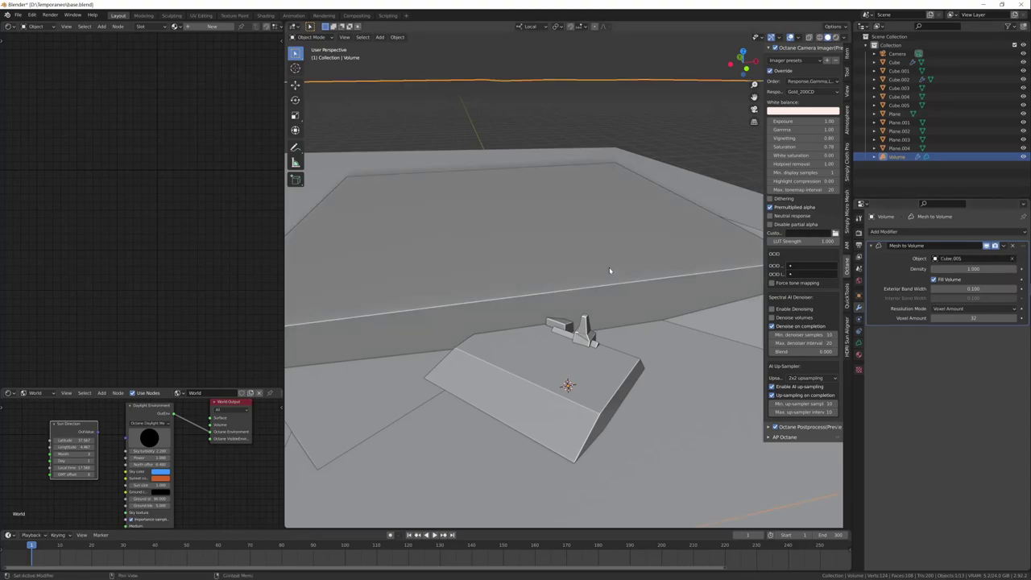
Hide the big box in the viewport and reselect the Volume object
click(610, 271)
click(1023, 105)
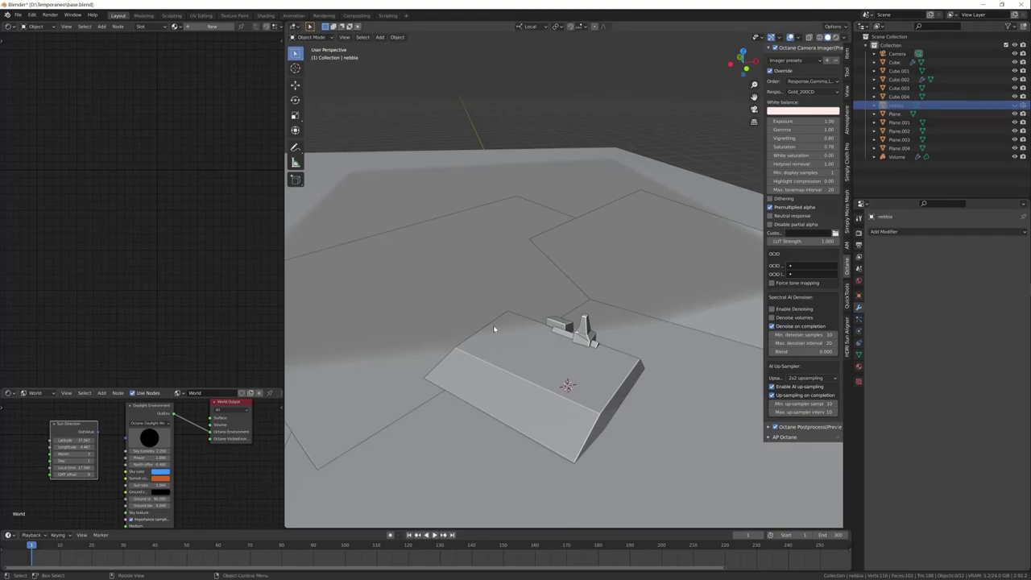
mouse_move(495, 323)
middle_down()
mouse_move(539, 285)
mouse_move(529, 300)
mouse_move(494, 292)
mouse_move(562, 293)
mouse_move(527, 301)
middle_up()
click(531, 296)
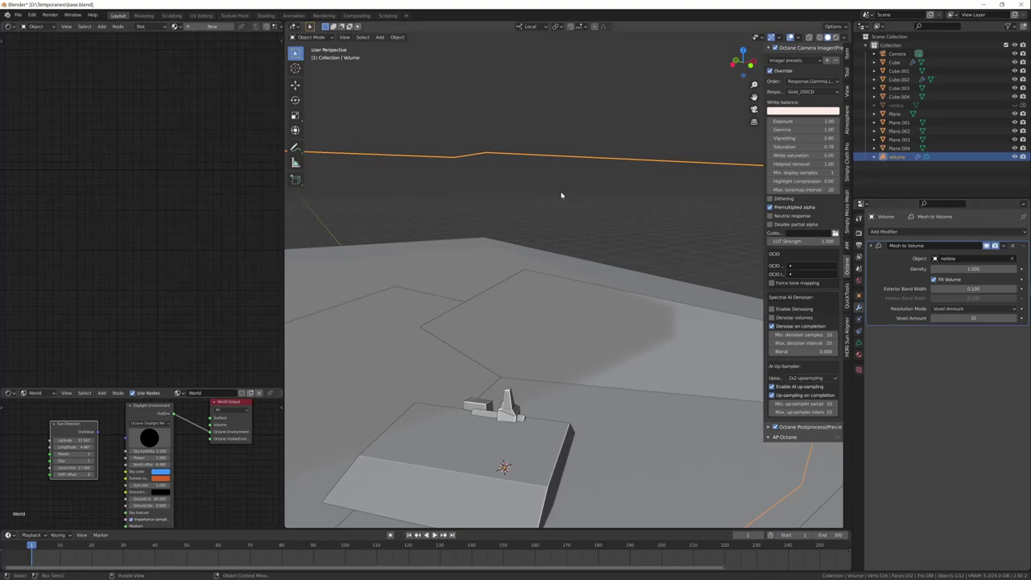
Create a new material for the volume, save the file, and switch to rendered view
click(859, 354)
click(927, 258)
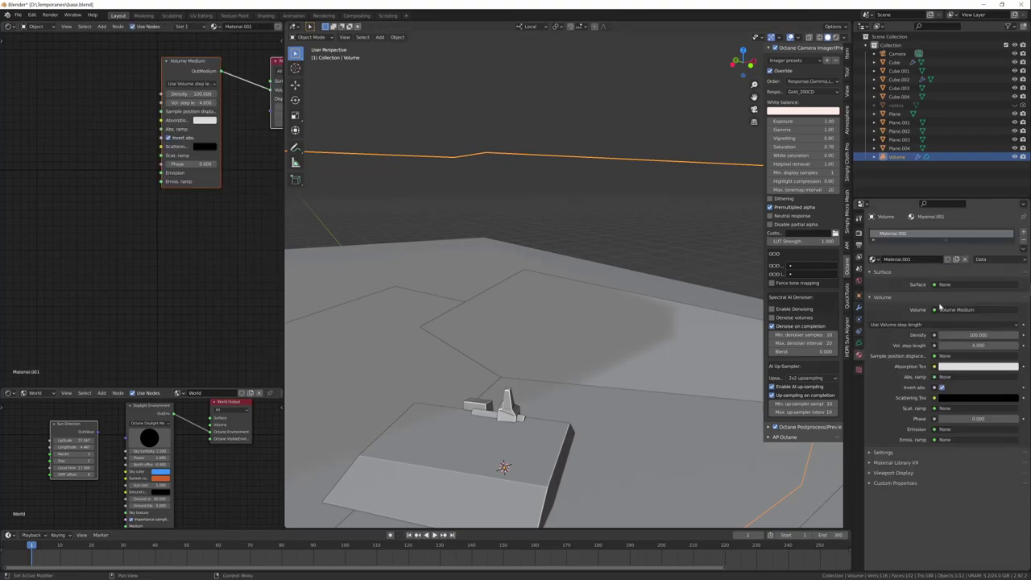
key(ctrl+s)
click(836, 38)
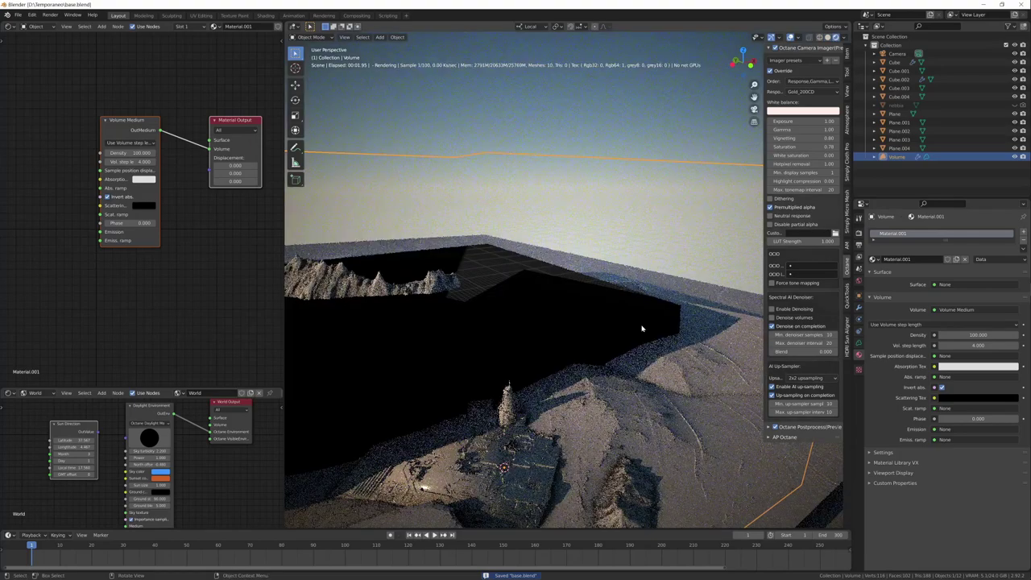
Set the Volume Medium density to 0.1 and view through the camera
double_click(129, 152)
text(0.1)
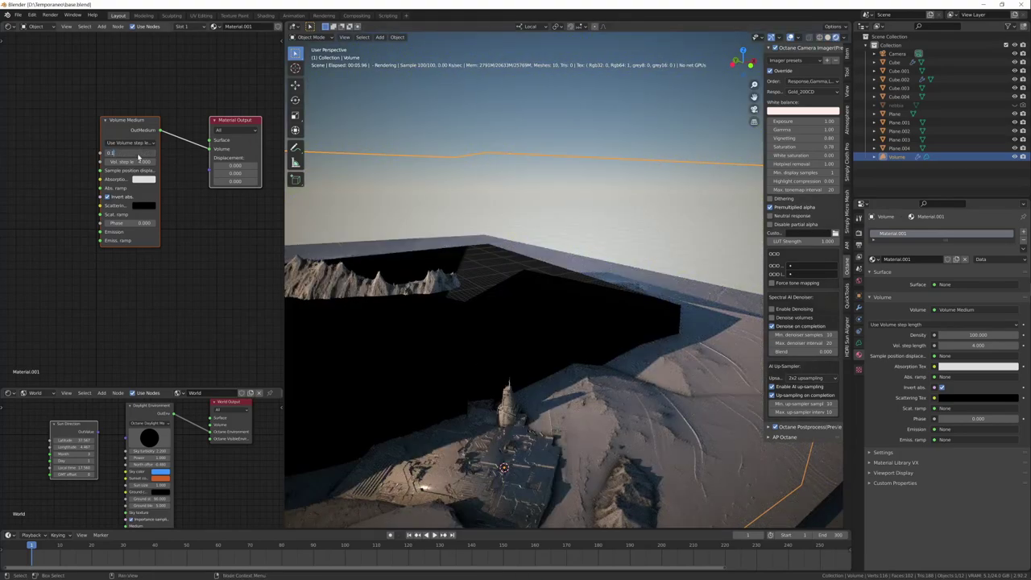
key(Return)
middle_drag(523, 387, 491, 340)
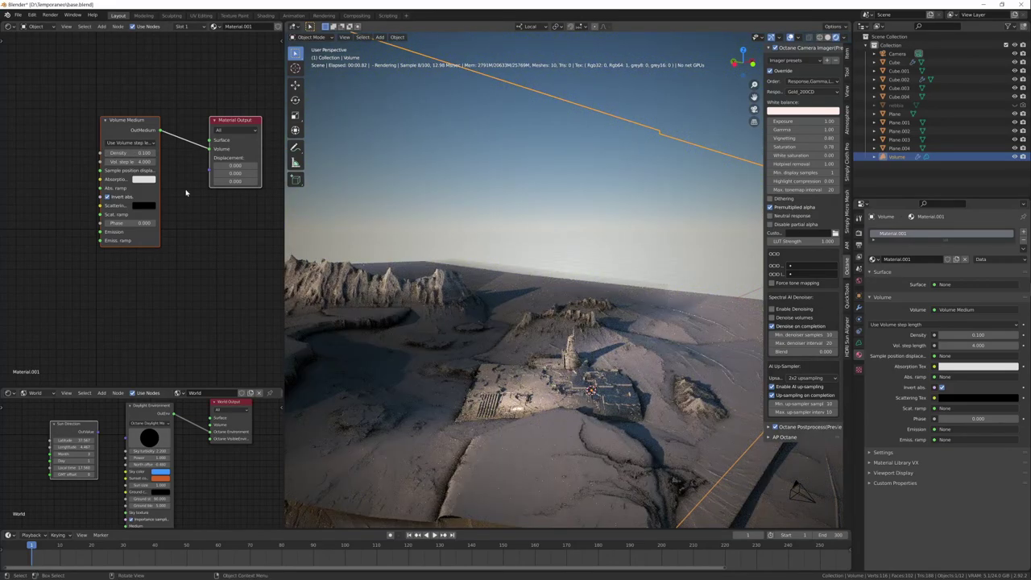
key(KP_0)
Set the absorption colour to white and the scattering colour to grey
click(143, 179)
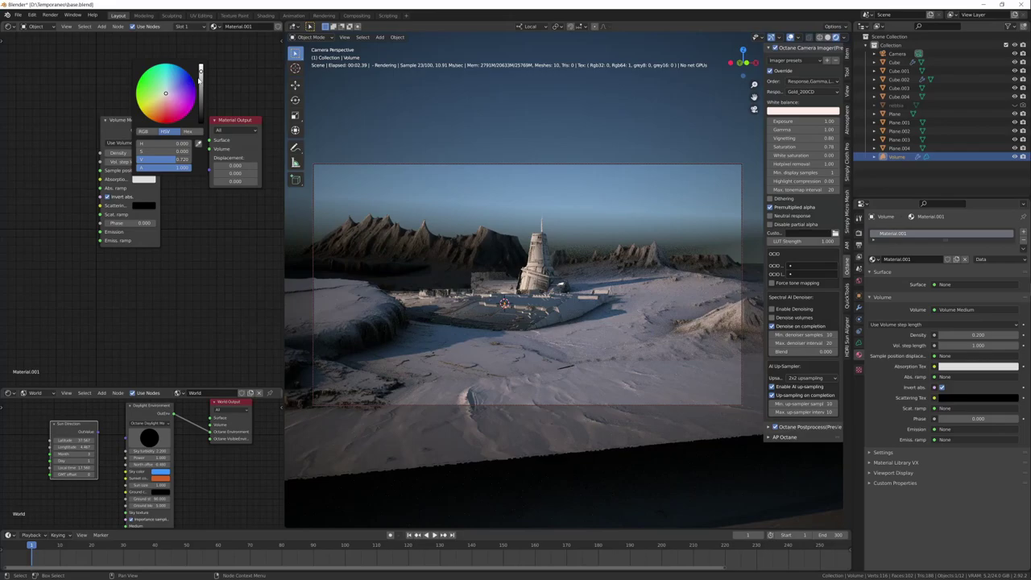
click(161, 105)
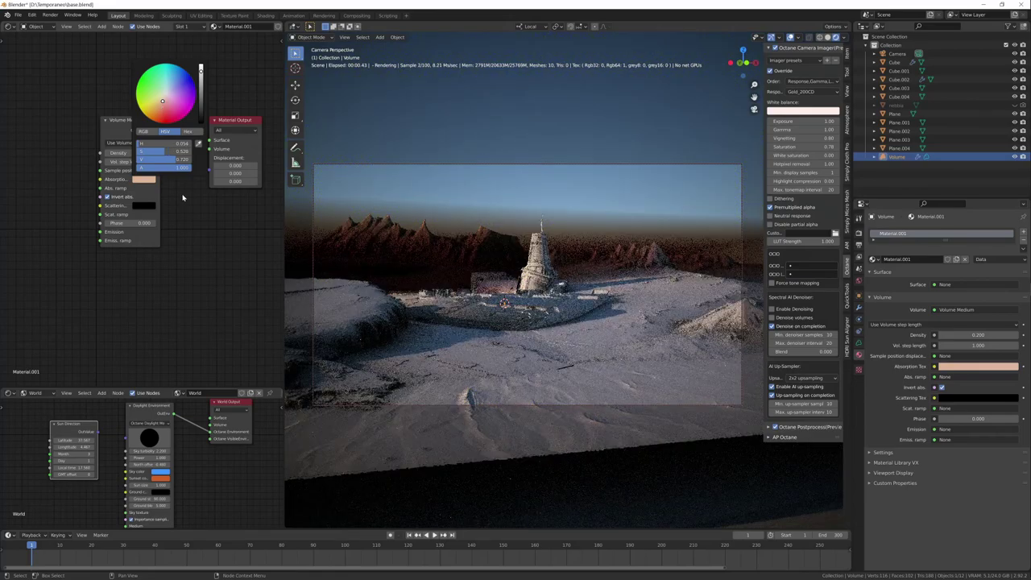
click(162, 98)
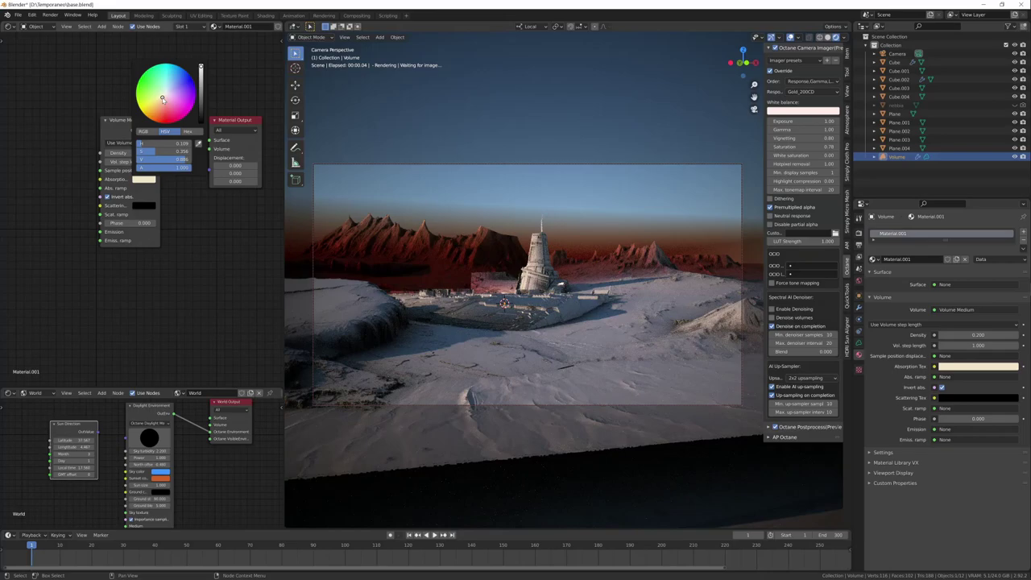
ctrl+scroll(141, 153, down, 1)
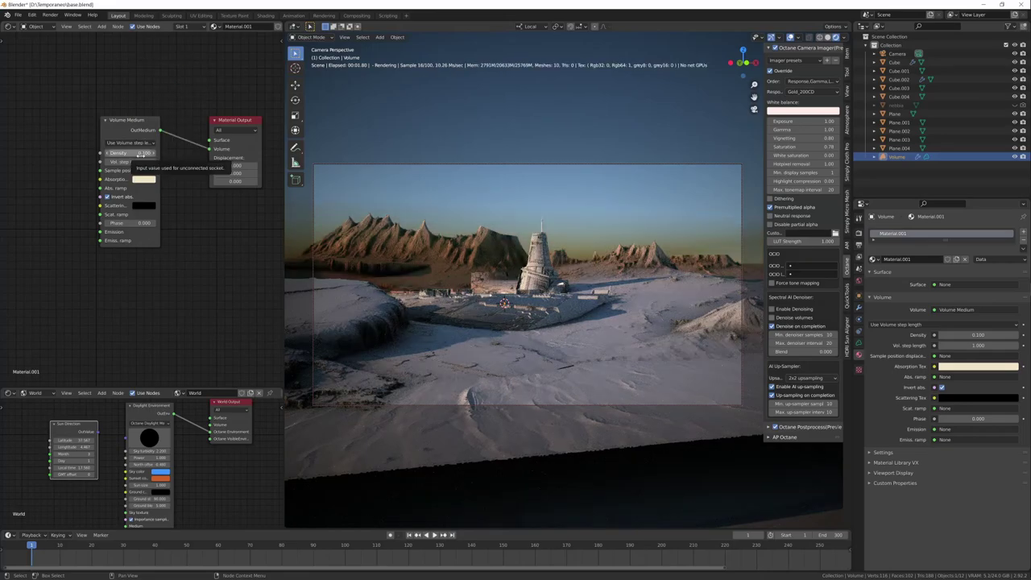
click(143, 179)
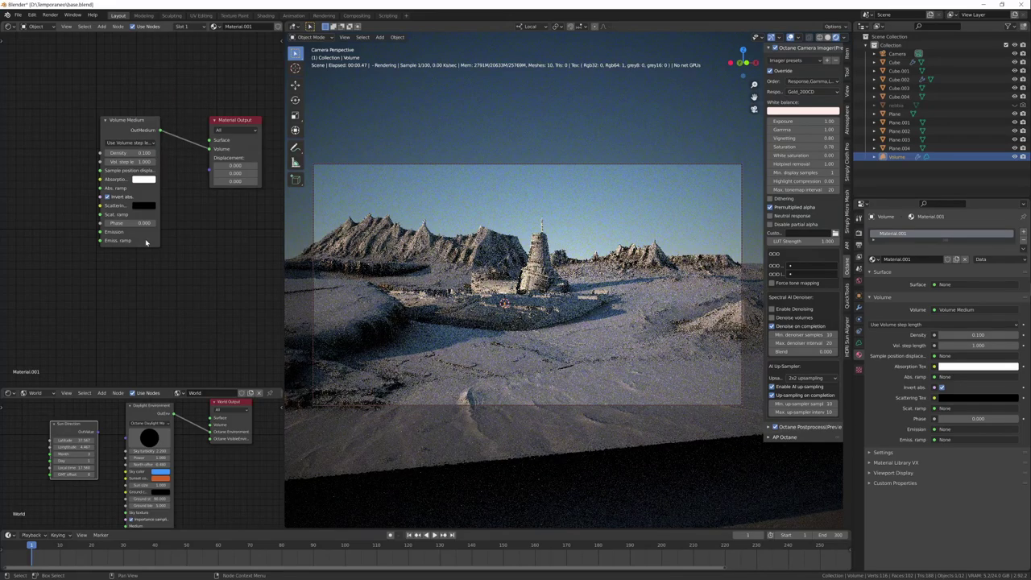
key(ctrl+z)
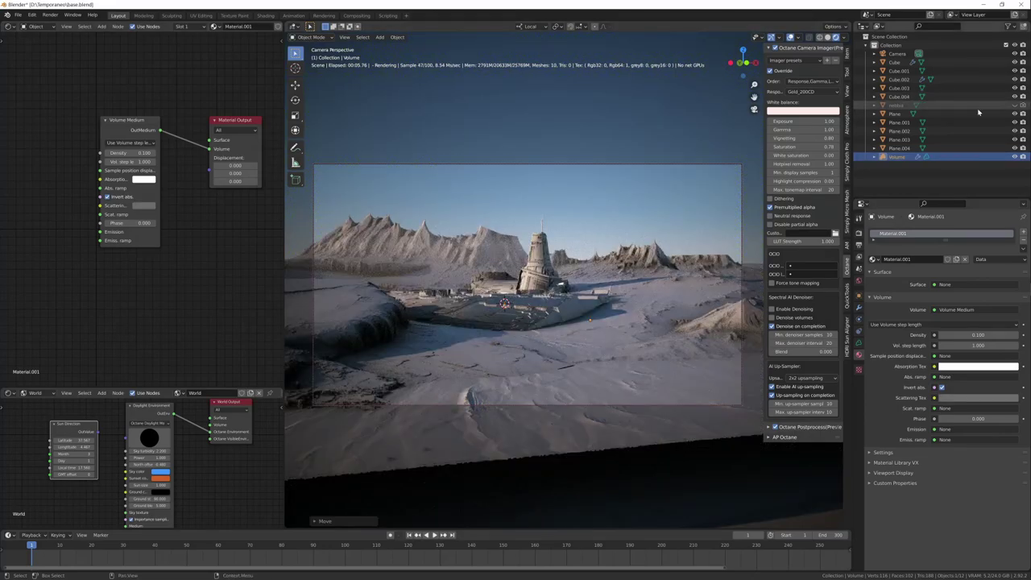
Undo the volume density back to 1.000 and reorient the view from above
key(KP_0)
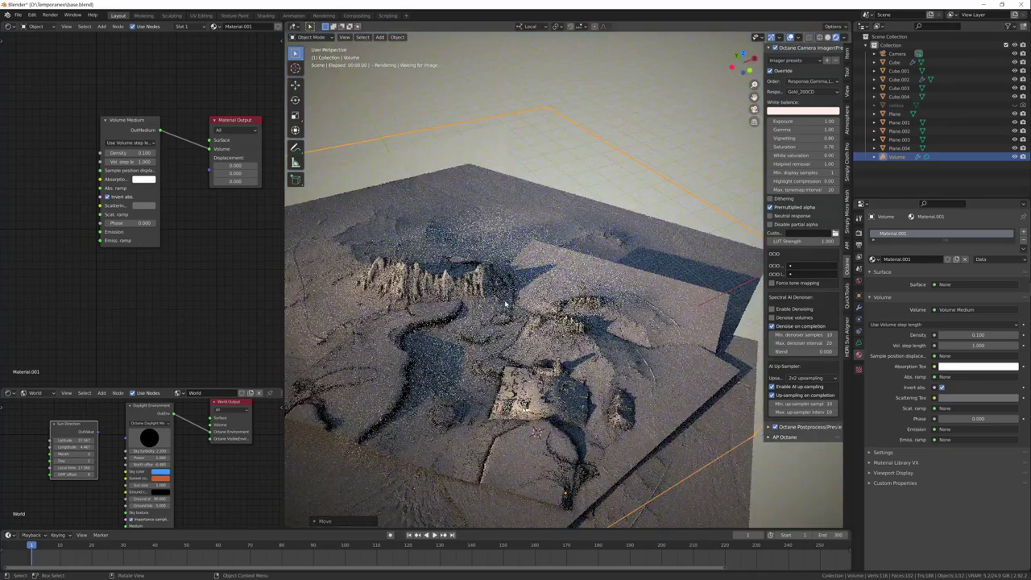
key(ctrl+z)
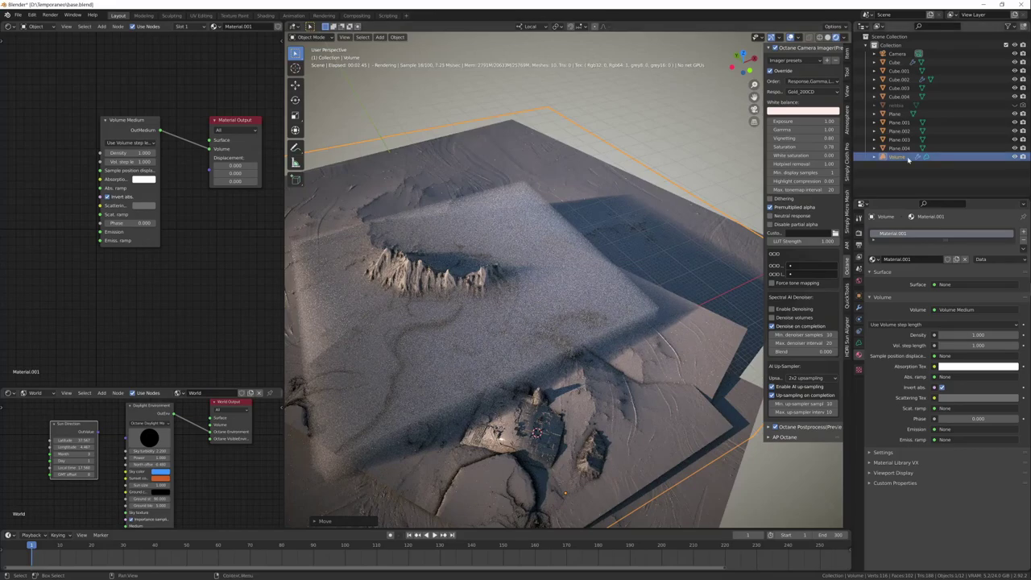
key(KP_0)
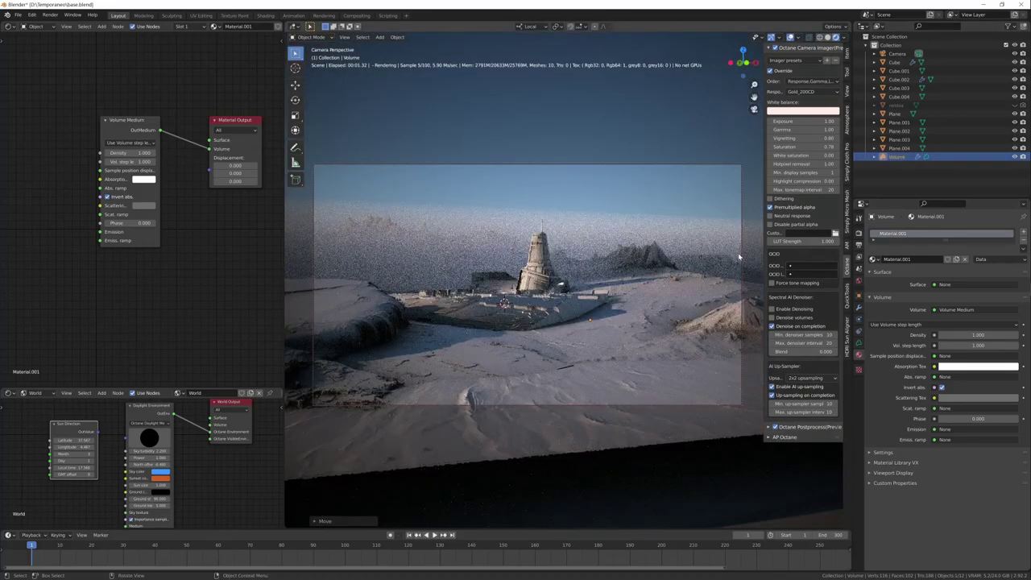
middle_drag(739, 256, 512, 286)
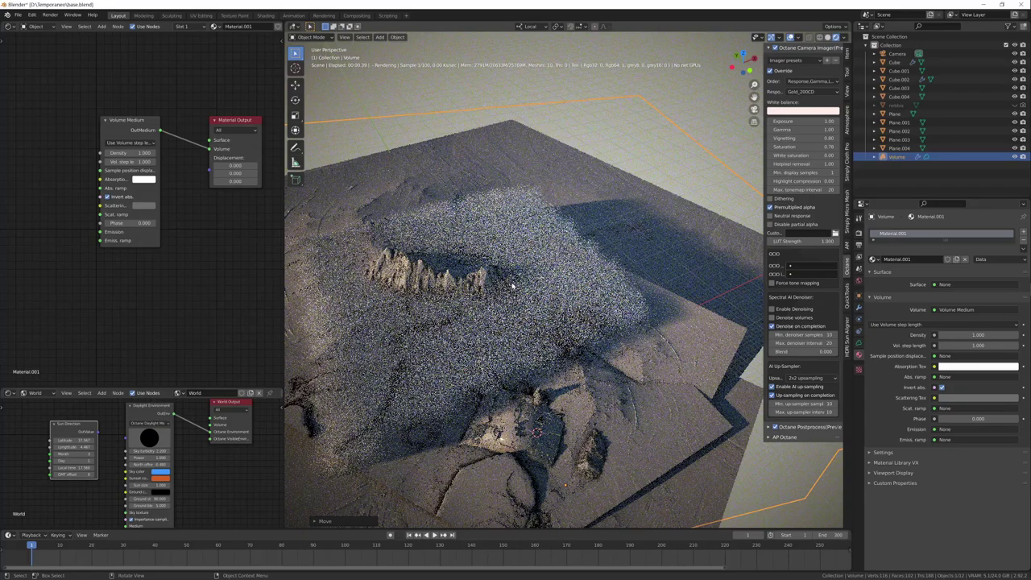
key(g)
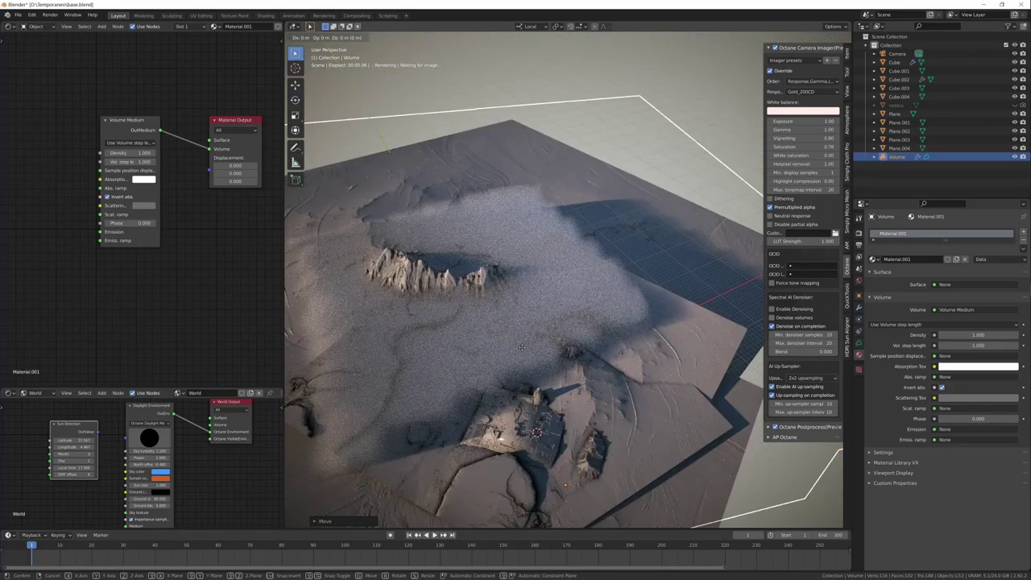
key(Escape)
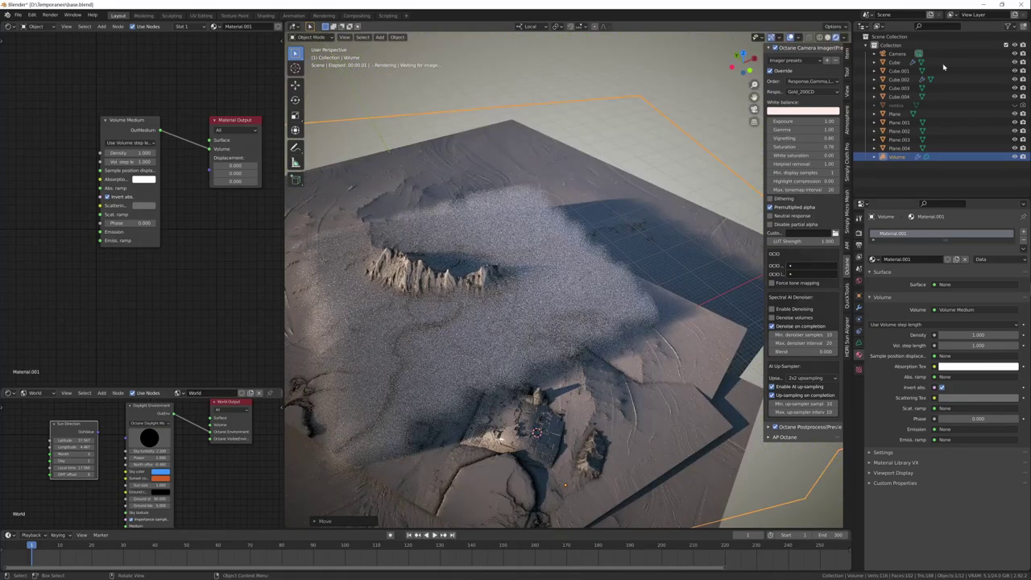
Unhide and move the nebbia box, hide it again, and lower the fog density to 0.200
click(897, 105)
click(1015, 104)
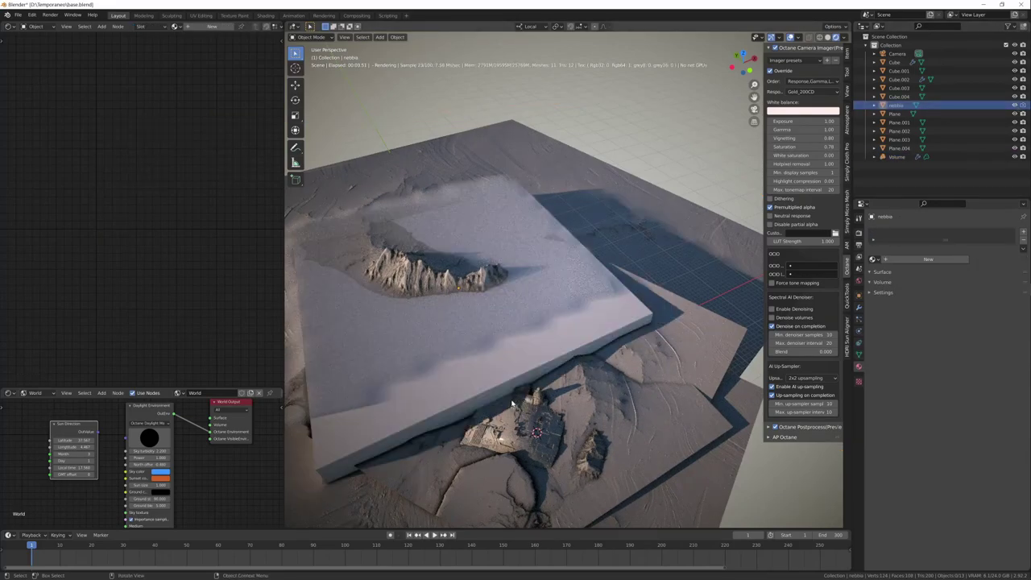
click(468, 337)
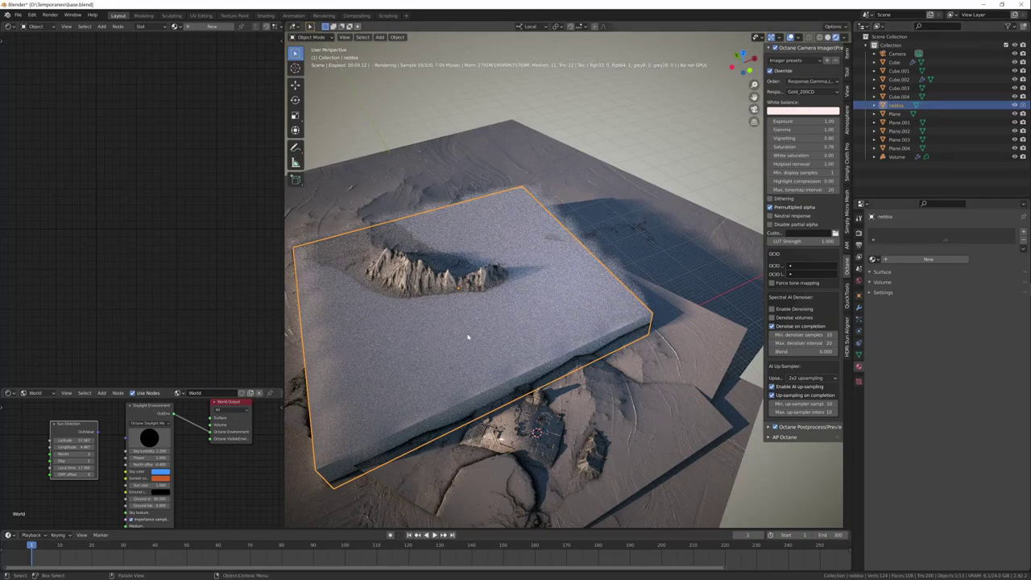
key(g)
key(shift+z)
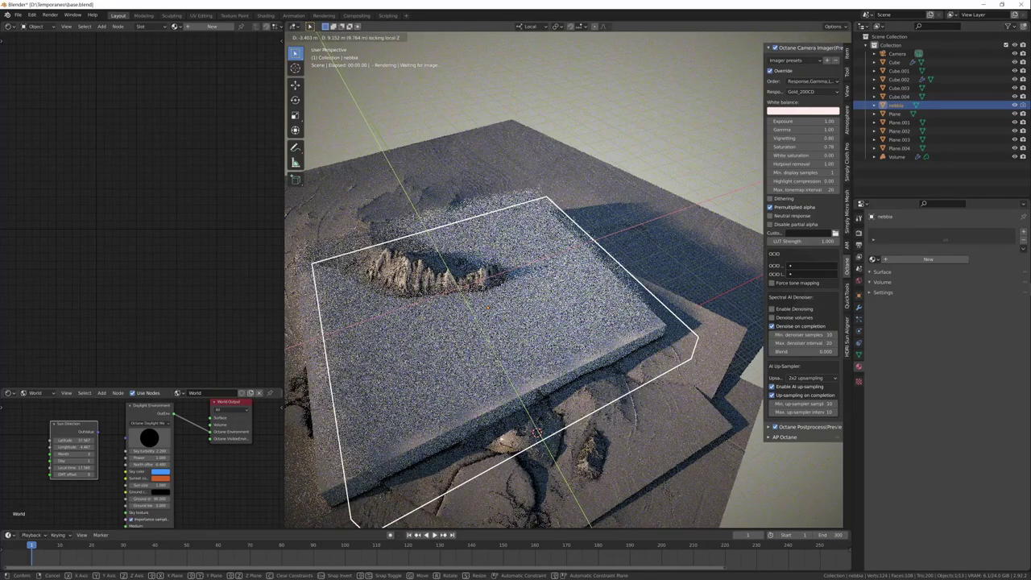
click(498, 358)
key(KP_0)
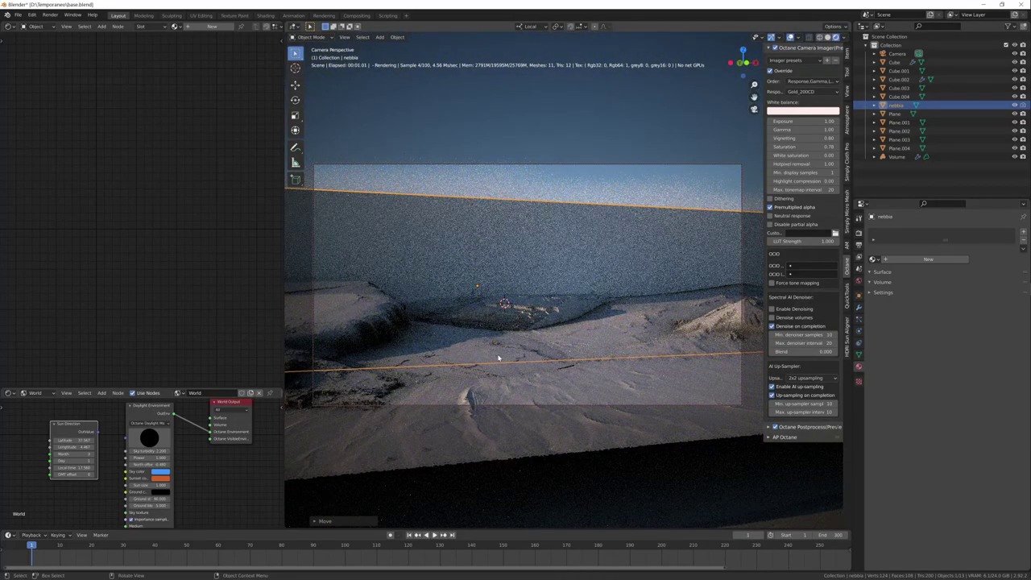
click(1015, 105)
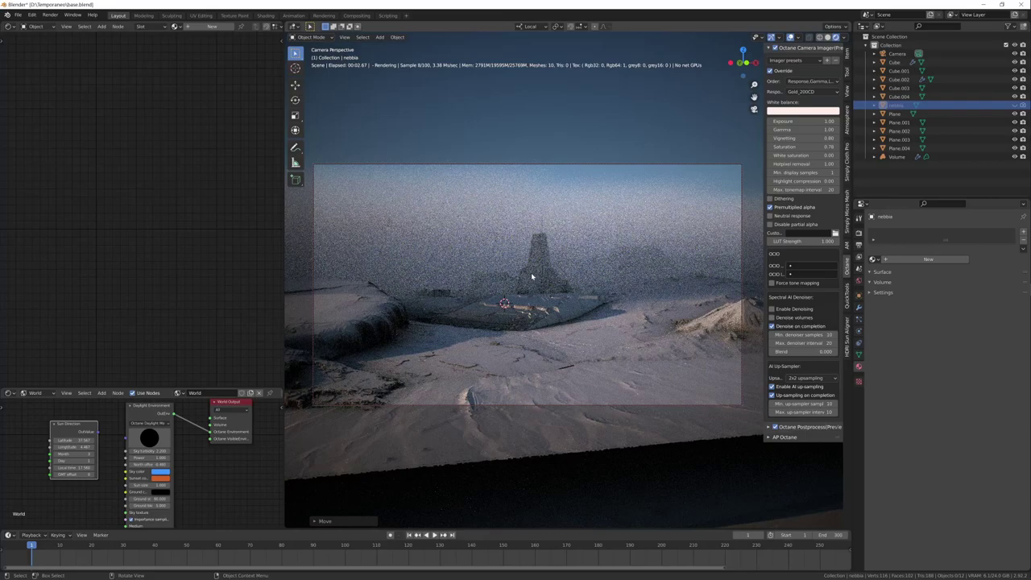
click(914, 157)
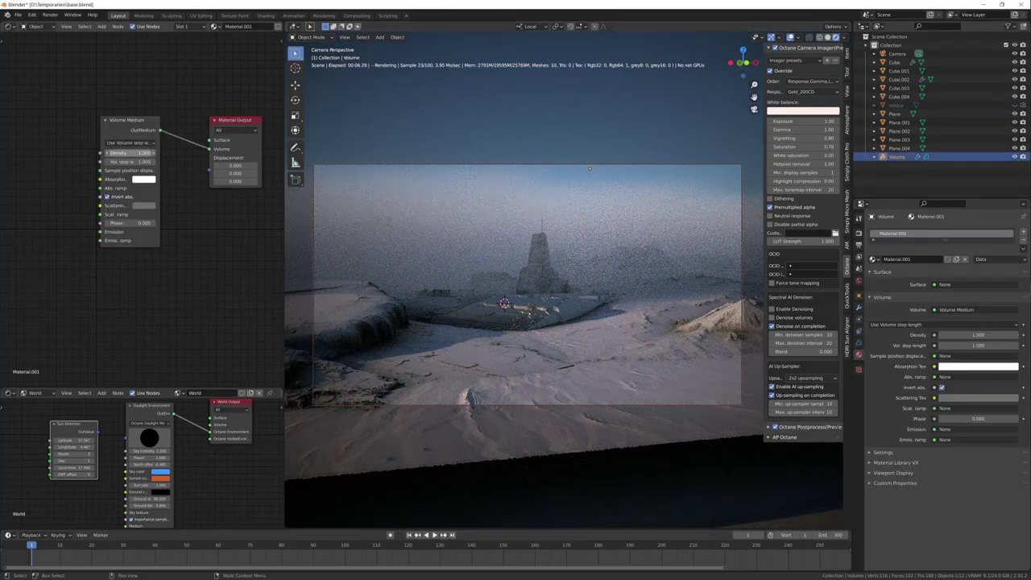
drag(125, 153, 113, 154)
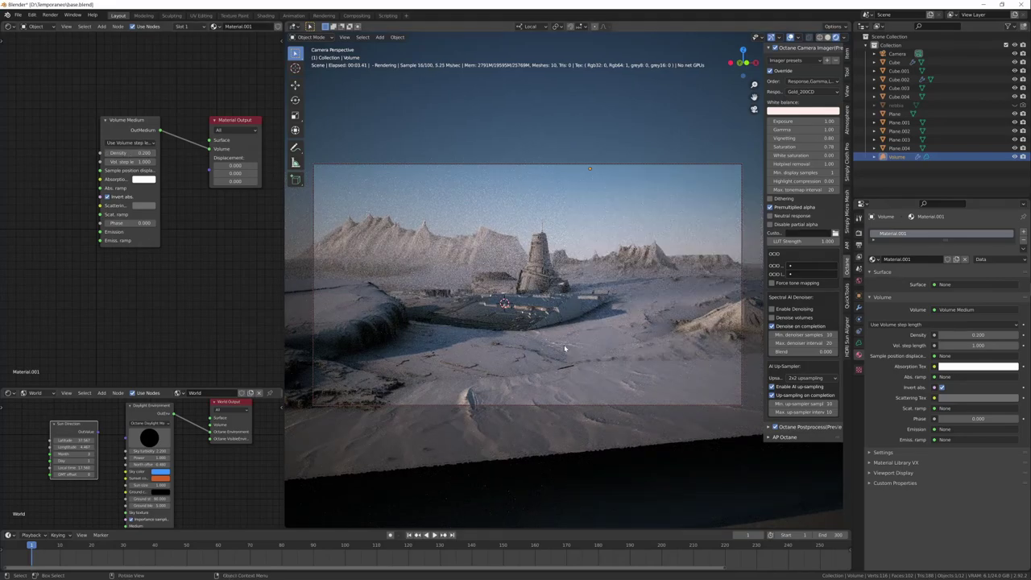
Select Cube.001 and rearrange the World Output, Daylight Environment and Sun Direction nodes
click(564, 348)
drag(141, 391, 141, 304)
drag(240, 380, 238, 369)
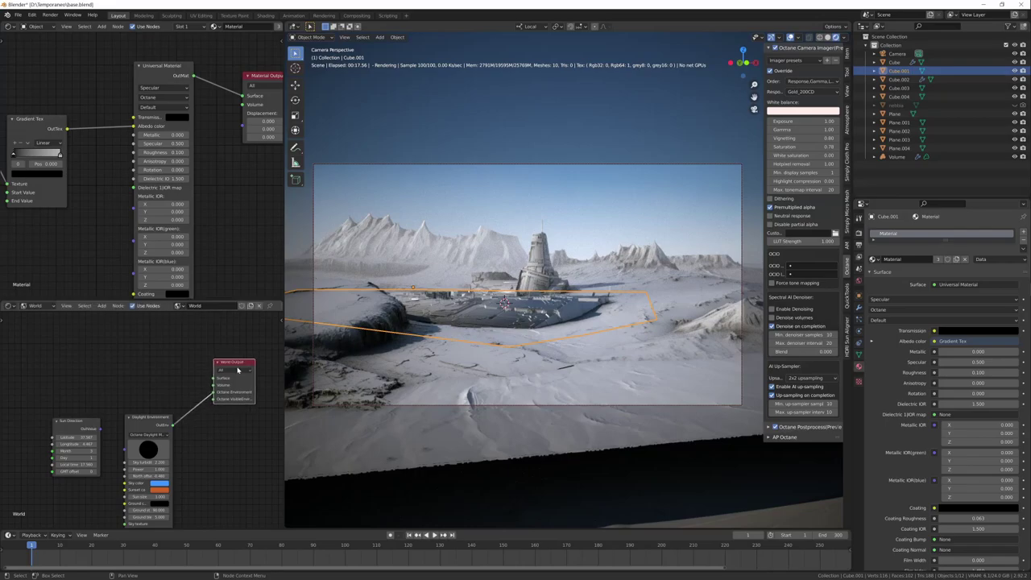
drag(149, 418, 155, 446)
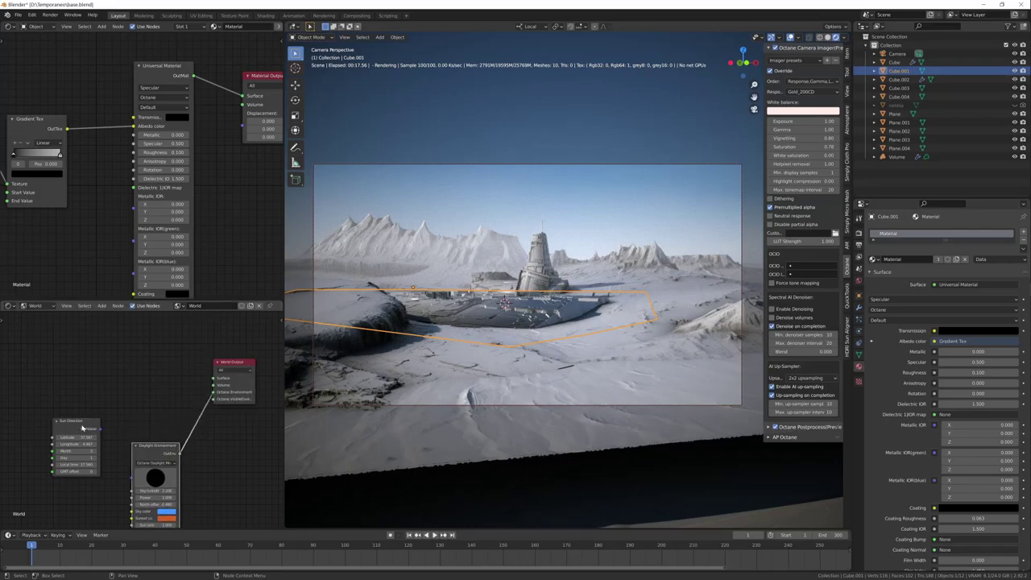
drag(82, 428, 82, 464)
Add a Texture Environment node with the HDRI sky image, linked into the Octane Environment
right_click(77, 386)
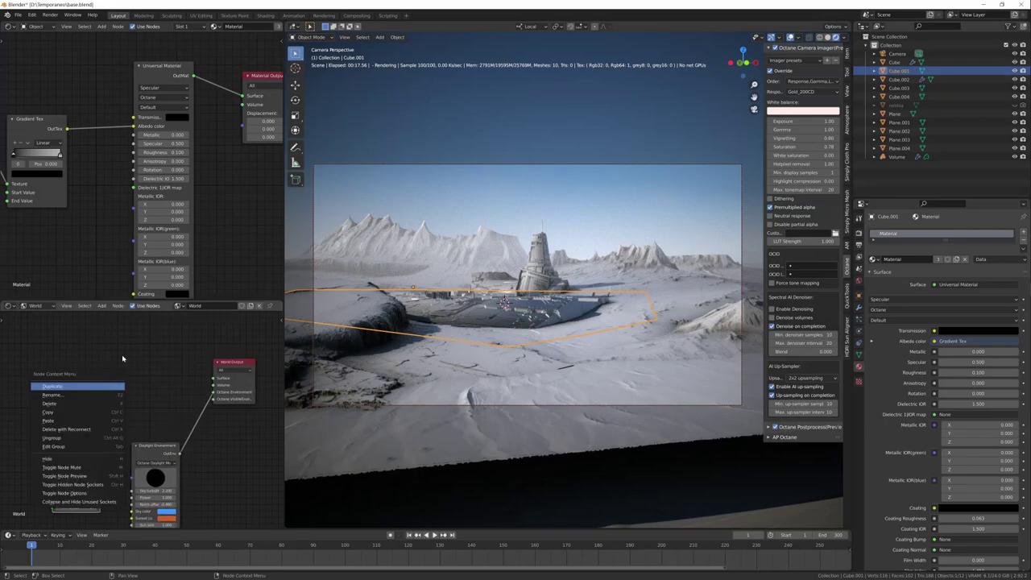
key(Escape)
key(shift+a)
text(env)
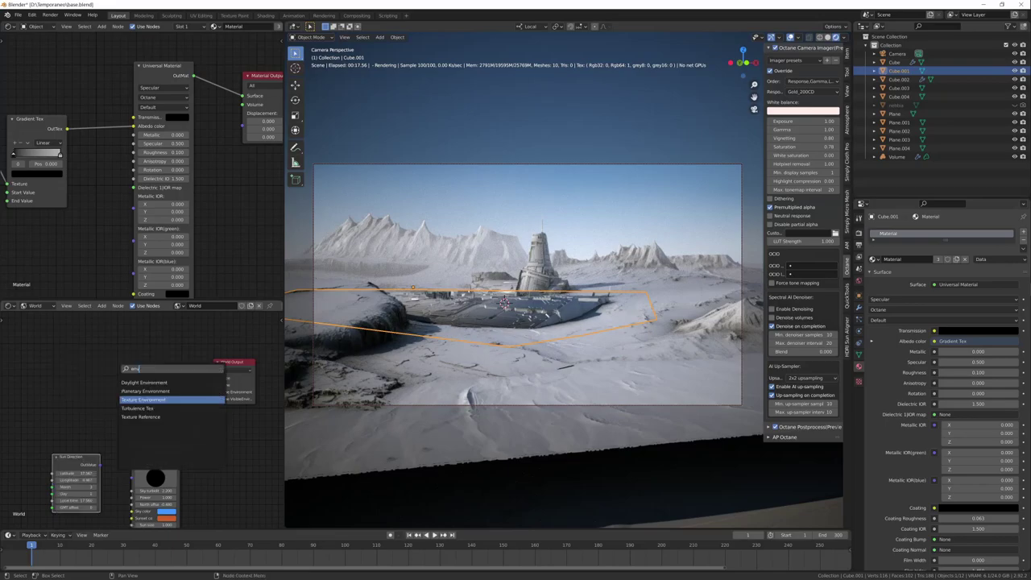
click(161, 400)
click(128, 379)
drag(140, 353, 215, 392)
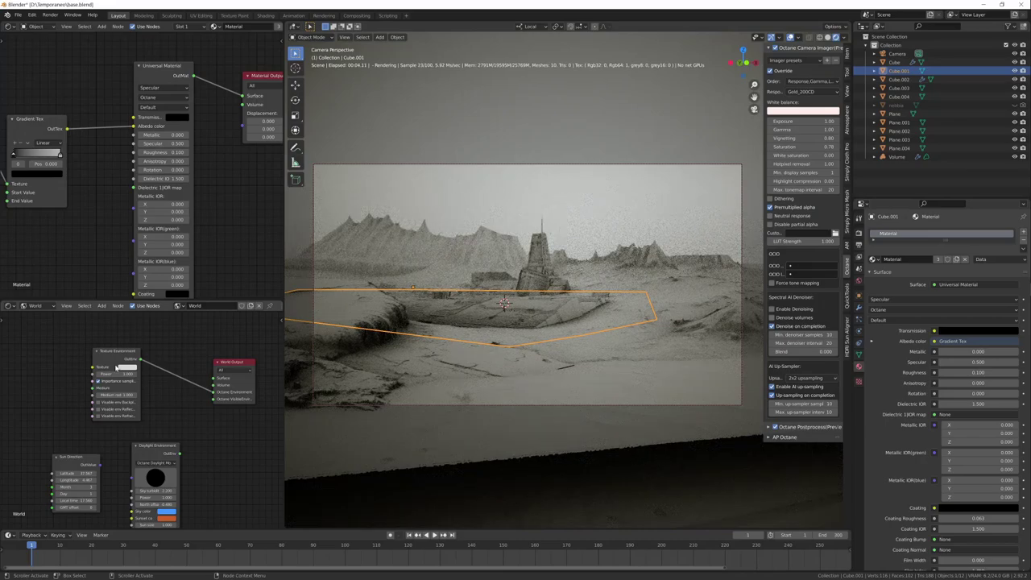
middle_drag(117, 368, 140, 368)
mouse_move(88, 370)
mouse_down()
mouse_move(75, 354)
mouse_move(117, 369)
mouse_up()
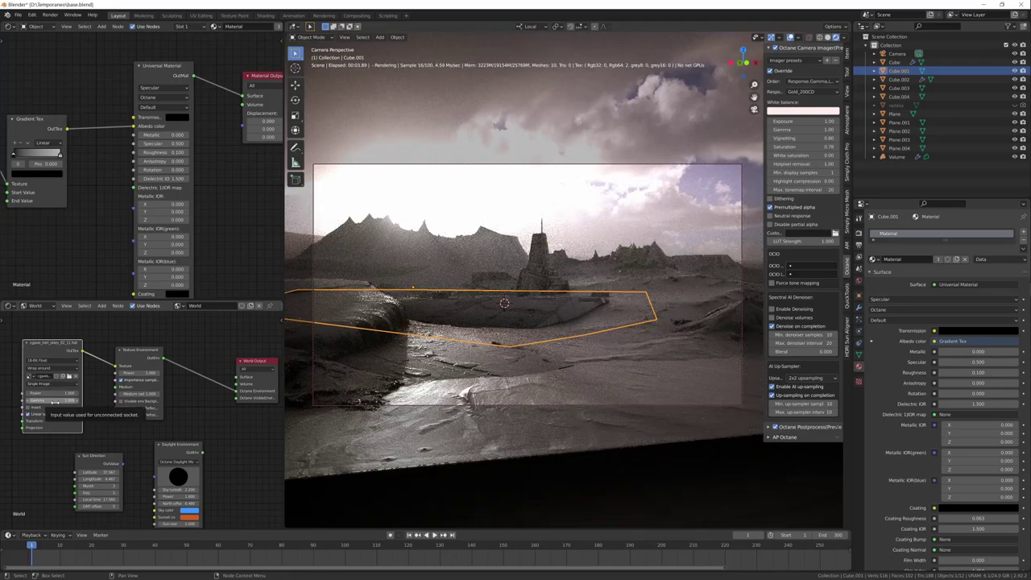
Add a Full Transform to the HDRI image and rotate the sky so the sun glows upper left
middle_drag(53, 403, 84, 403)
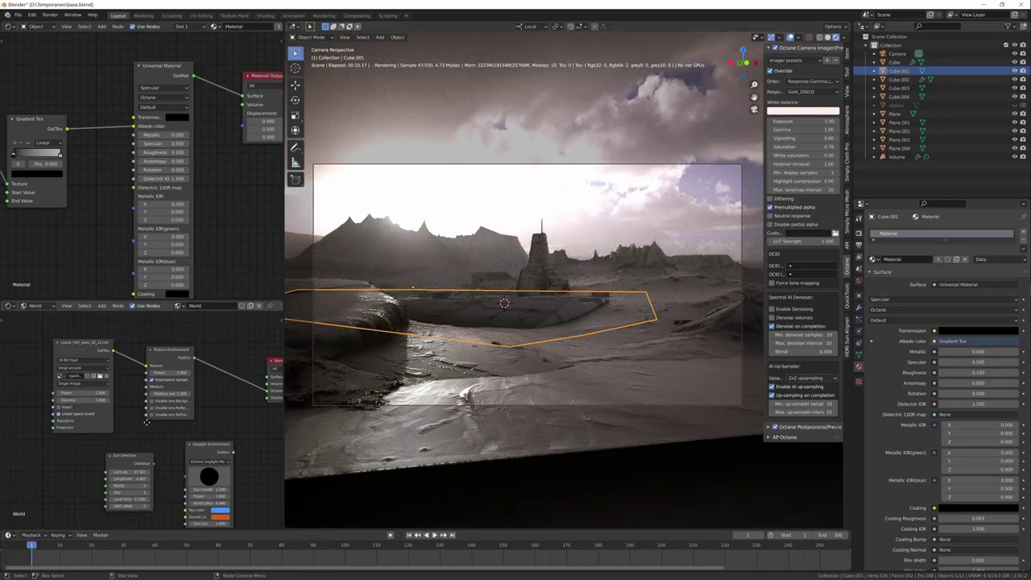
middle_drag(147, 421, 183, 427)
middle_drag(72, 447, 104, 452)
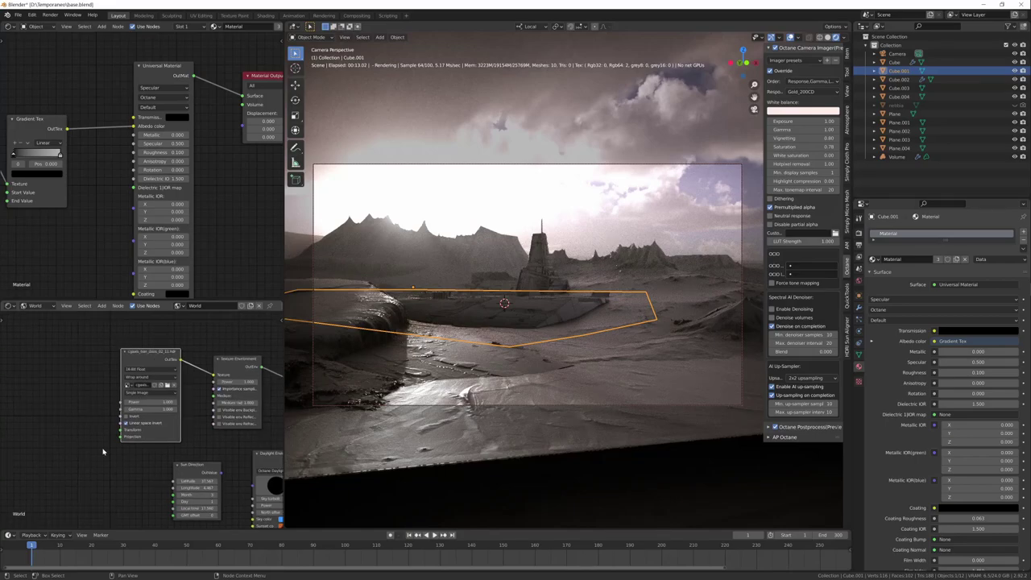
key(shift+a)
click(56, 413)
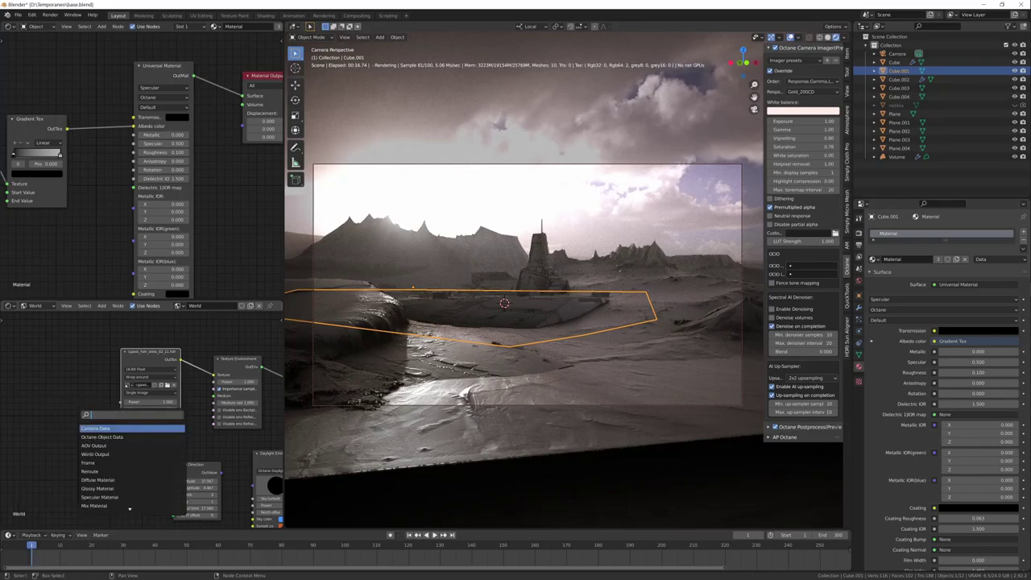
text(tra)
click(95, 454)
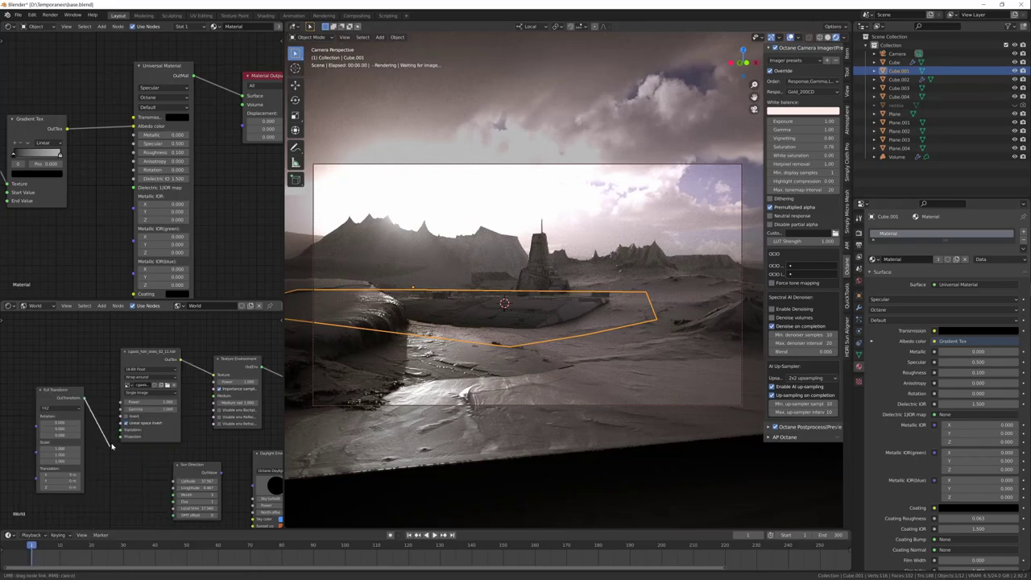
click(103, 491)
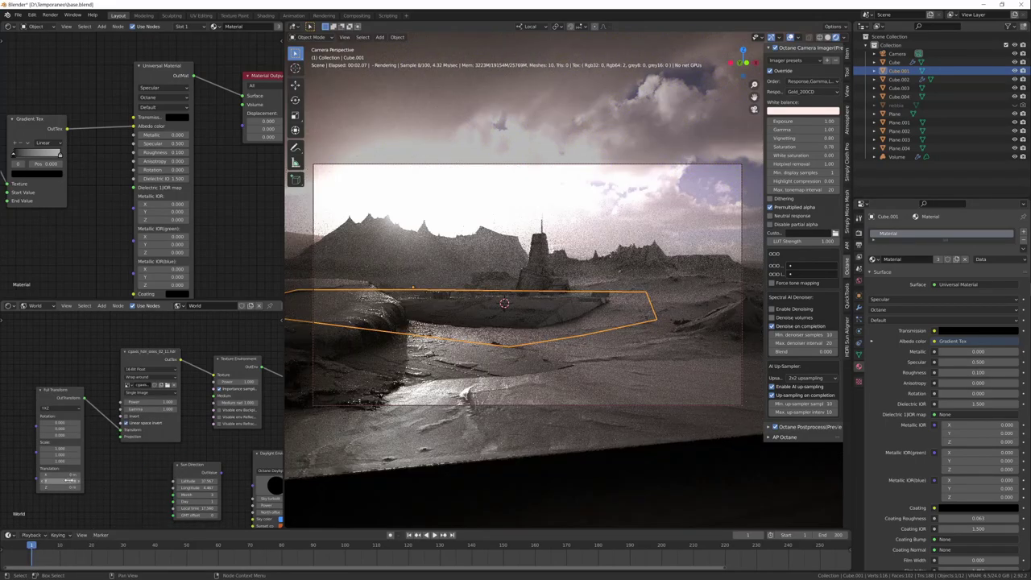
drag(59, 475, 66, 476)
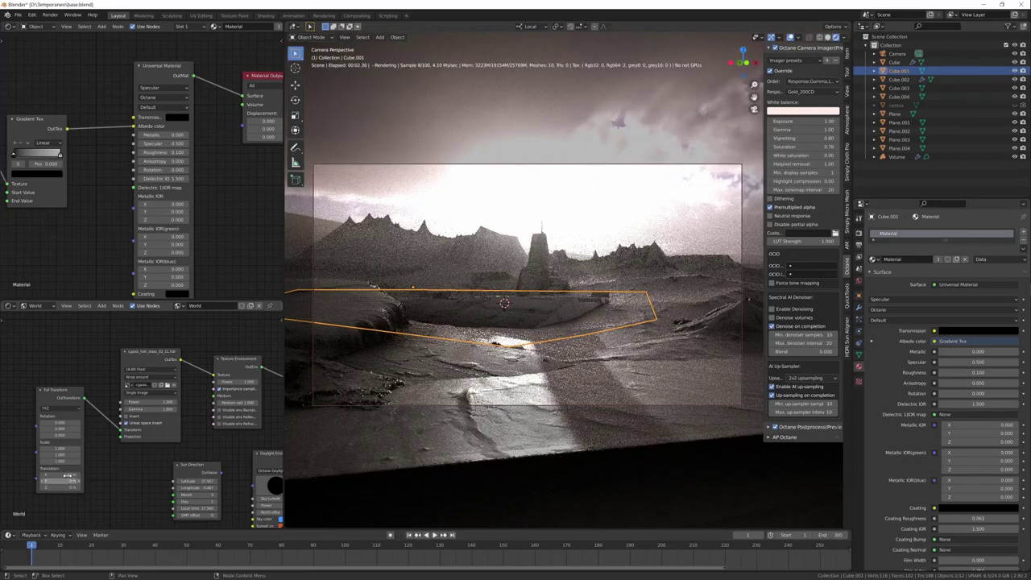
drag(67, 476, 64, 500)
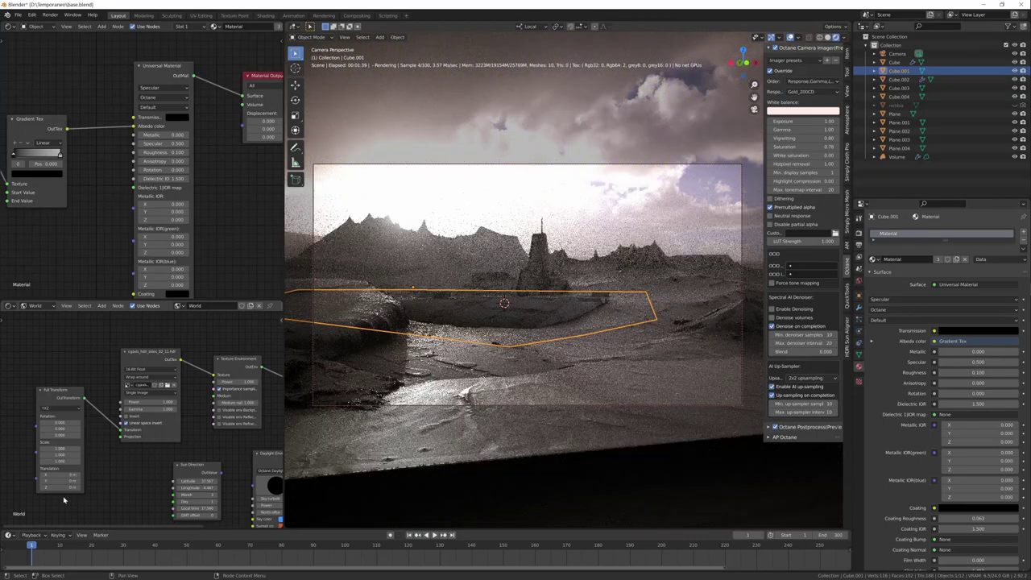
middle_drag(276, 423, 173, 425)
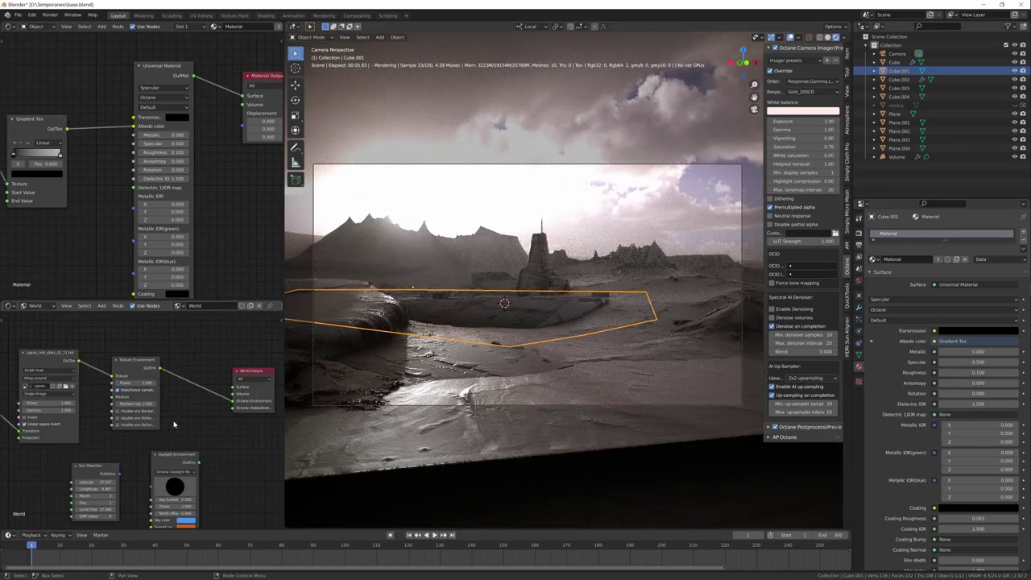
click(139, 393)
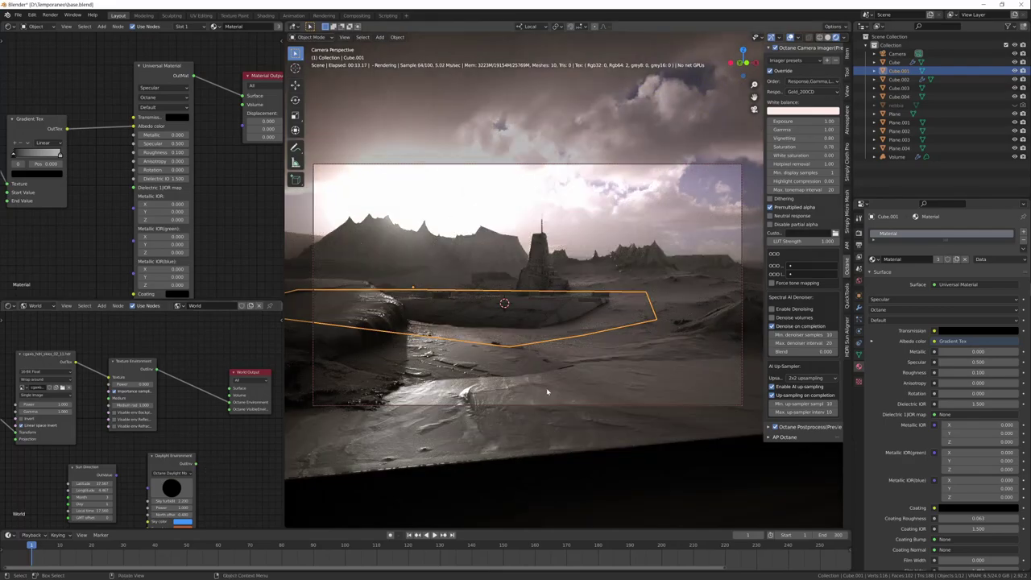
Add a blue RGBSpectrum Tex node to the tower's material
click(539, 265)
middle_drag(214, 278, 218, 155)
drag(25, 149, 48, 230)
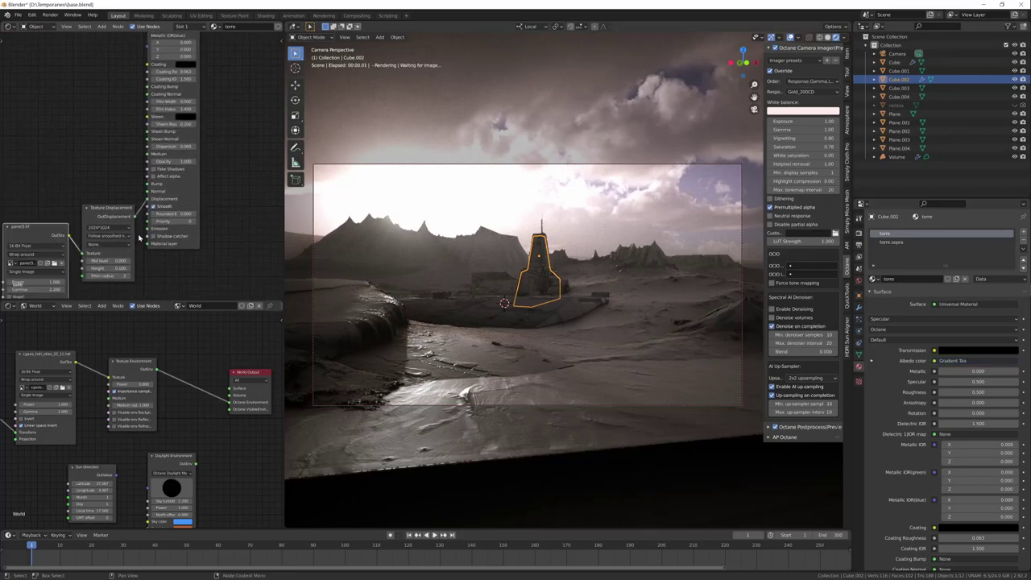
drag(115, 208, 42, 195)
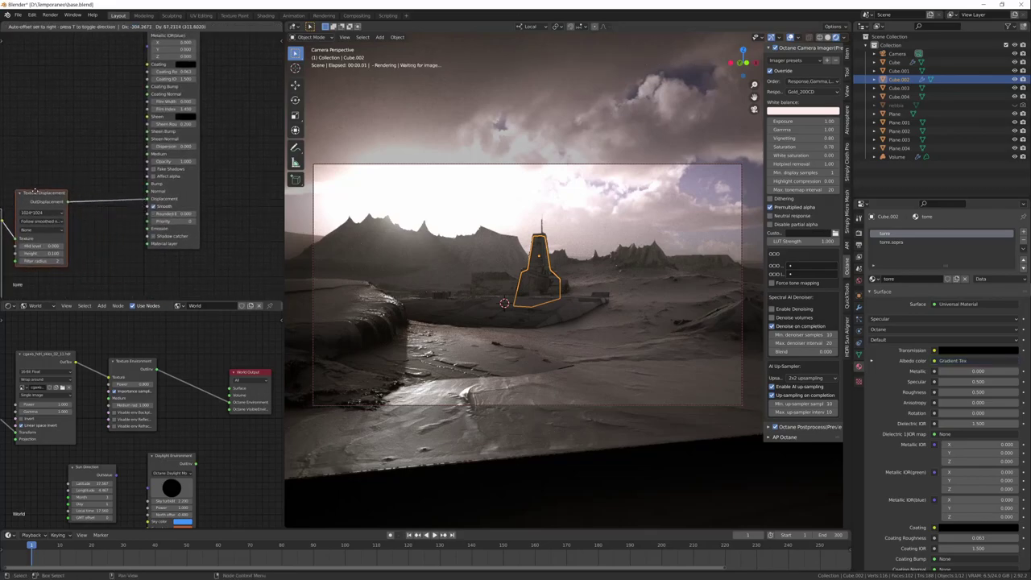
middle_drag(188, 276, 234, 256)
key(shift+a)
text(r)
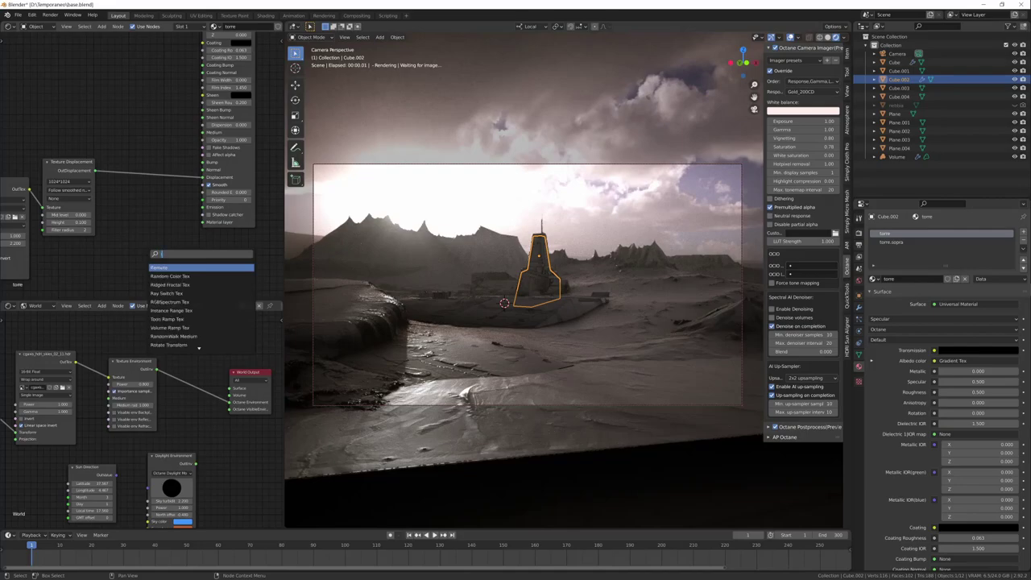
text(gb)
key(Return)
click(160, 256)
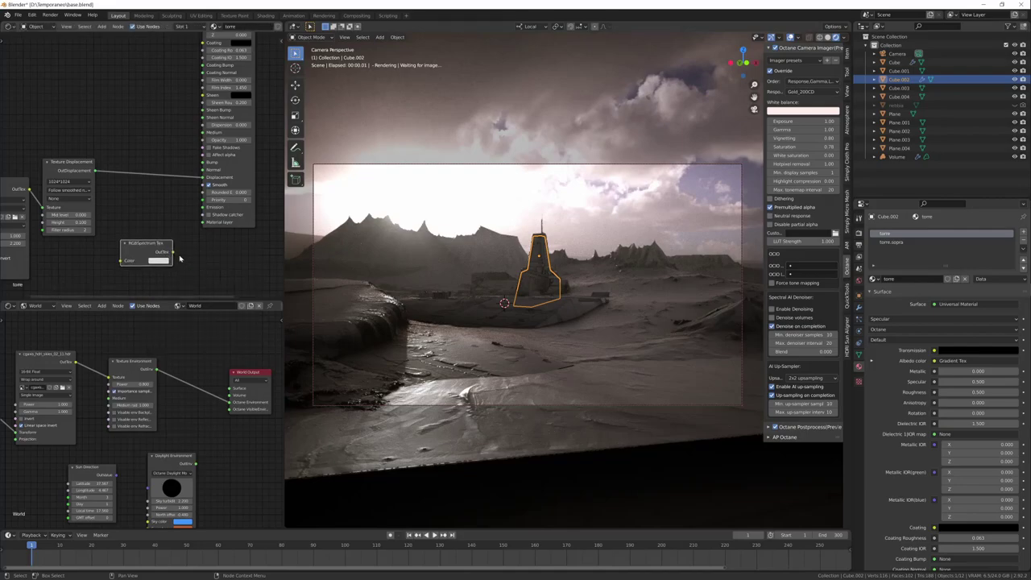
click(160, 261)
click(192, 175)
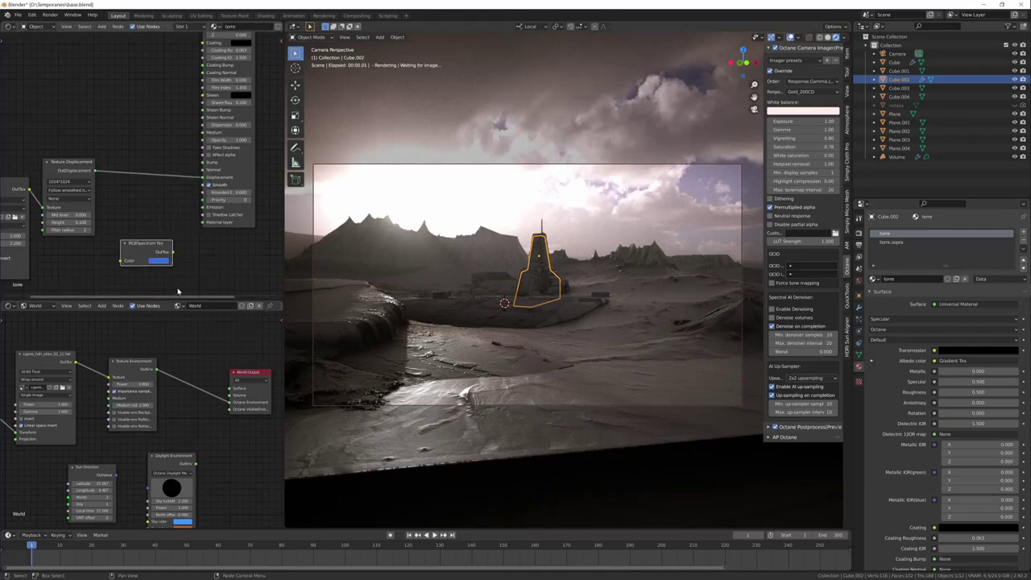
drag(137, 242, 81, 257)
Add a Texture Emission node and feed the blue RGBSpectrum output into its Texture input
key(shift+a)
text(emi)
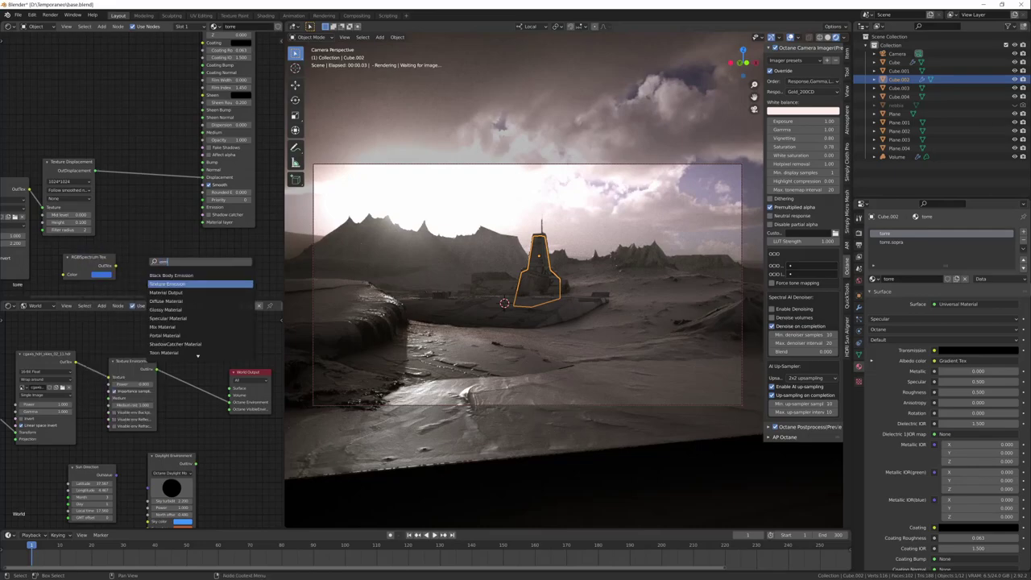
key(Return)
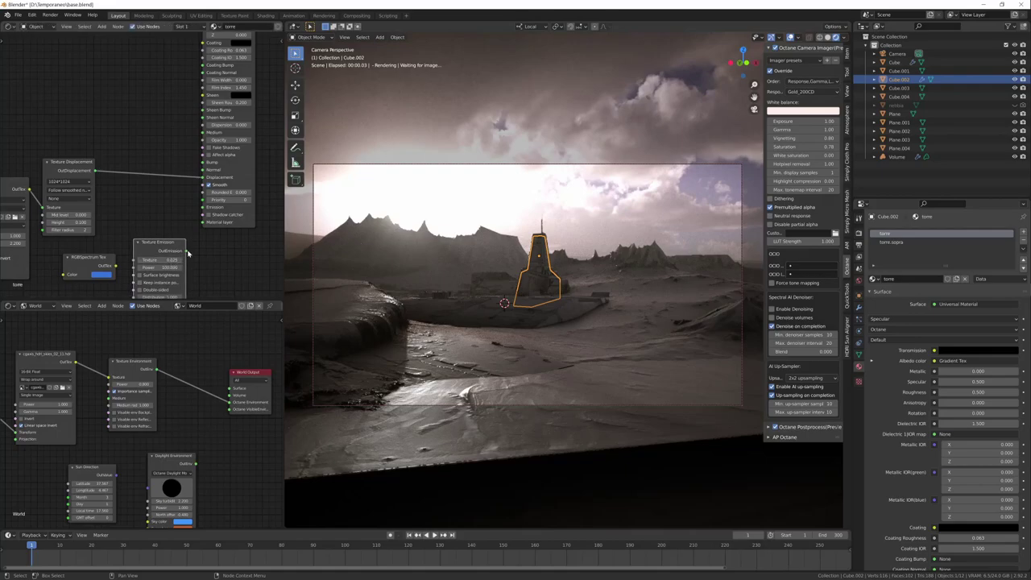
click(191, 234)
middle_drag(207, 277, 227, 242)
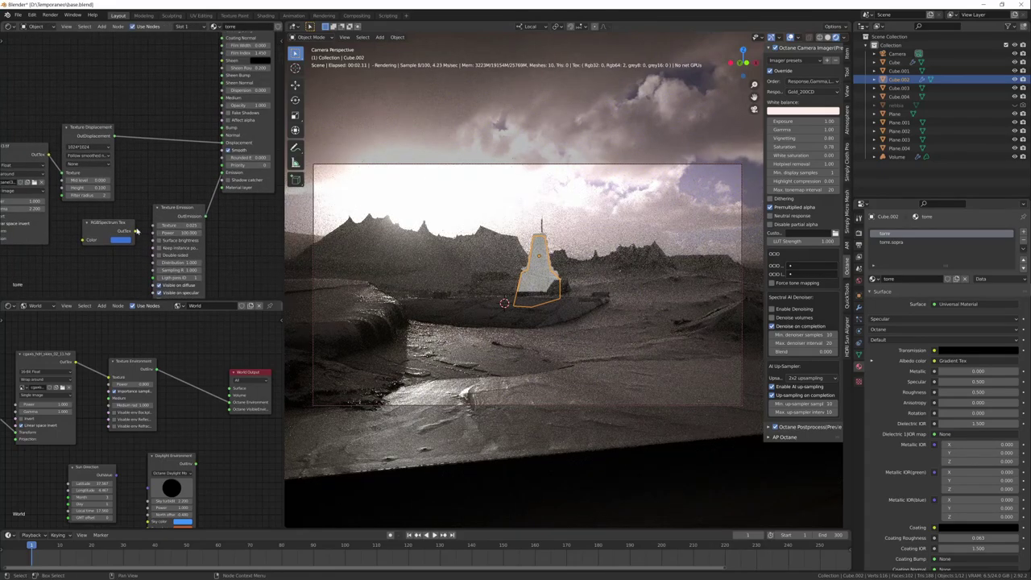
drag(135, 232, 153, 230)
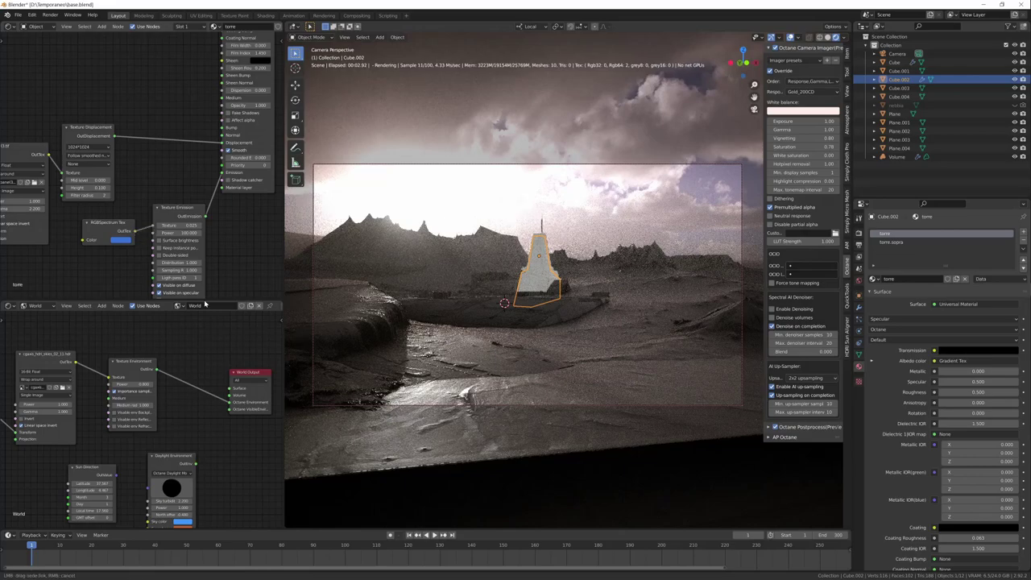
drag(204, 303, 157, 225)
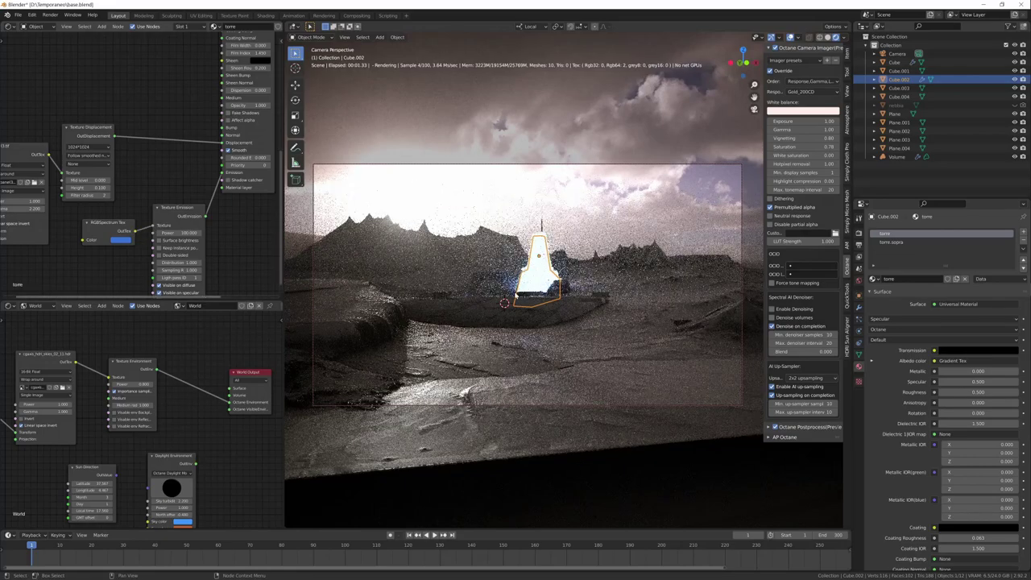
click(589, 241)
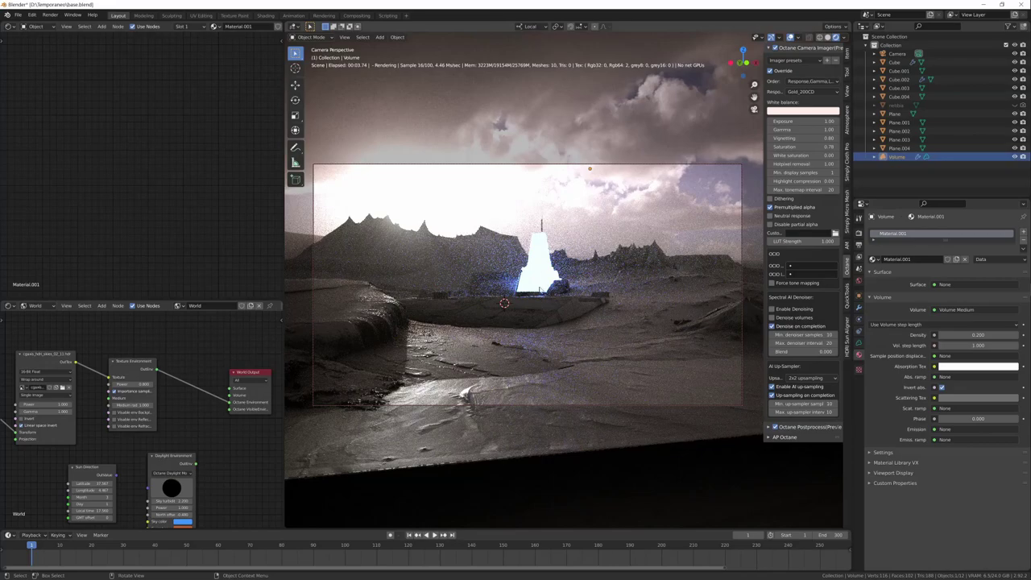
Restore the panel3.tif-fed gradient and set it to Constant interpolation with black and light-green stops
click(537, 261)
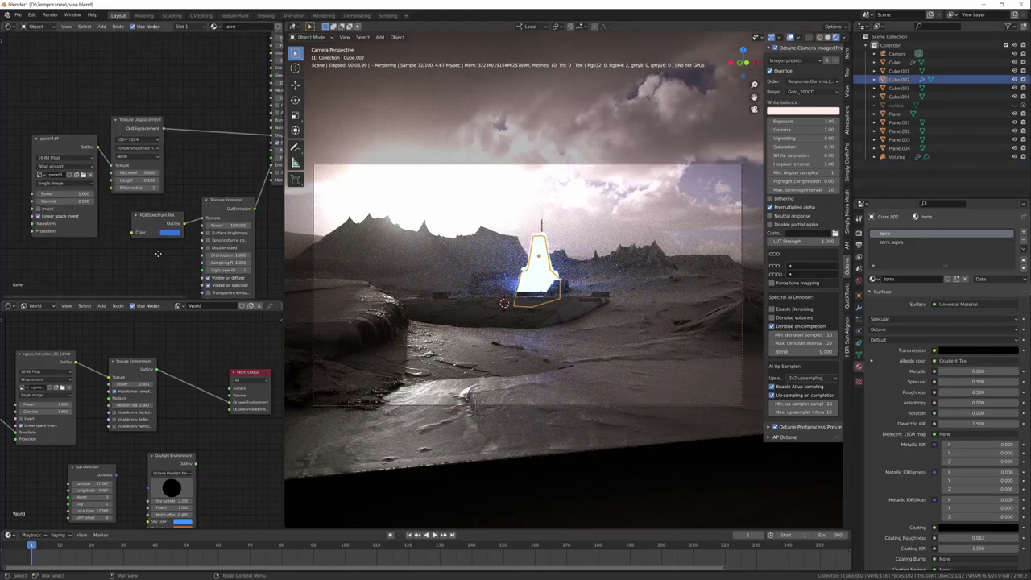
key(ctrl+z)
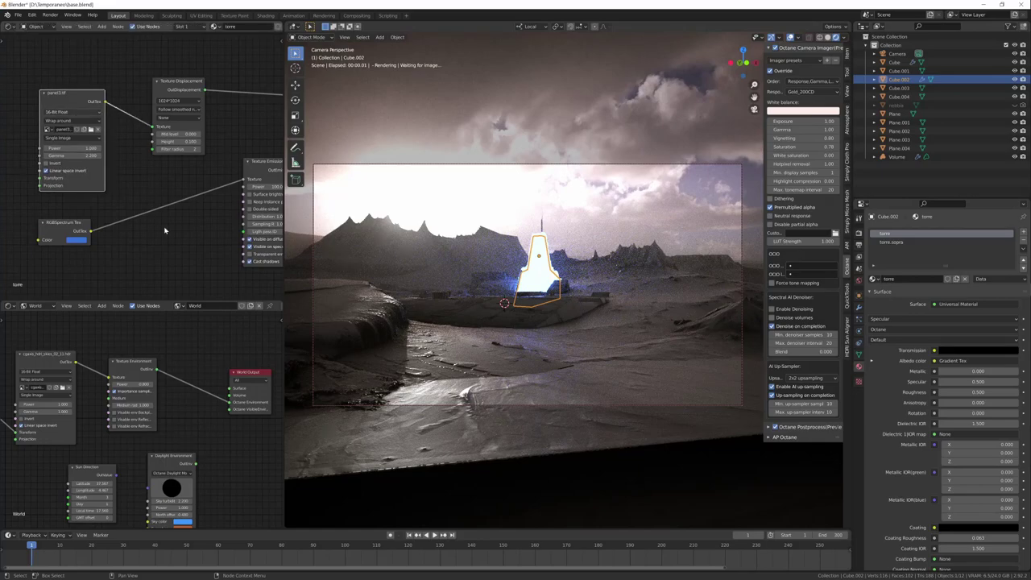
key(ctrl+z)
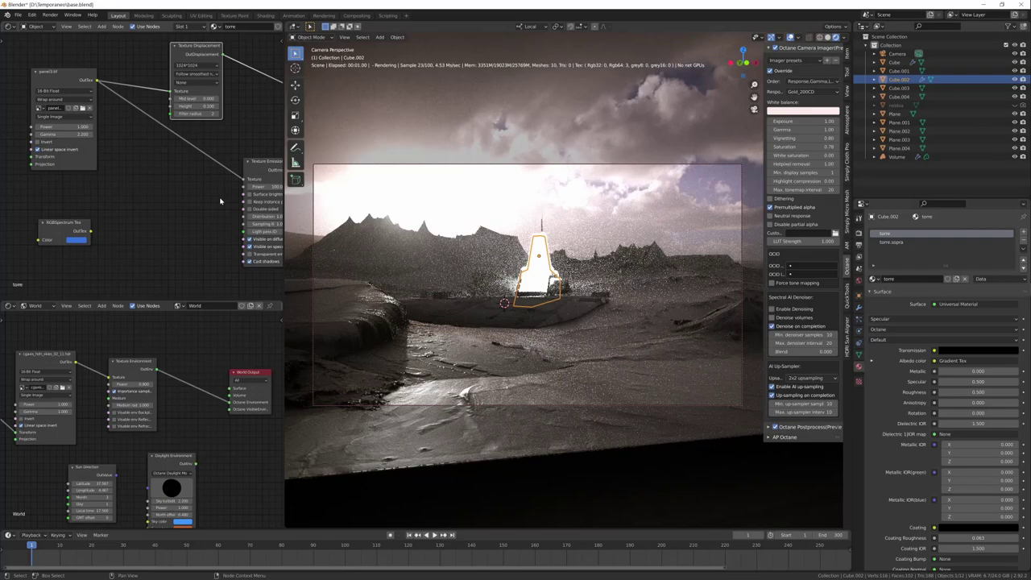
key(ctrl+z)
click(188, 202)
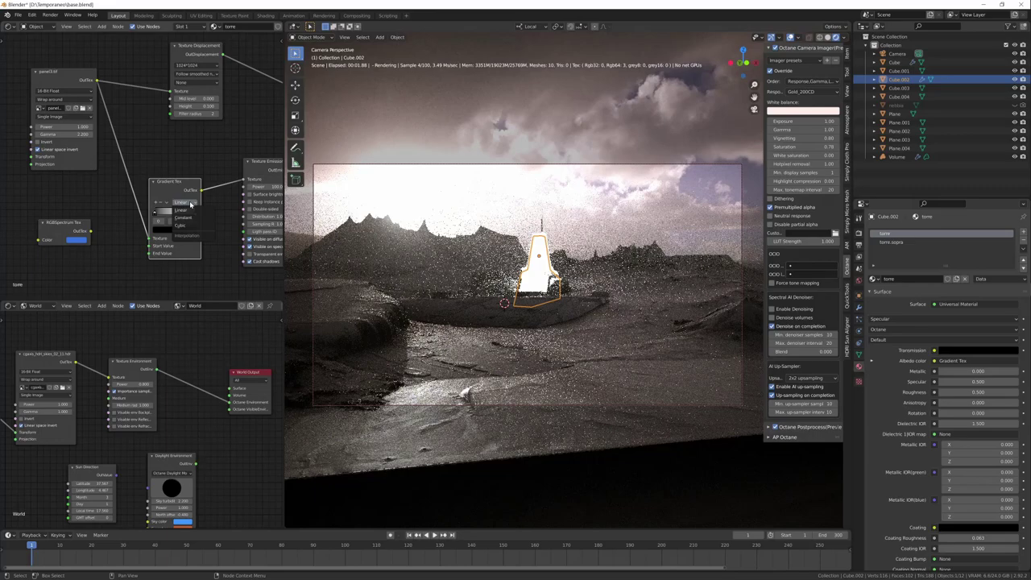
click(183, 217)
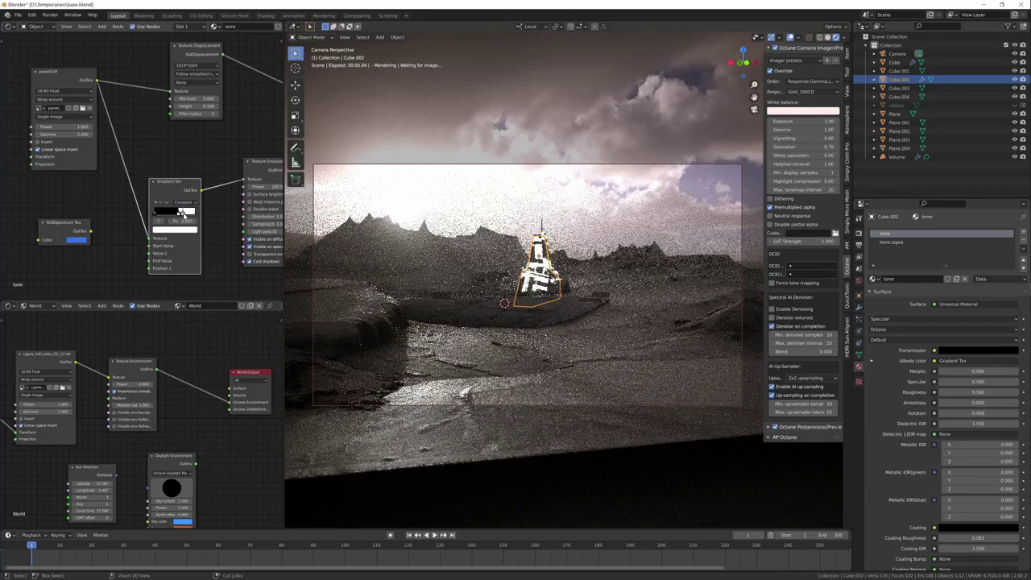
drag(184, 213, 171, 212)
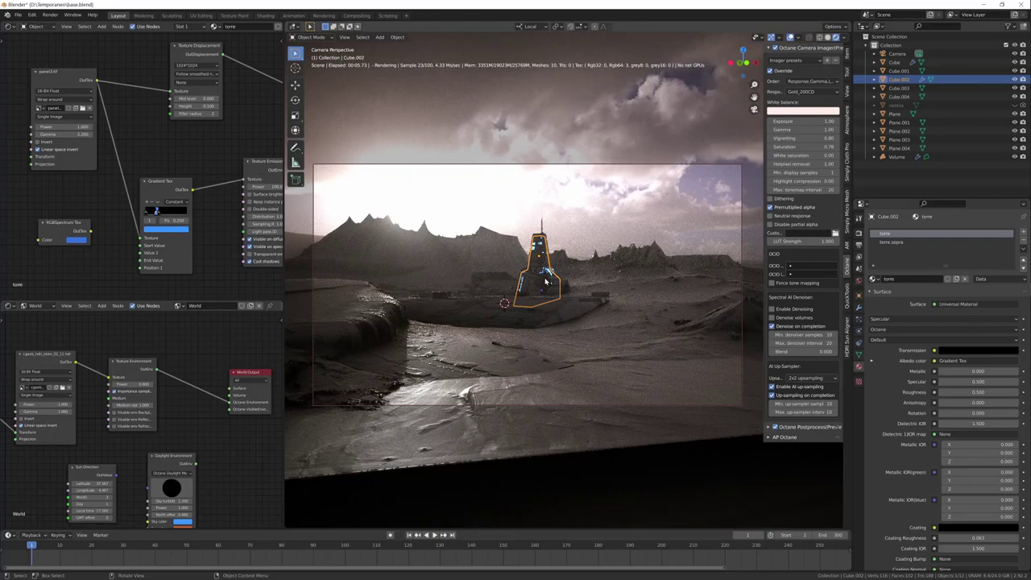
click(165, 230)
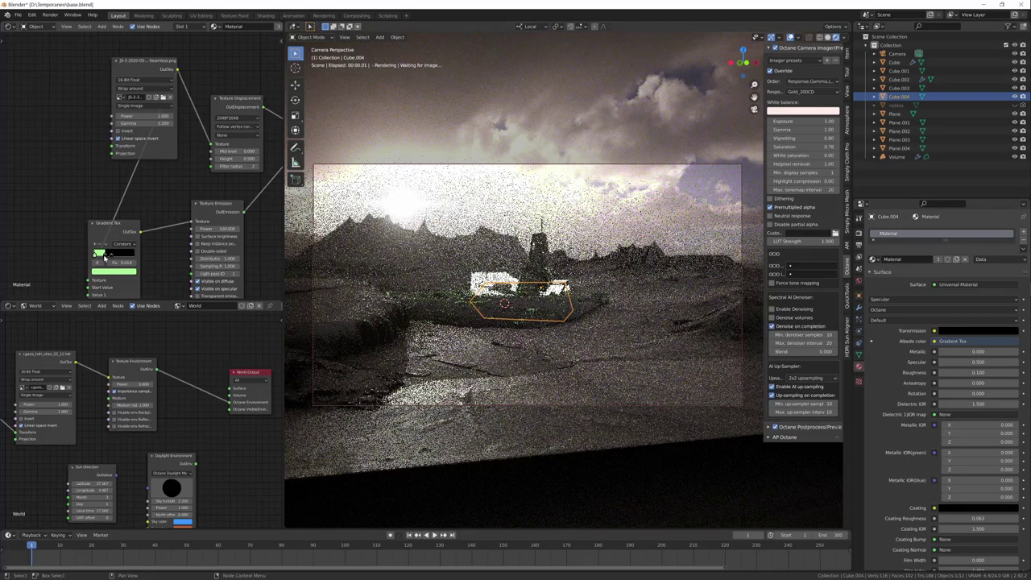
click(546, 336)
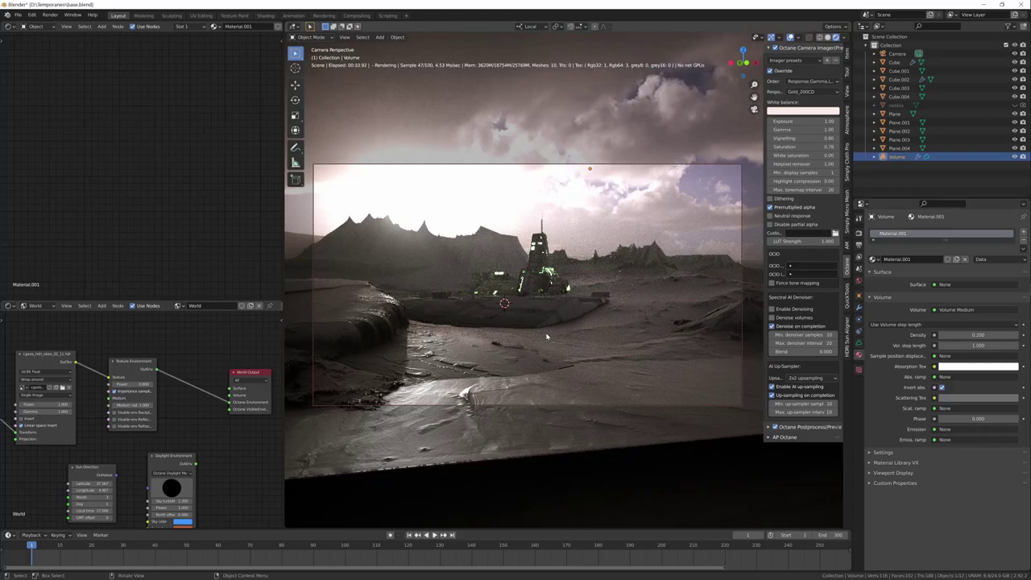
Check an F12 render, then set the AI Up-Sampler mode to No upsampling
key(F12)
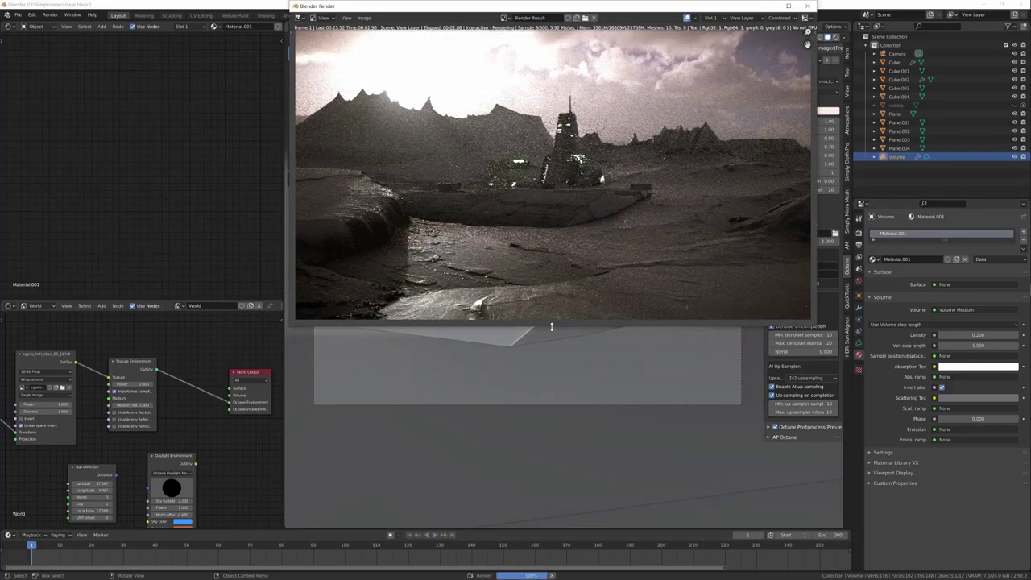
key(Escape)
click(827, 378)
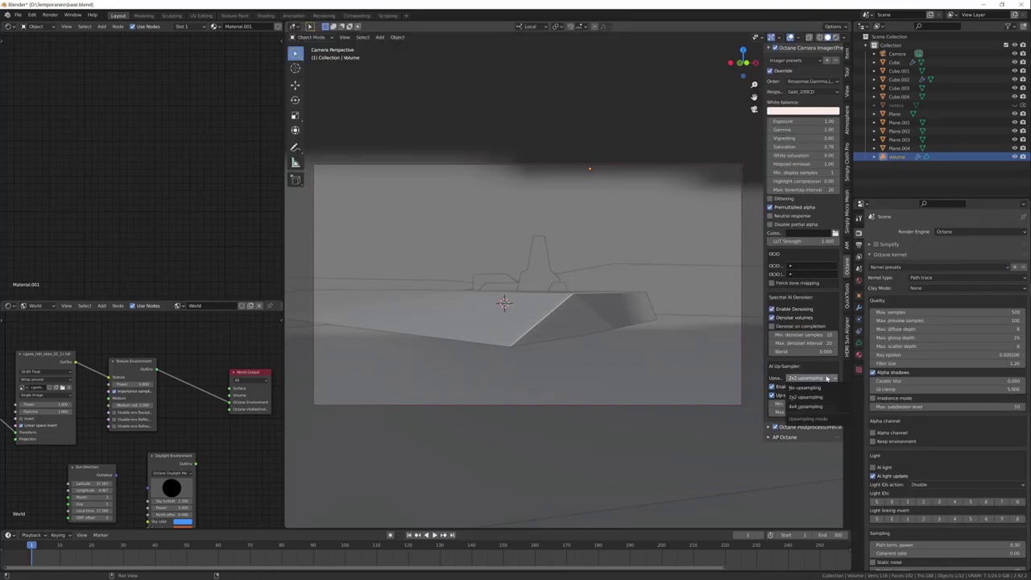
click(805, 388)
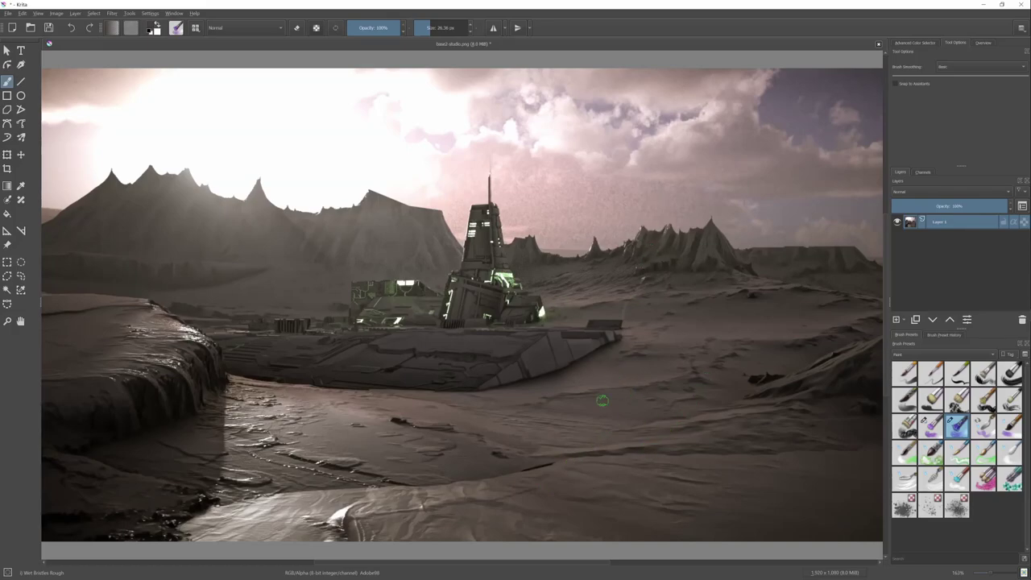
Paint away the dark streak on the ground and halve the brush size
drag(520, 468, 592, 470)
right_click(619, 445)
click(665, 291)
key(bracketleft)
Blend the mountain ridges into the sky using colours sampled from the sky
ctrl+click(667, 189)
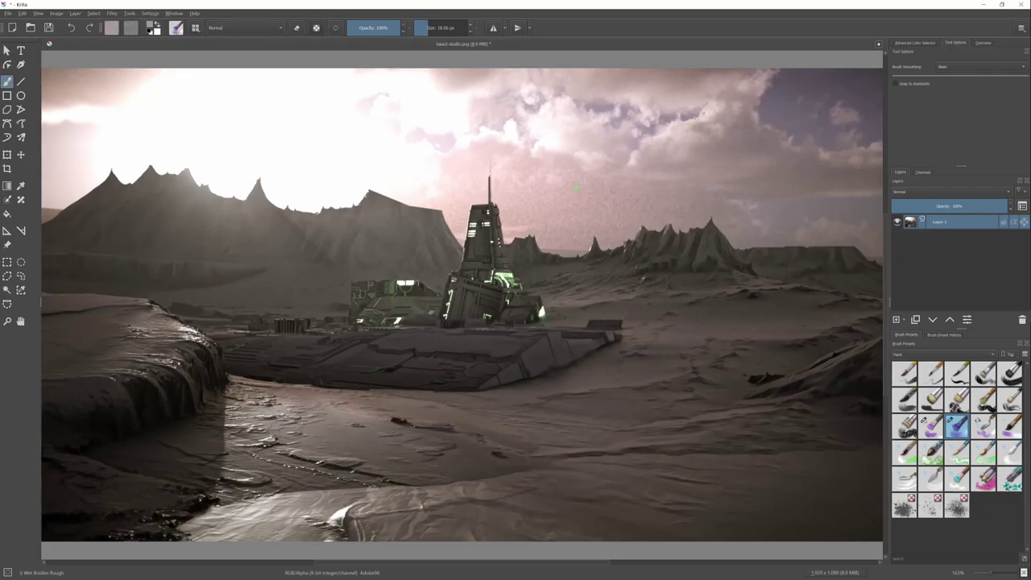
ctrl+click(382, 191)
drag(378, 193, 434, 212)
ctrl+click(387, 196)
ctrl+click(436, 211)
ctrl+click(378, 192)
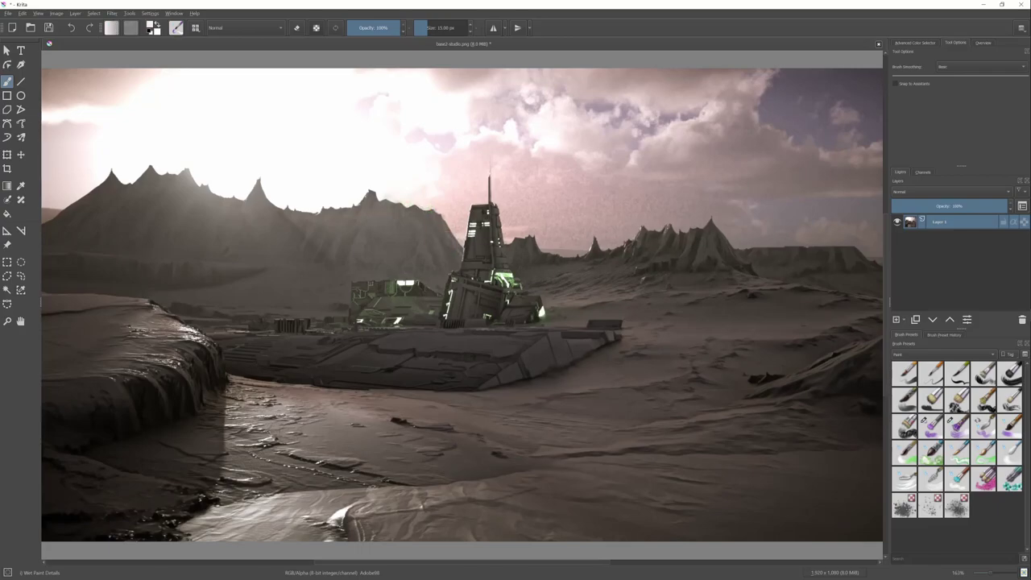
drag(379, 192, 364, 195)
ctrl+click(423, 329)
On a new layer, paint a soft near-white smoke plume near the base
ctrl+click(112, 167)
key(Insert)
right_click(431, 419)
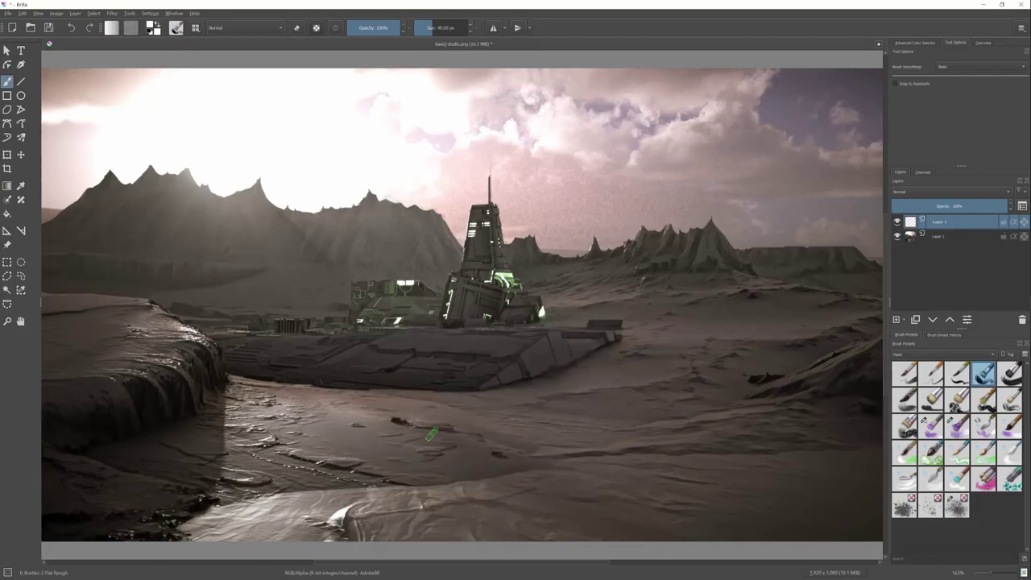
click(432, 434)
right_click(472, 372)
drag(394, 420, 454, 373)
click(509, 329)
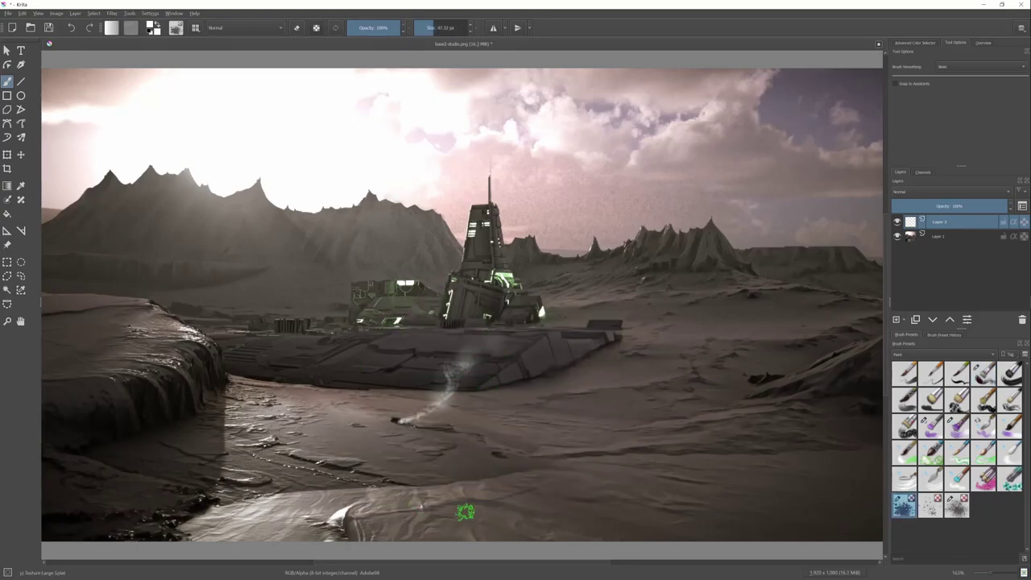
Extend the smoke plume upward with a resized brush, sampling light and dark ground tones
right_click(378, 419)
click(452, 347)
key(bracketleft)
key(bracketleft)
key(bracketleft)
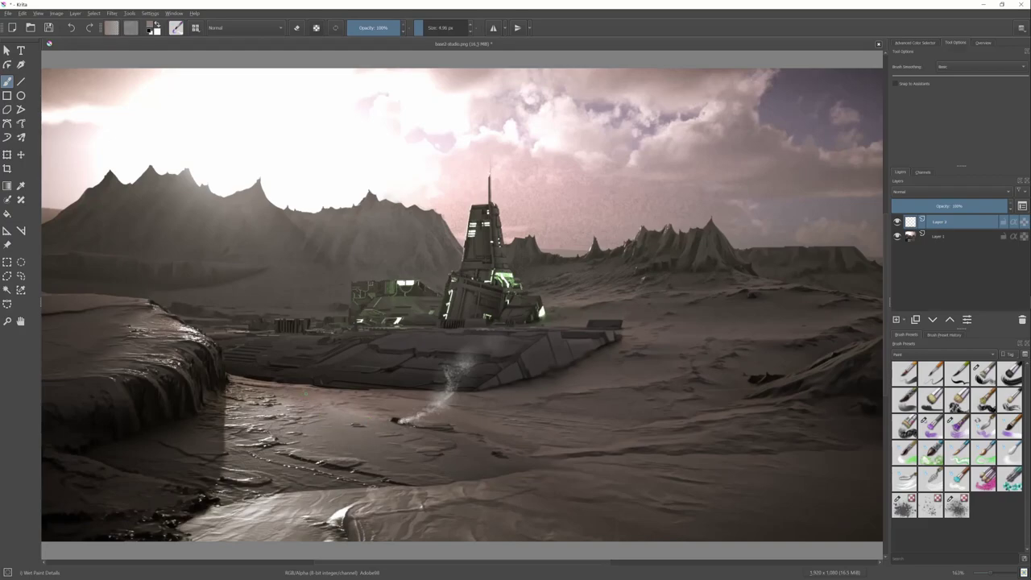
key(bracketright)
key(bracketright)
key(bracketright)
ctrl+click(285, 456)
ctrl+click(594, 481)
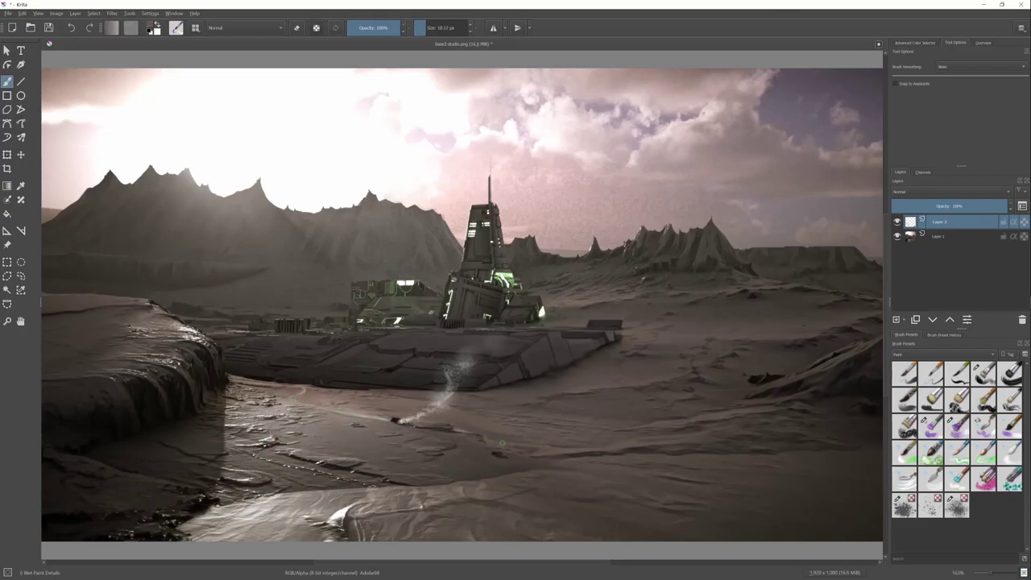
ctrl+click(597, 484)
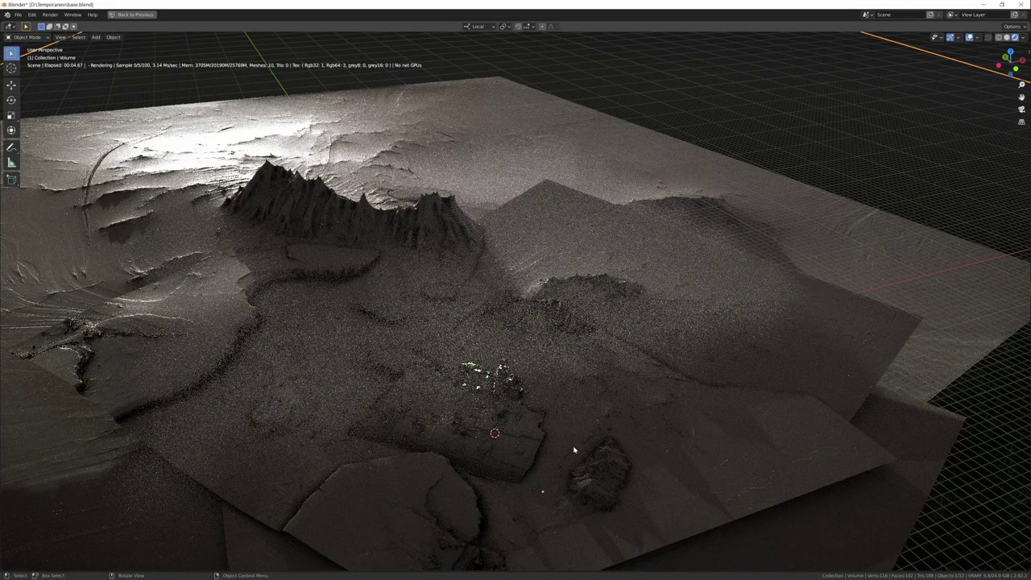
Orbit the live-rendered view around the dunes and jagged mountains
mouse_move(575, 450)
middle_down()
mouse_move(625, 399)
mouse_move(630, 407)
middle_up()
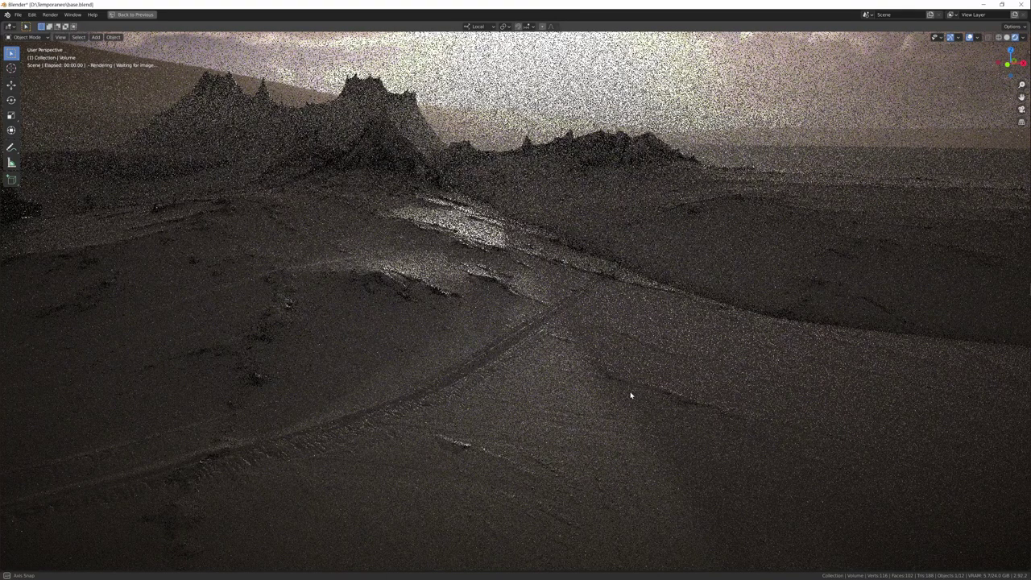
middle_drag(631, 395, 617, 394)
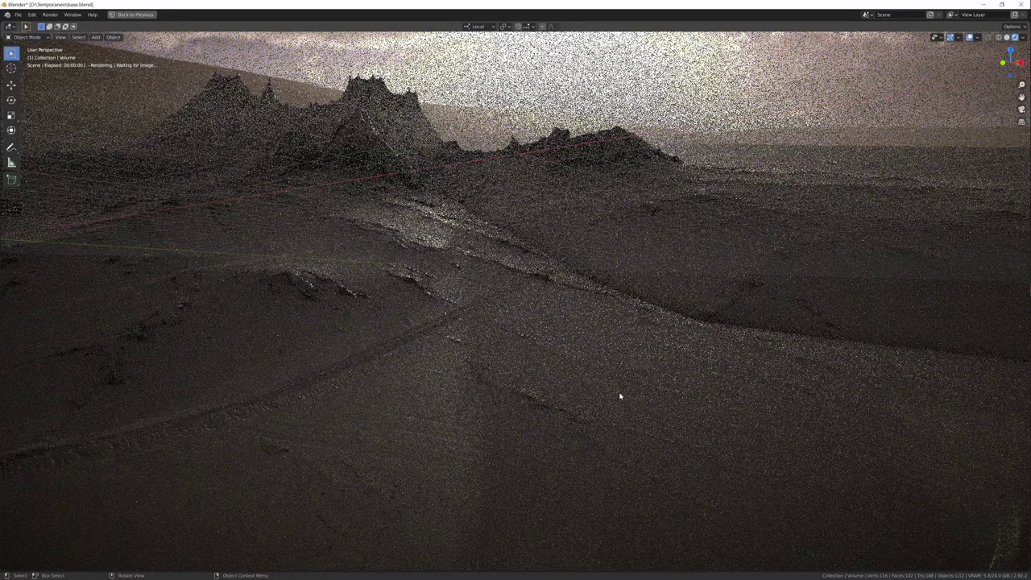